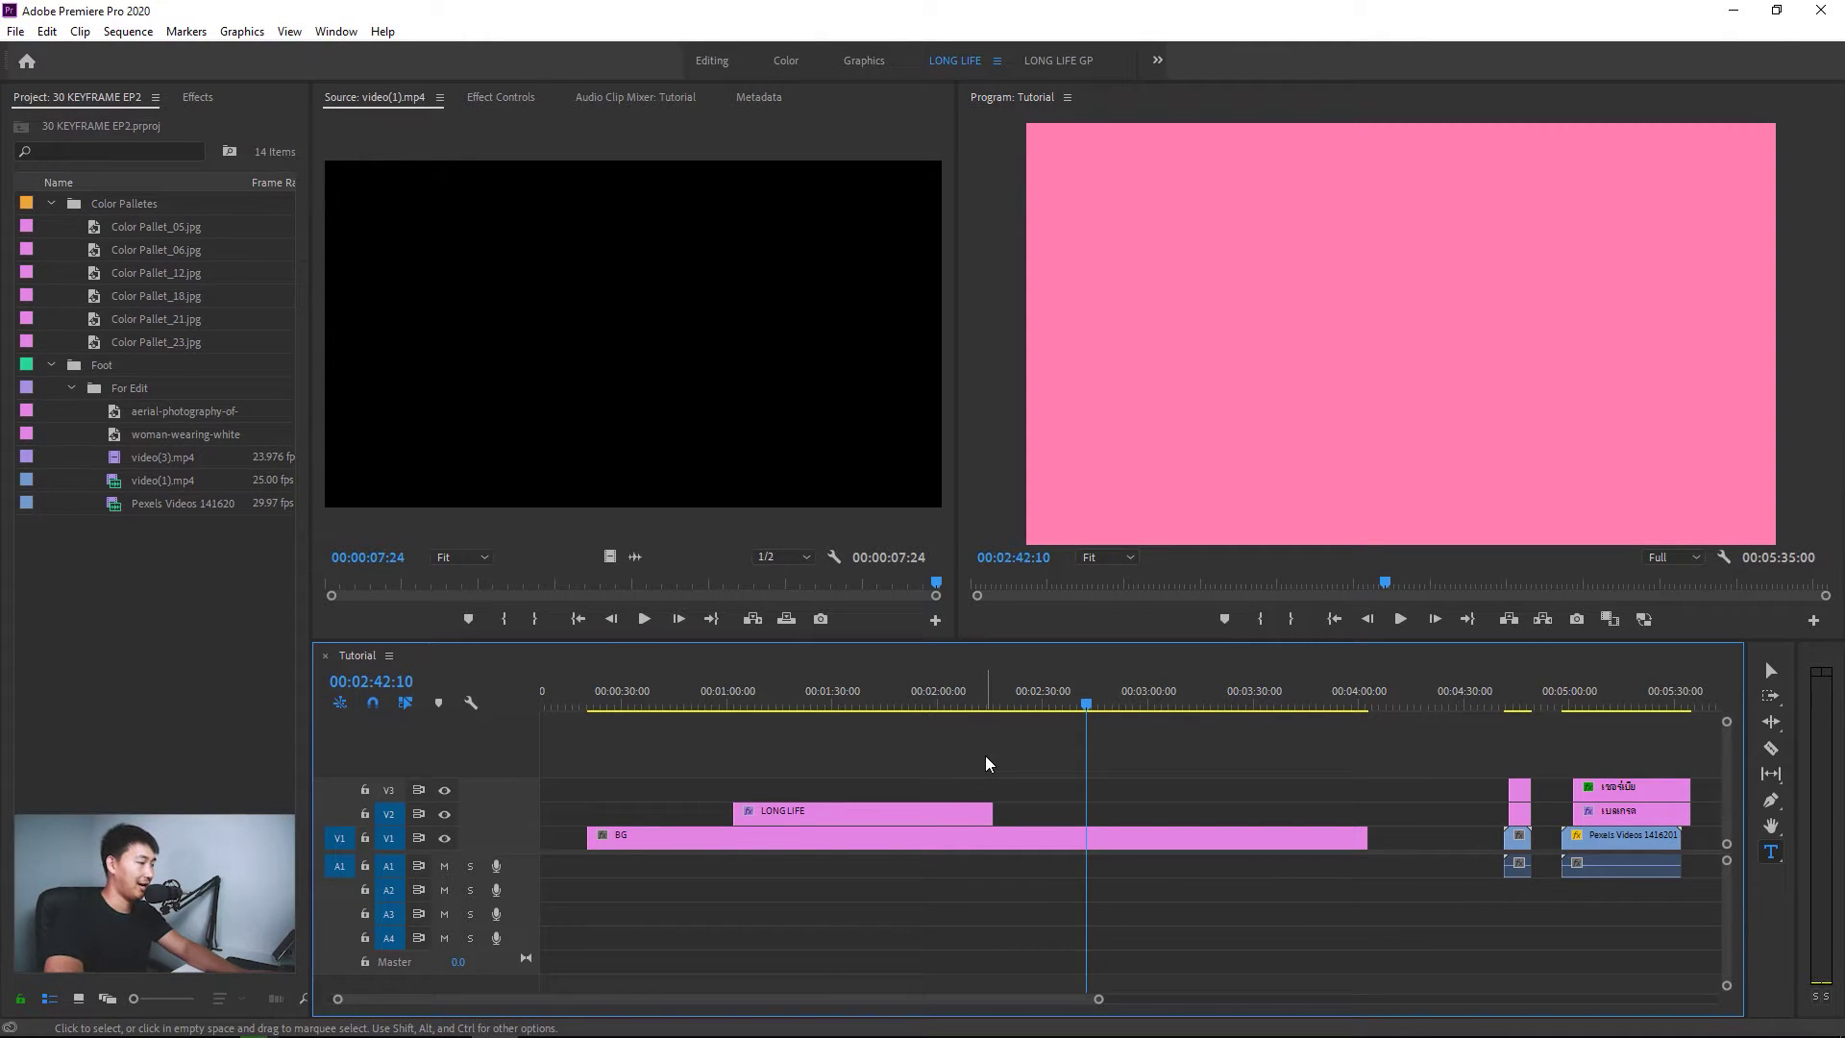
Put the playhead on the LONG LIFE clip's first frame and zoom the timeline around it
click(831, 725)
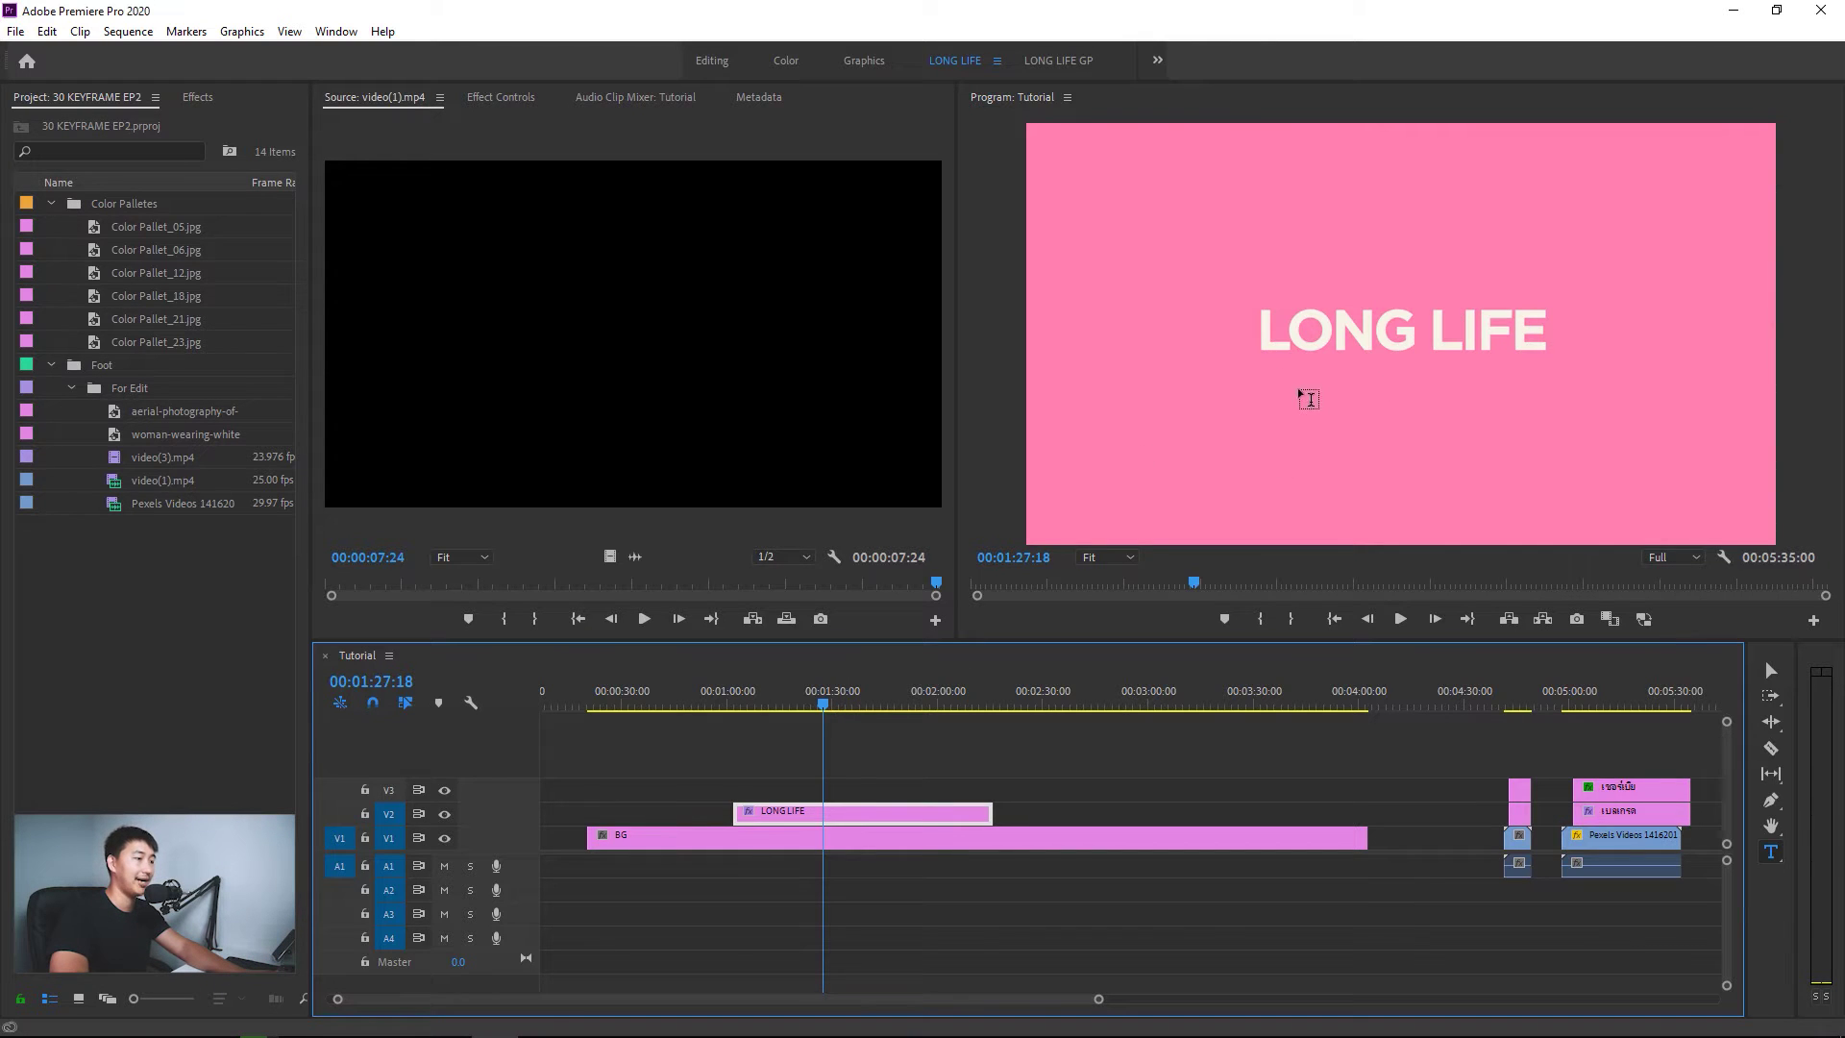
key(Up)
key(=)
key(=)
key(=)
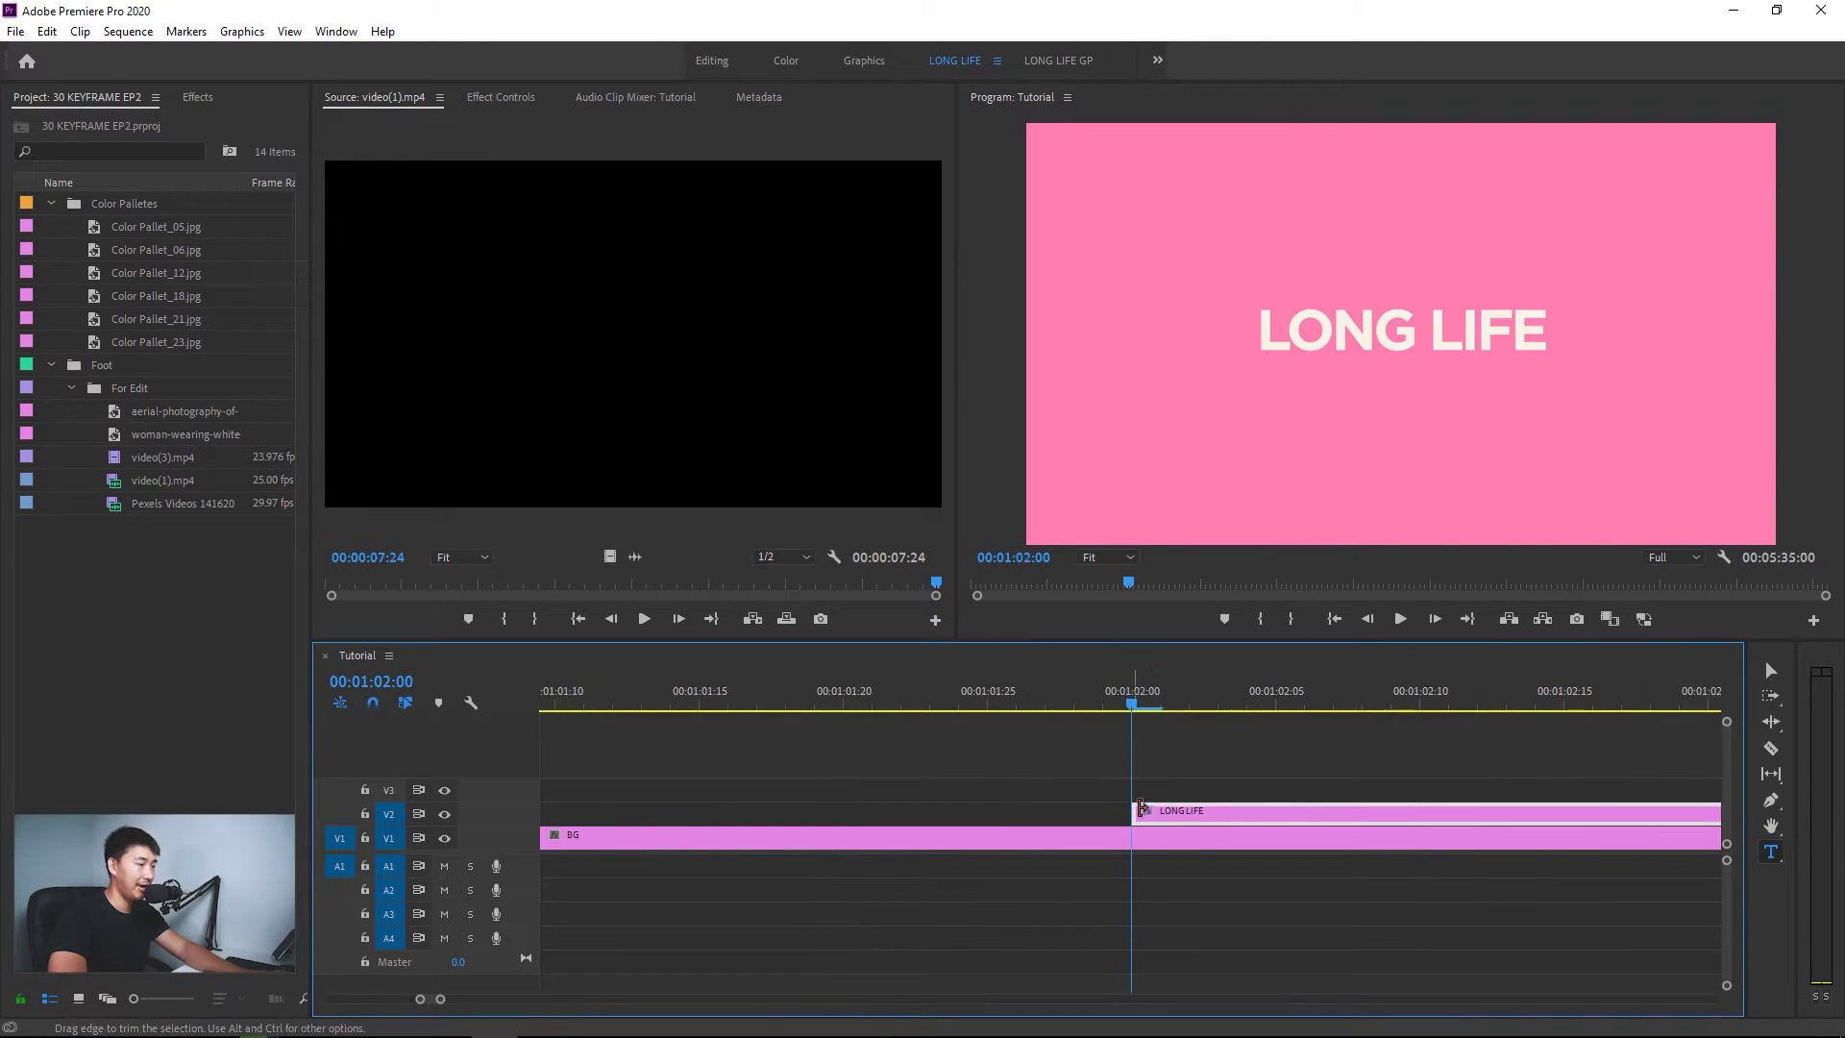
key(minus)
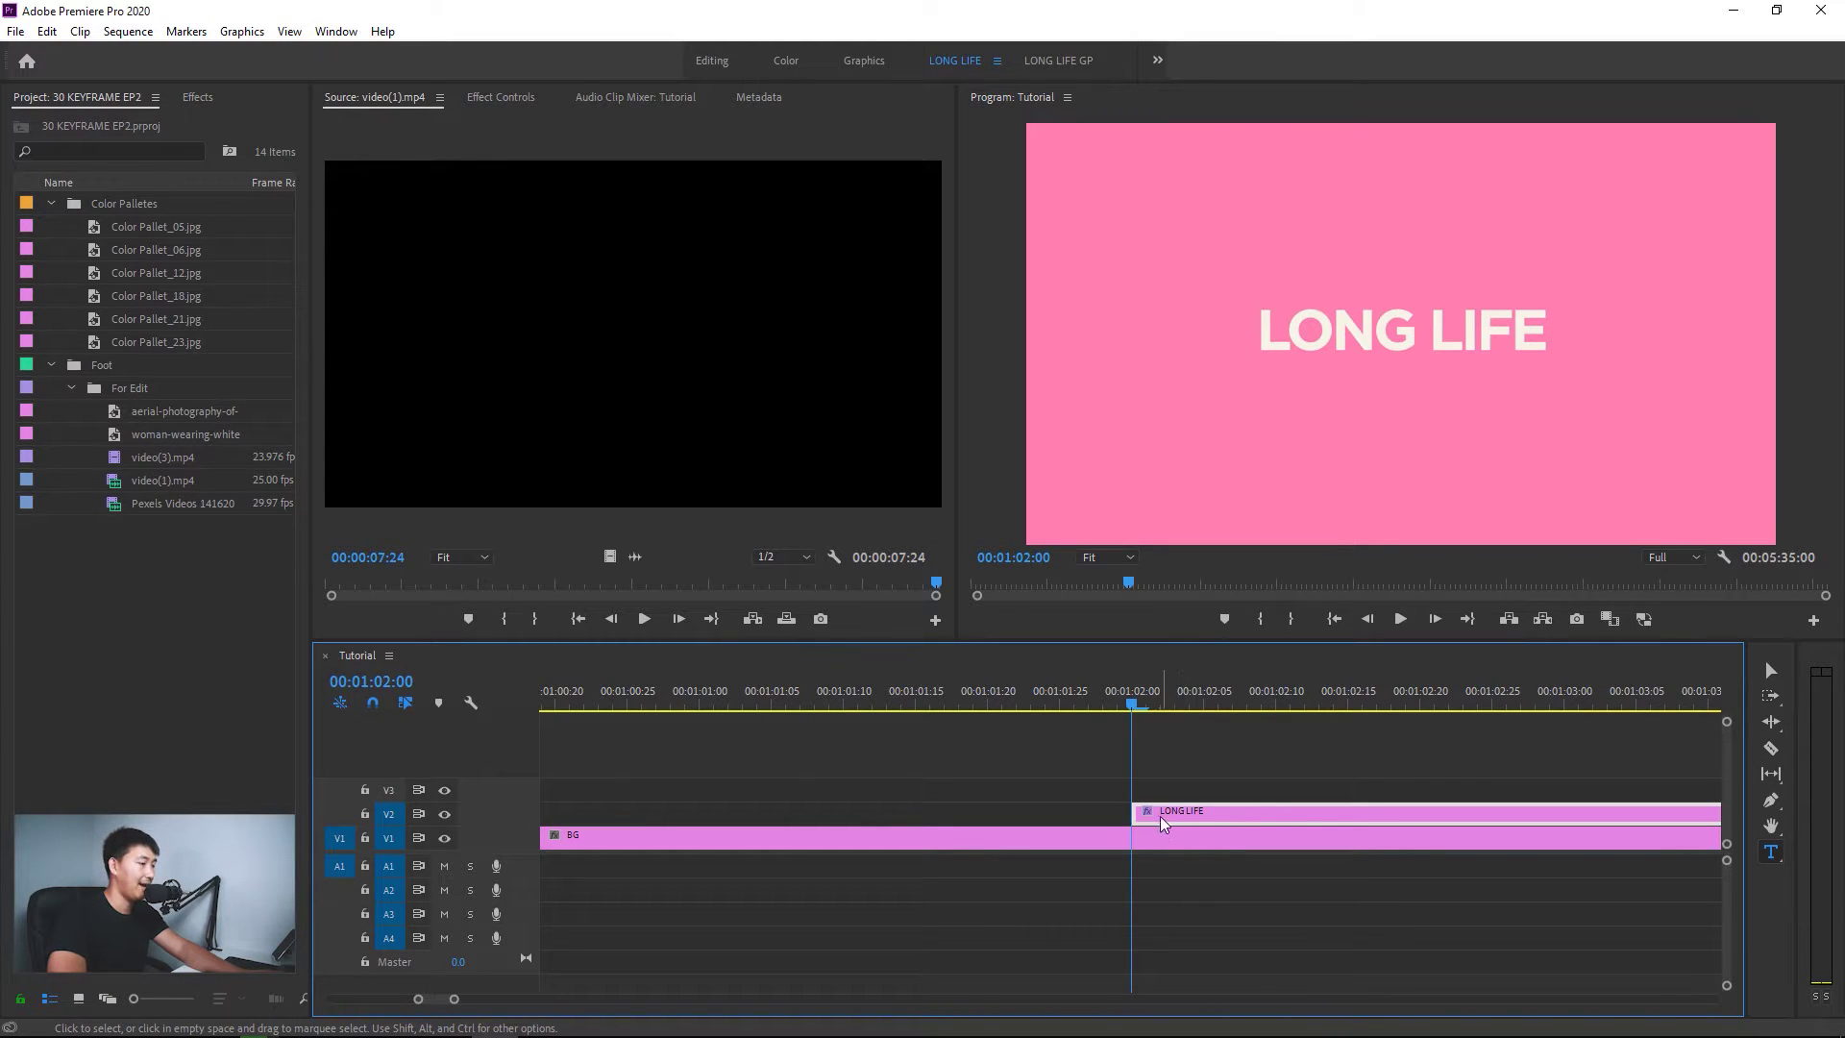
Show the LONG LIFE title's Motion settings in Effect Controls with the playhead at 01:03:00
click(505, 97)
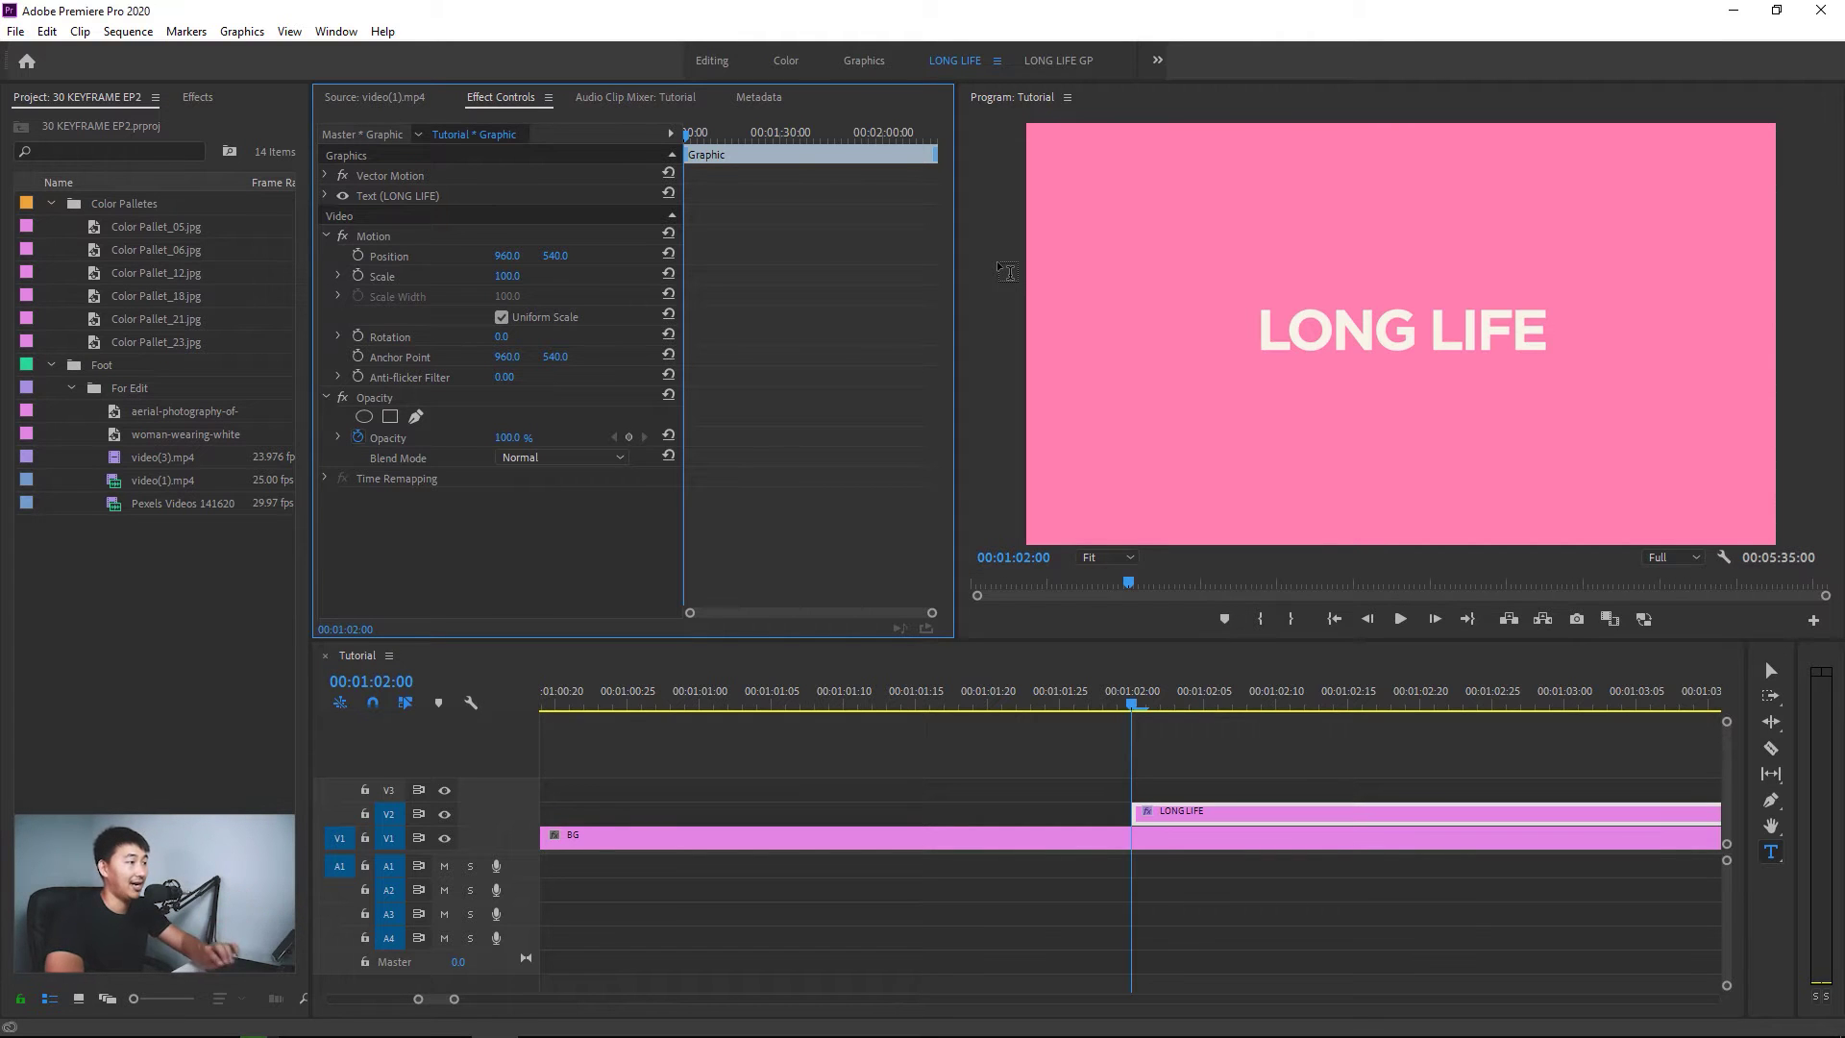
click(380, 235)
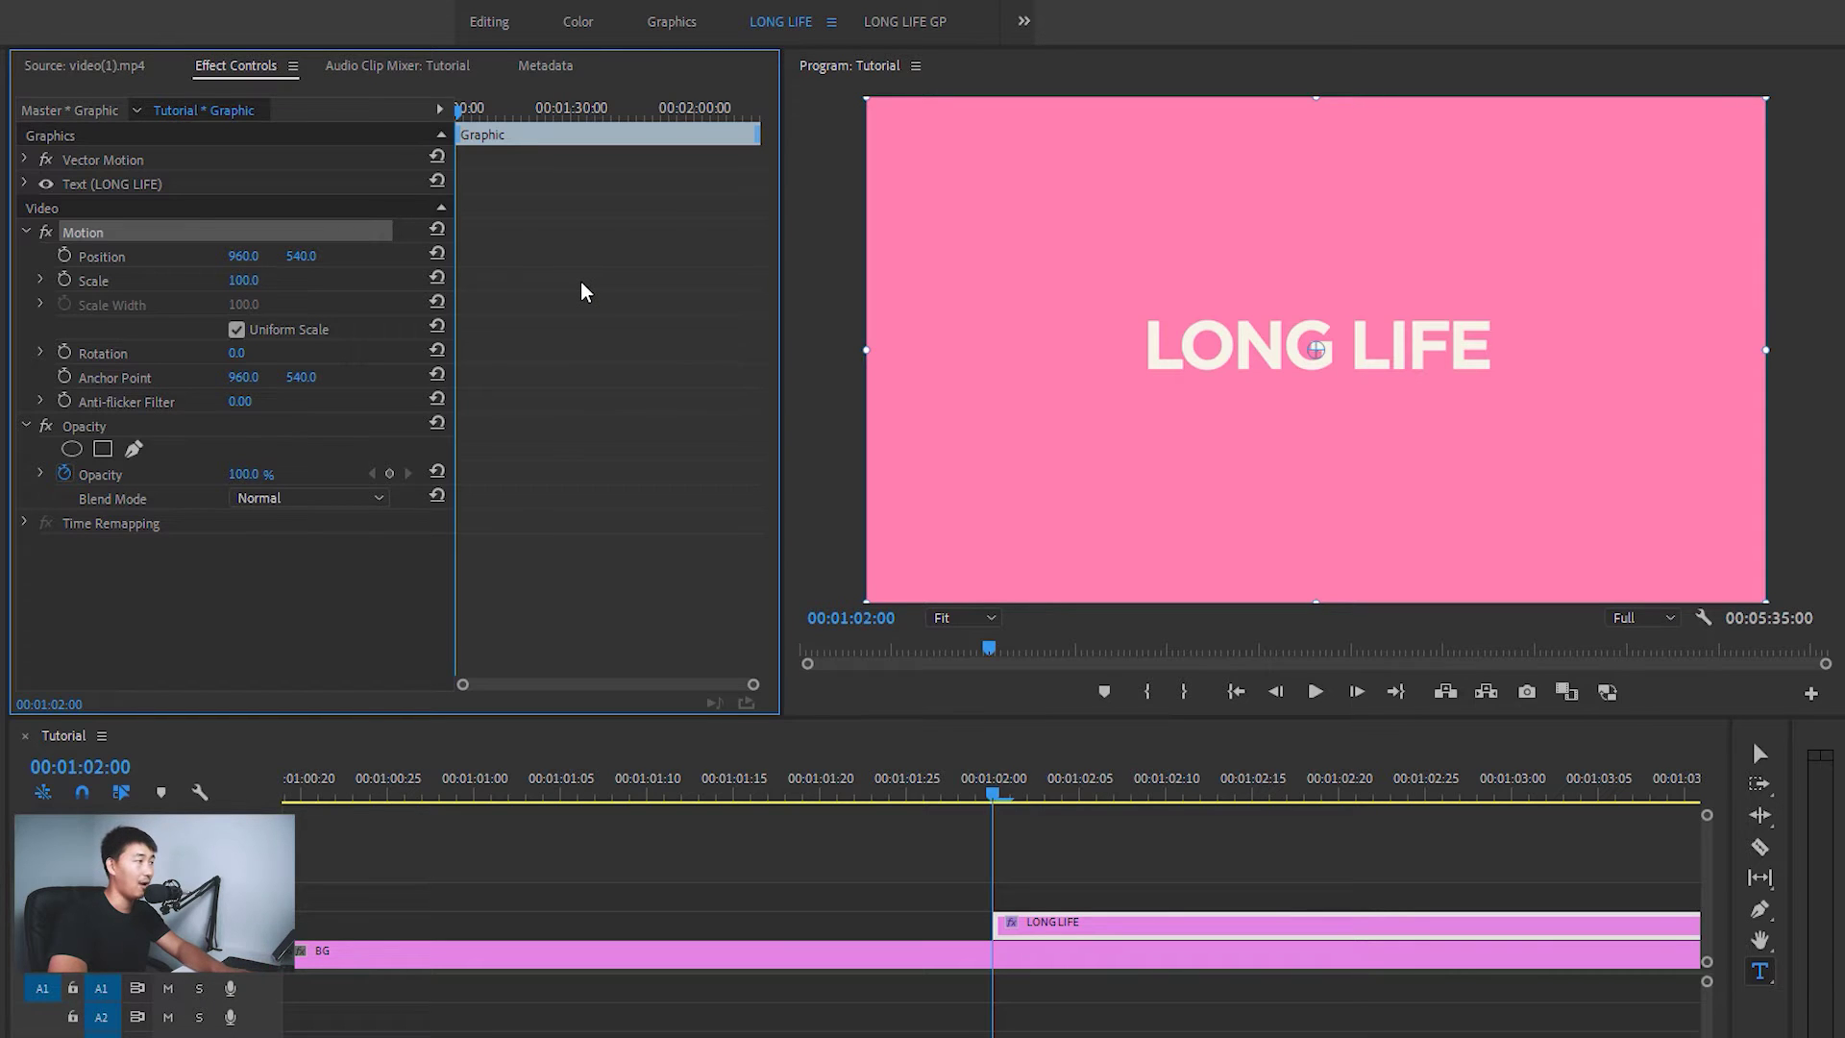
key(shift+Right)
key(shift+Right)
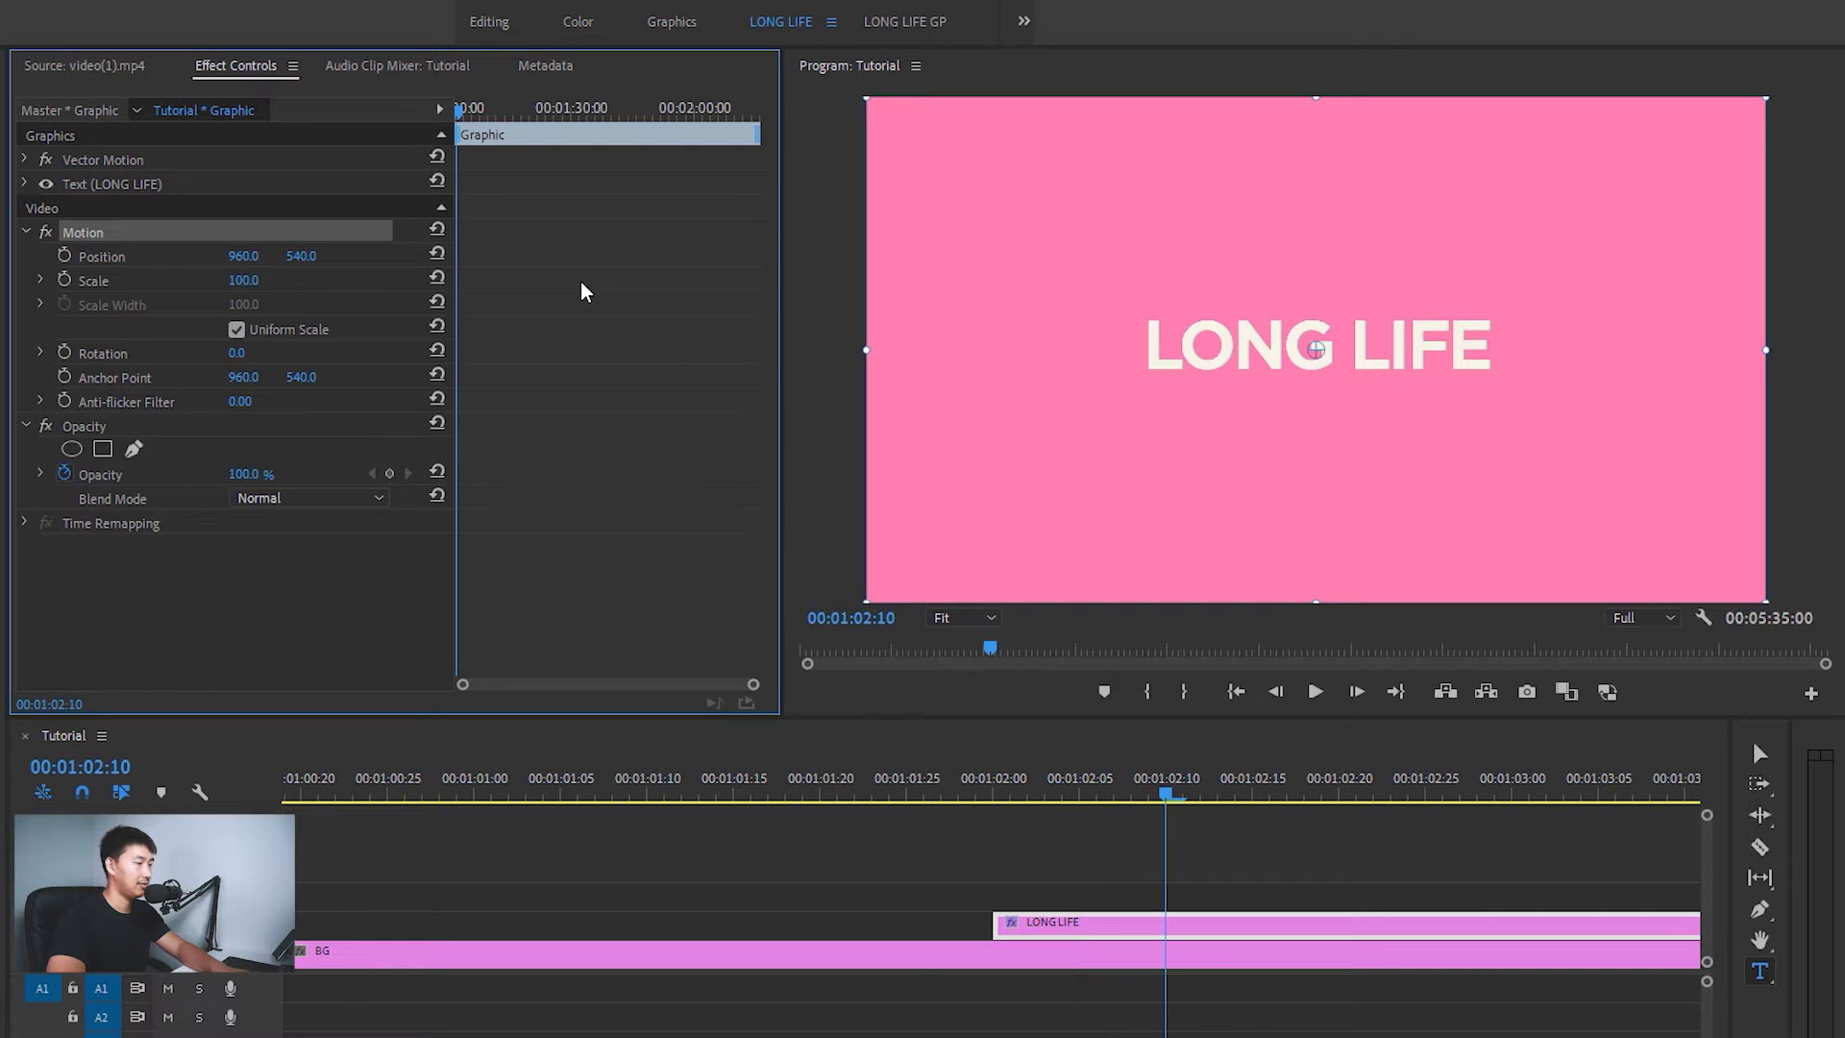
key(shift+Right)
key(shift+Right)
key(shift+Right)
key(shift+Right)
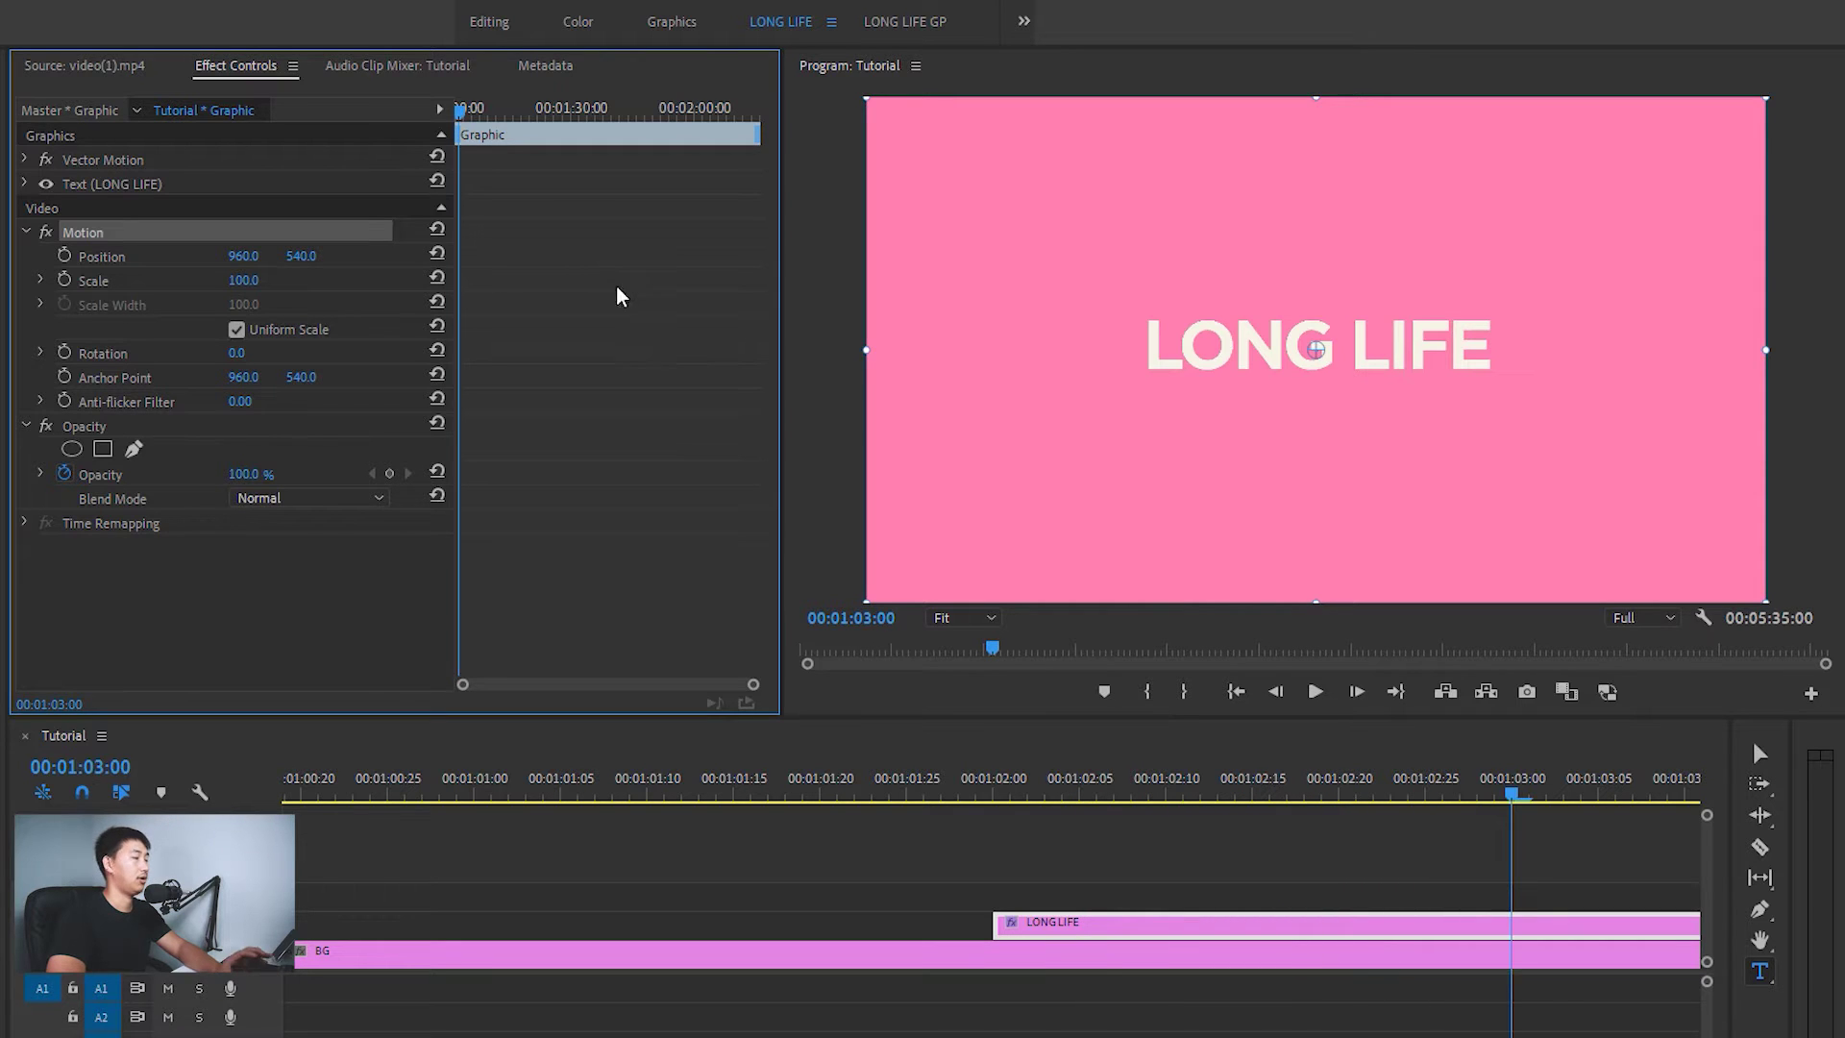
key(equal)
key(equal)
key(equal)
key(equal)
key(equal)
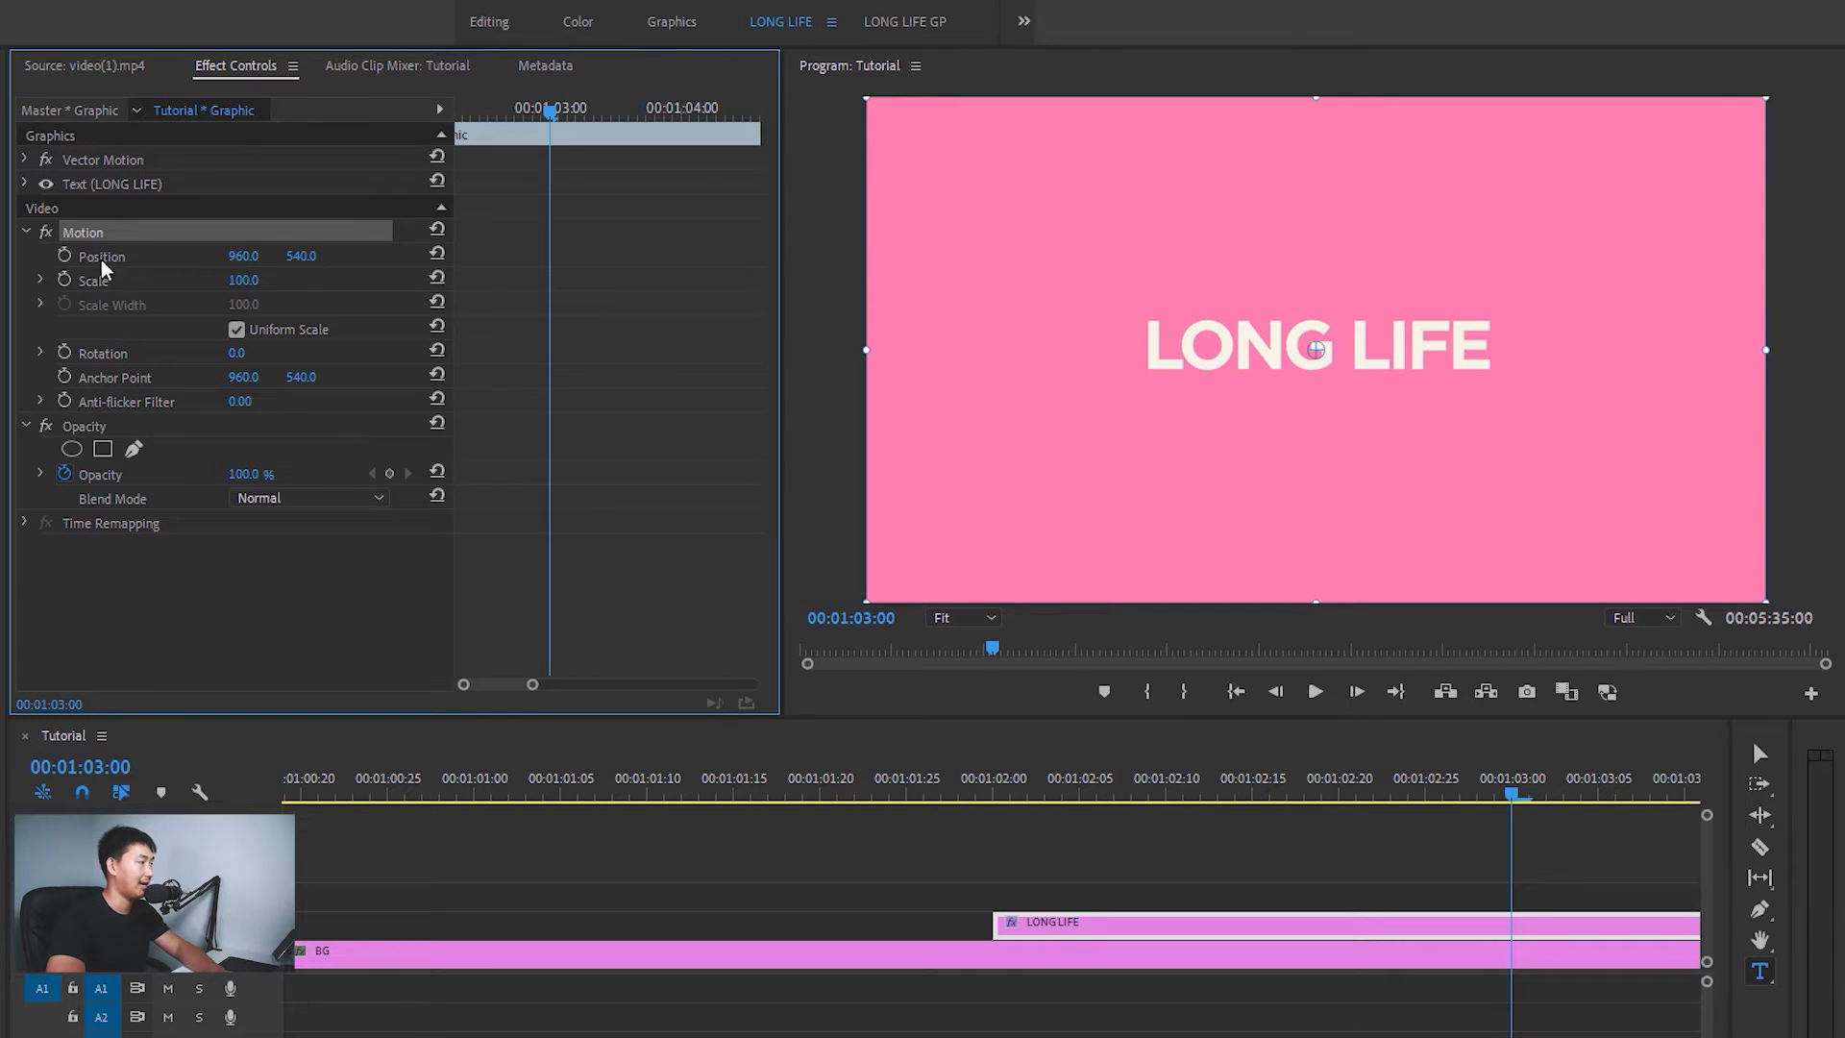
Keyframe Position at 01:03:00, then set X to -379 at 01:02:00 for a slide-in
click(64, 256)
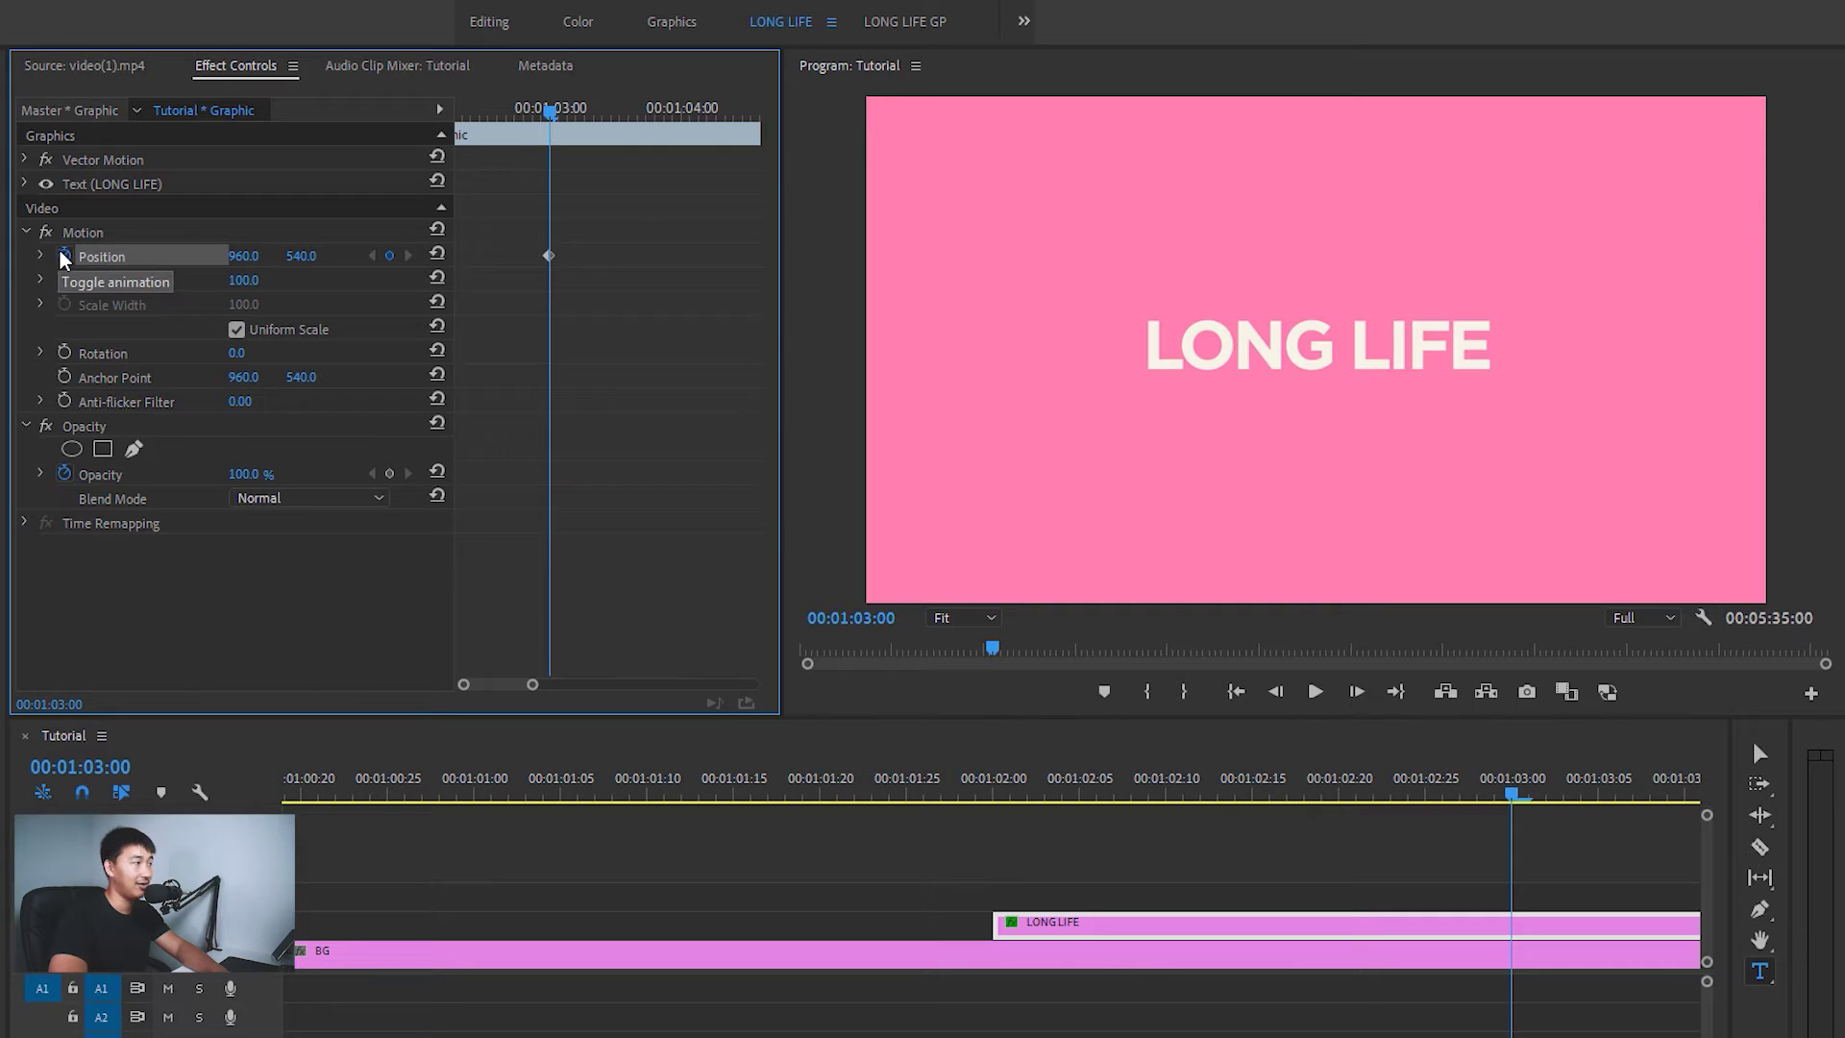
drag(551, 110, 458, 111)
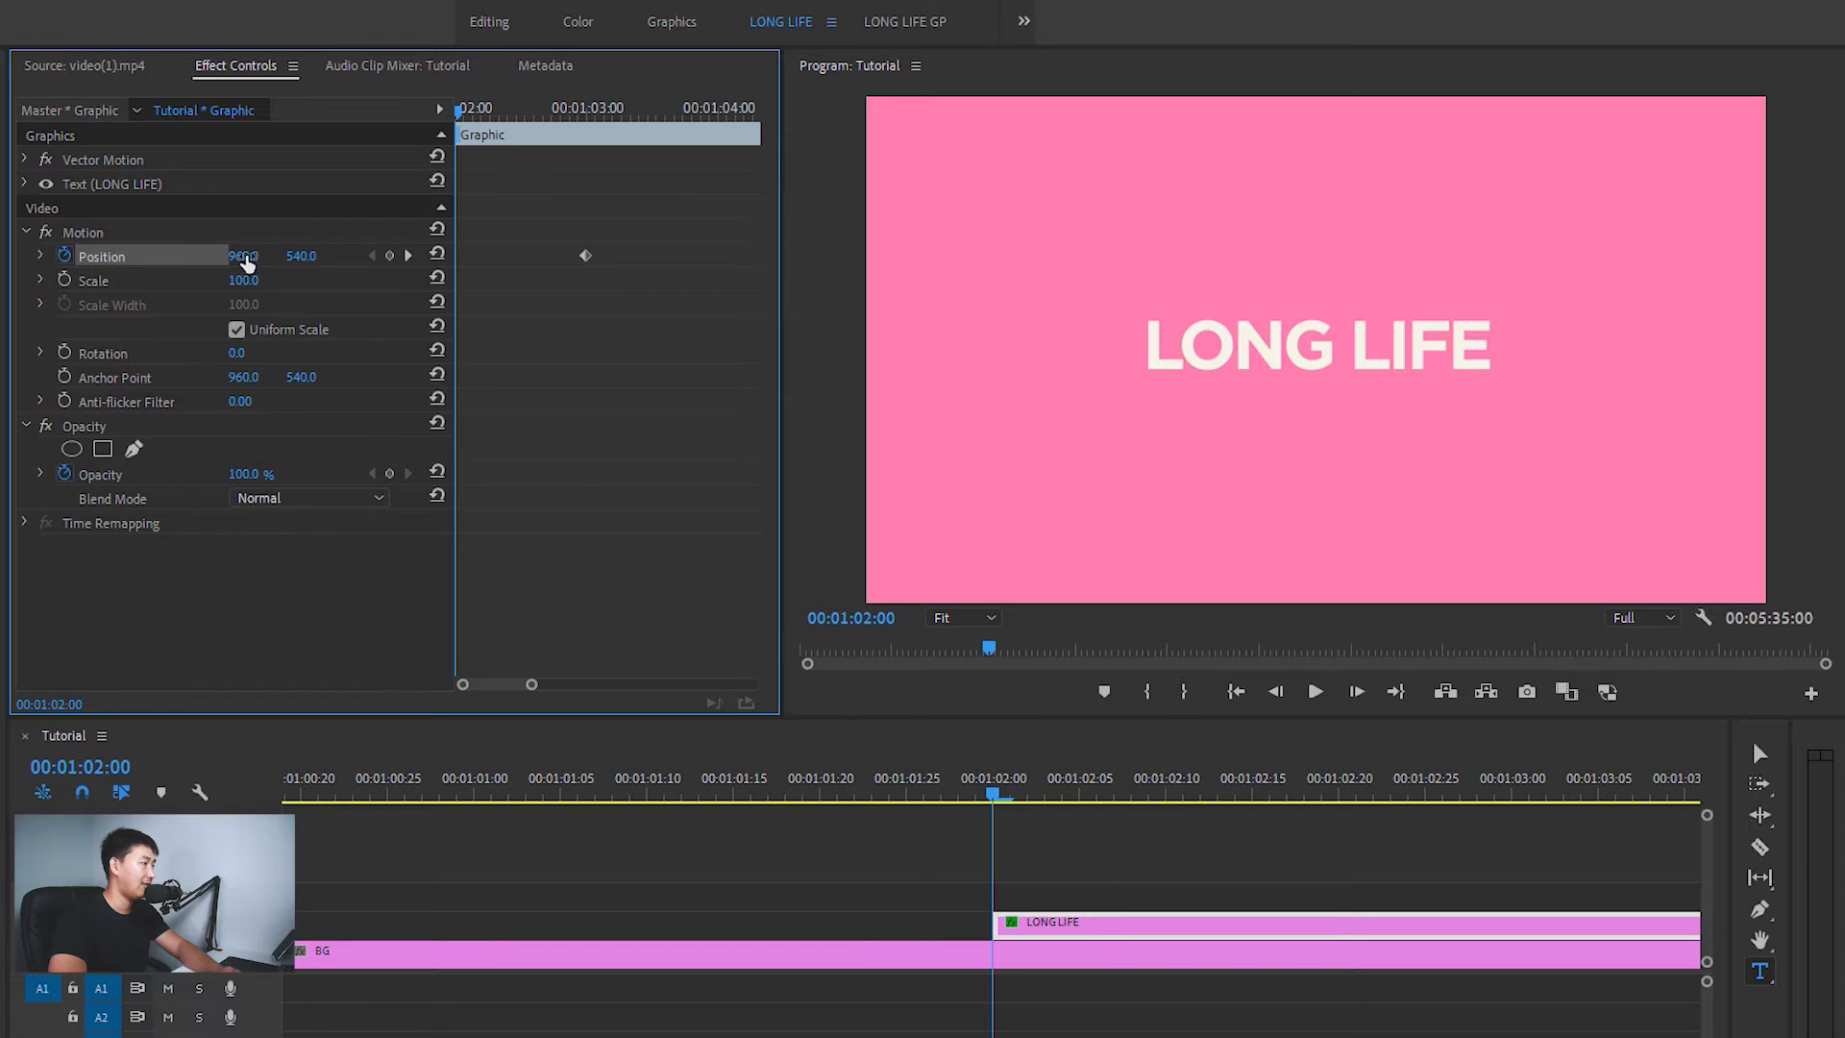
drag(243, 256, 153, 256)
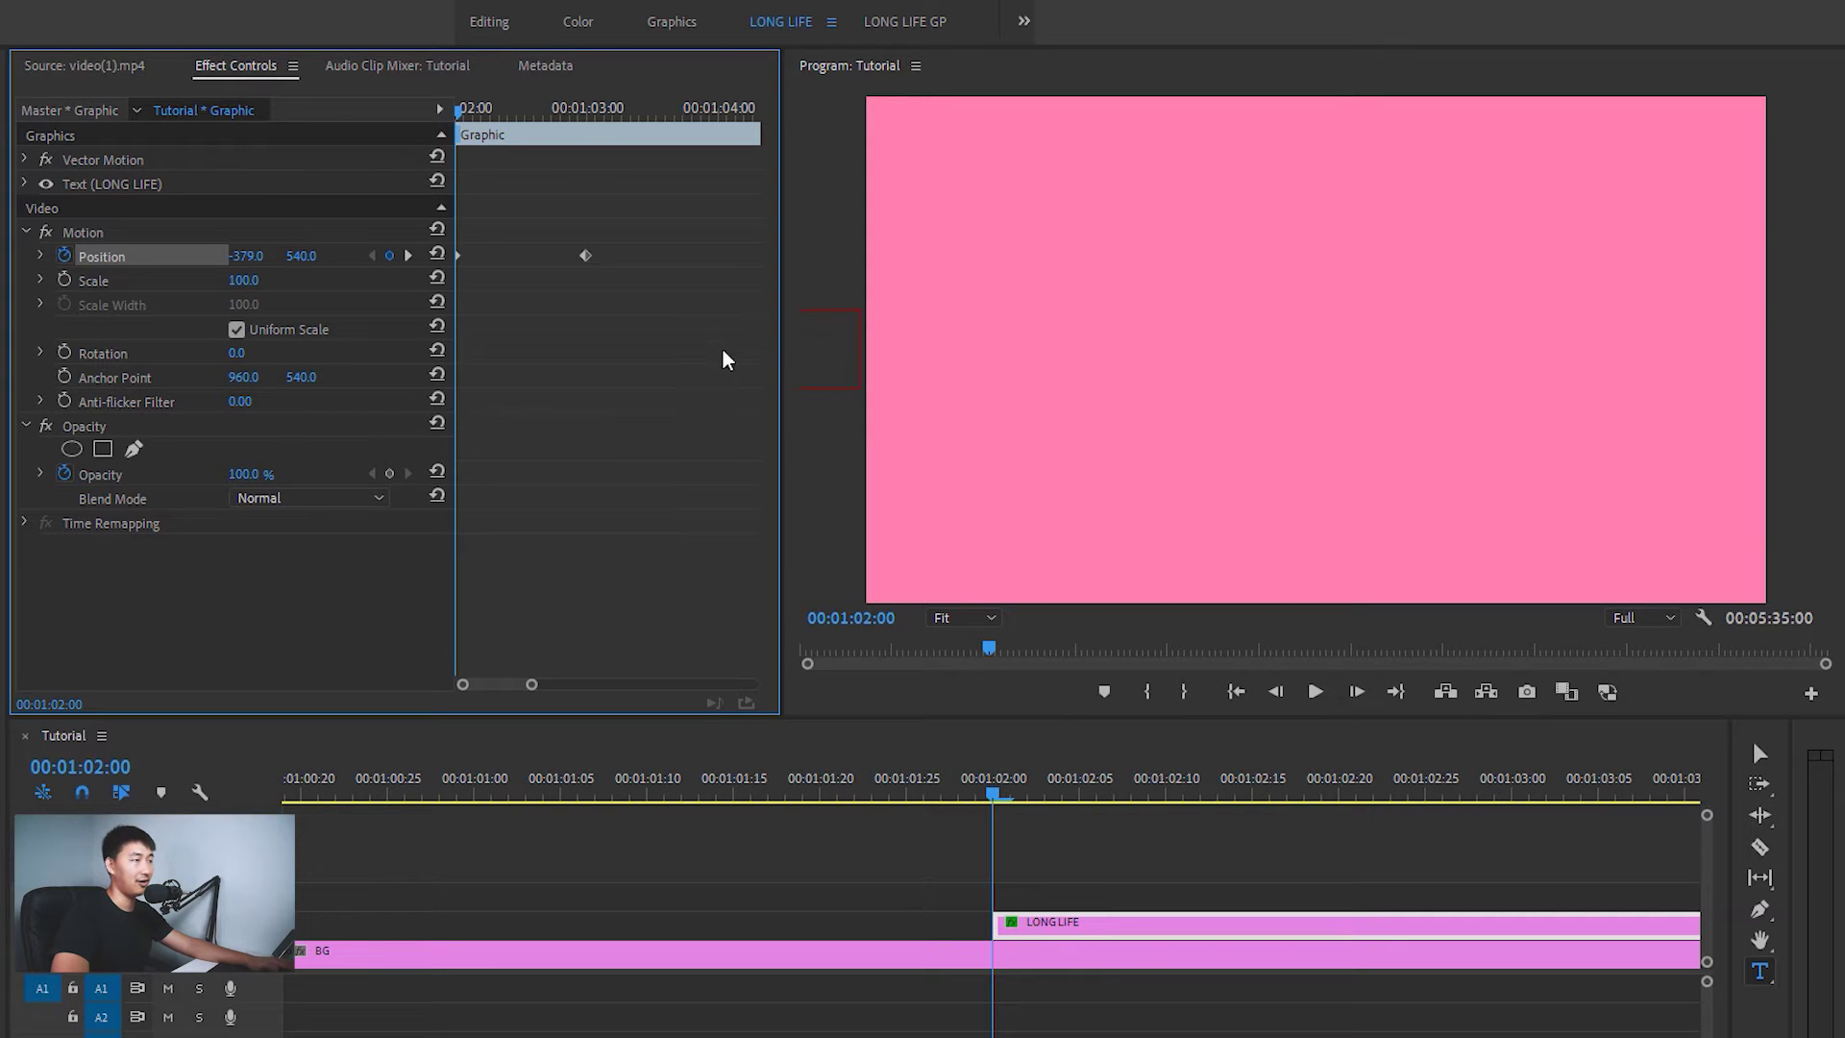
Replay the LONG LIFE slide-in several times from the clip start to check it
key(space)
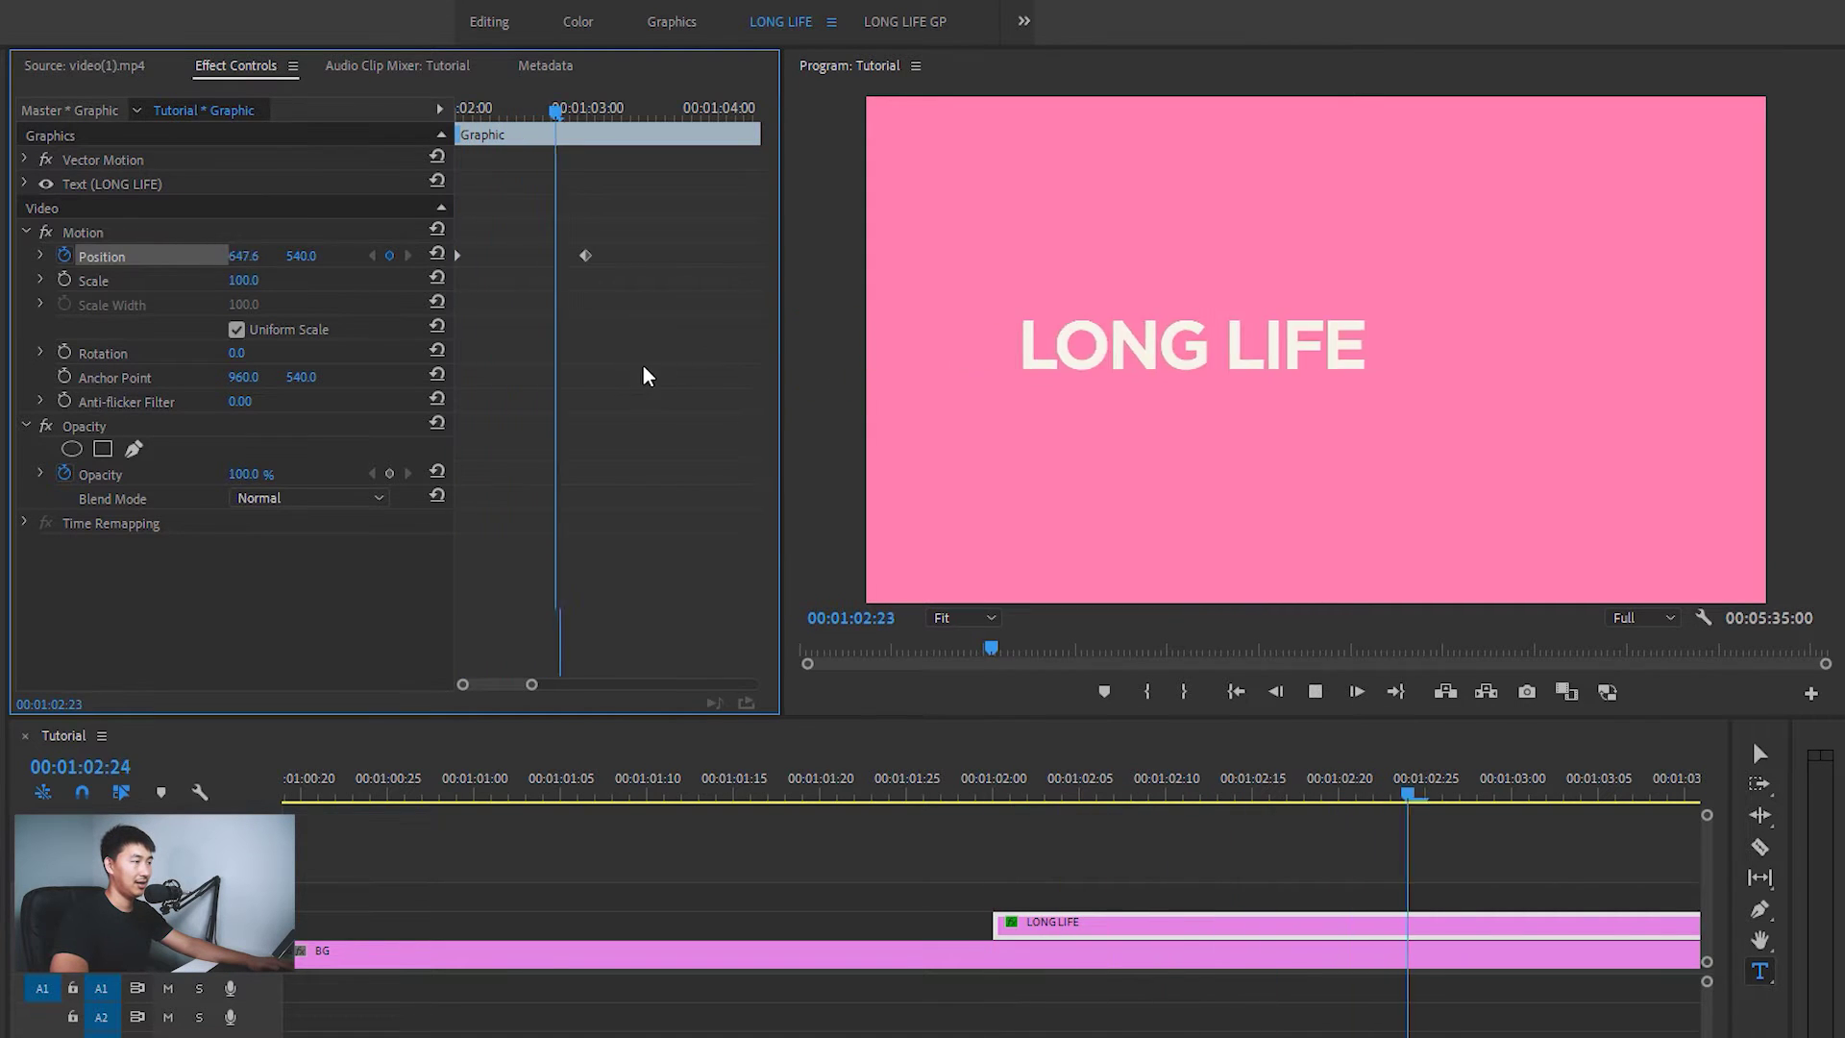
key(space)
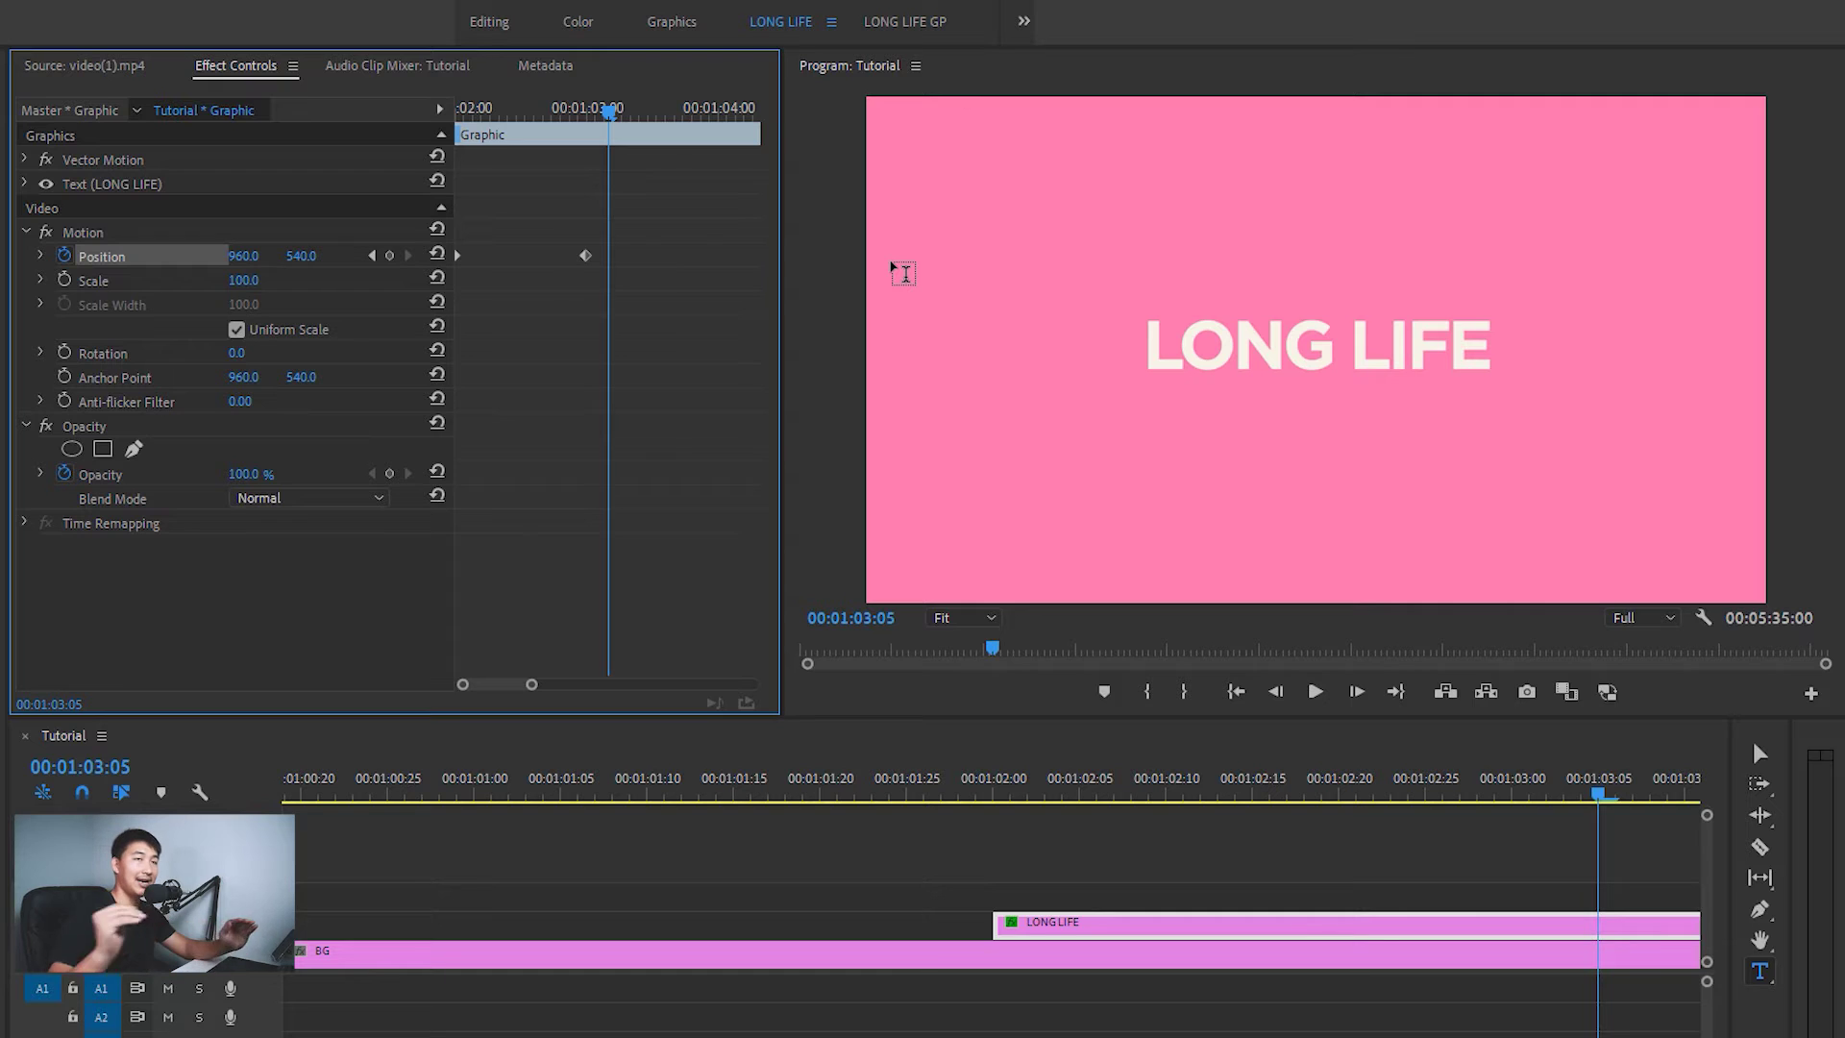
click(974, 795)
key(space)
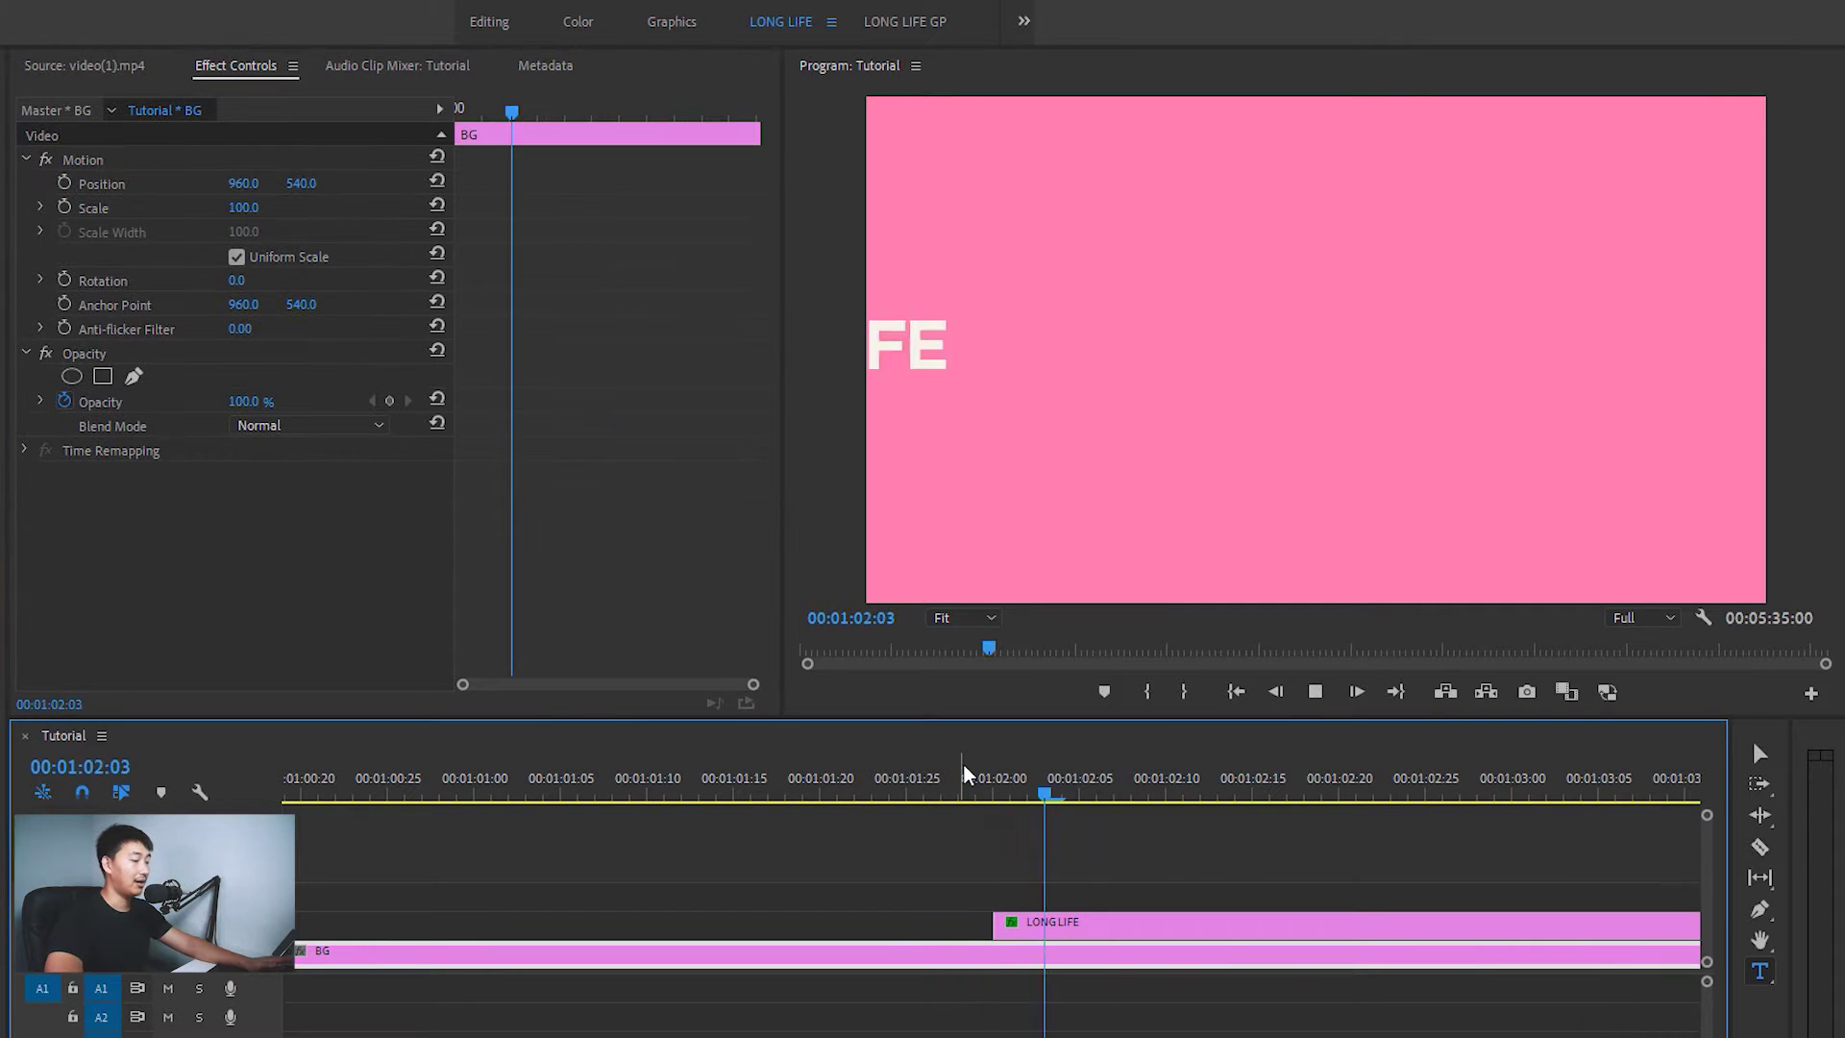
key(minus)
click(1096, 356)
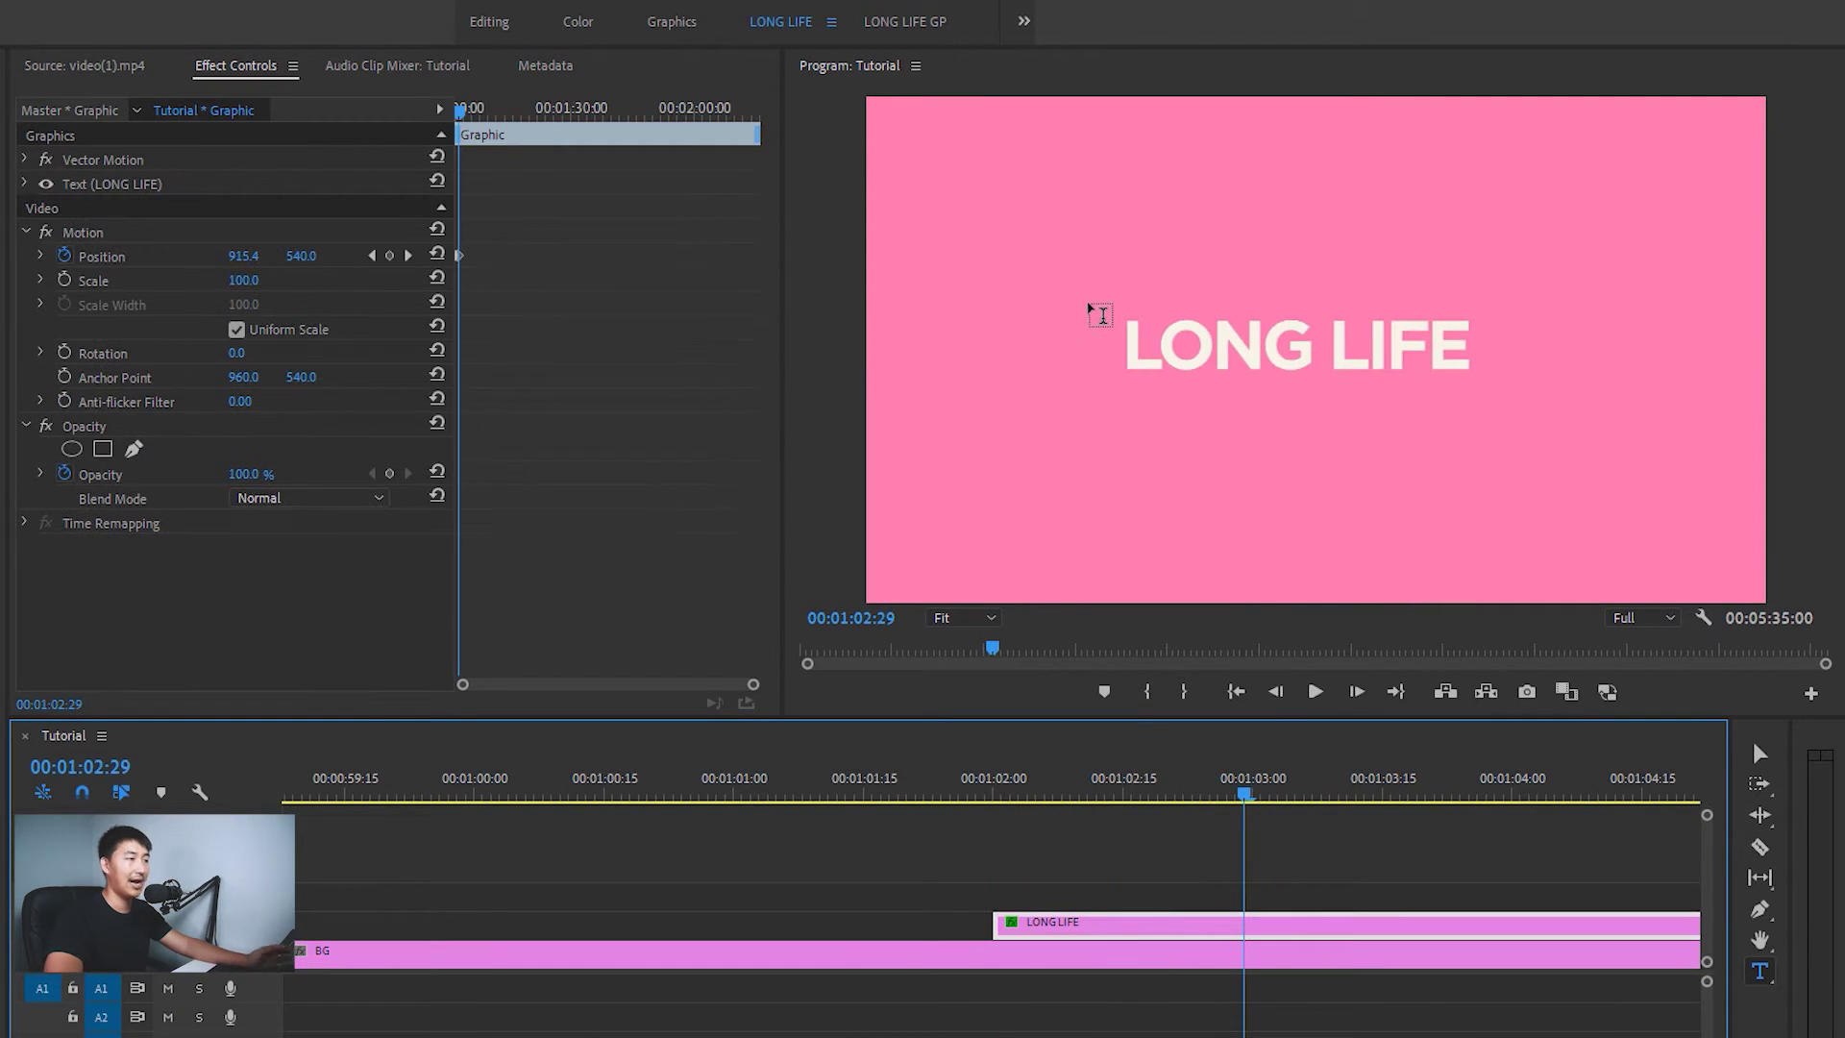
click(994, 796)
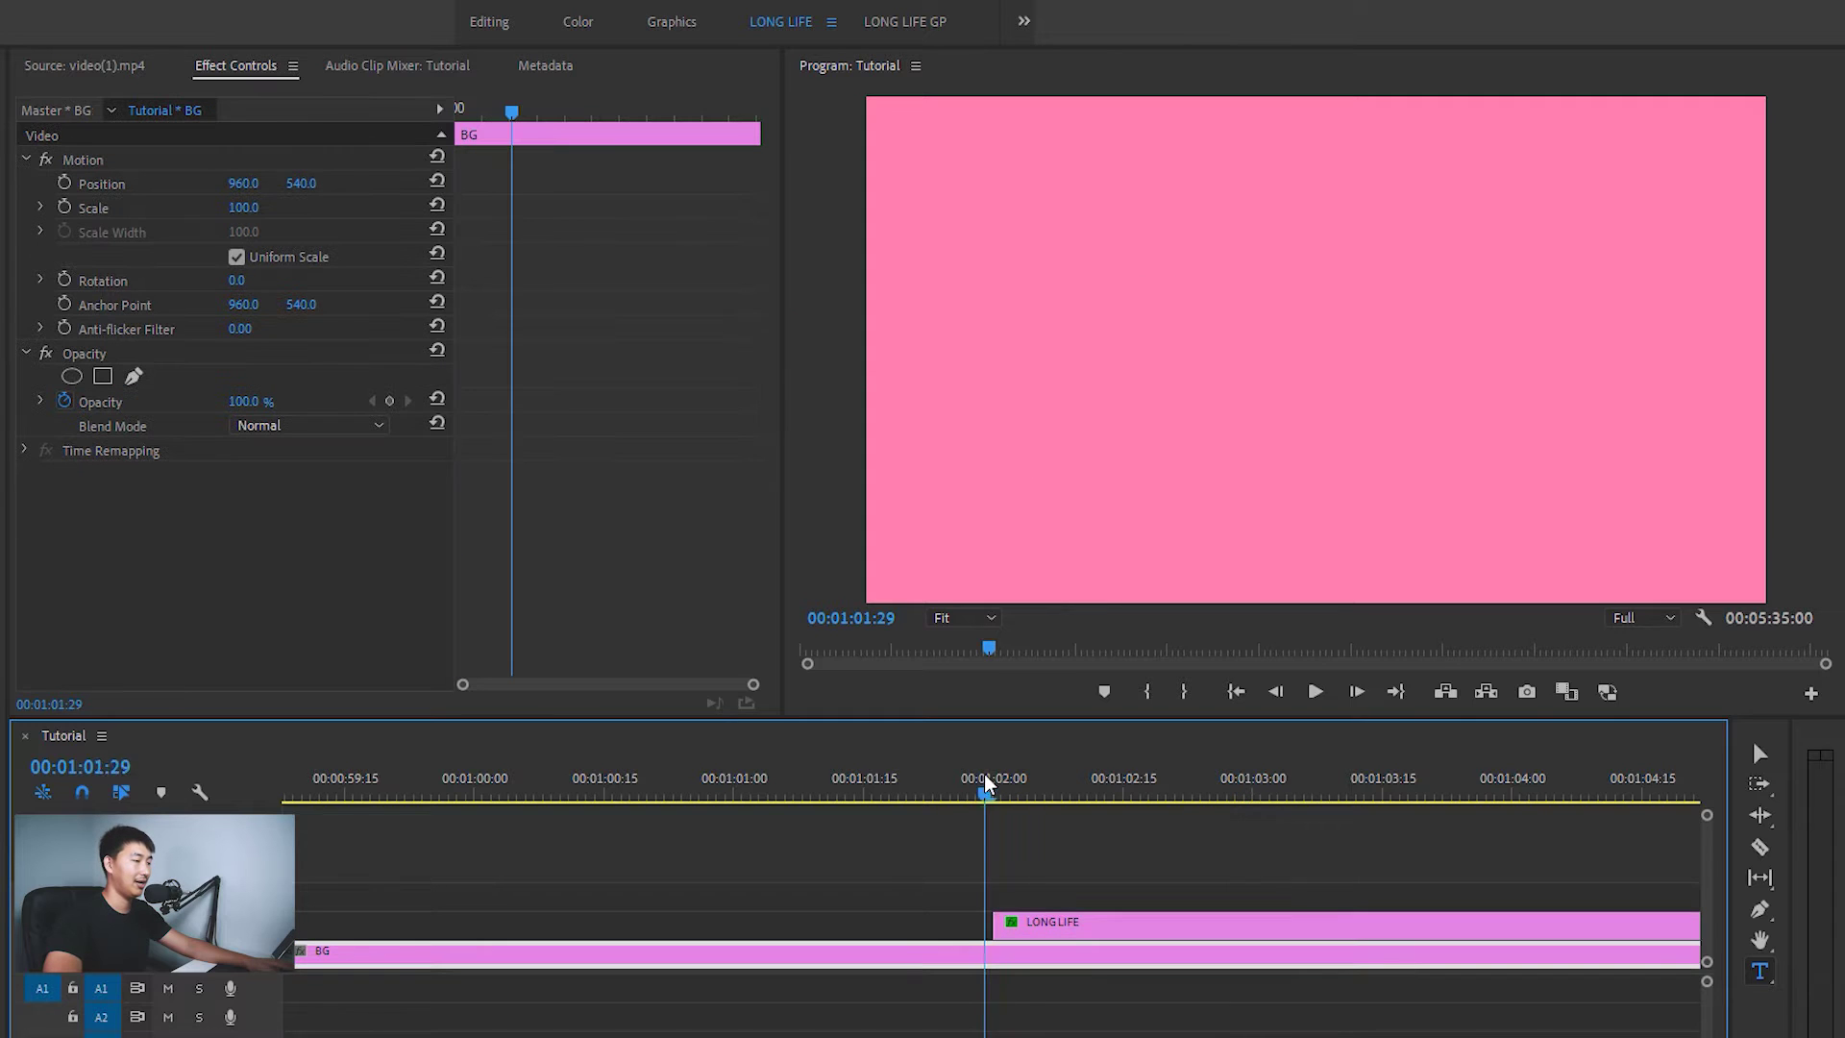
key(space)
click(979, 796)
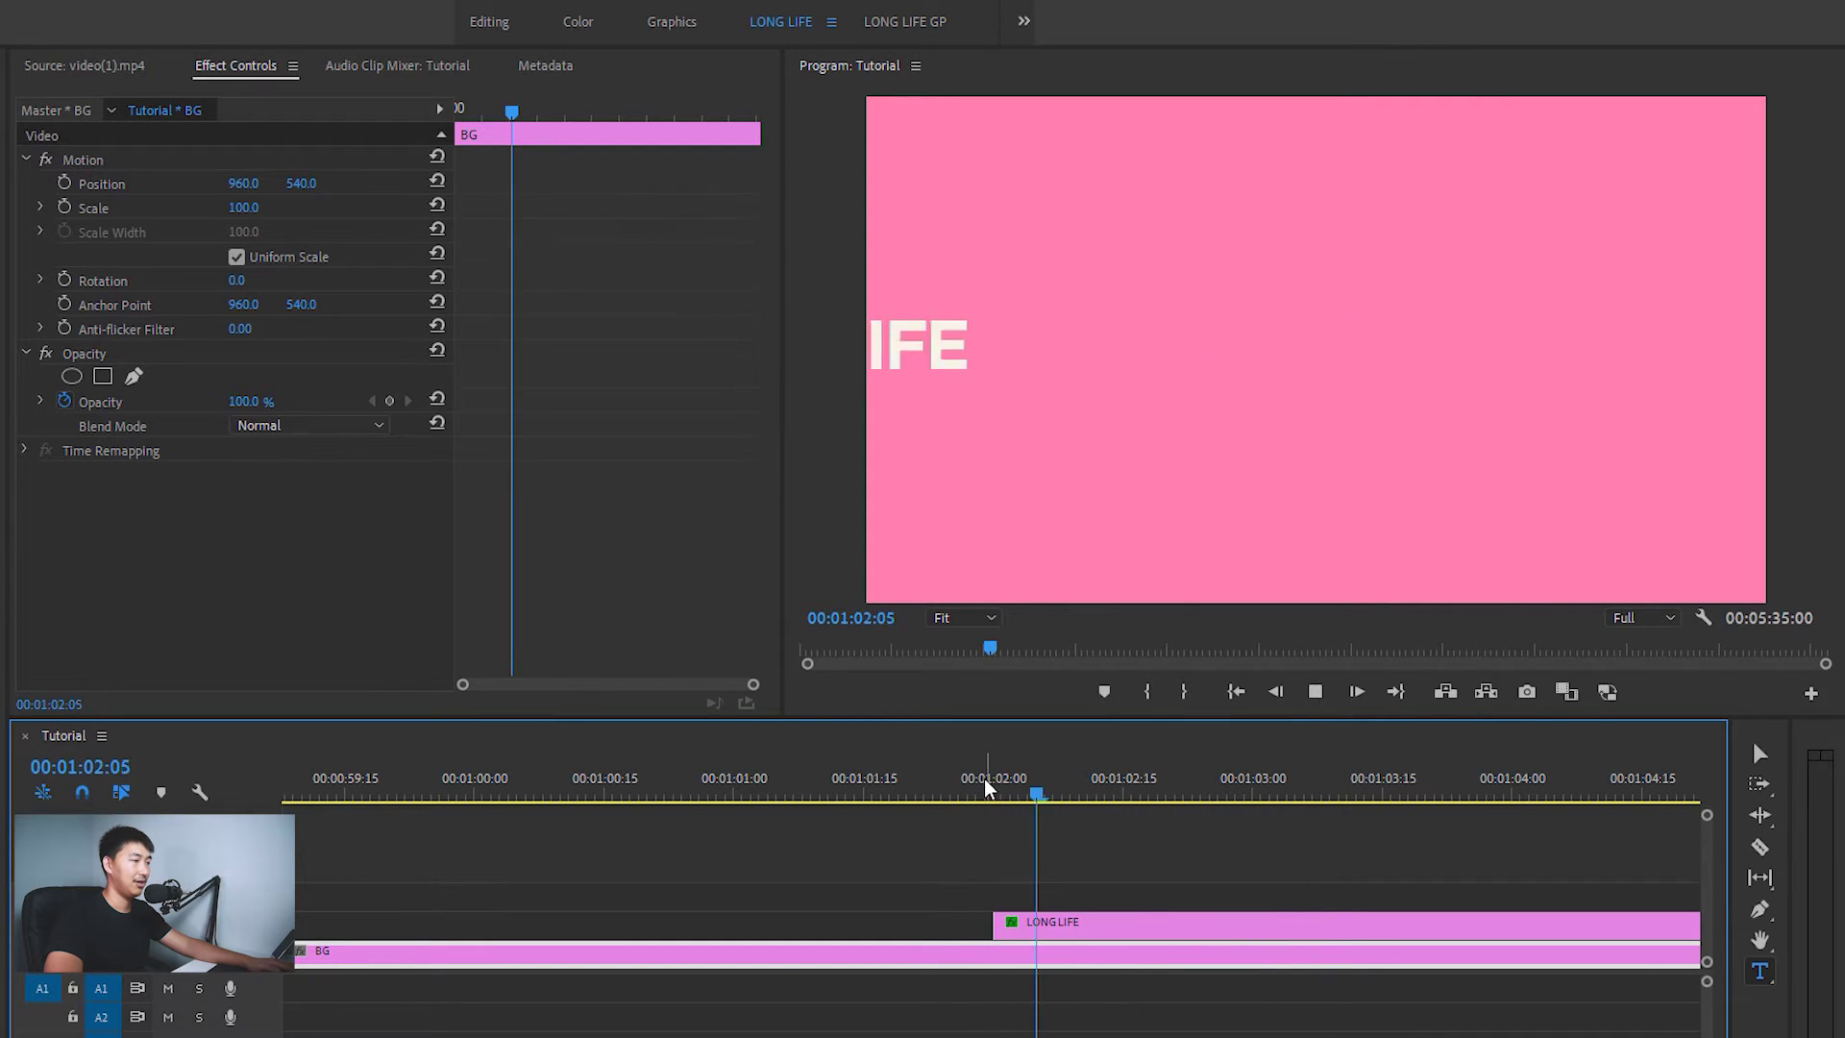
key(space)
click(990, 796)
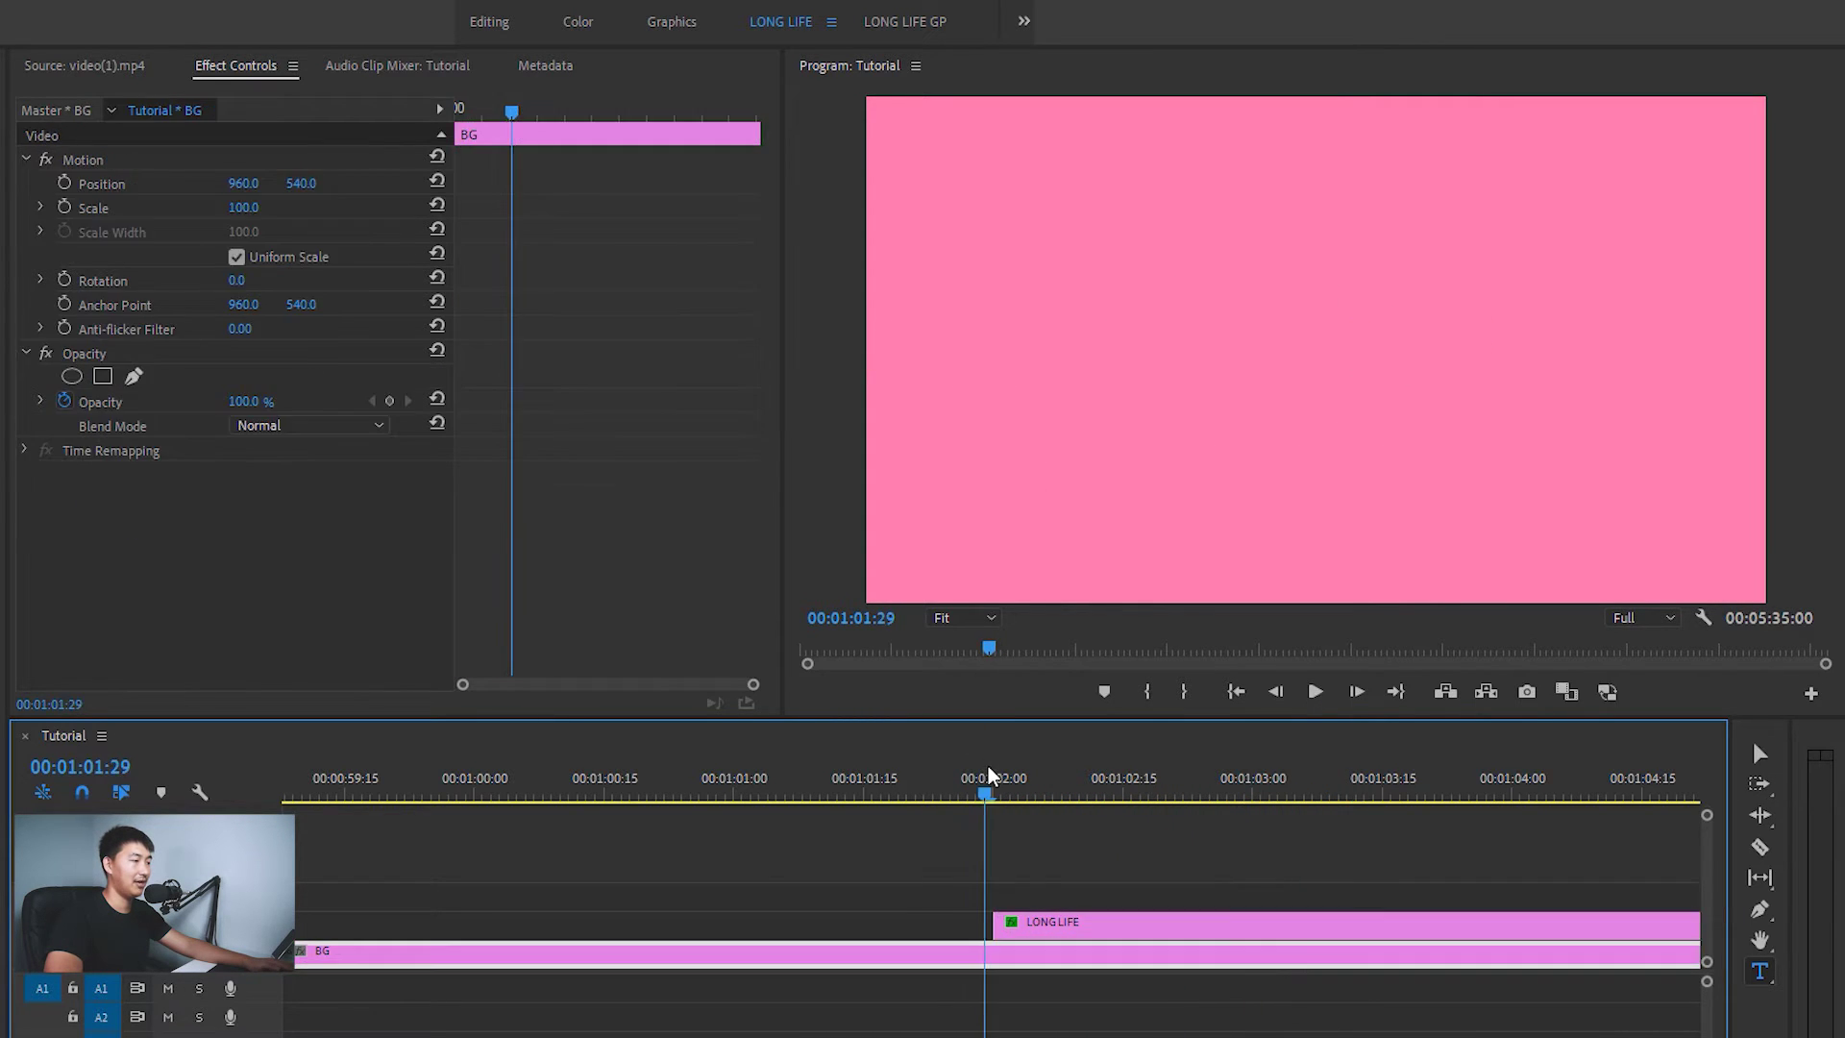
key(space)
click(1046, 931)
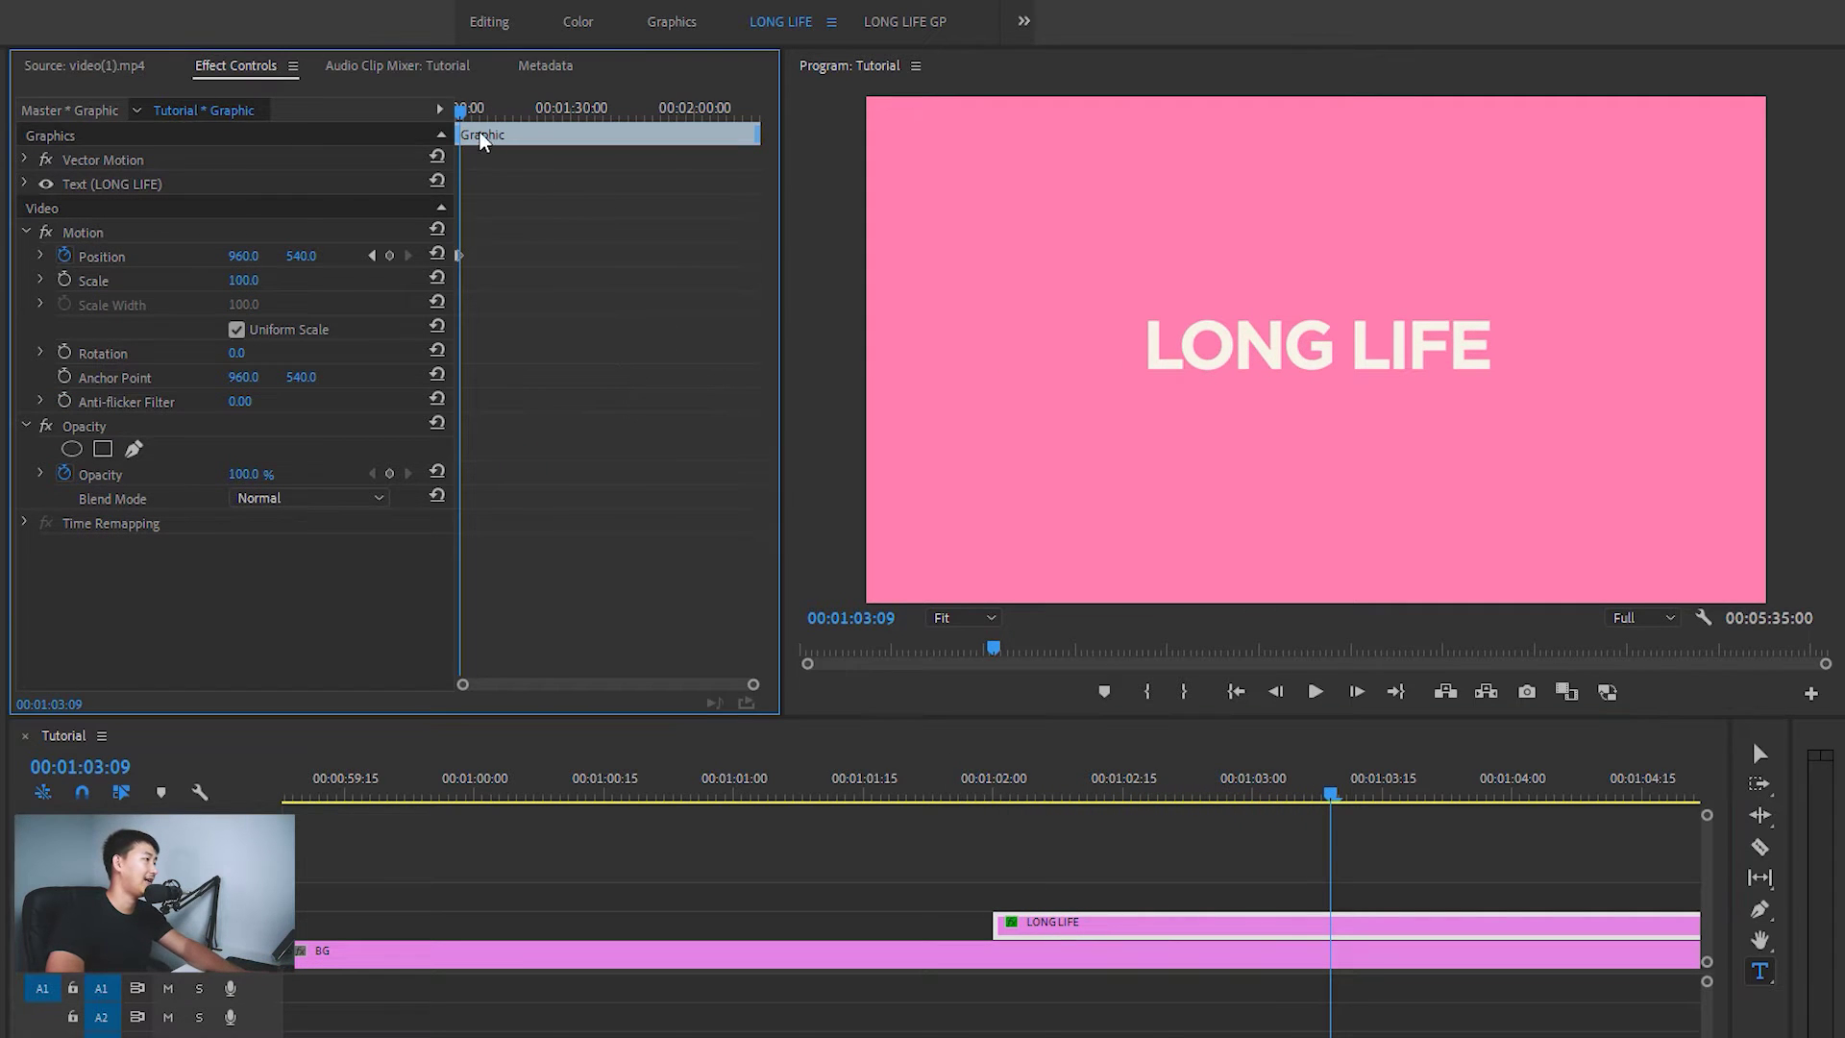
Select both LONG LIFE Position keyframes in the Effect Controls timeline
drag(481, 108, 457, 108)
alt+scroll(525, 149, up, 3)
alt+scroll(586, 137, up, 2)
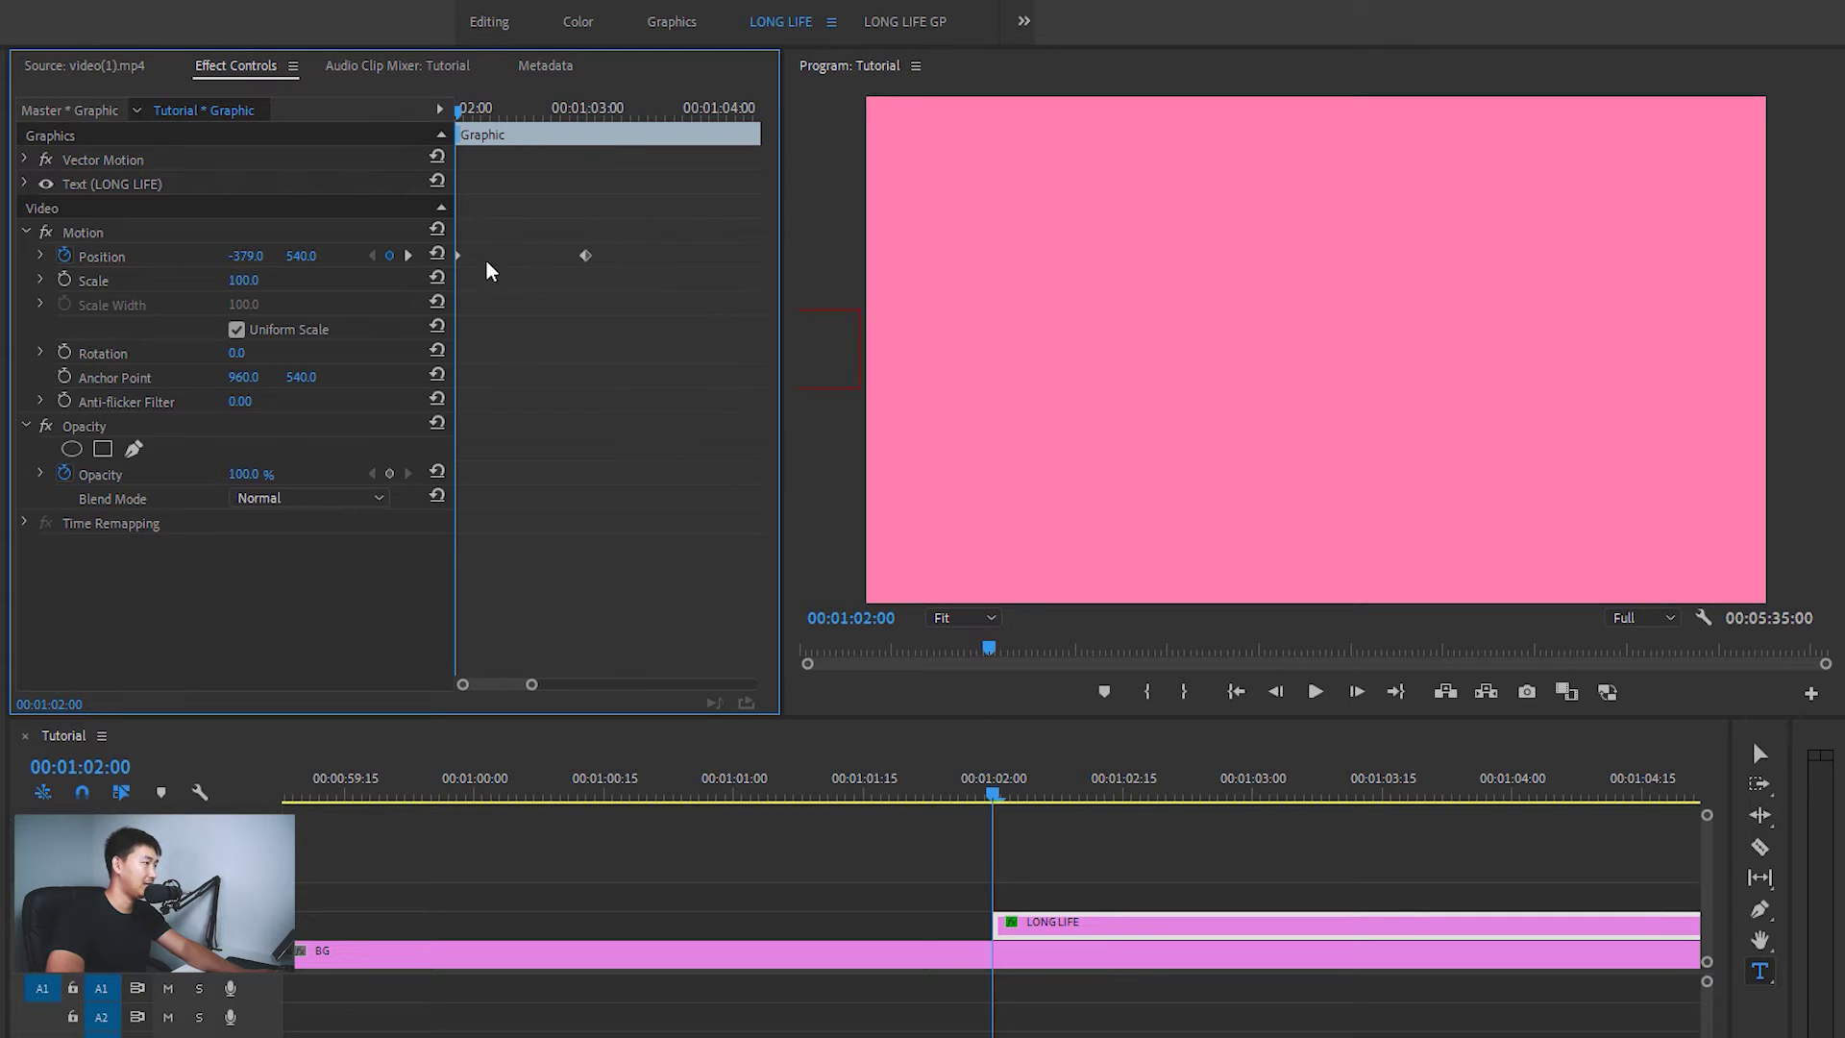
drag(634, 242, 456, 288)
drag(630, 252, 454, 297)
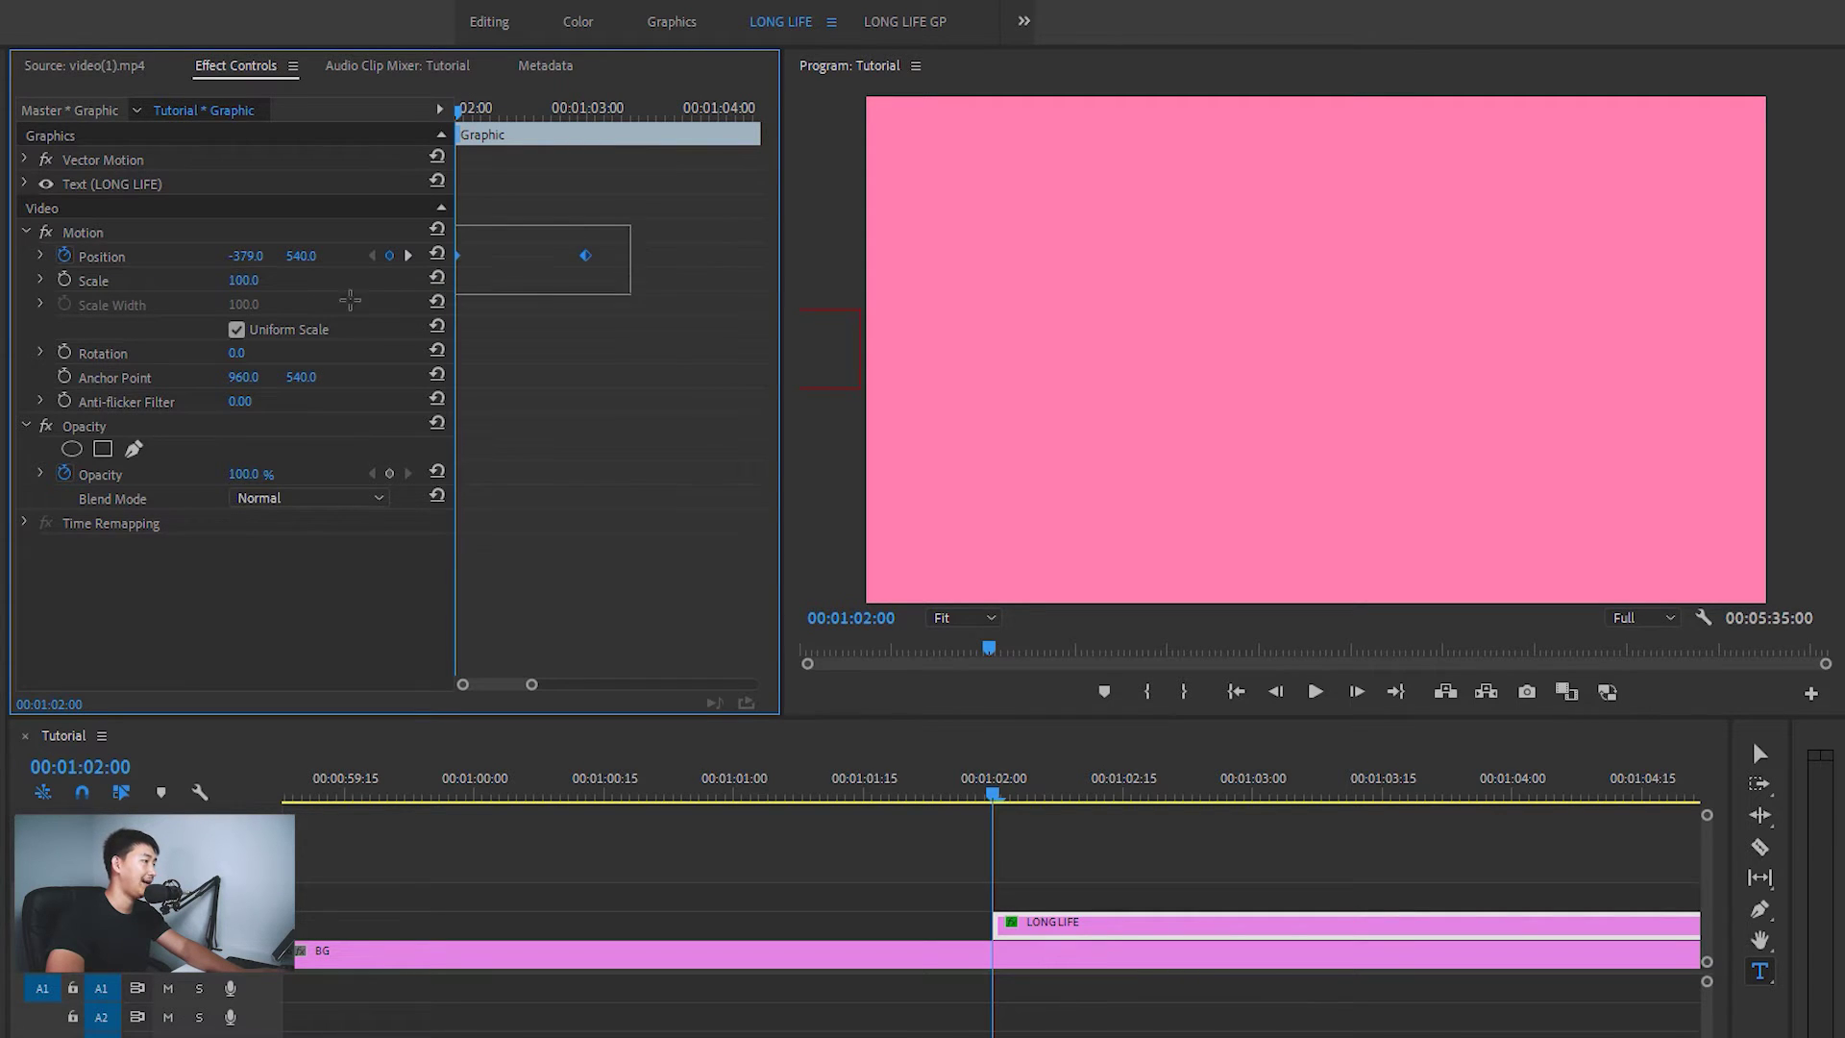
drag(631, 219, 455, 286)
drag(658, 206, 458, 309)
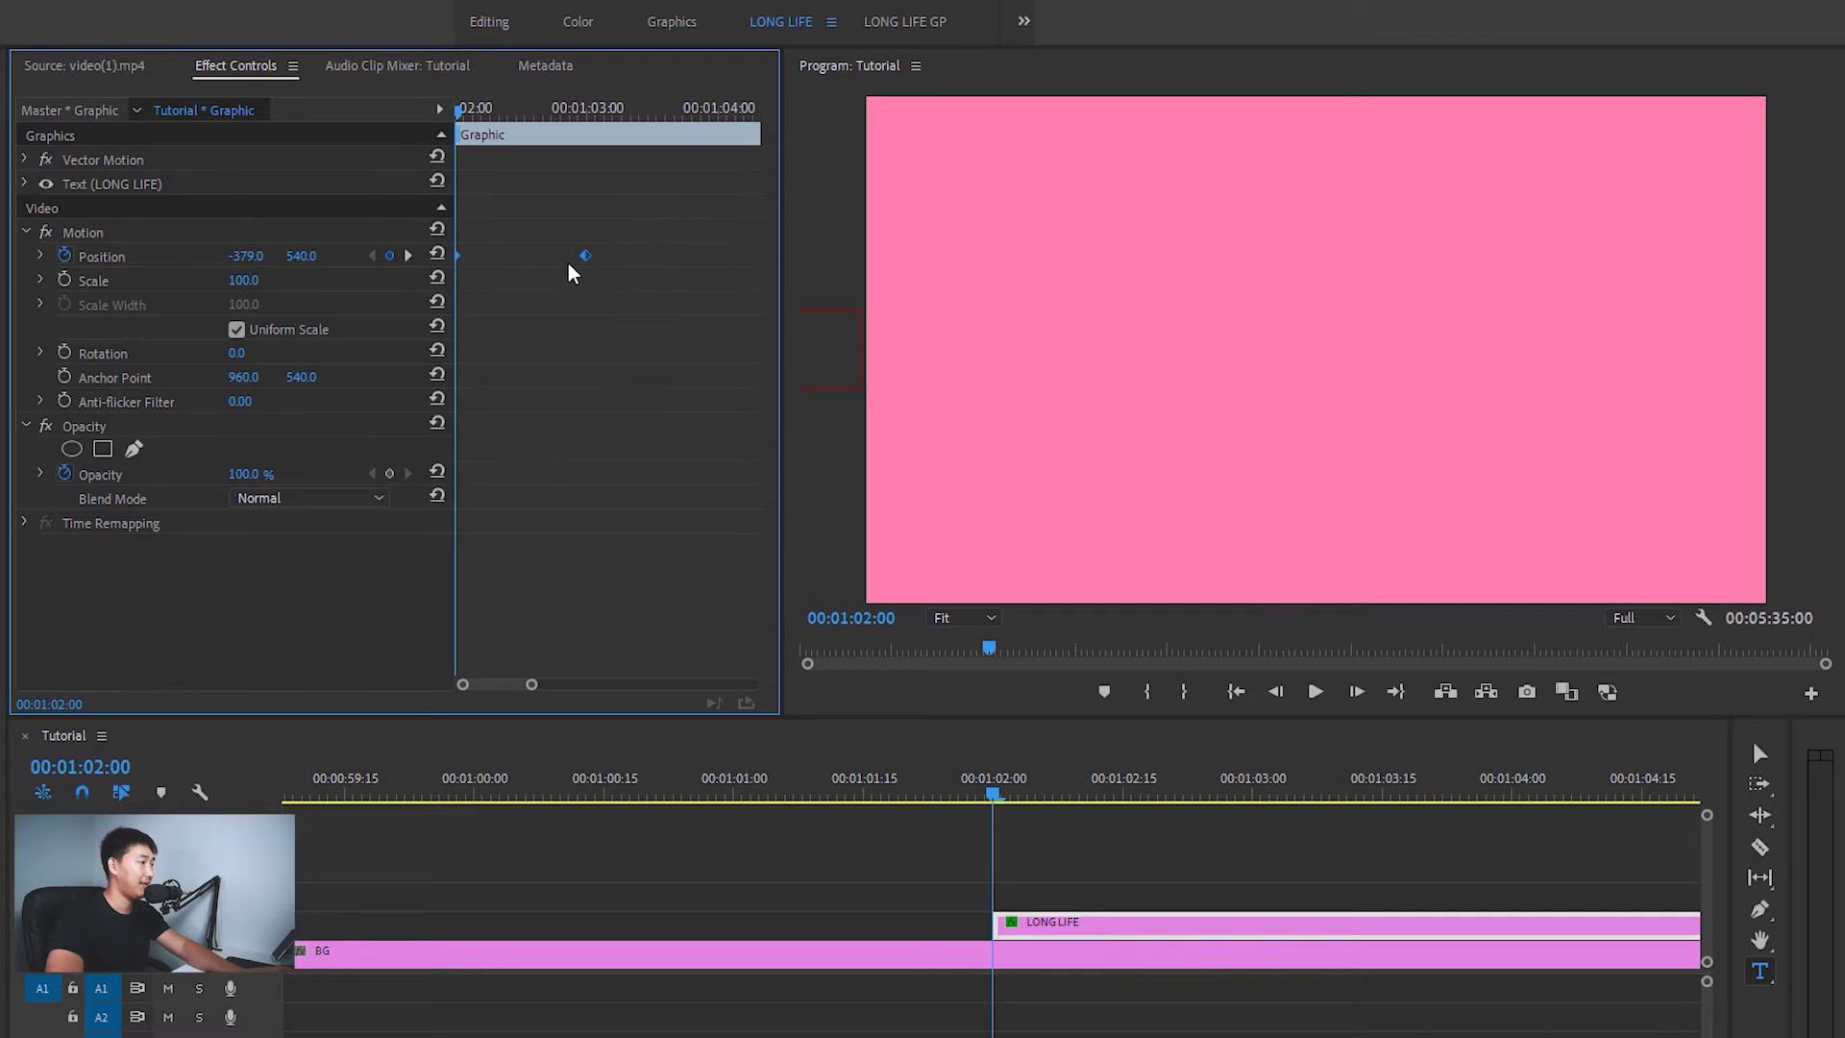
Apply Ease In and Ease Out to the keyframes and expand Position's velocity graph
right_click(586, 257)
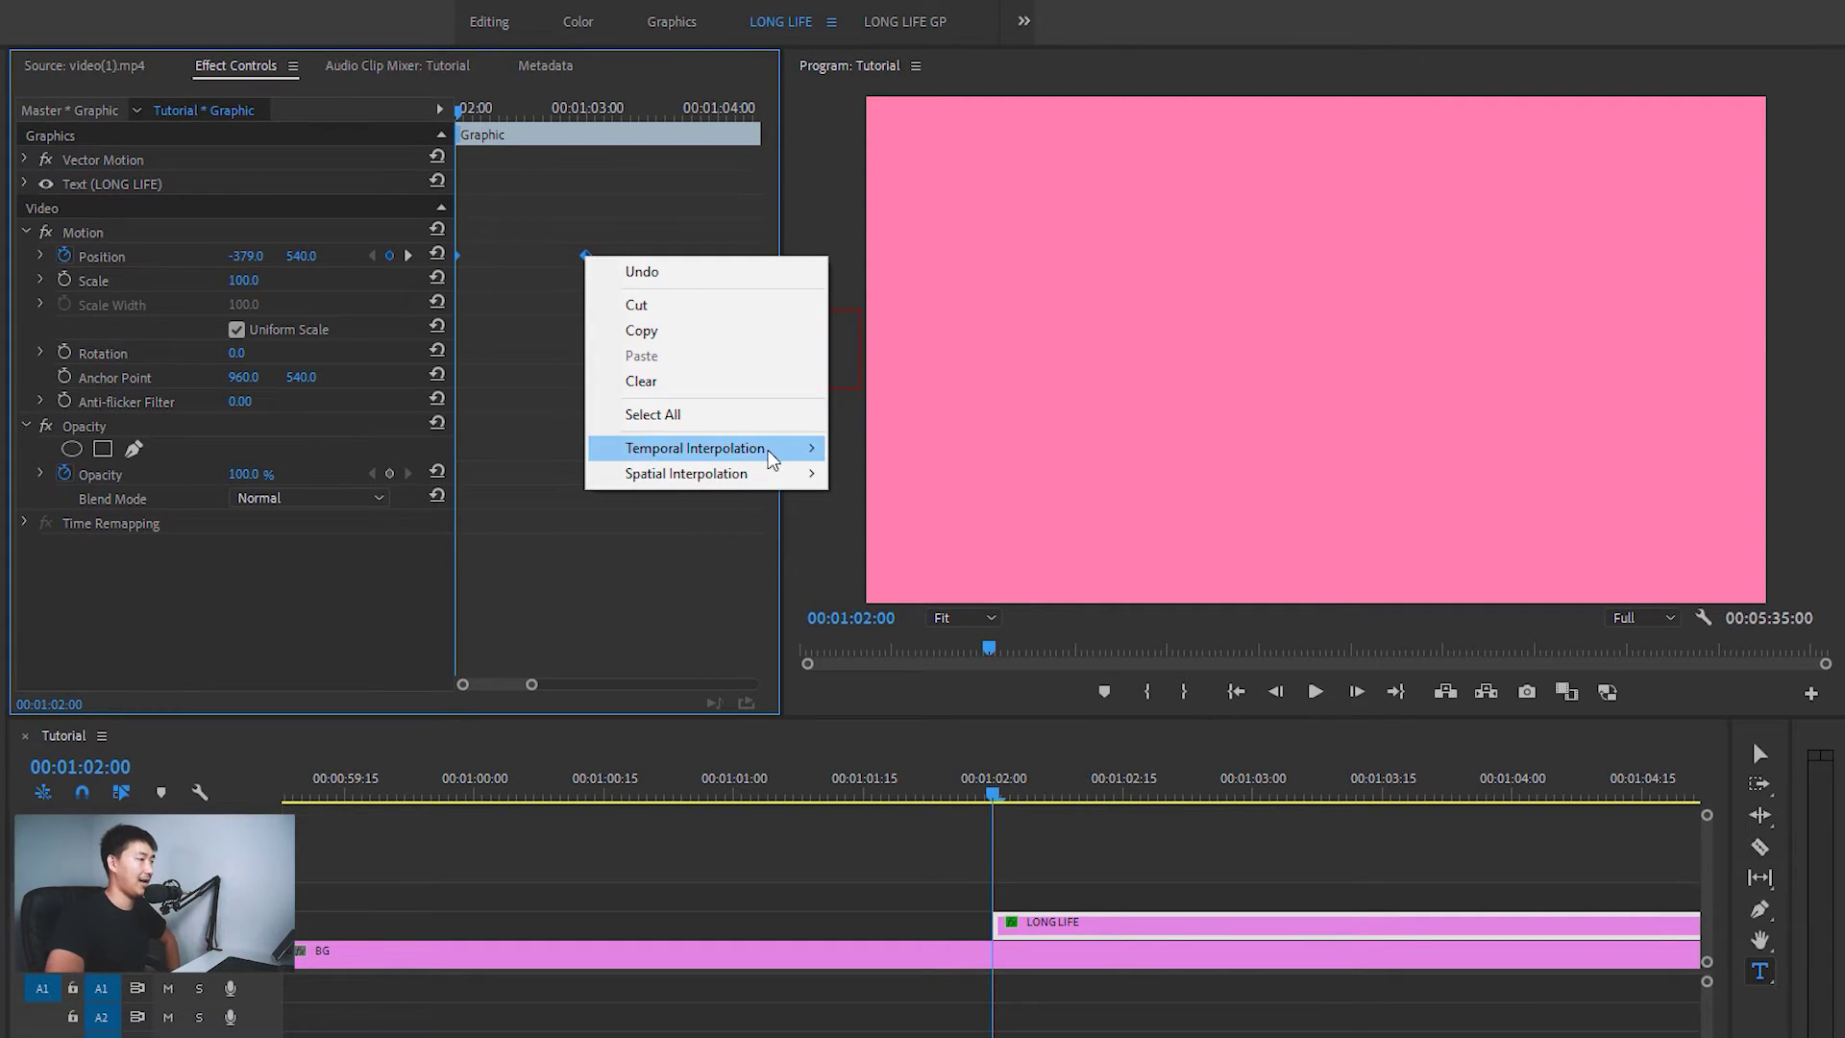
mouse_move(783, 450)
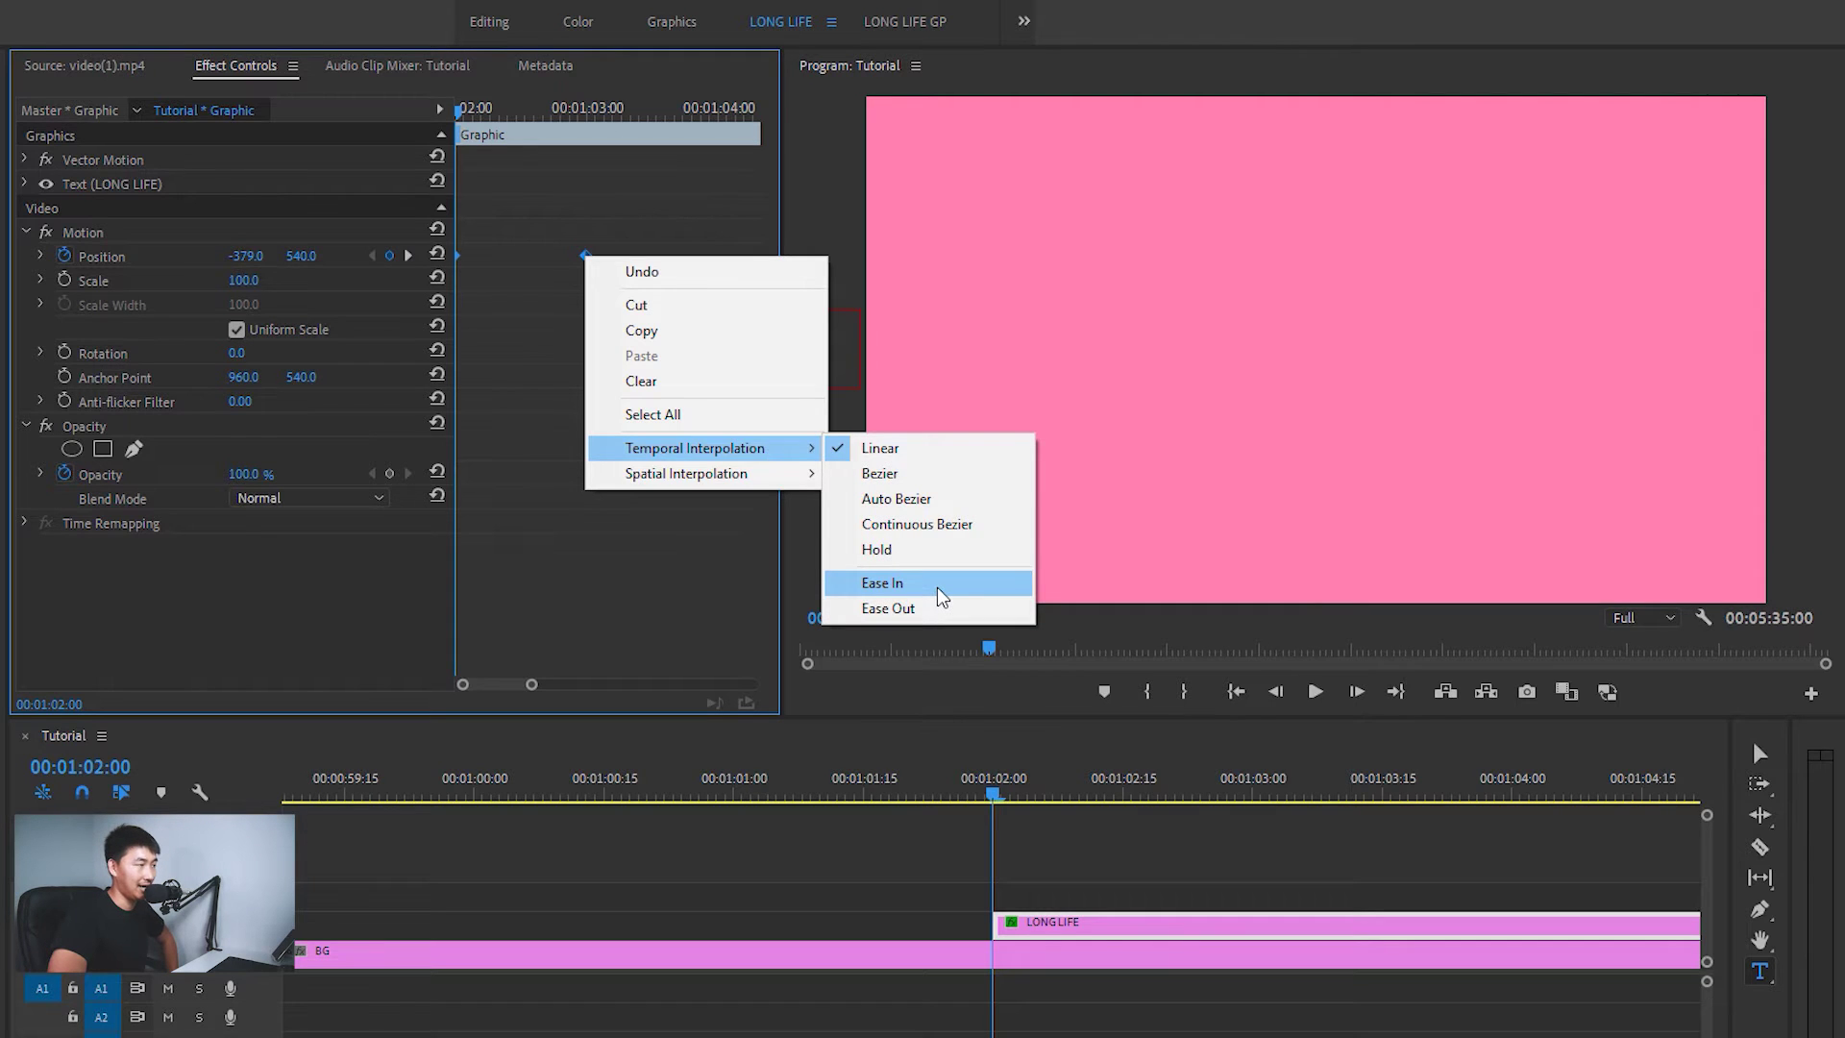
click(940, 583)
right_click(587, 256)
mouse_move(695, 448)
click(925, 610)
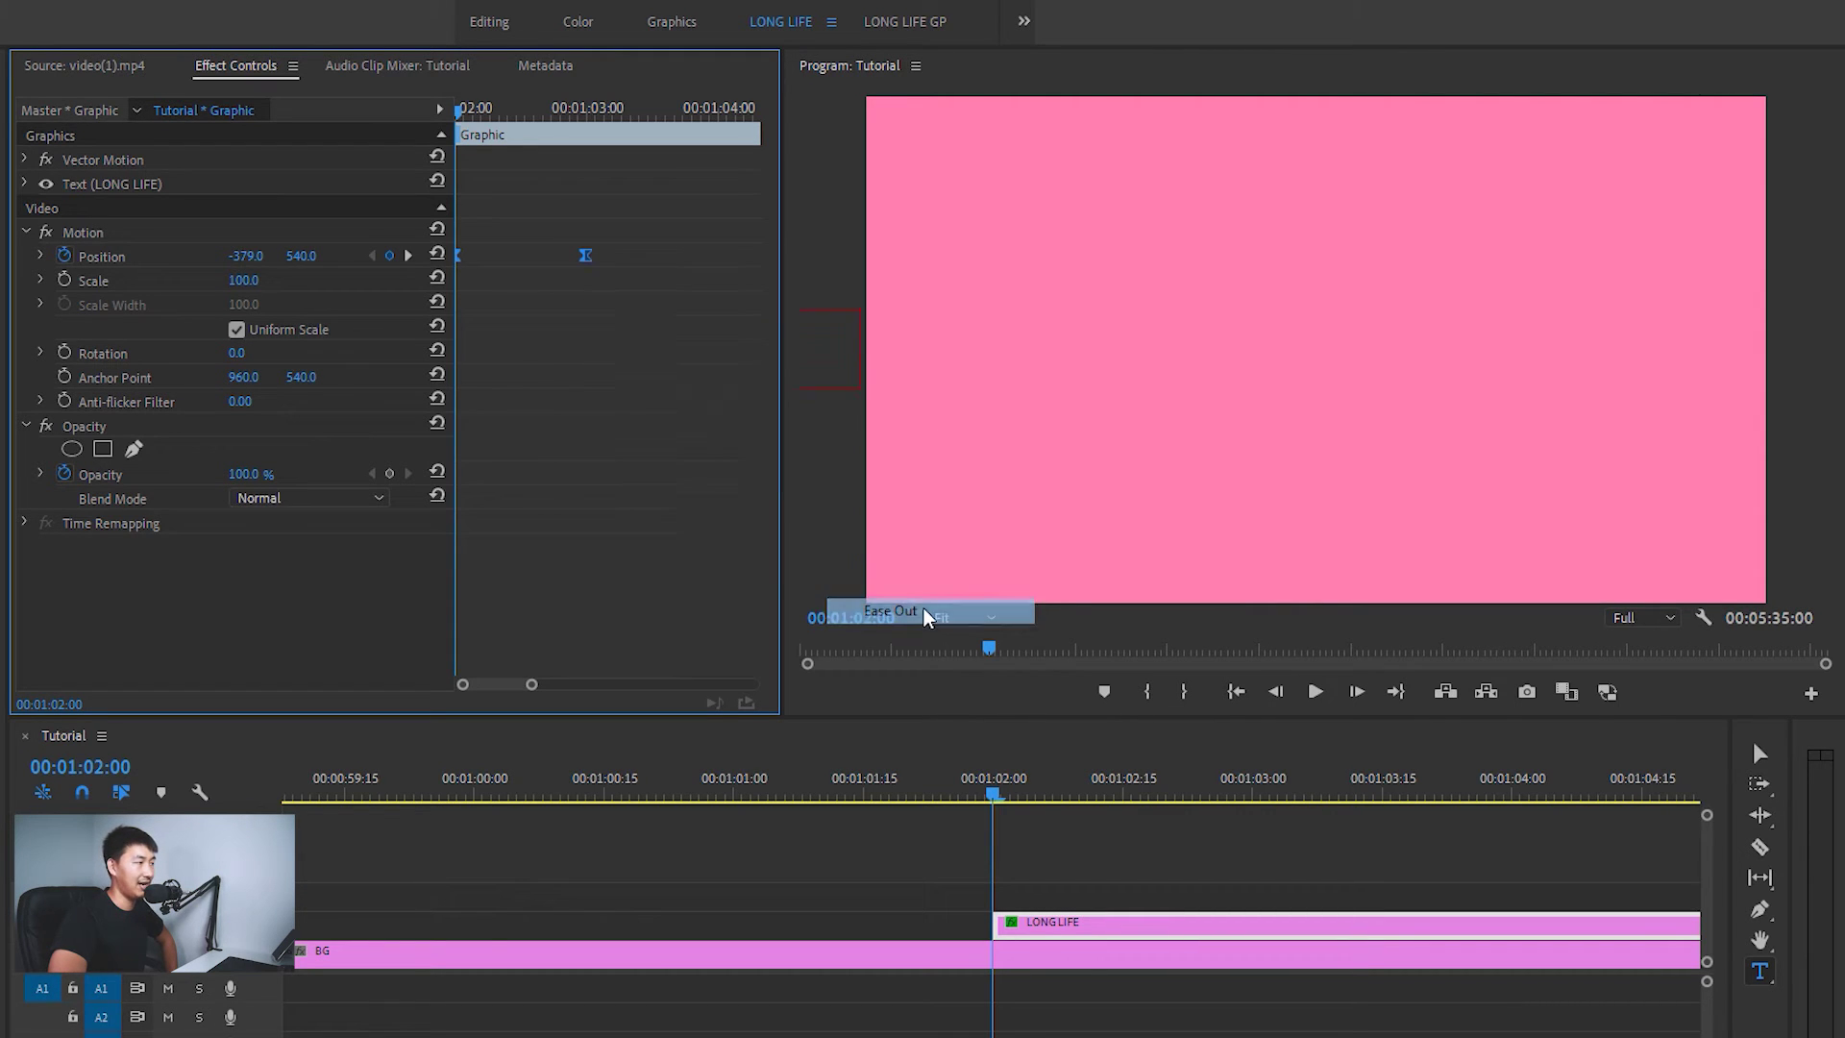
click(40, 257)
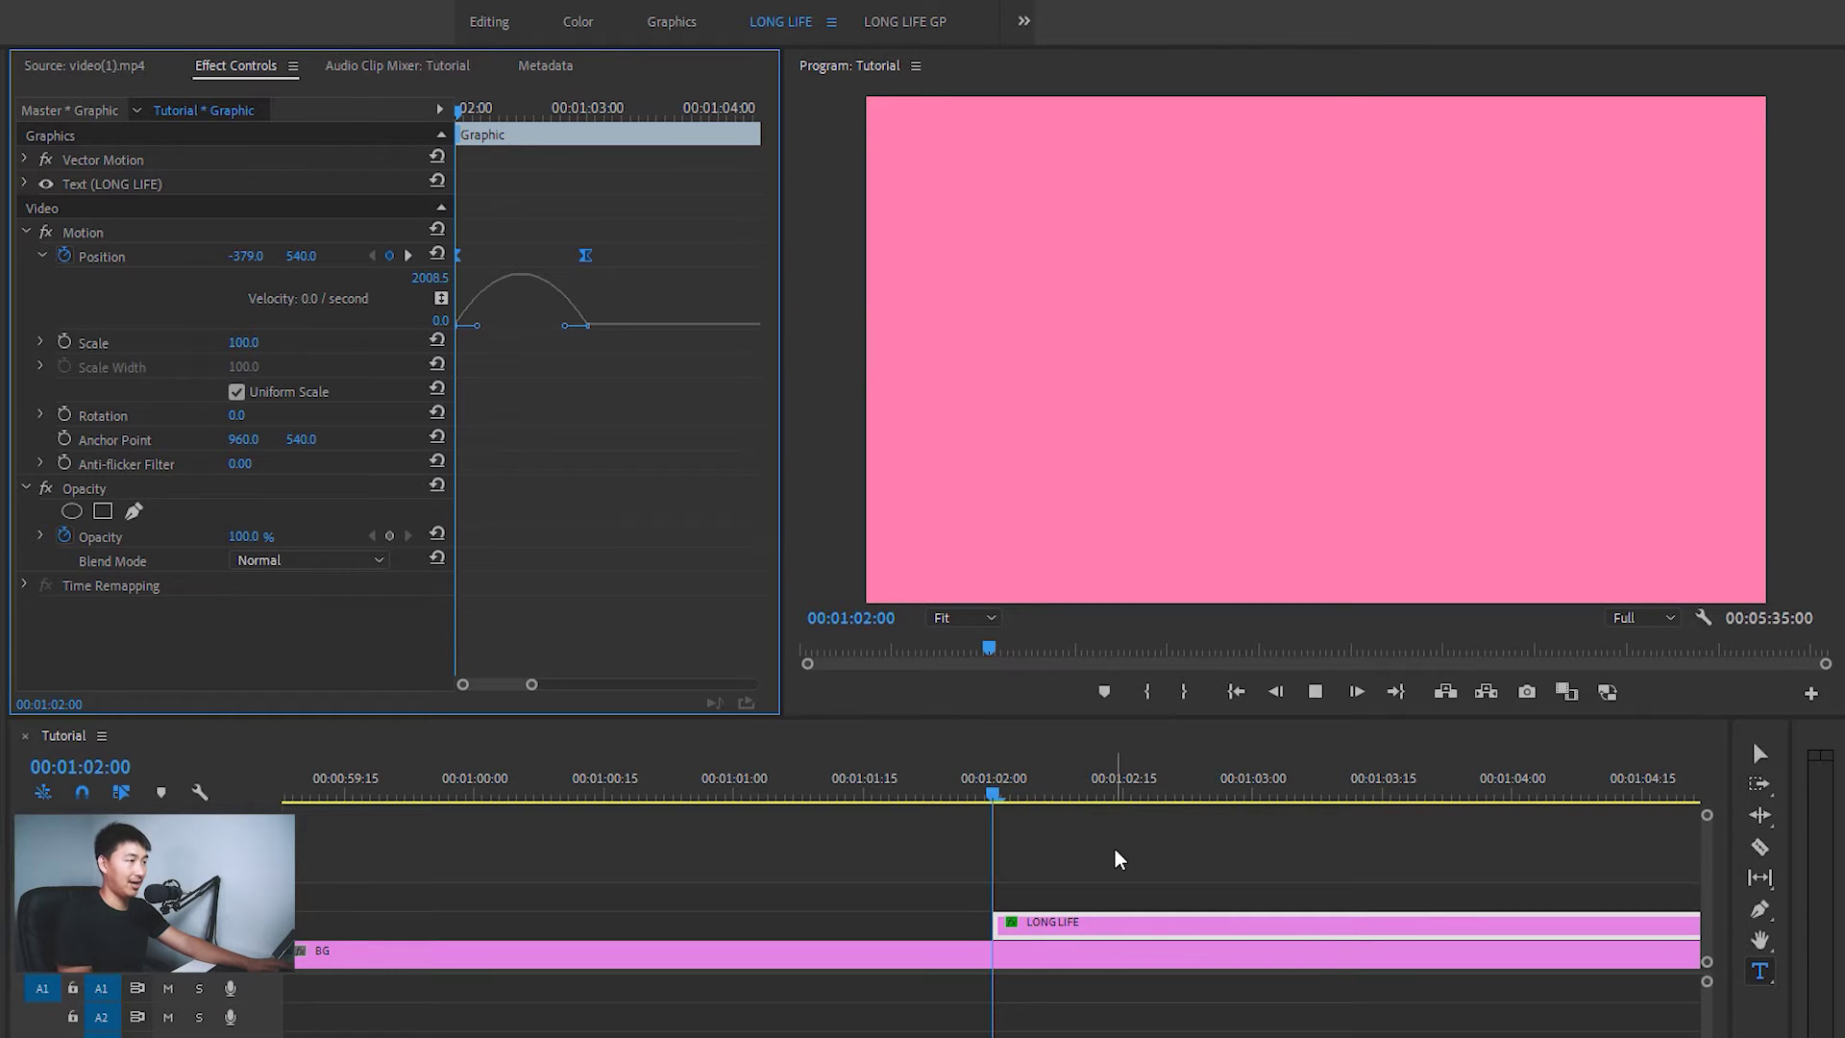
Replay the LONG LIFE slide-in from its start and reselect the title clip
key(space)
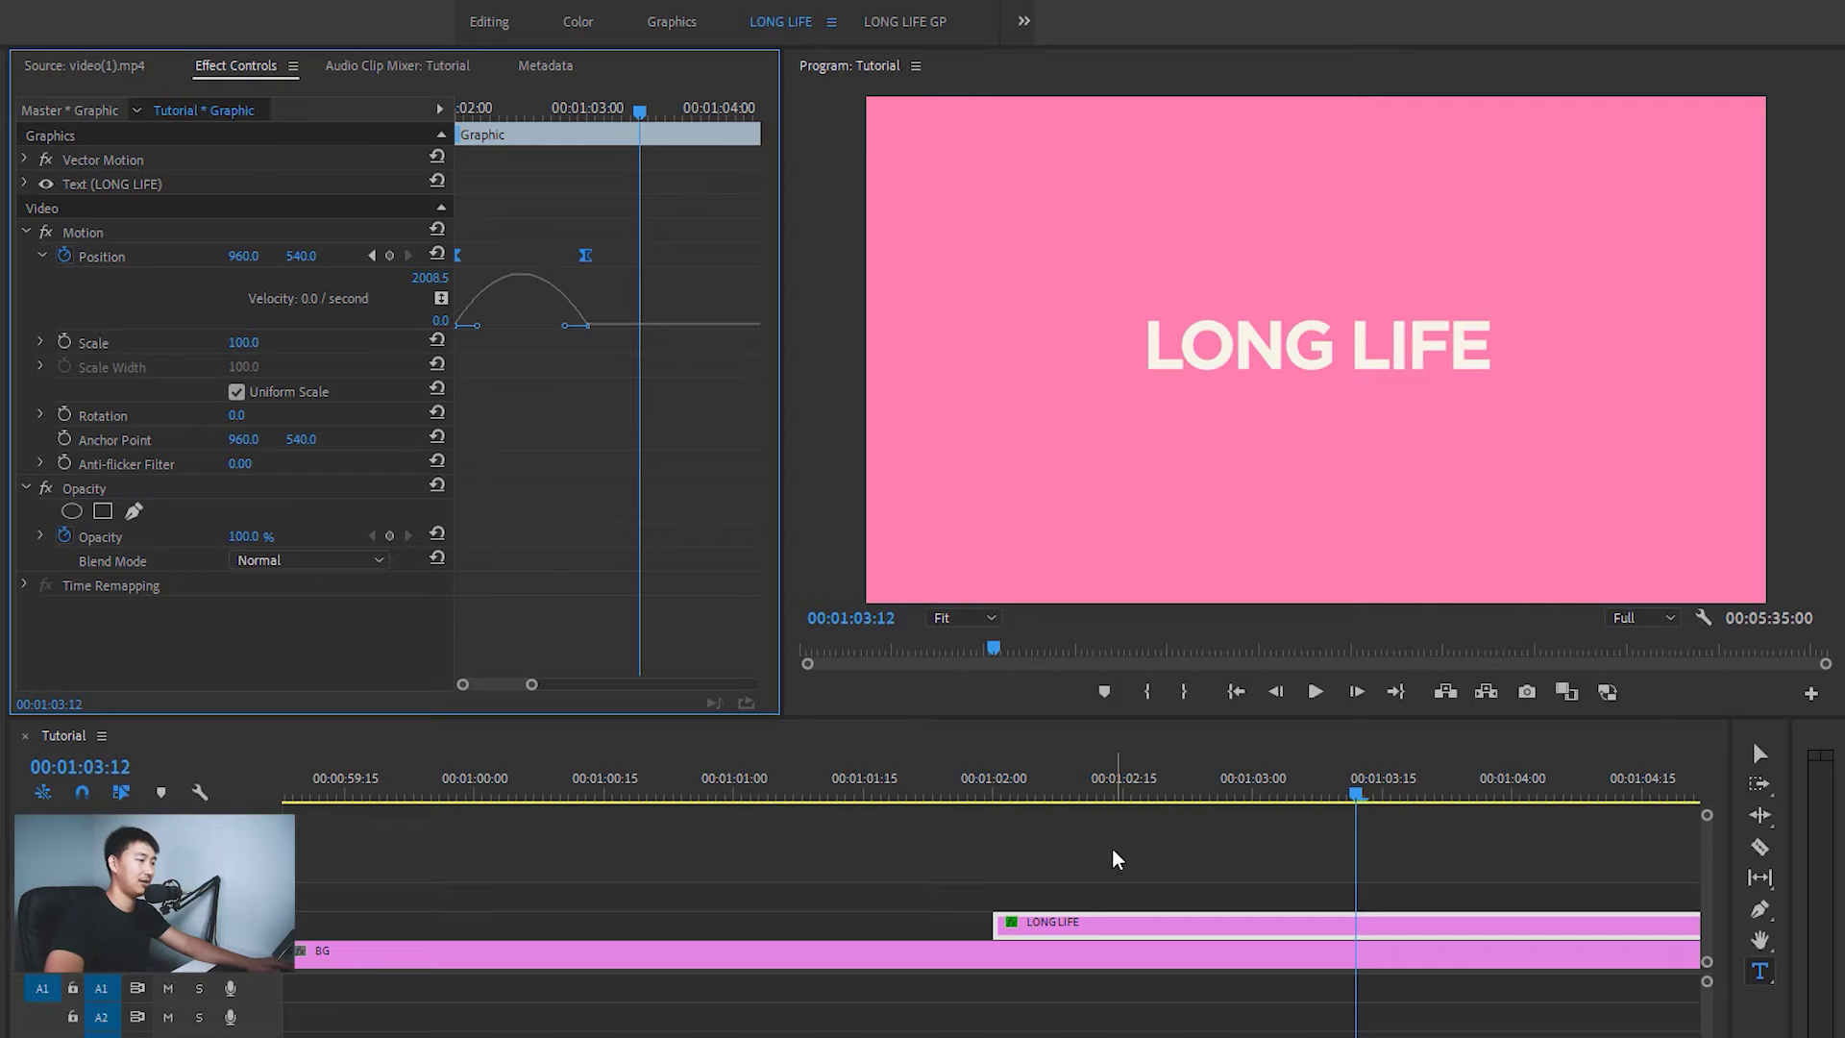
click(971, 799)
key(space)
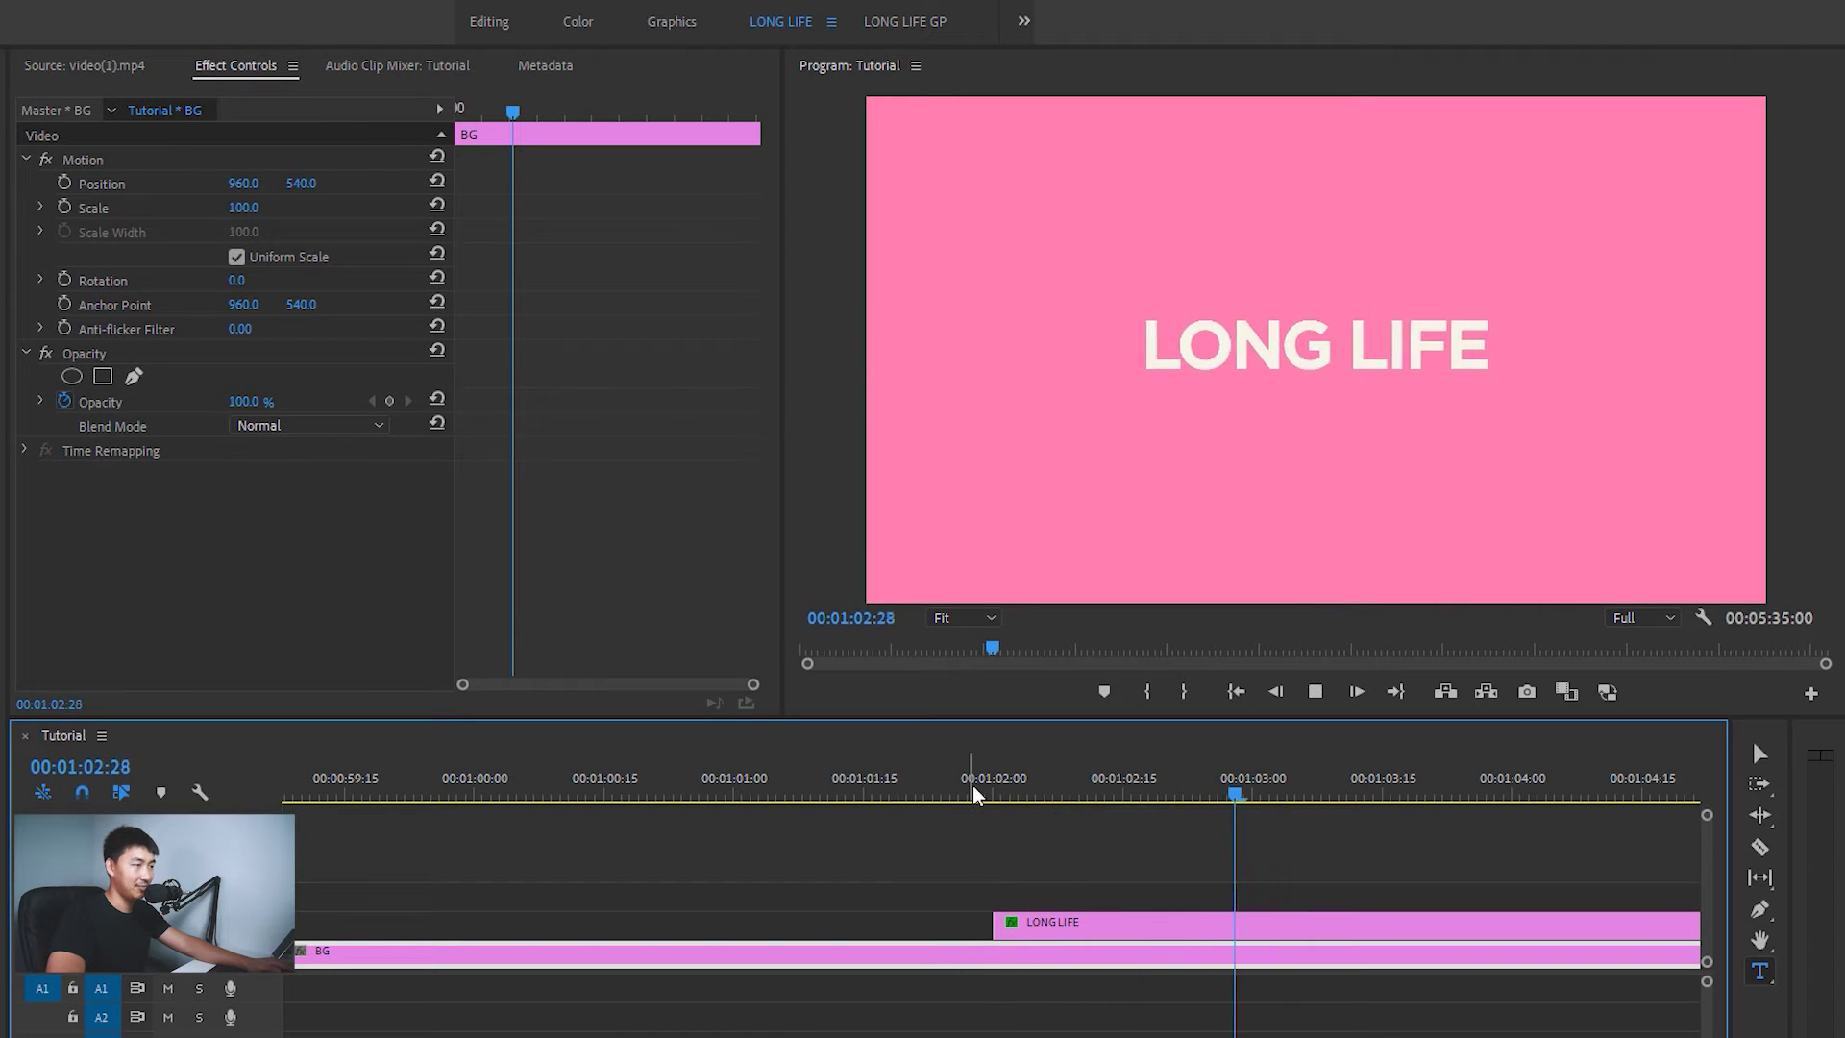
click(975, 799)
key(space)
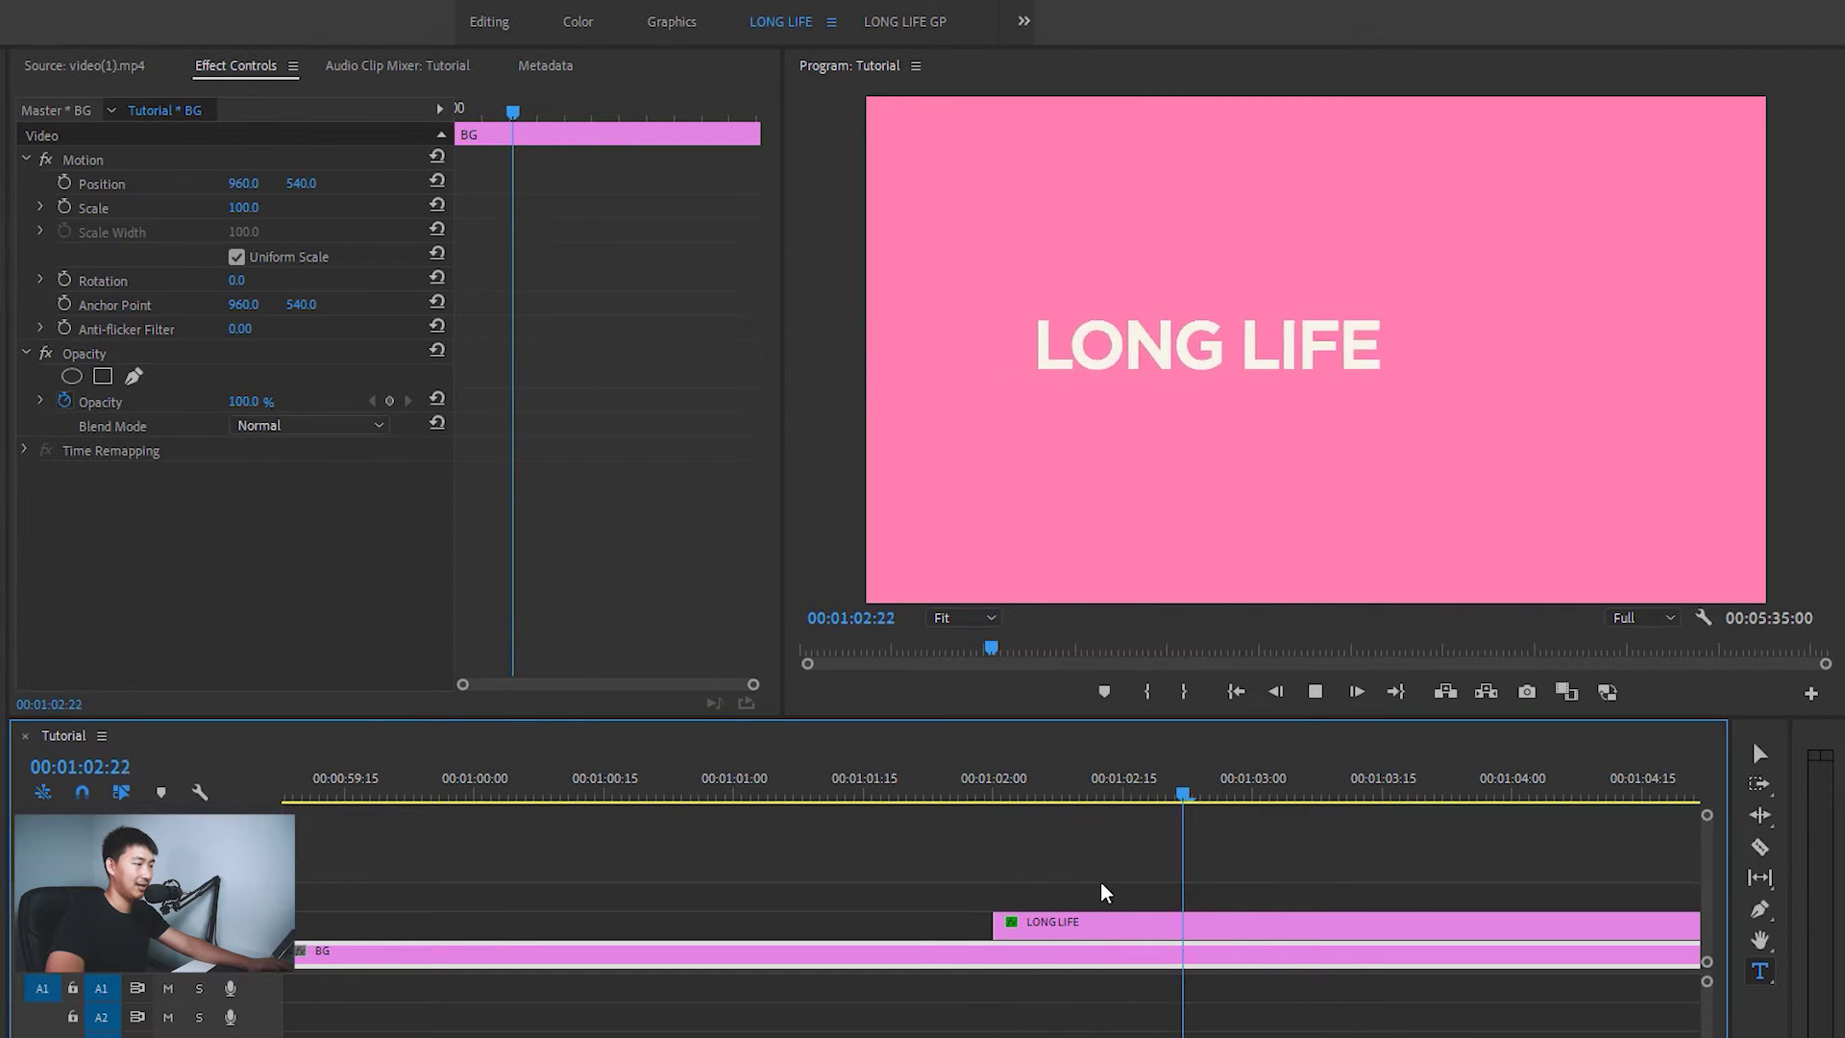
click(1096, 928)
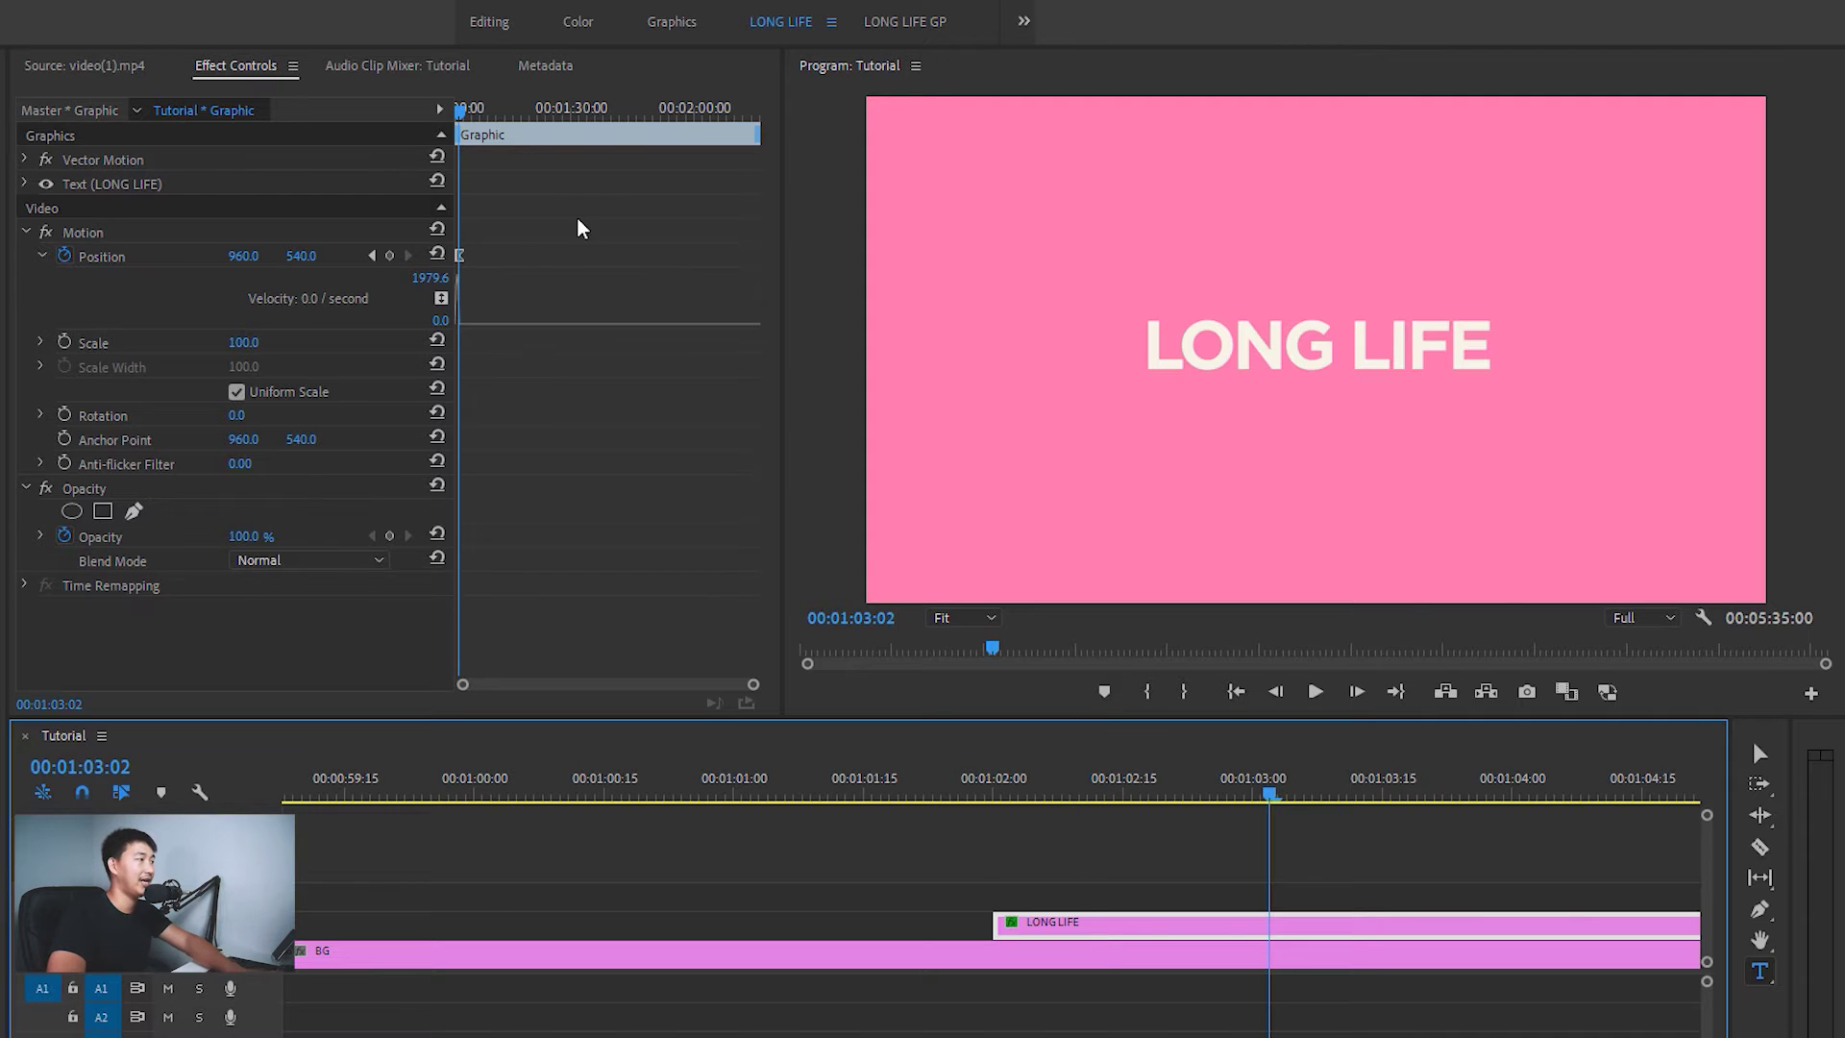
Drag the velocity peak toward the start so the title shoots in fast, then preview
drag(512, 122, 459, 115)
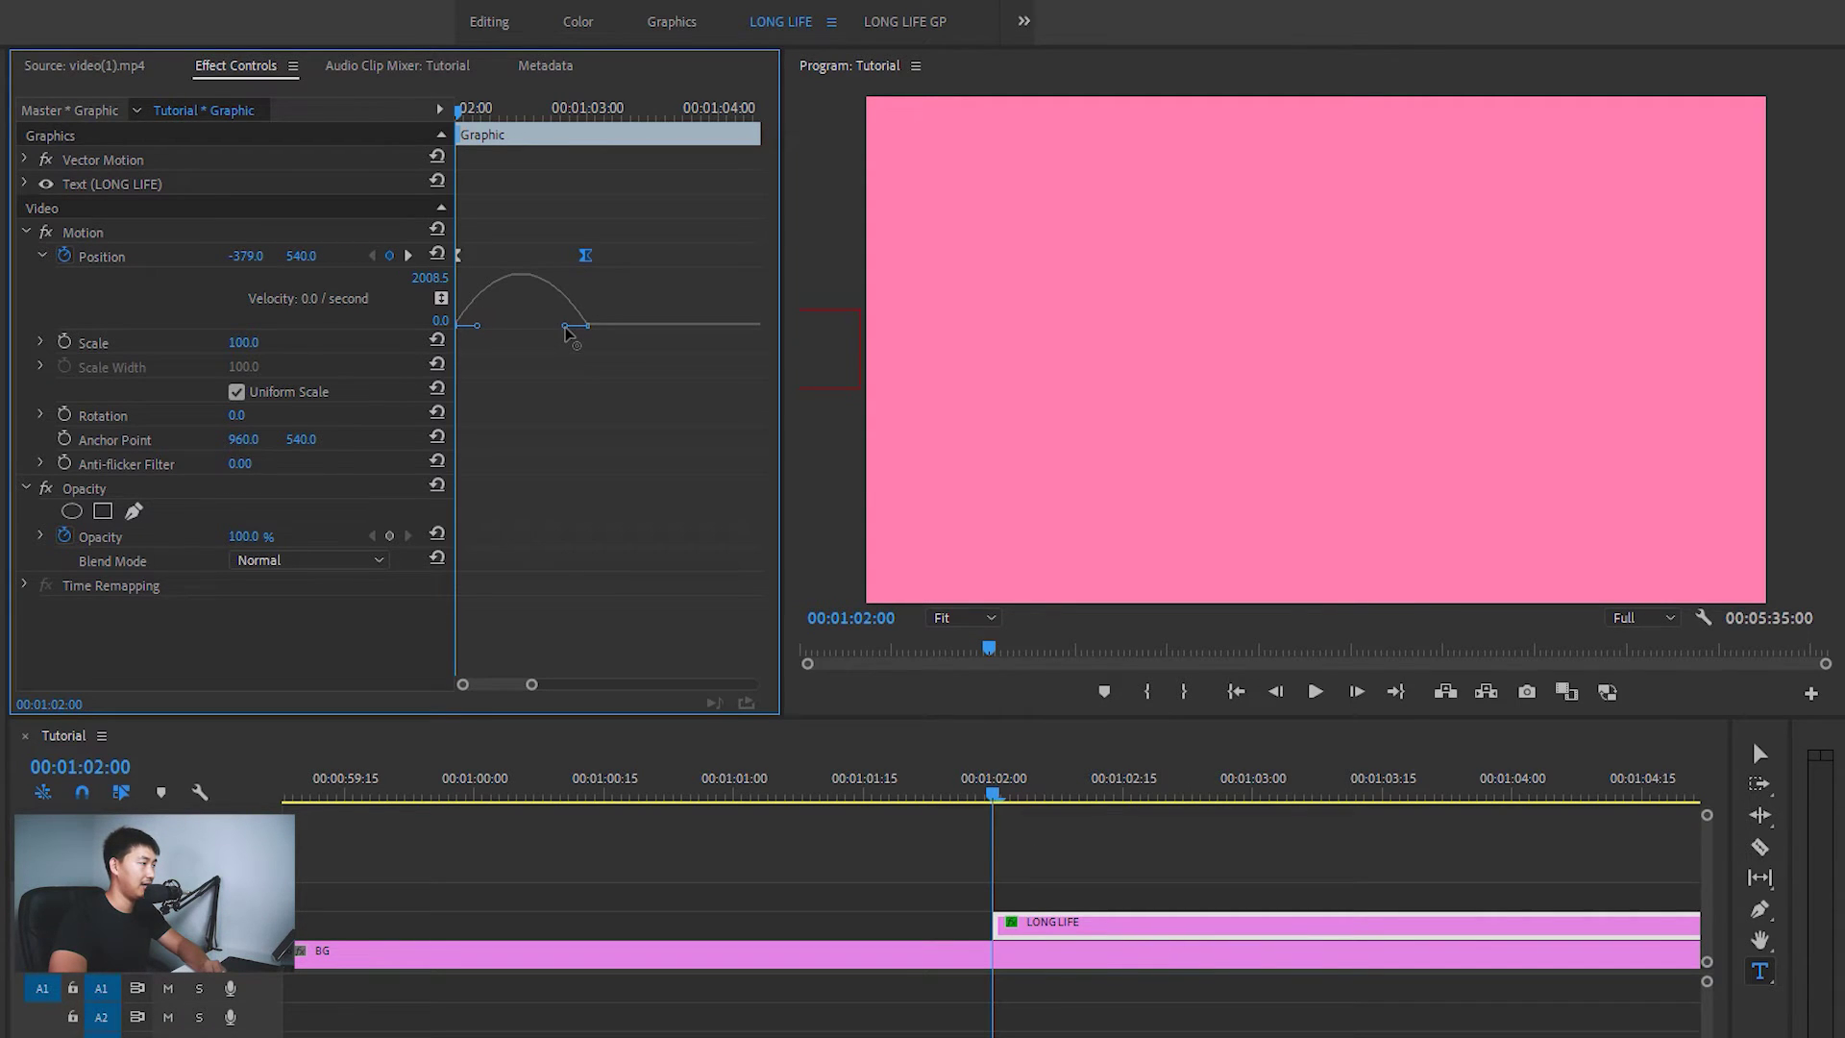
drag(566, 327, 506, 327)
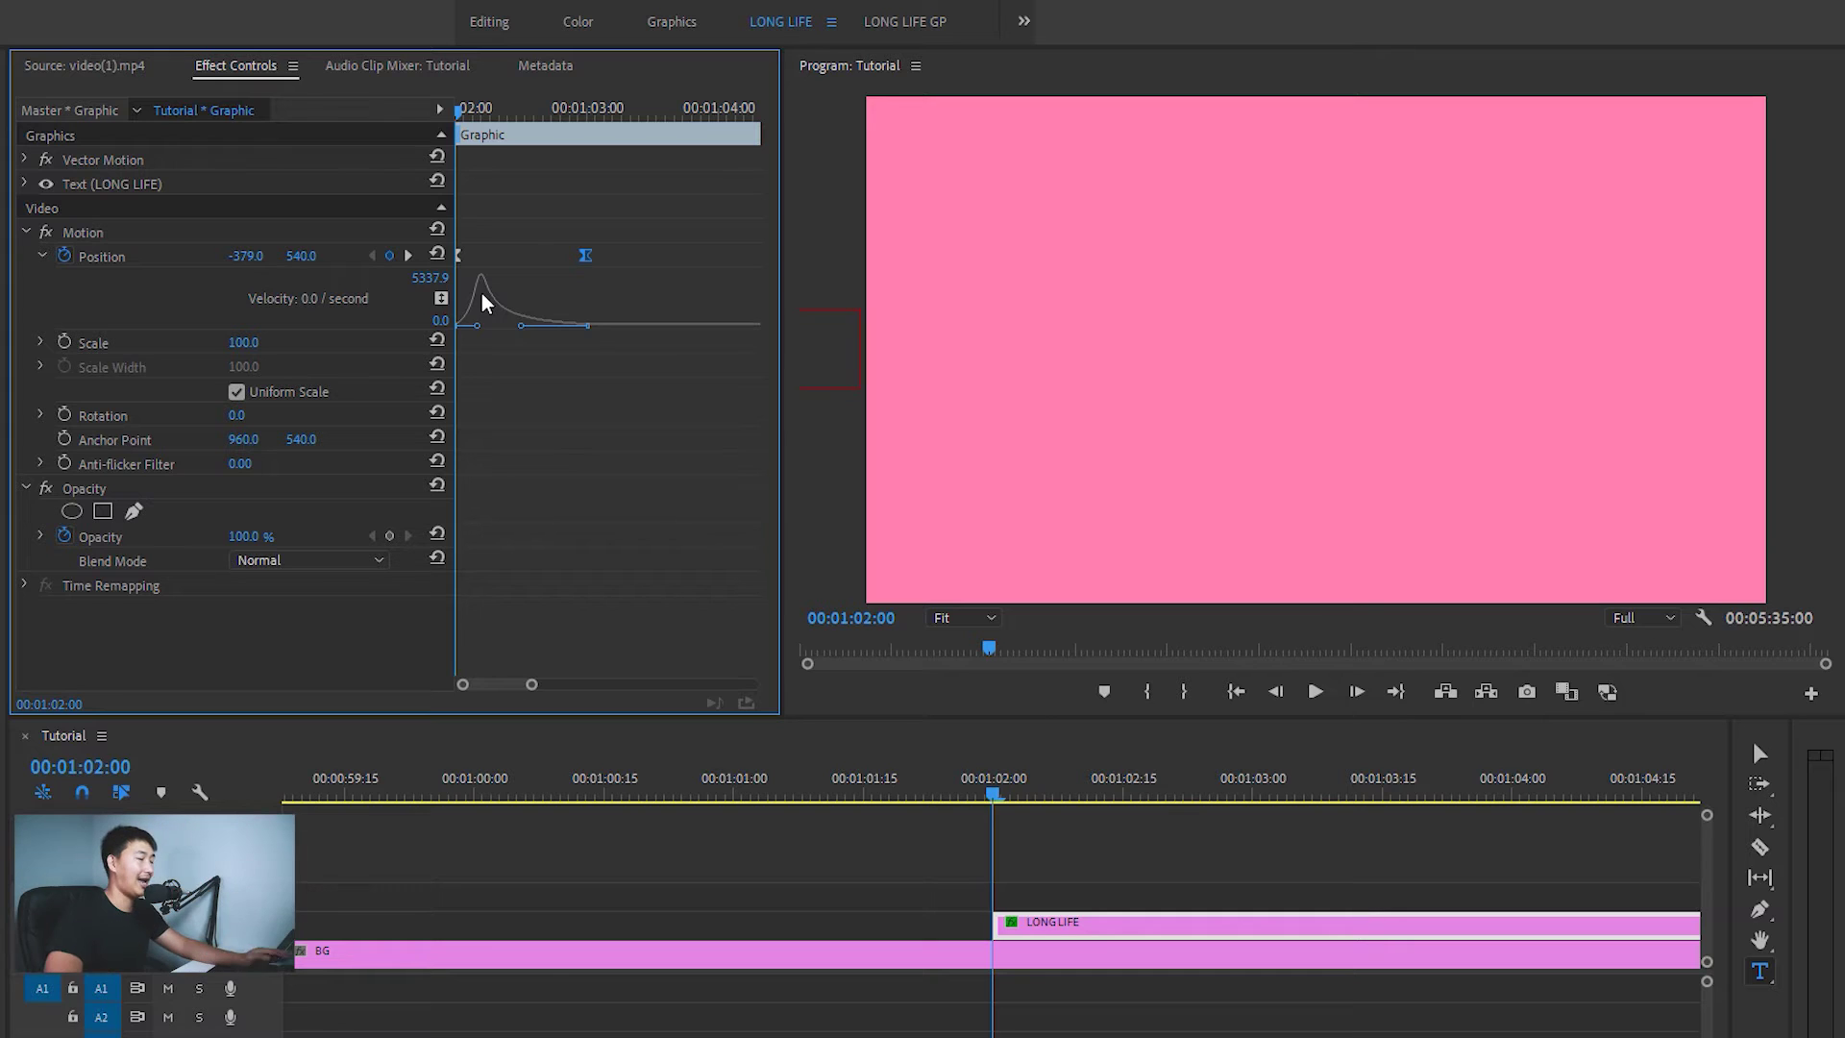
key(space)
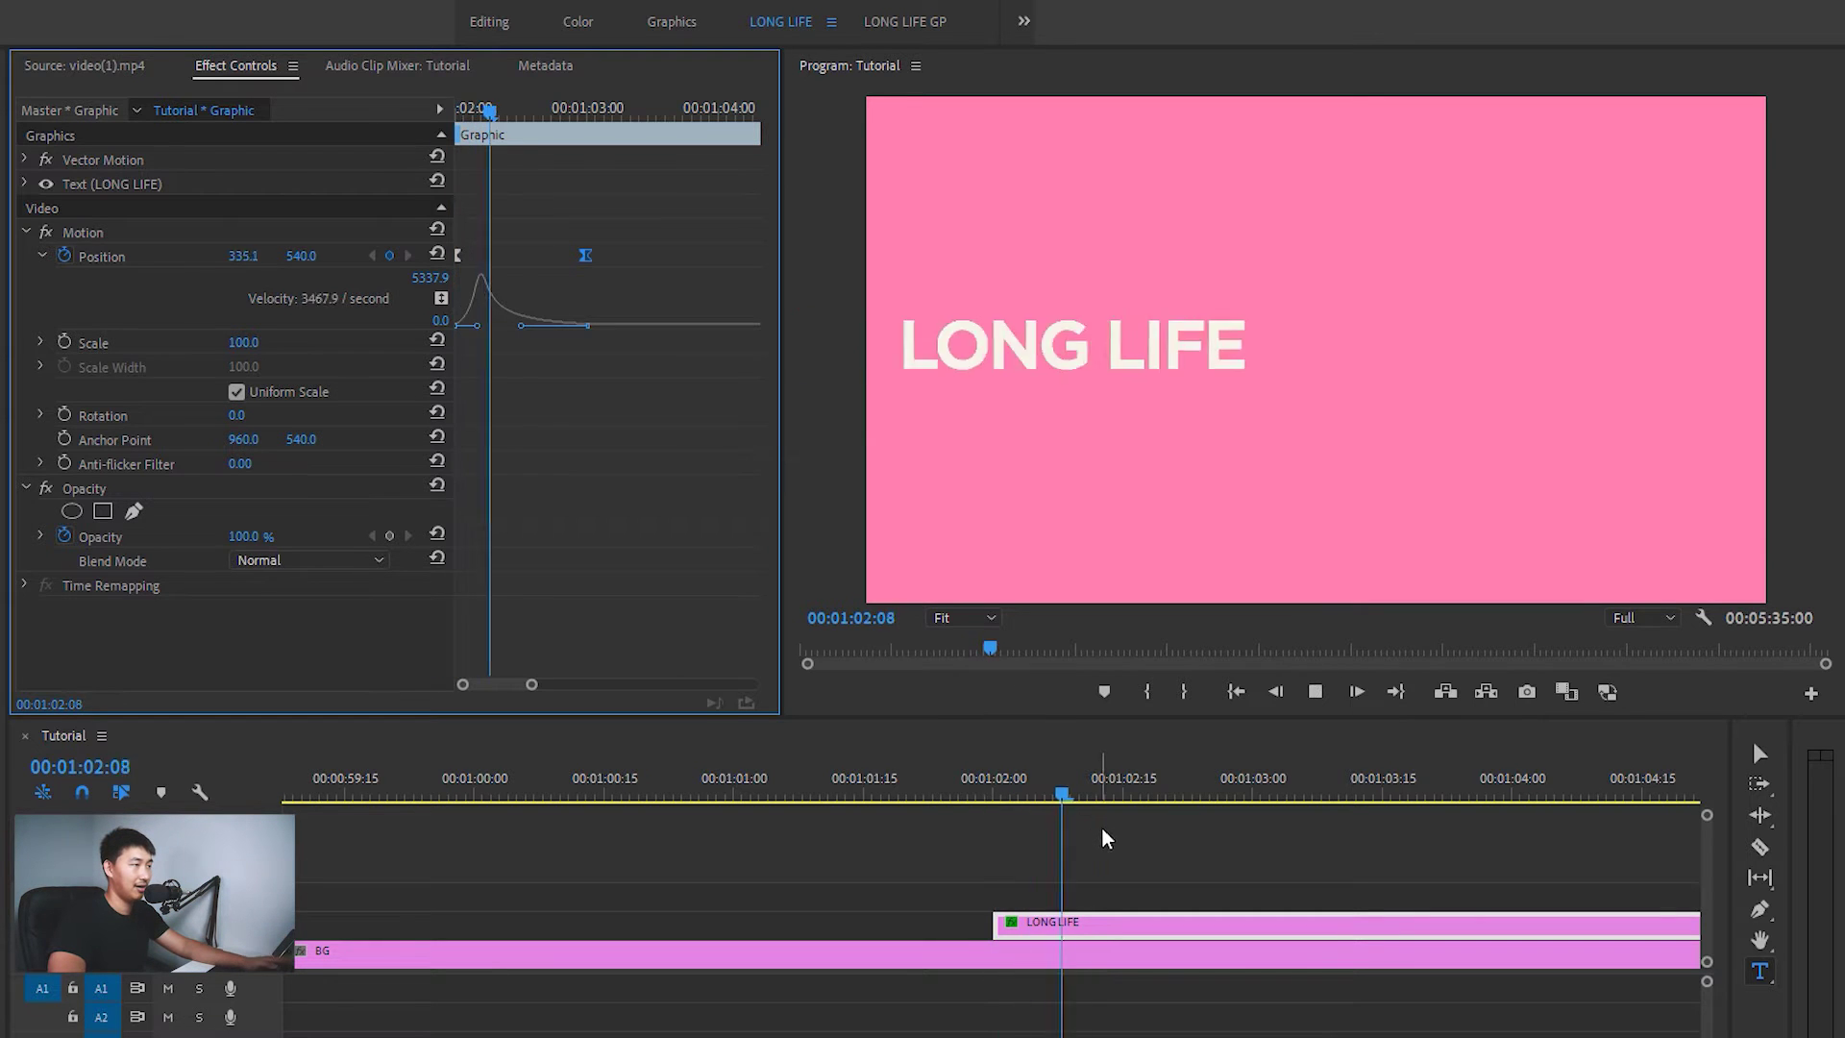
key(space)
click(1011, 798)
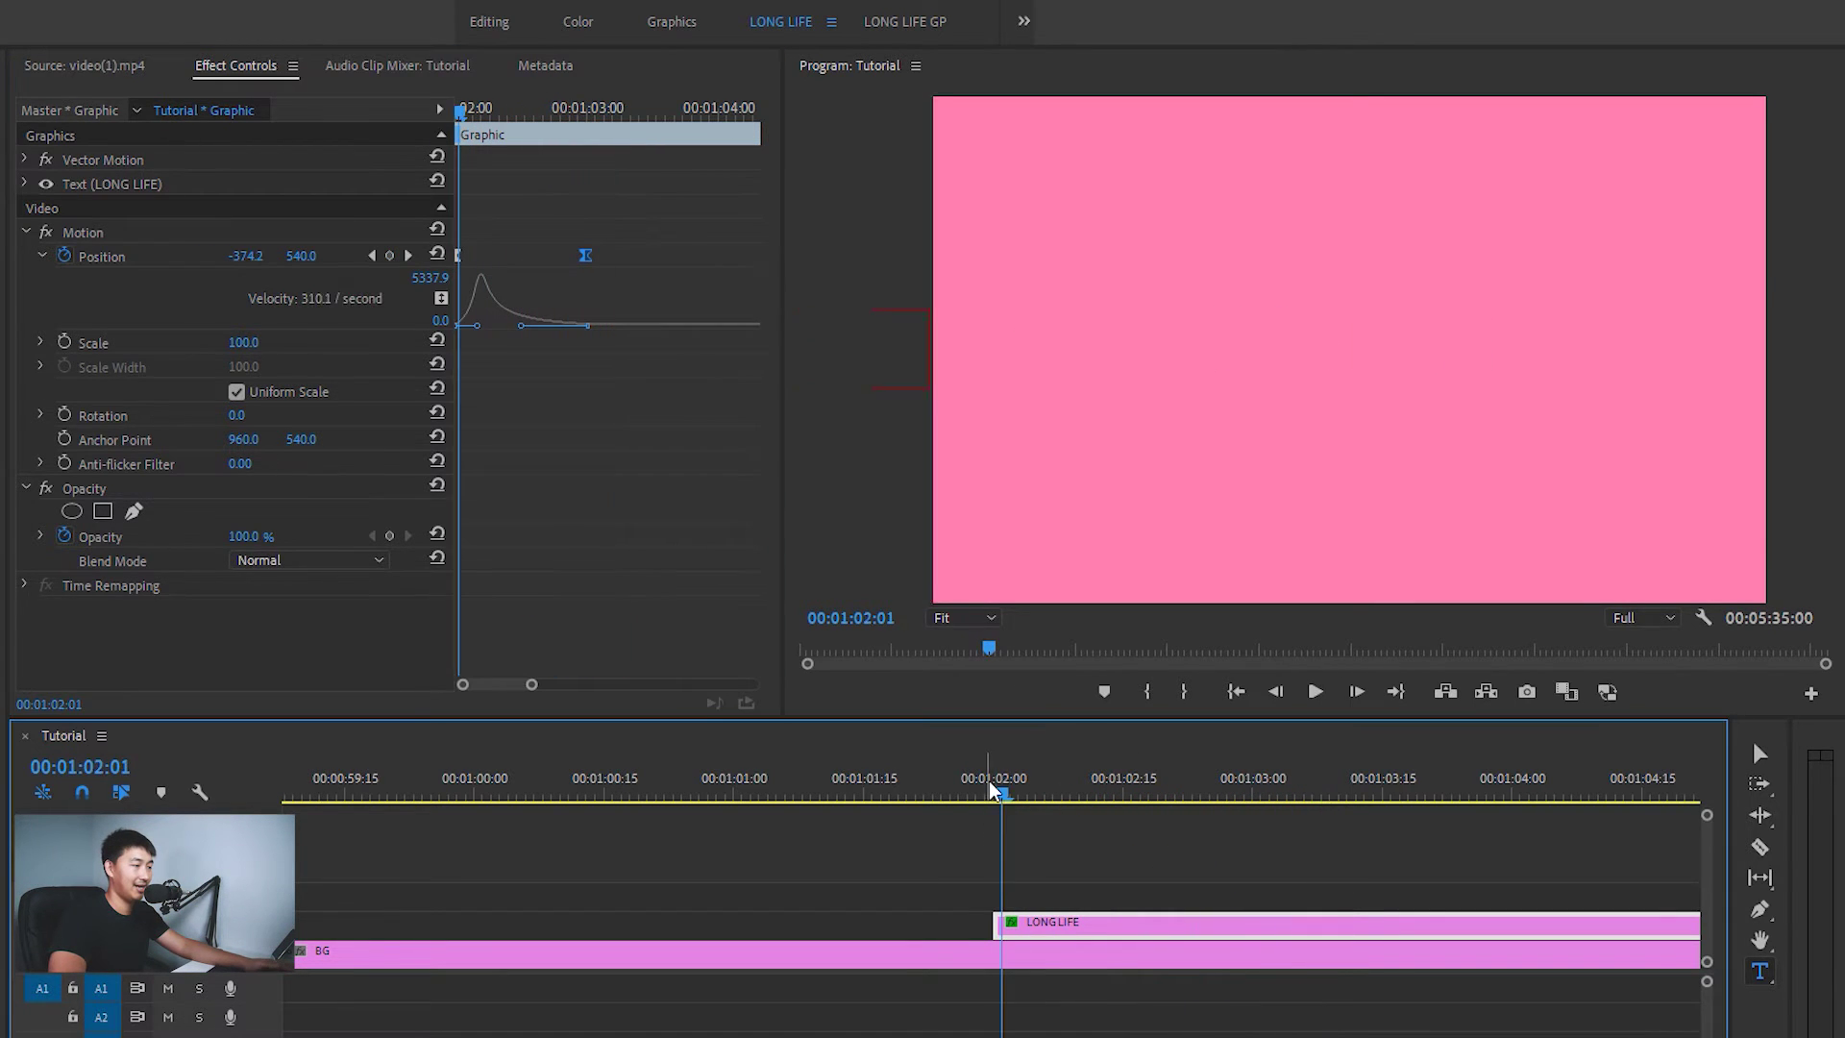
key(space)
key(space)
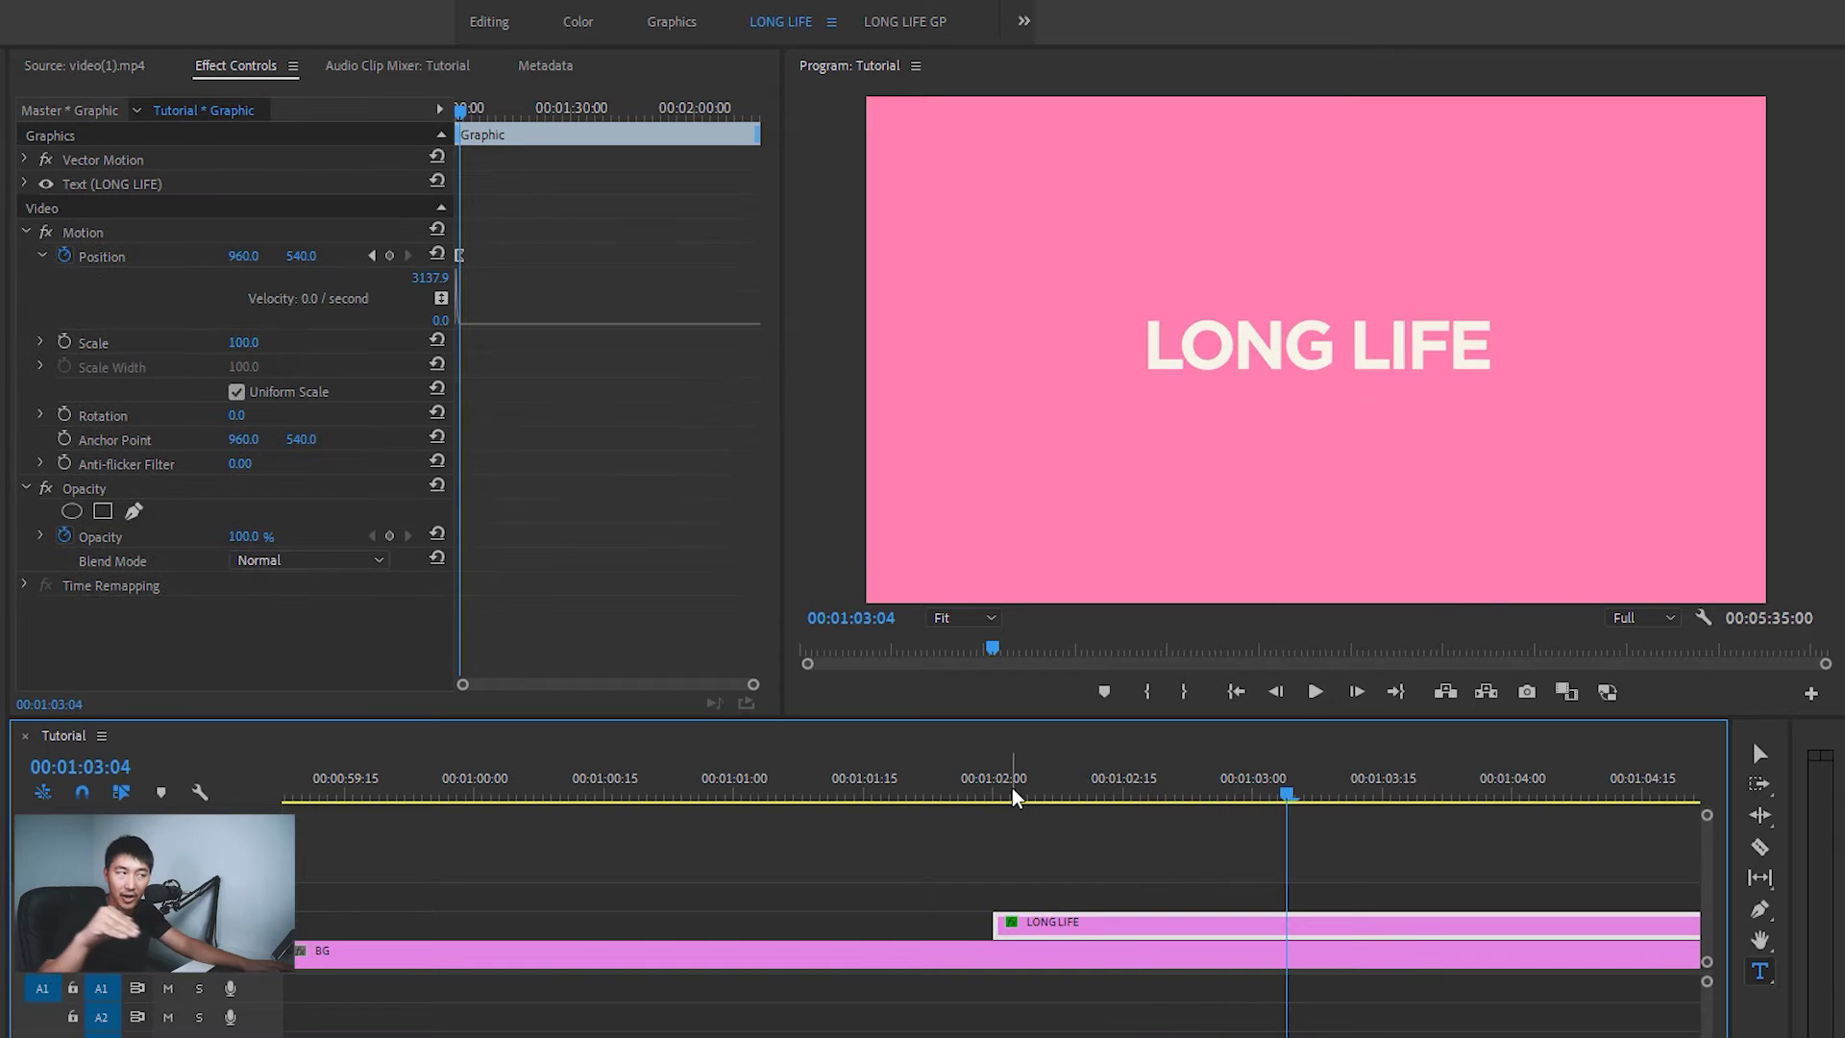
click(986, 794)
key(space)
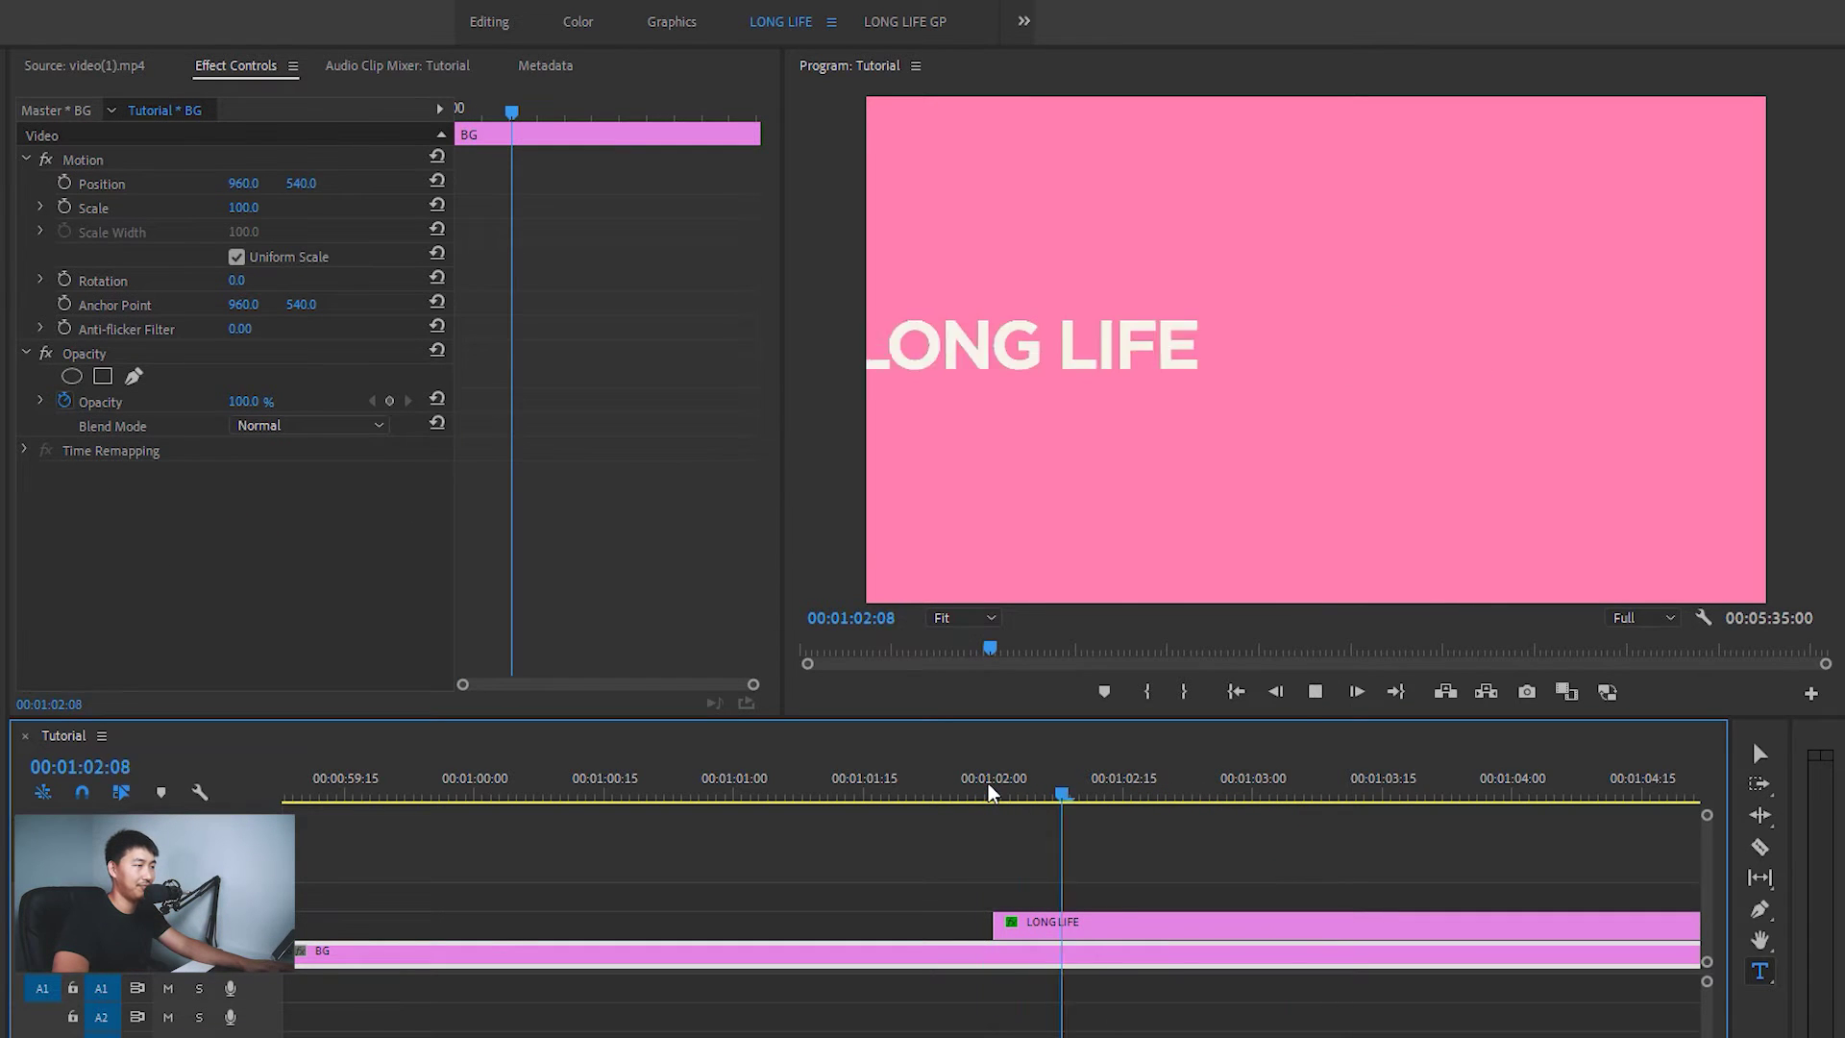
click(1033, 924)
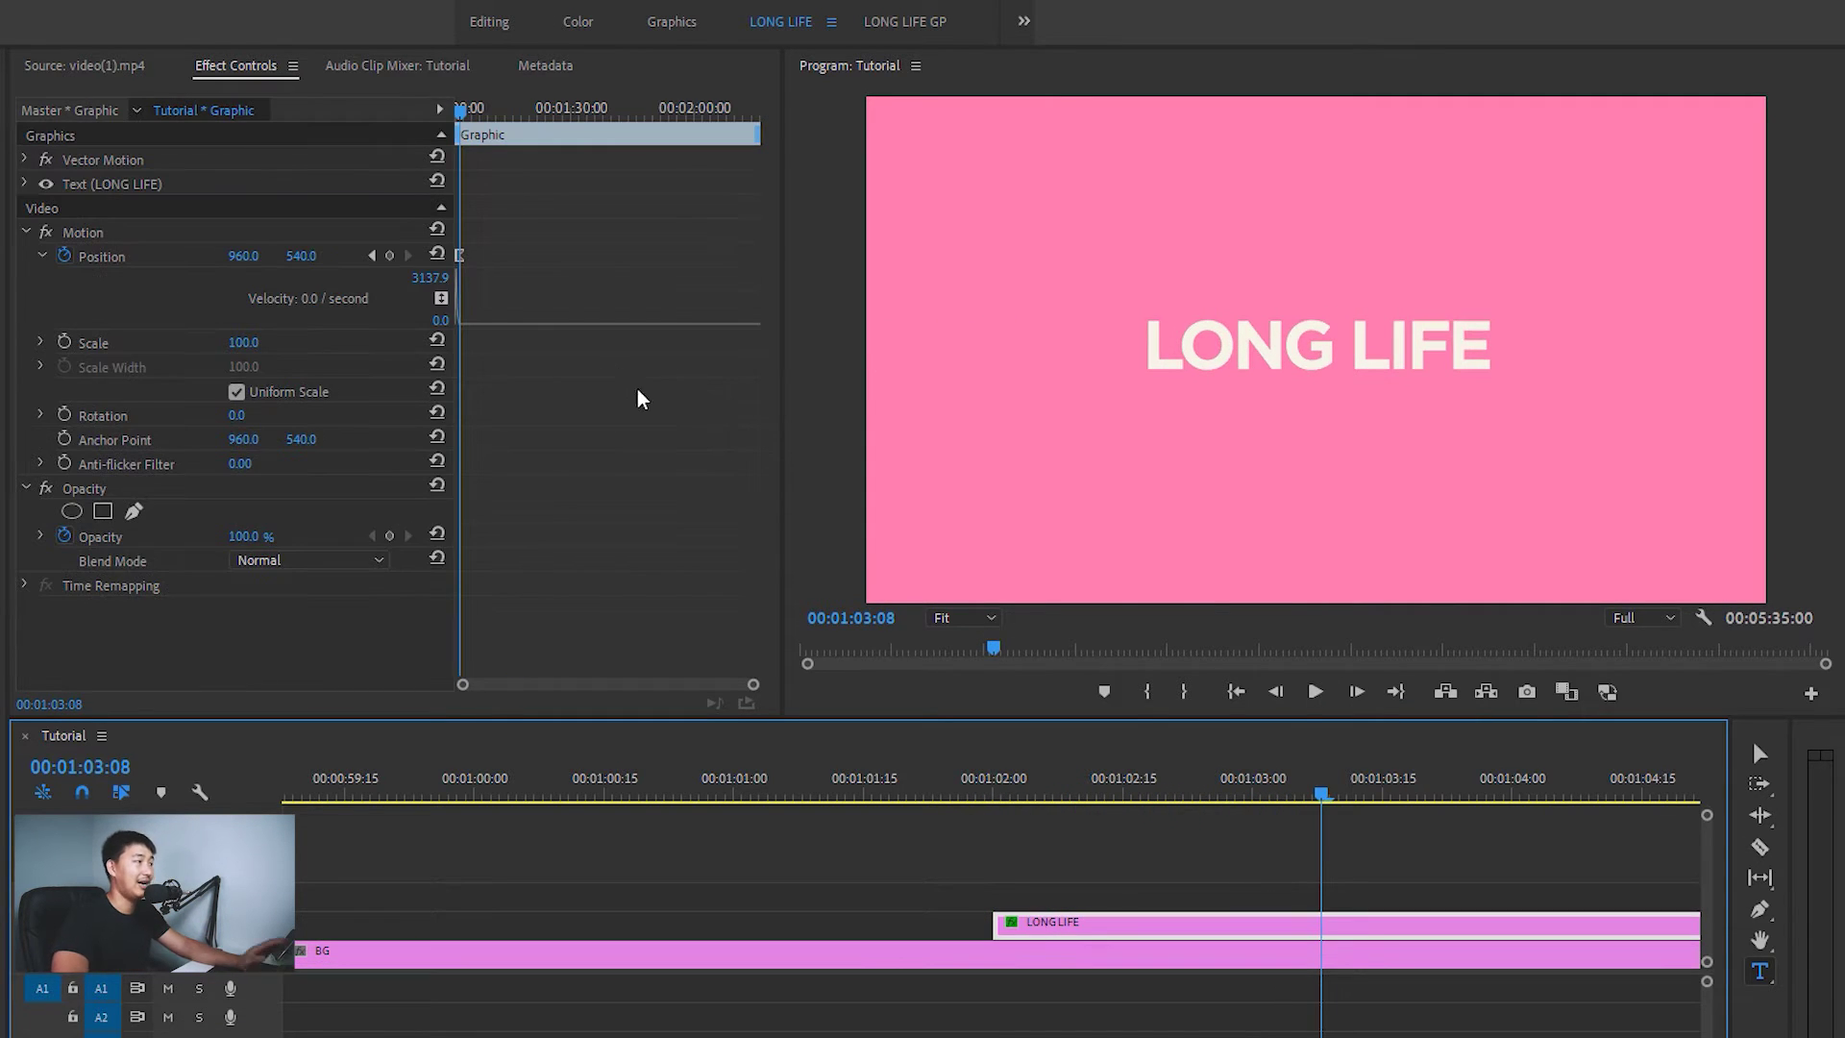
Move the ending Position keyframe later for a slower glide into centre and preview it
click(454, 113)
key(Up)
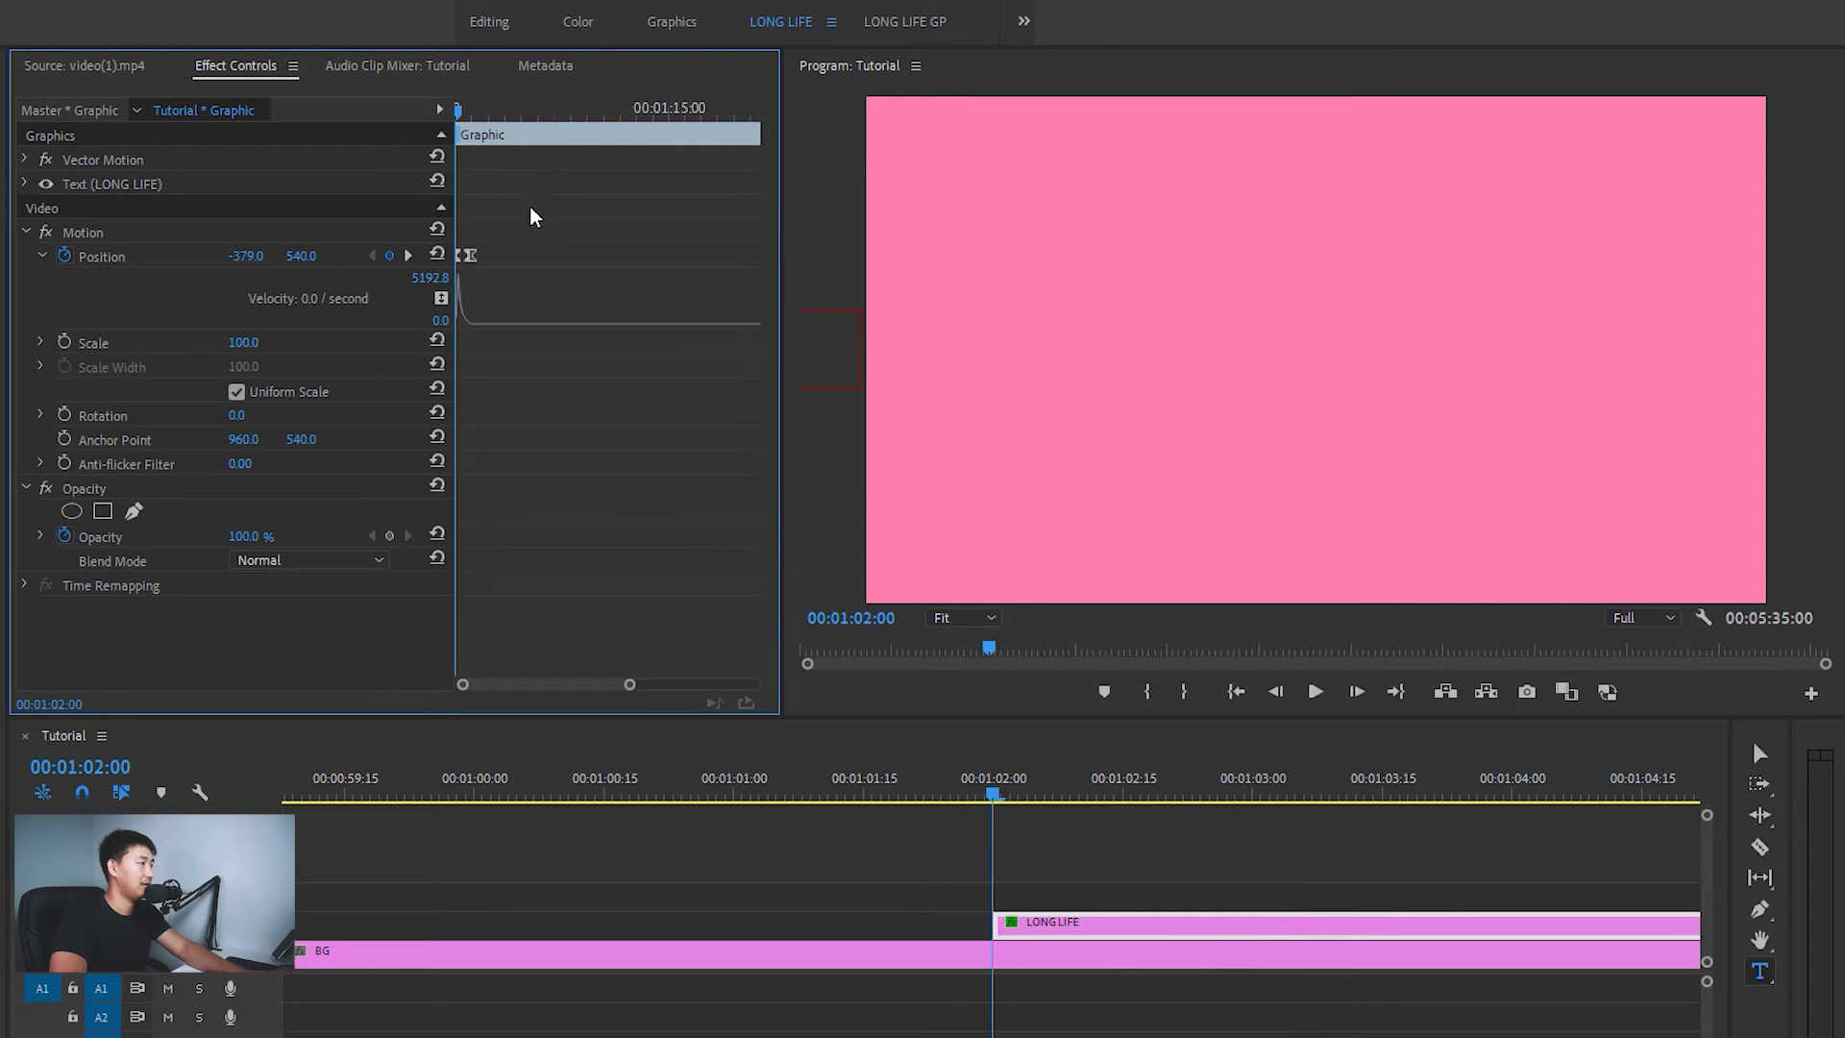
key(equal)
key(equal)
key(equal)
drag(519, 254, 564, 254)
key(equal)
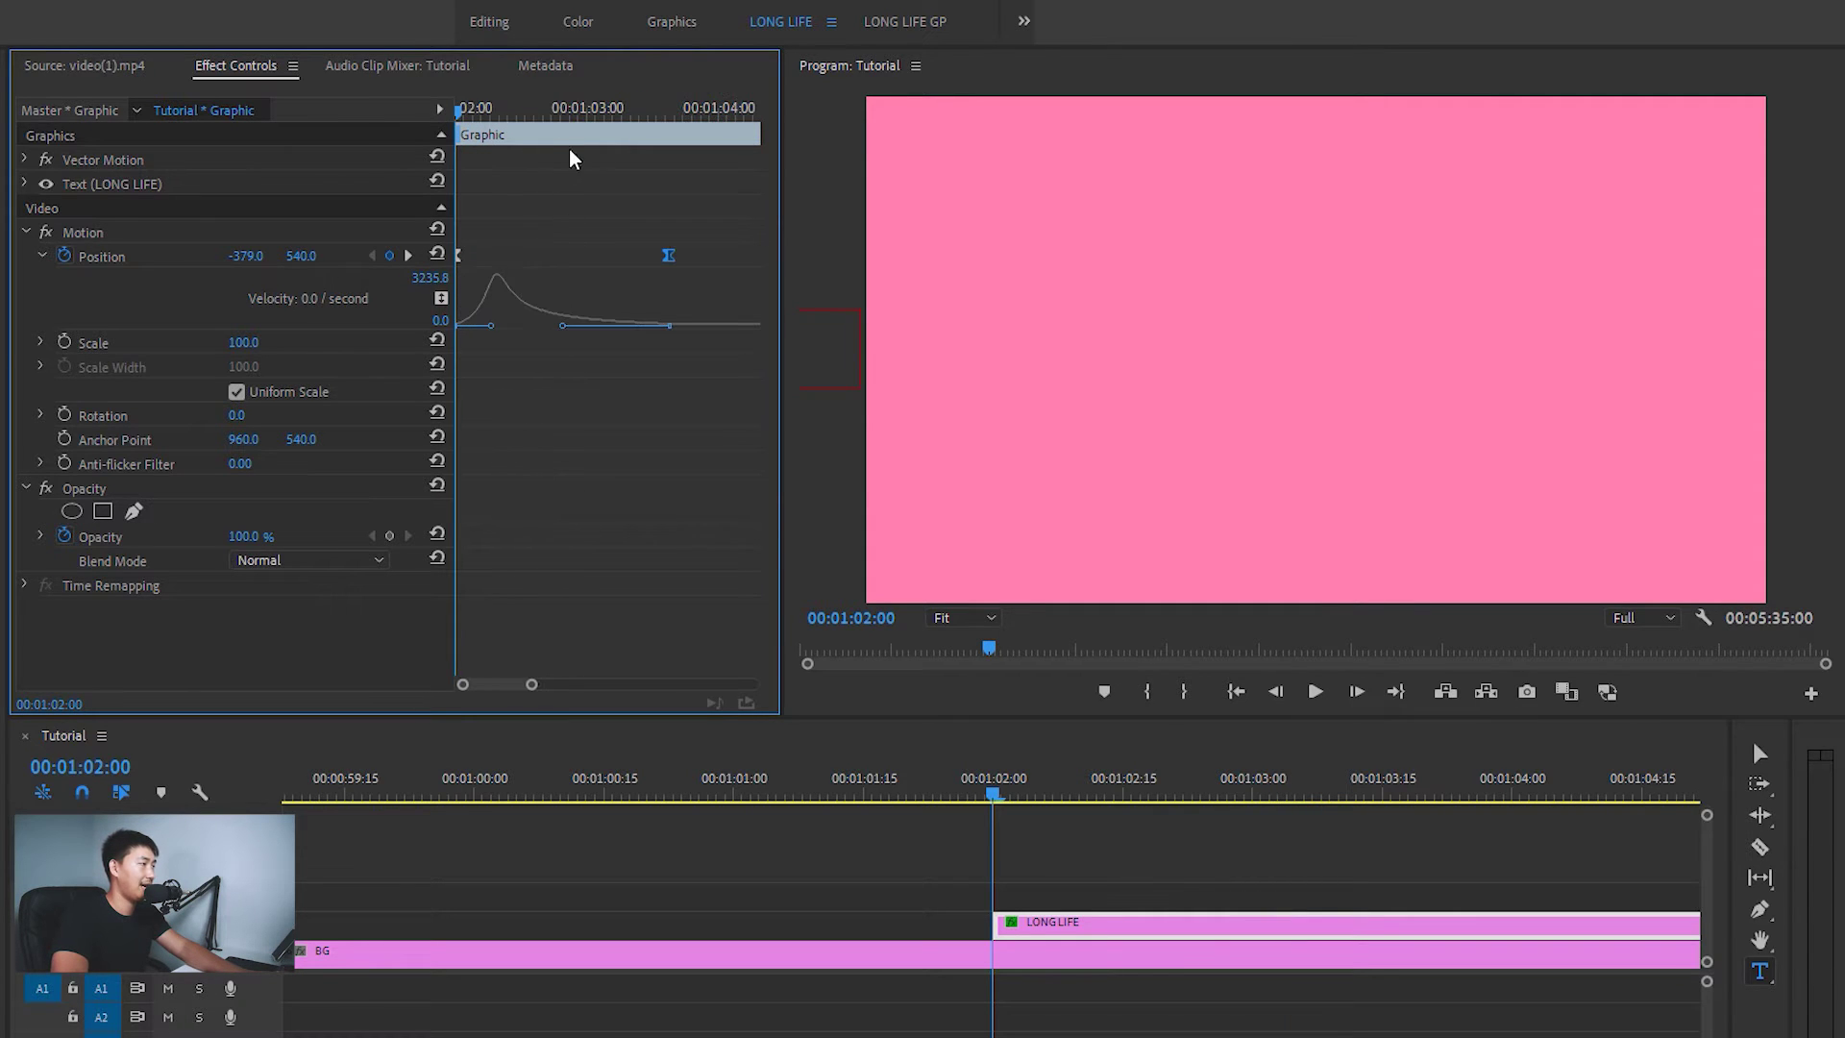
key(space)
key(Up)
key(space)
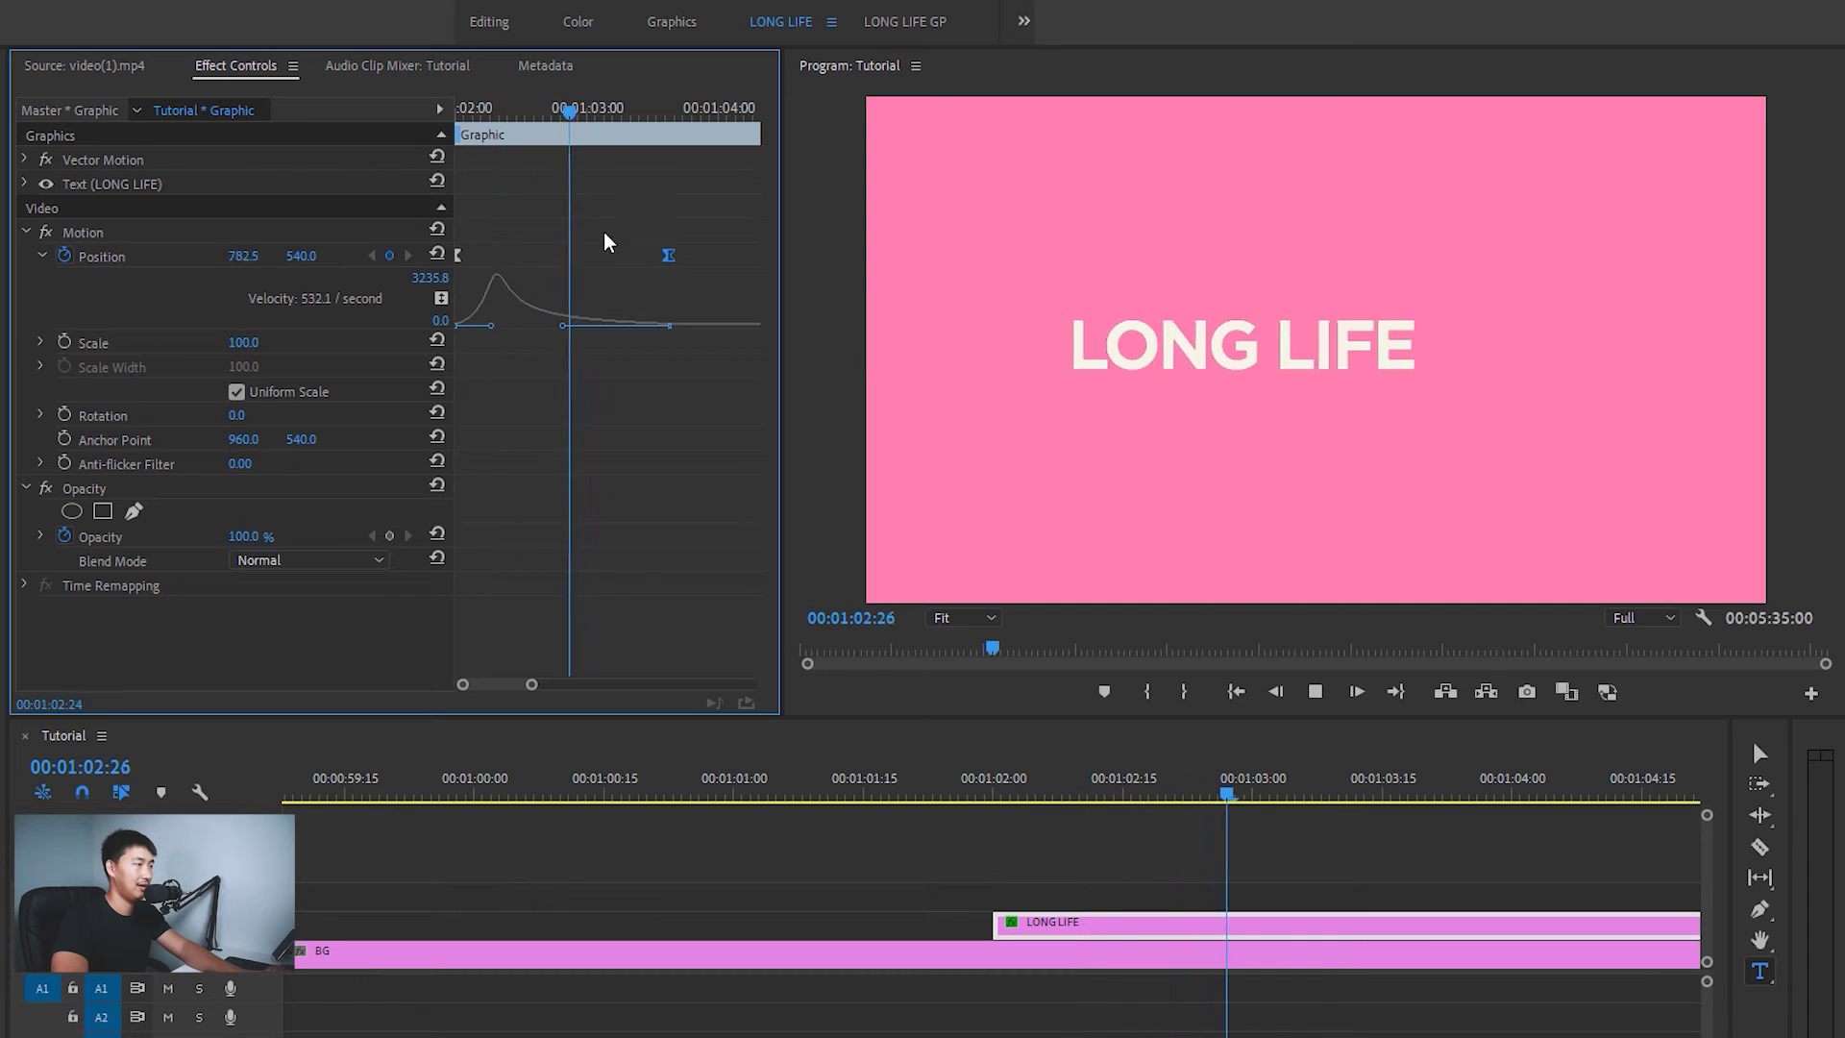
key(Up)
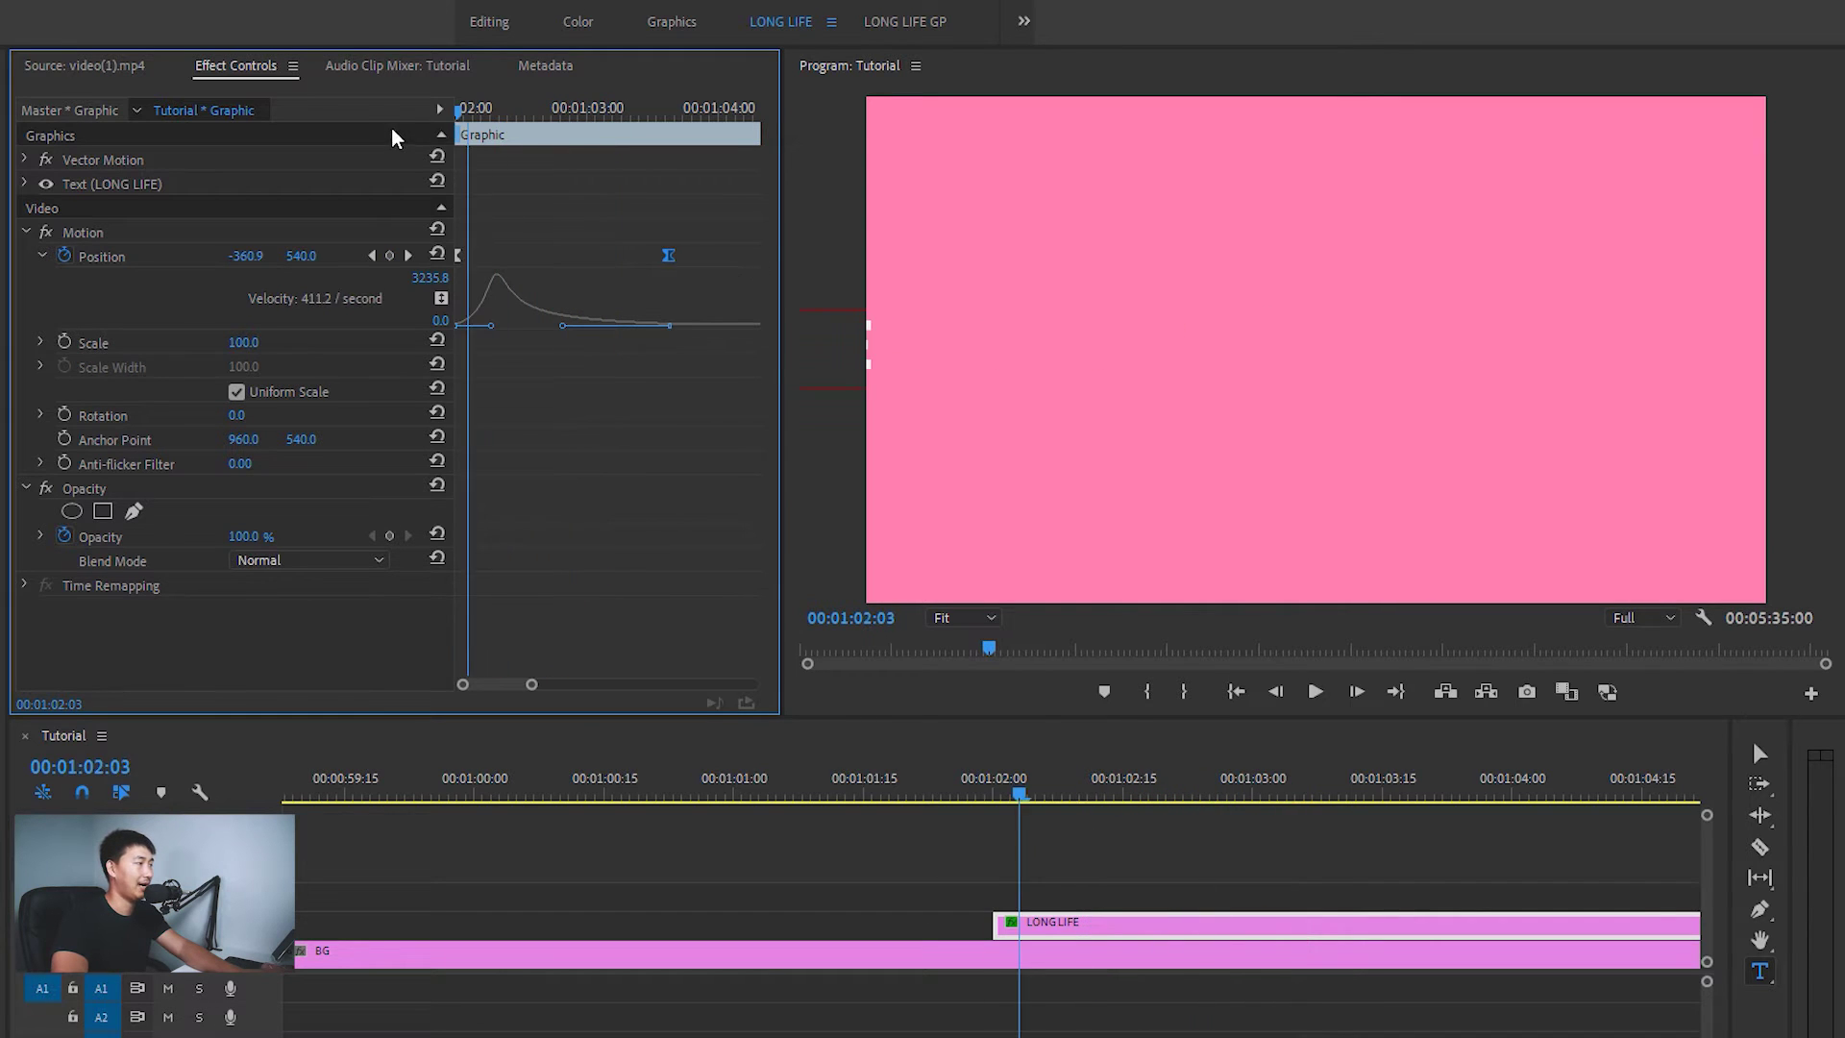
key(space)
key(space)
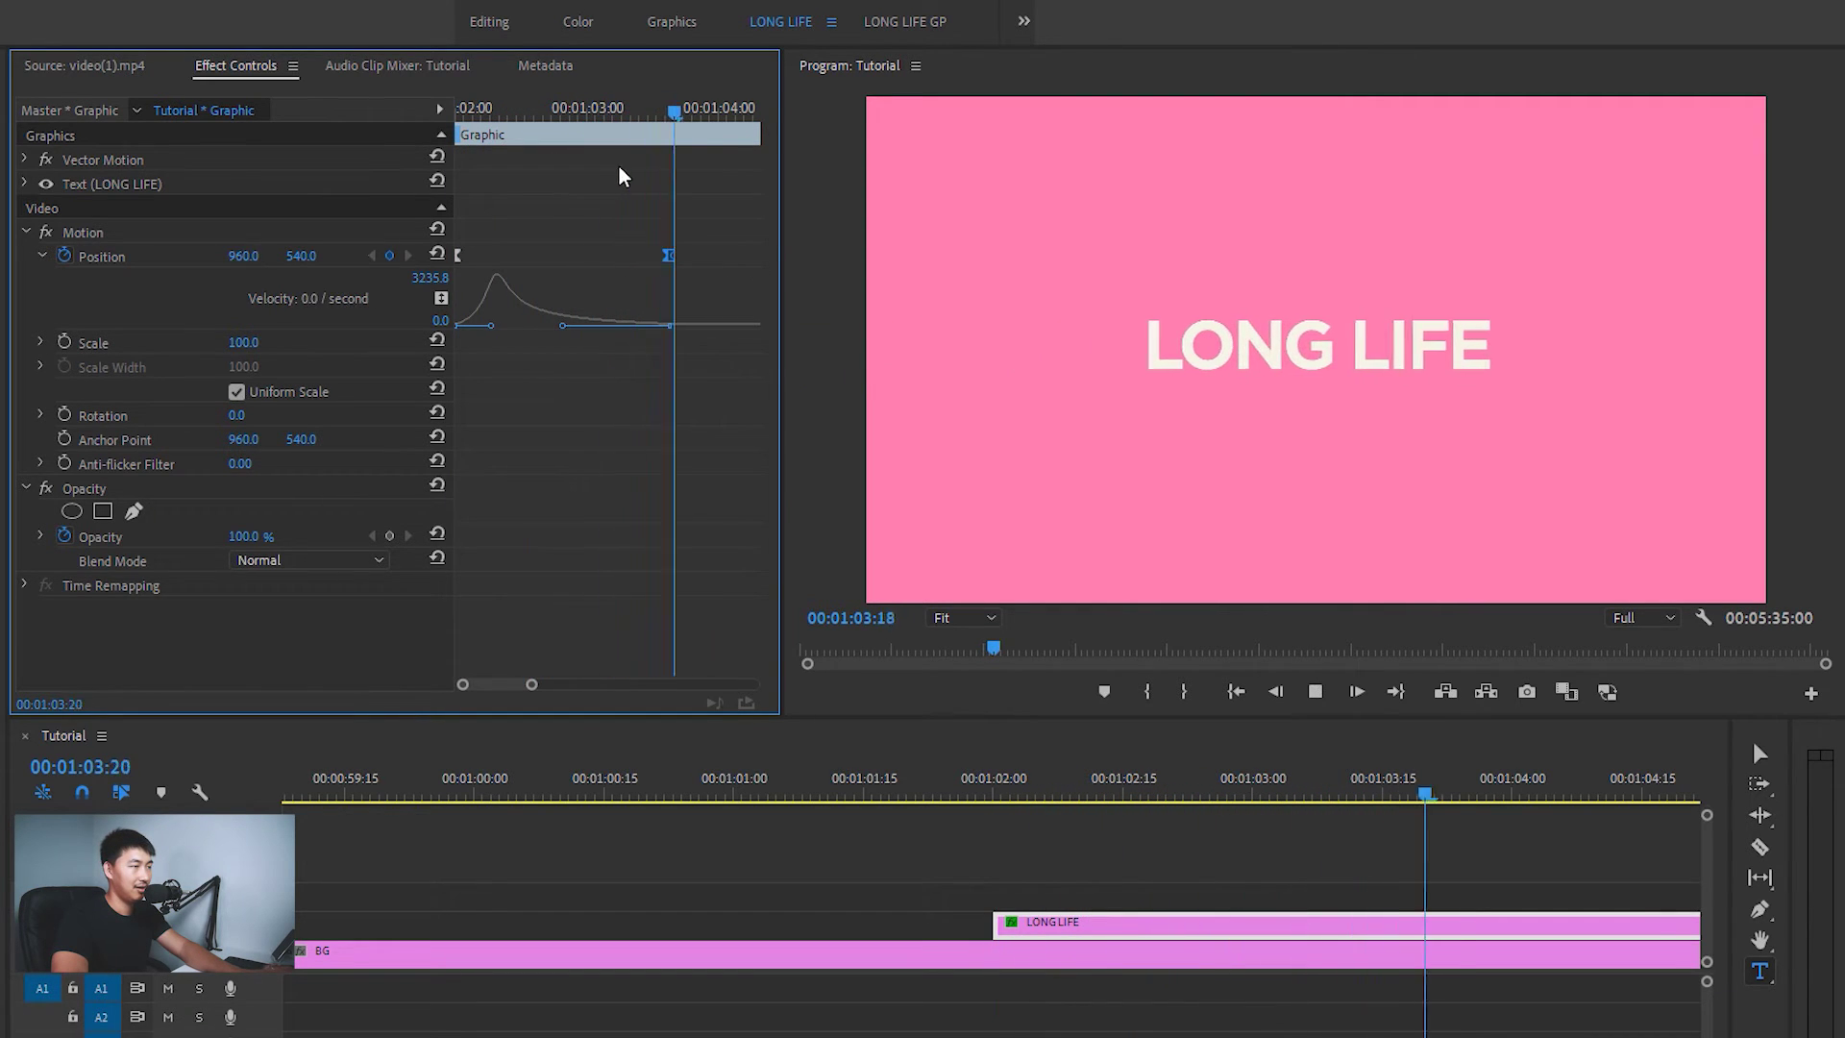
key(minus)
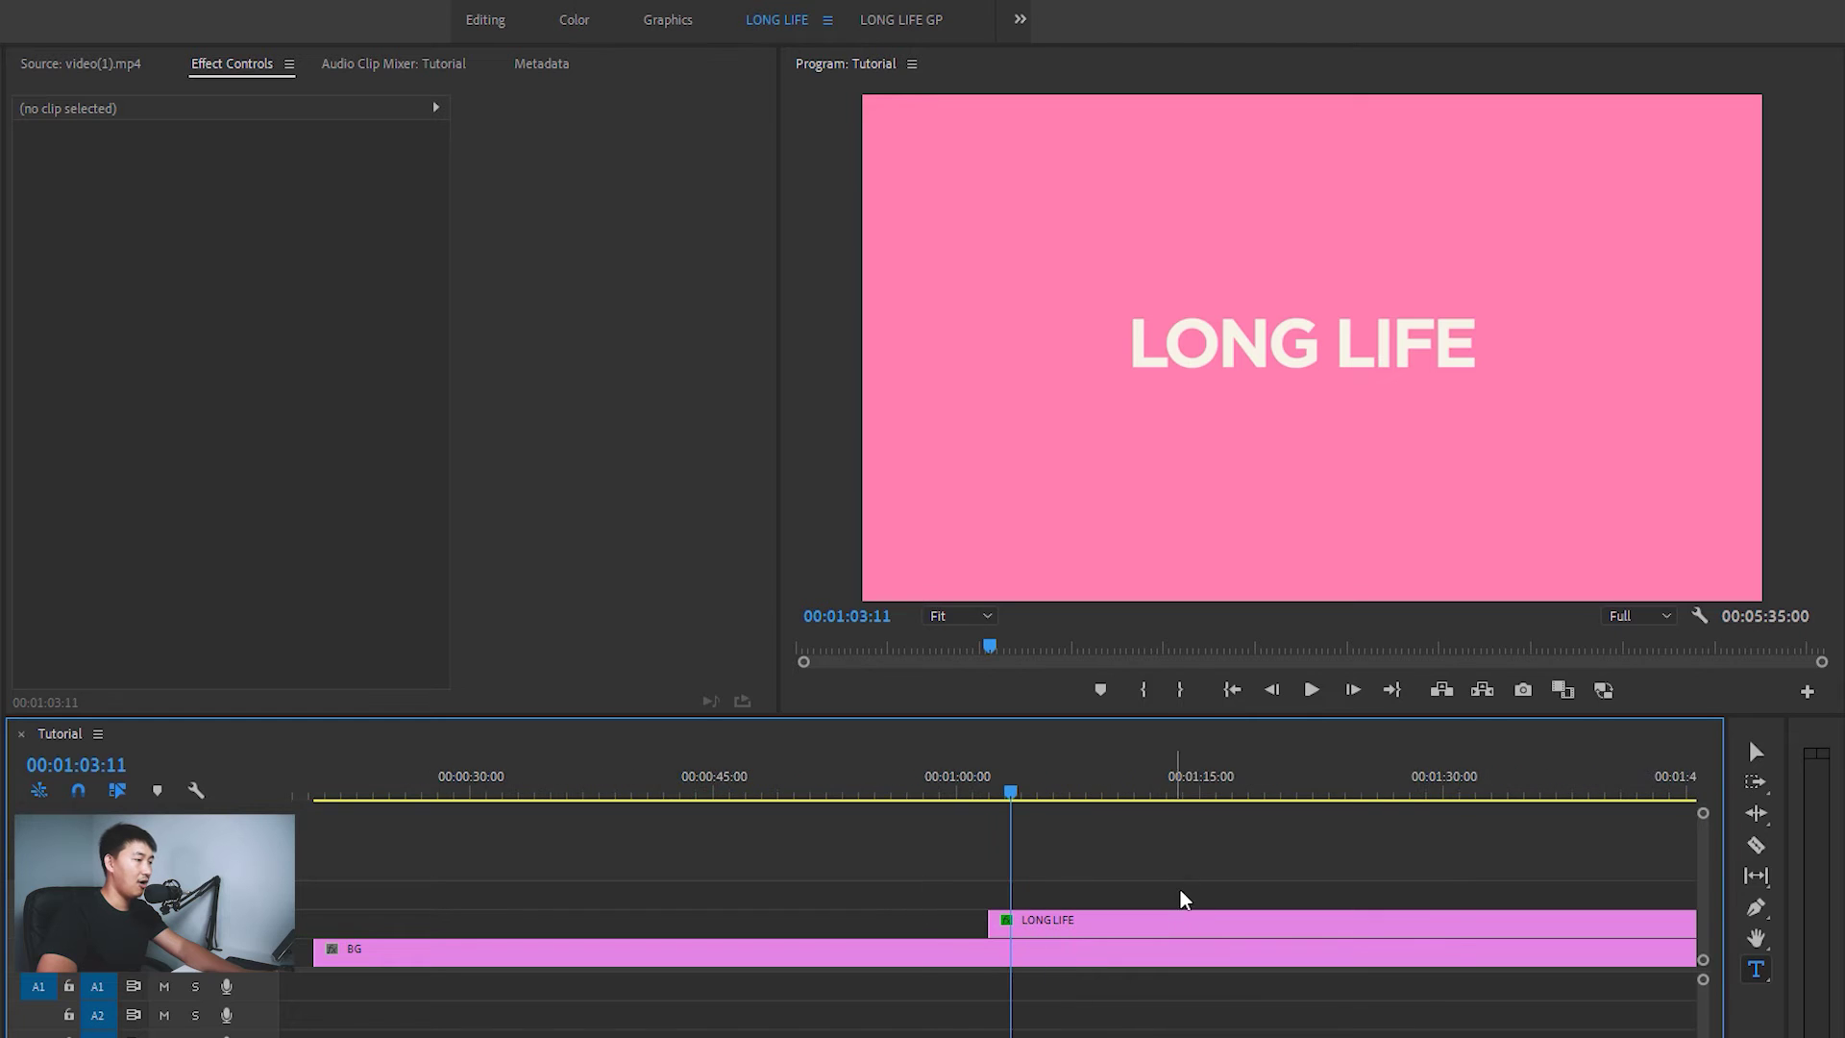
Go to the end of the LONG LIFE clip and step back a few frames
key(minus)
drag(985, 782, 1110, 783)
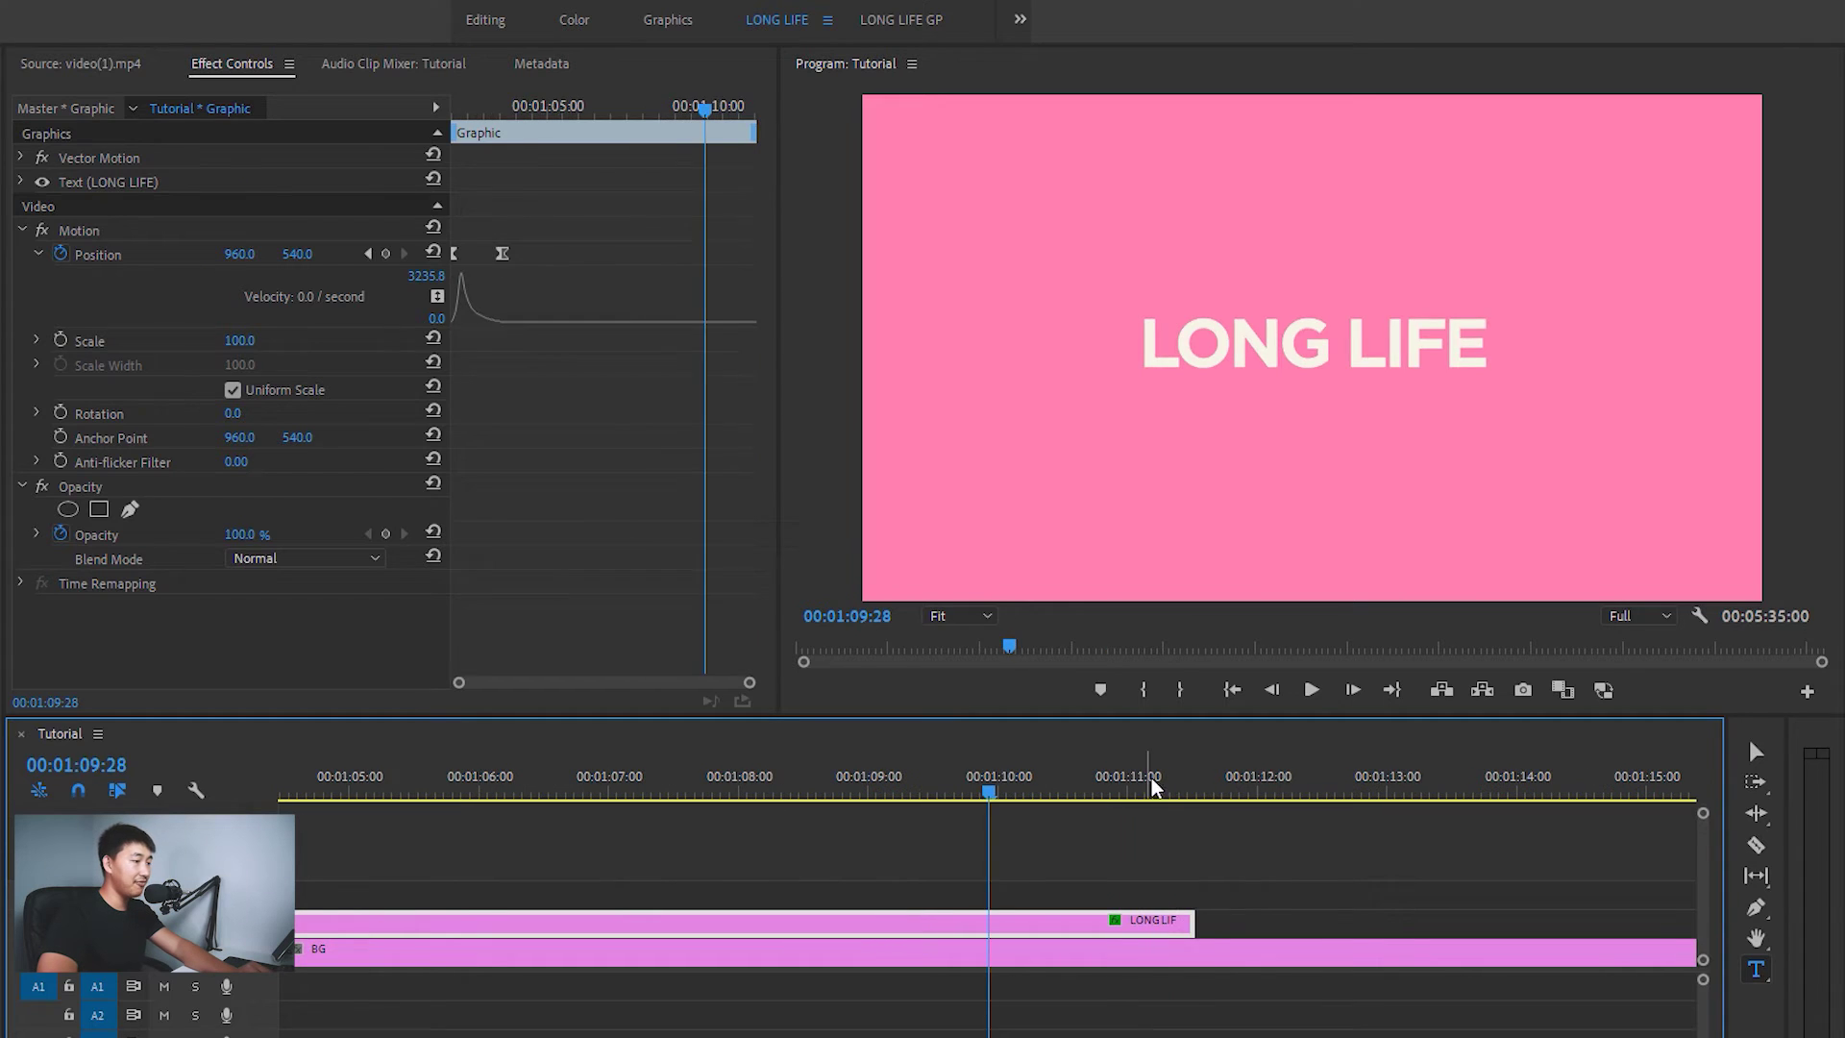
click(1195, 767)
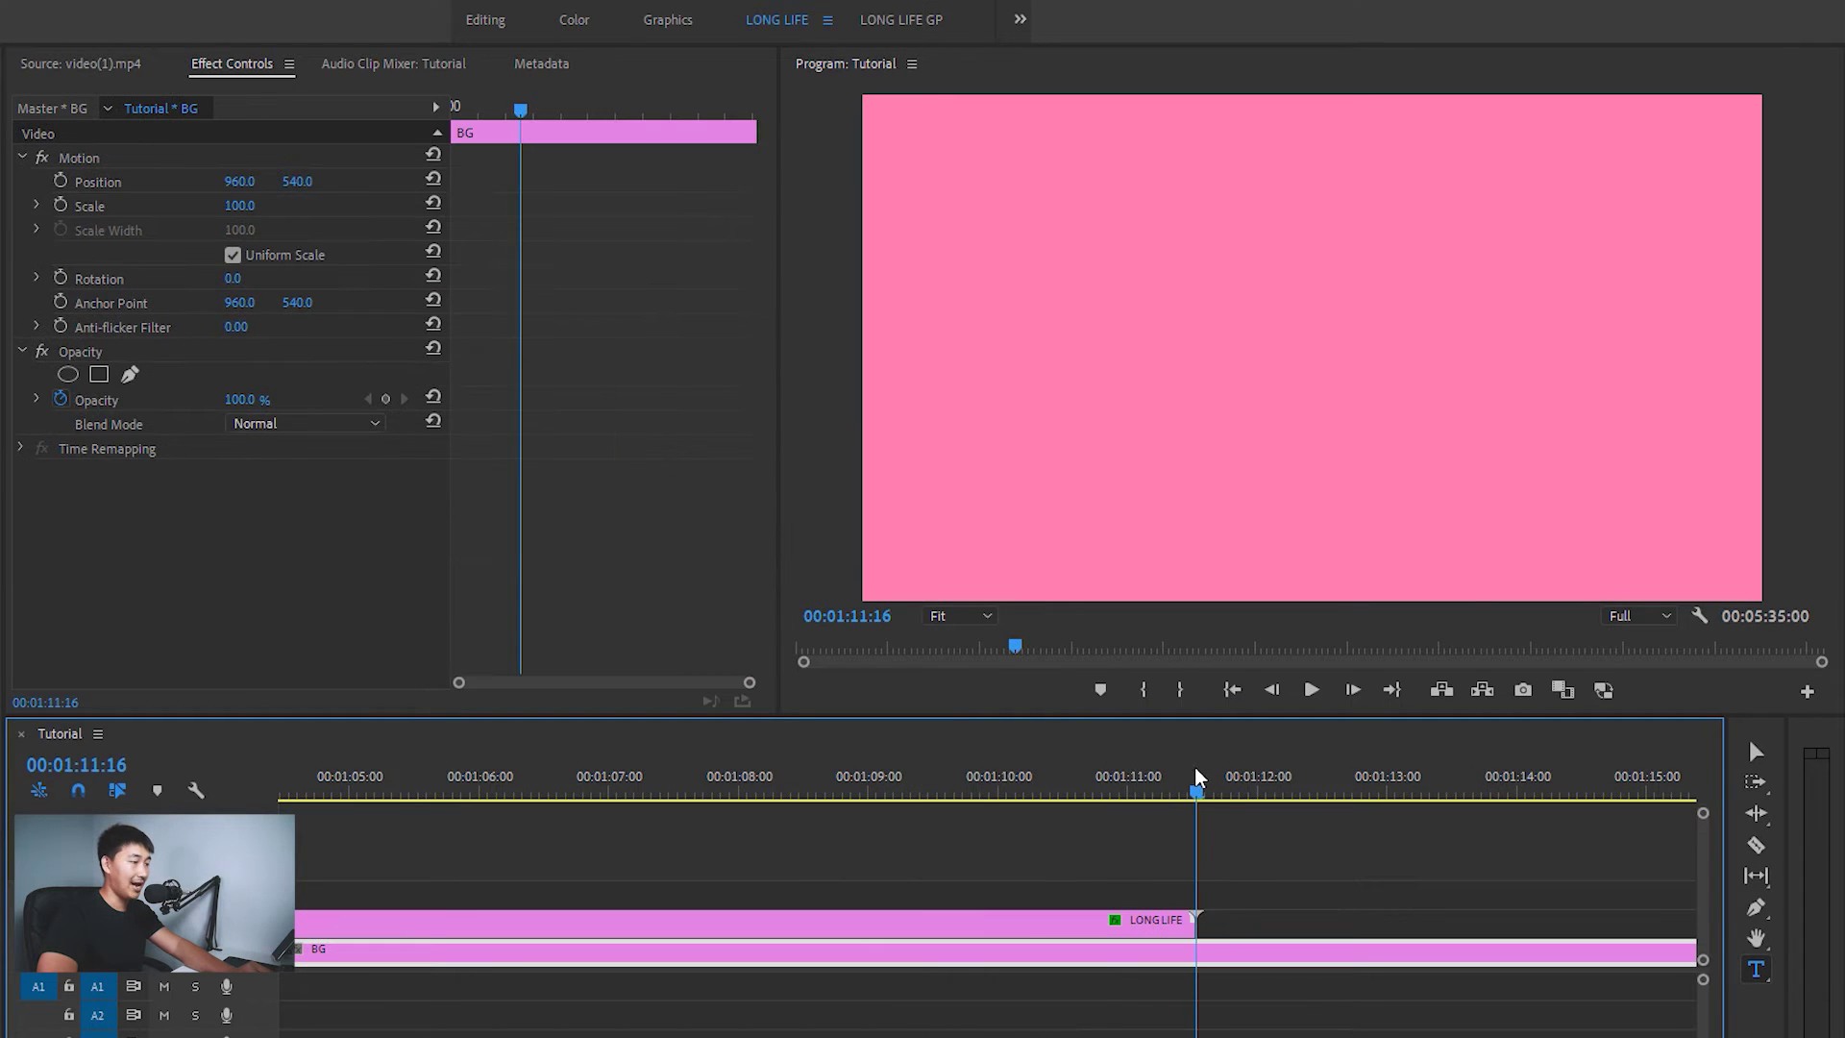
click(1201, 908)
click(1155, 928)
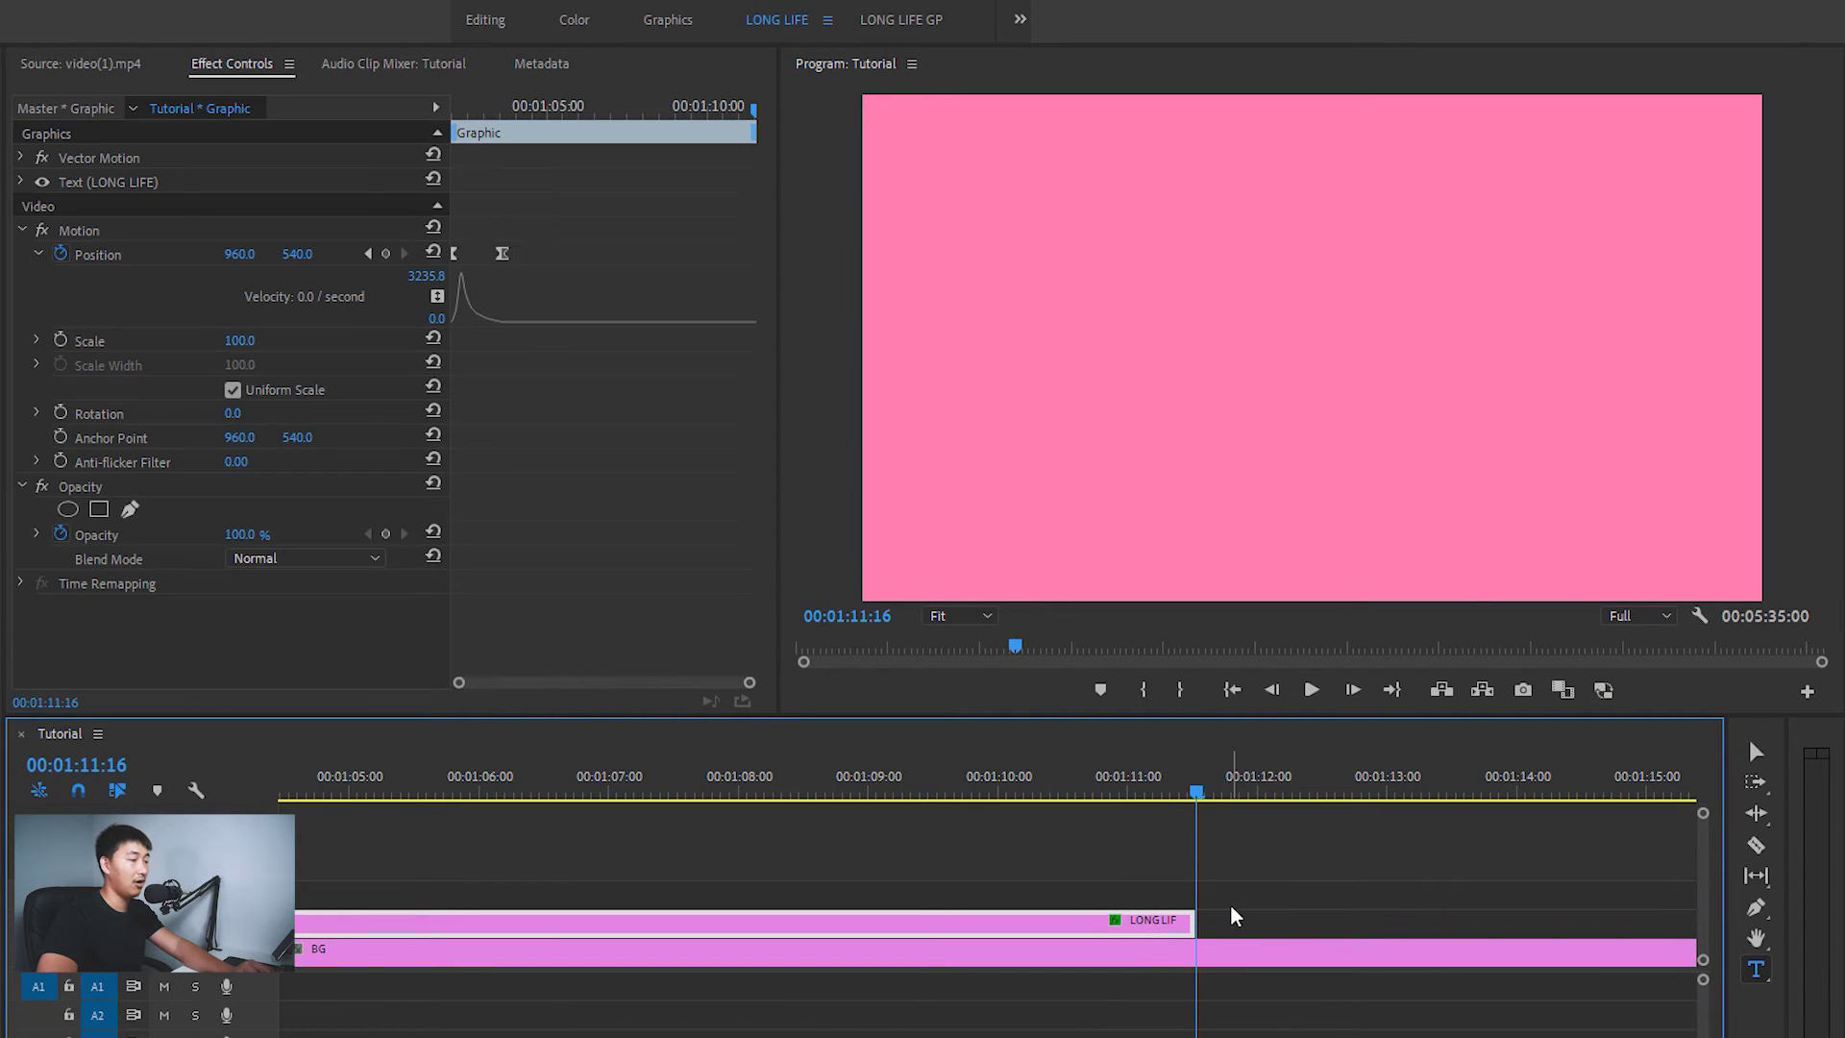
key(shift+Left)
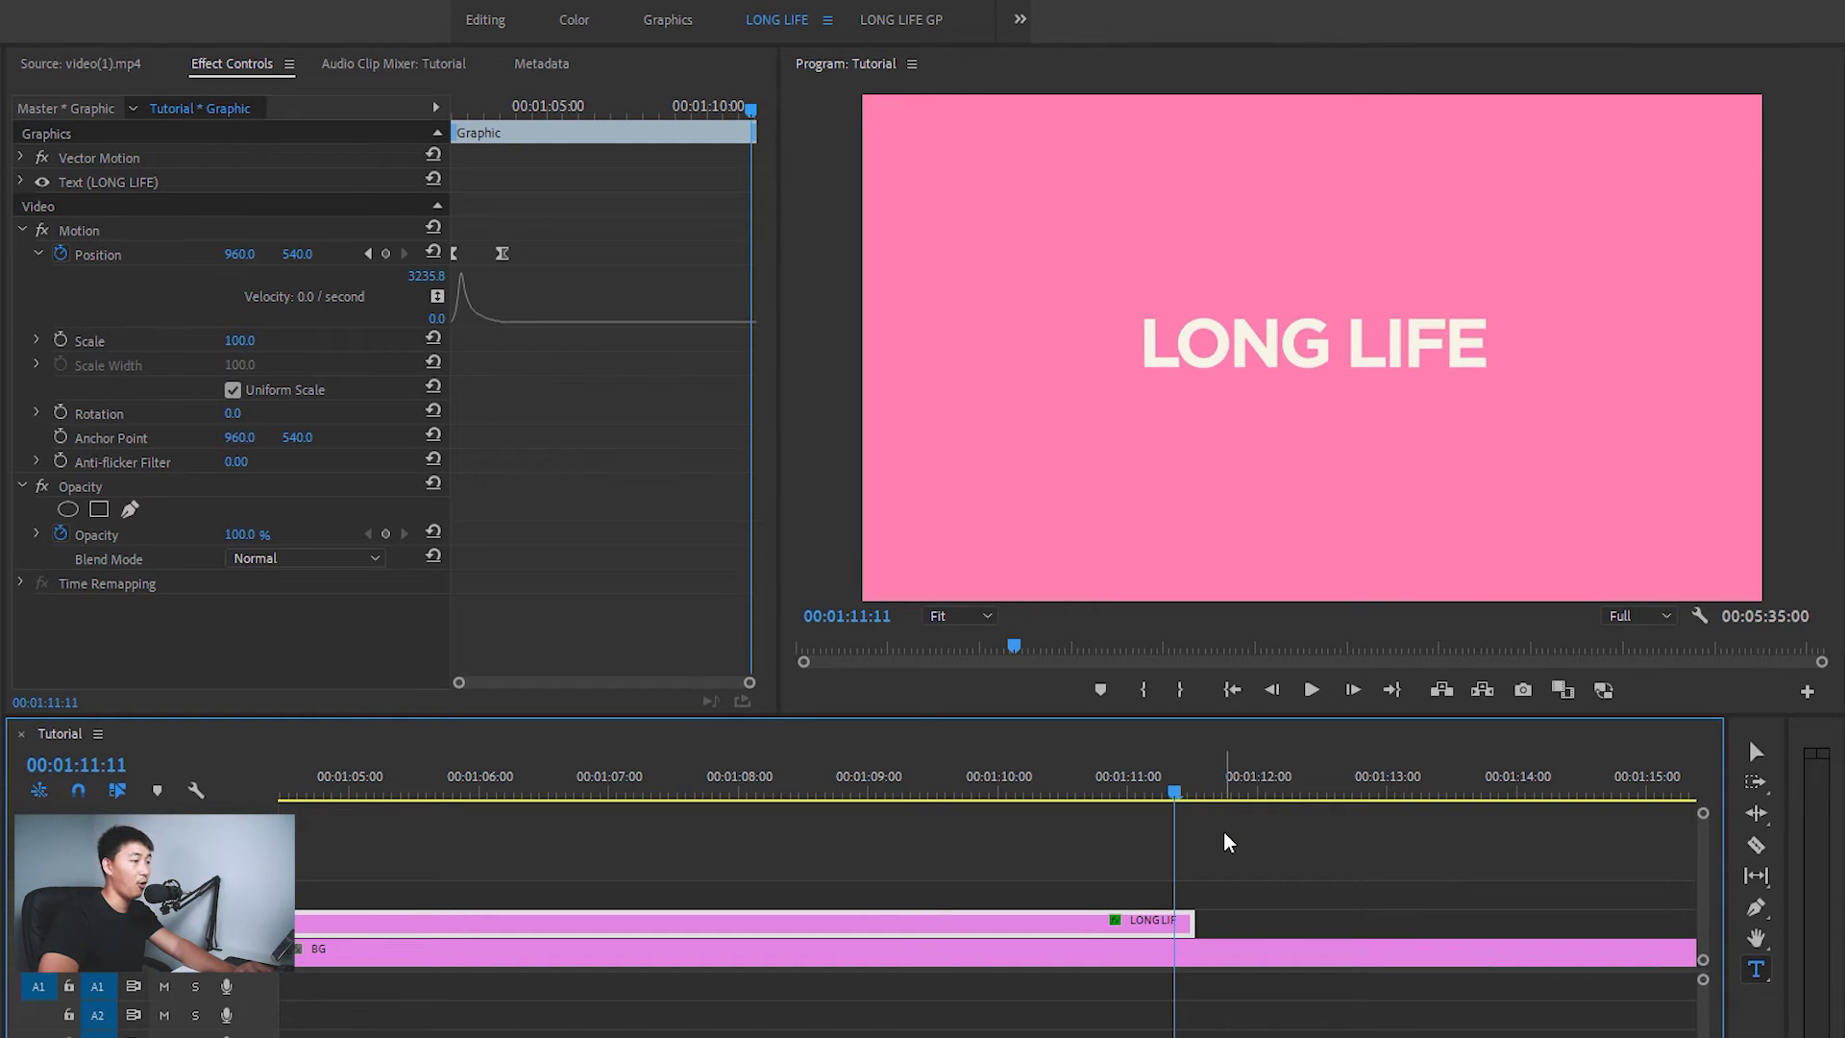
key(shift+Left)
key(shift+Left)
key(shift+Left)
key(shift+Left)
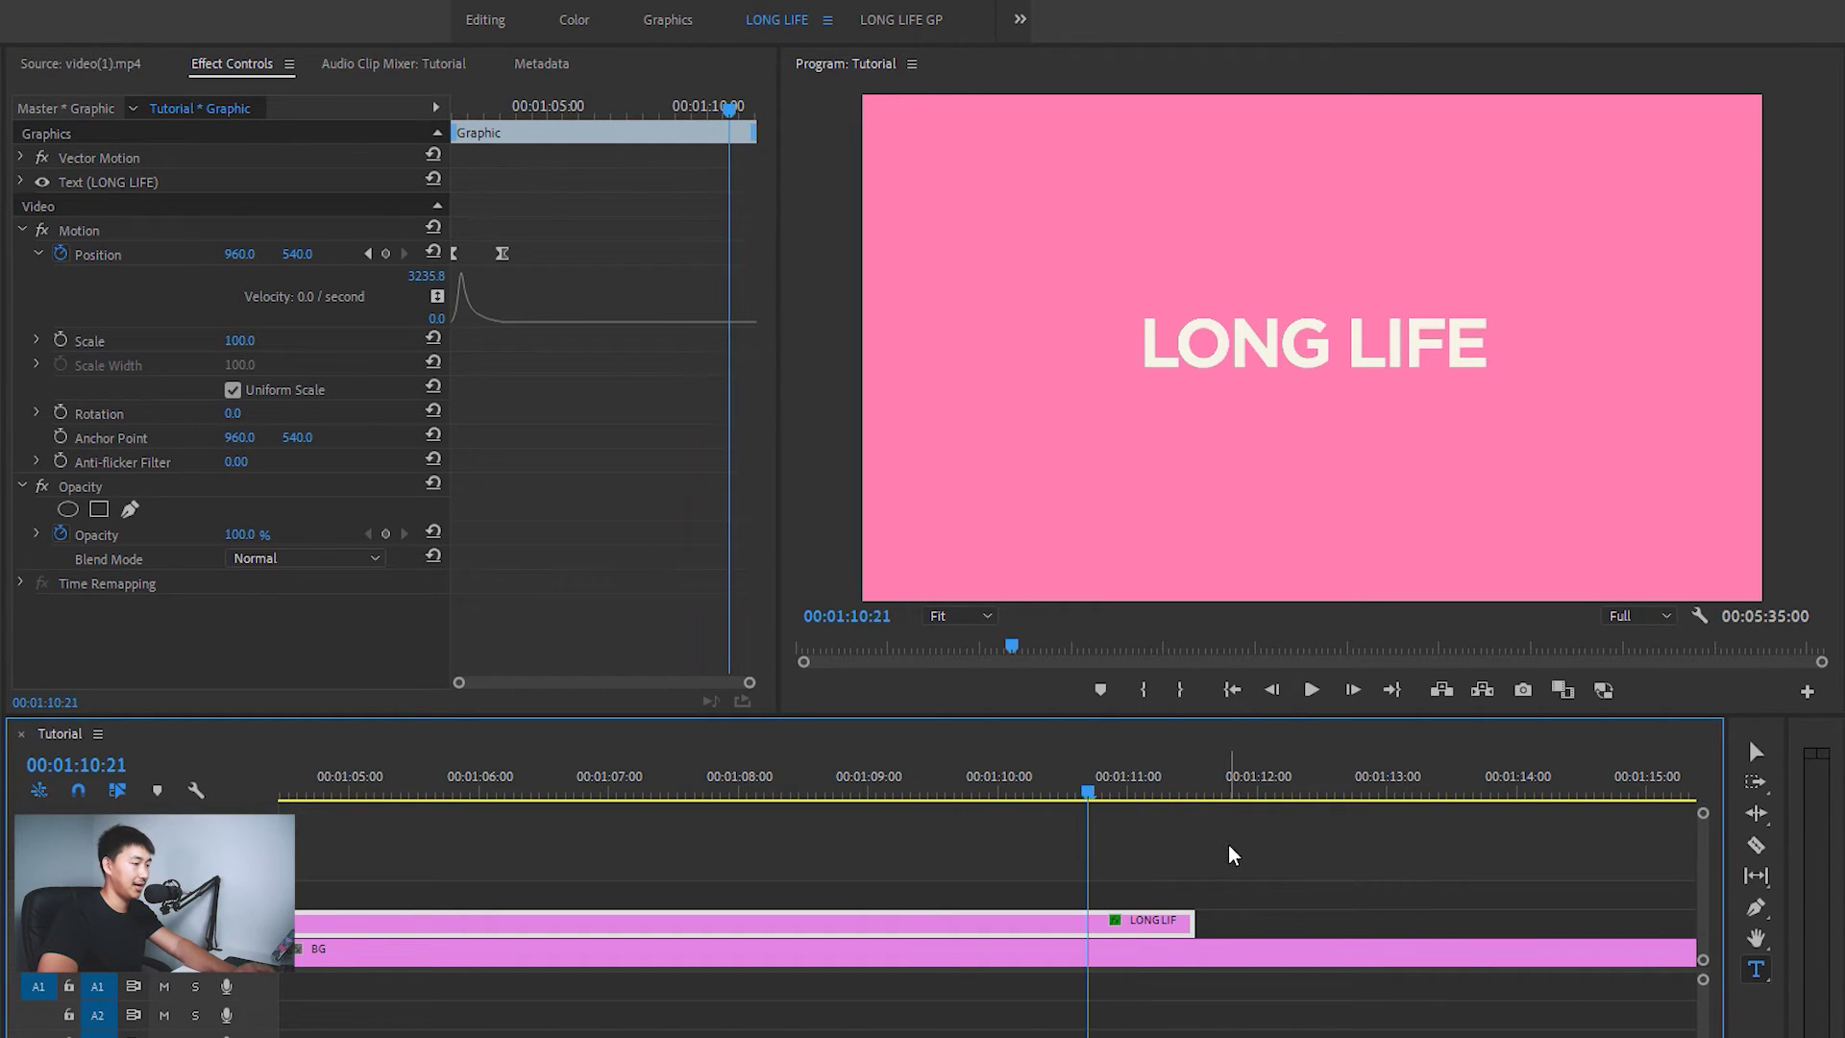
key(shift+Left)
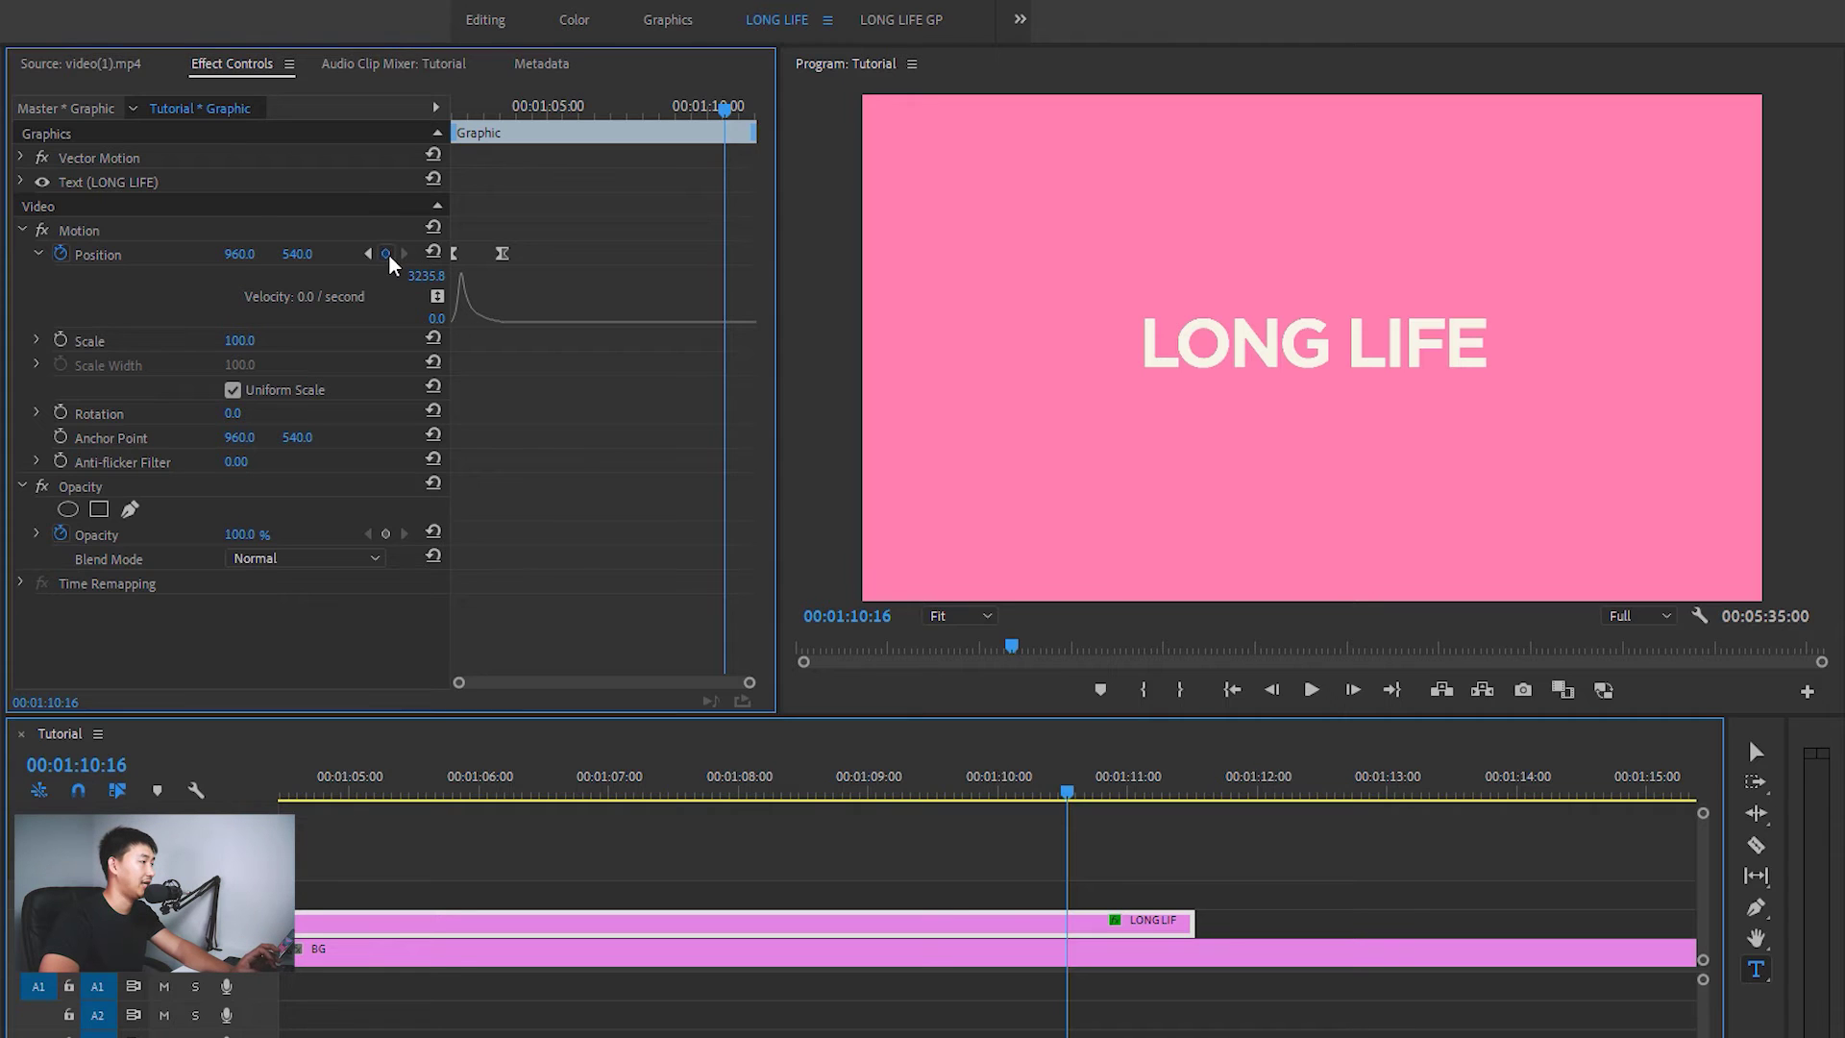
Add a Position keyframe holding the title at 960, 540, then move to the final frame
click(386, 254)
drag(730, 106, 780, 106)
key(Right)
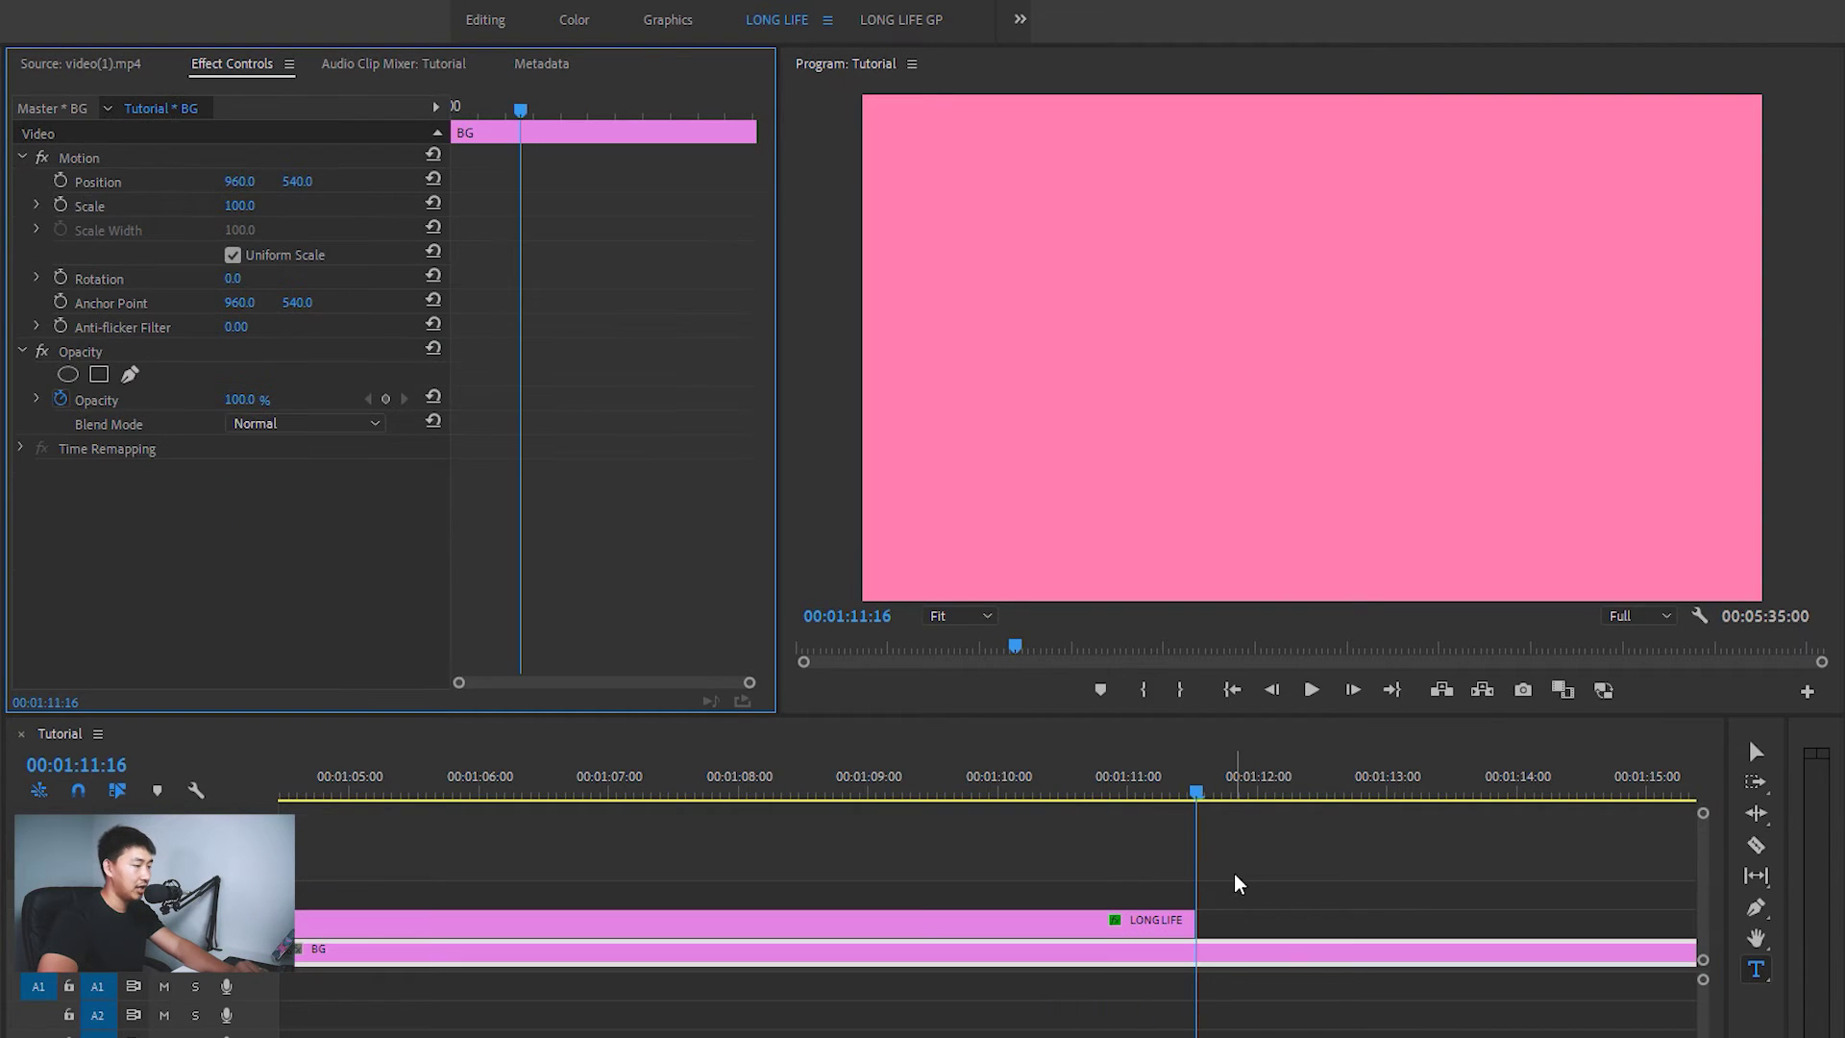
key(Left)
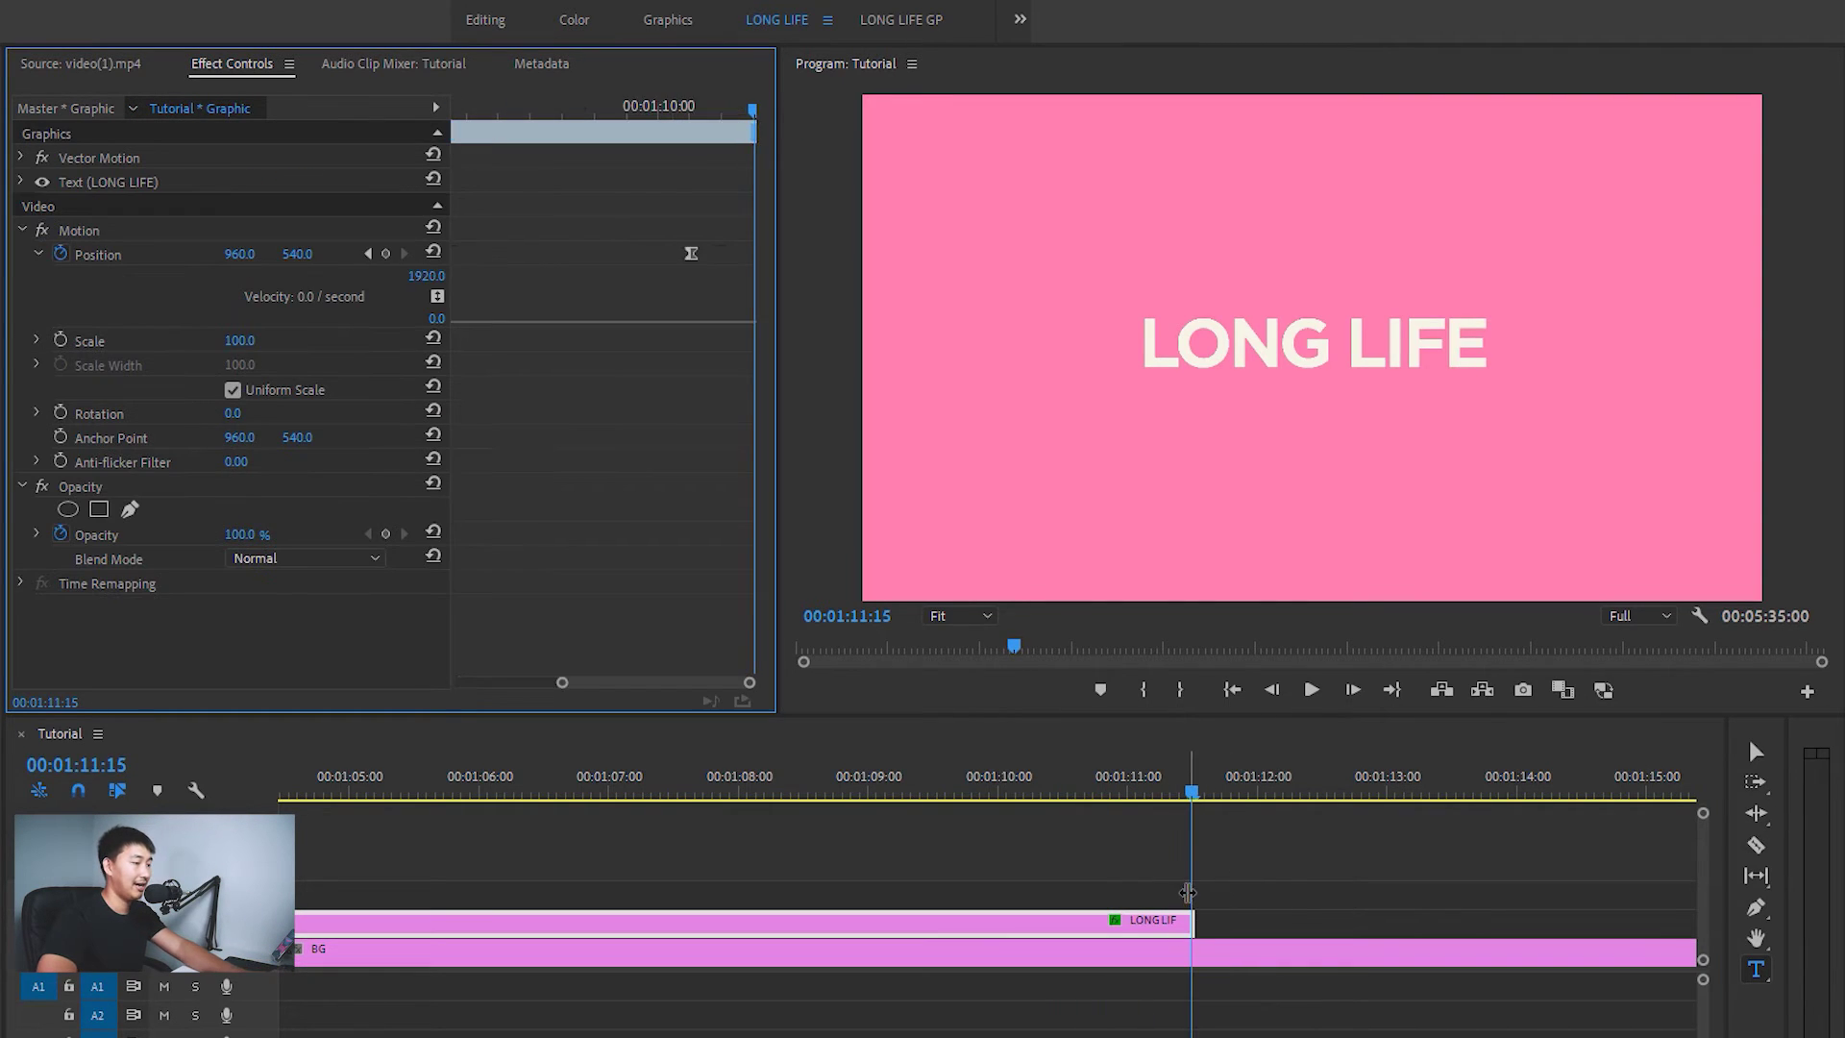
Push the title off-screen right to X 2303 at its end, then ease out and in the exit keyframes
scroll(493, 266, up, 5)
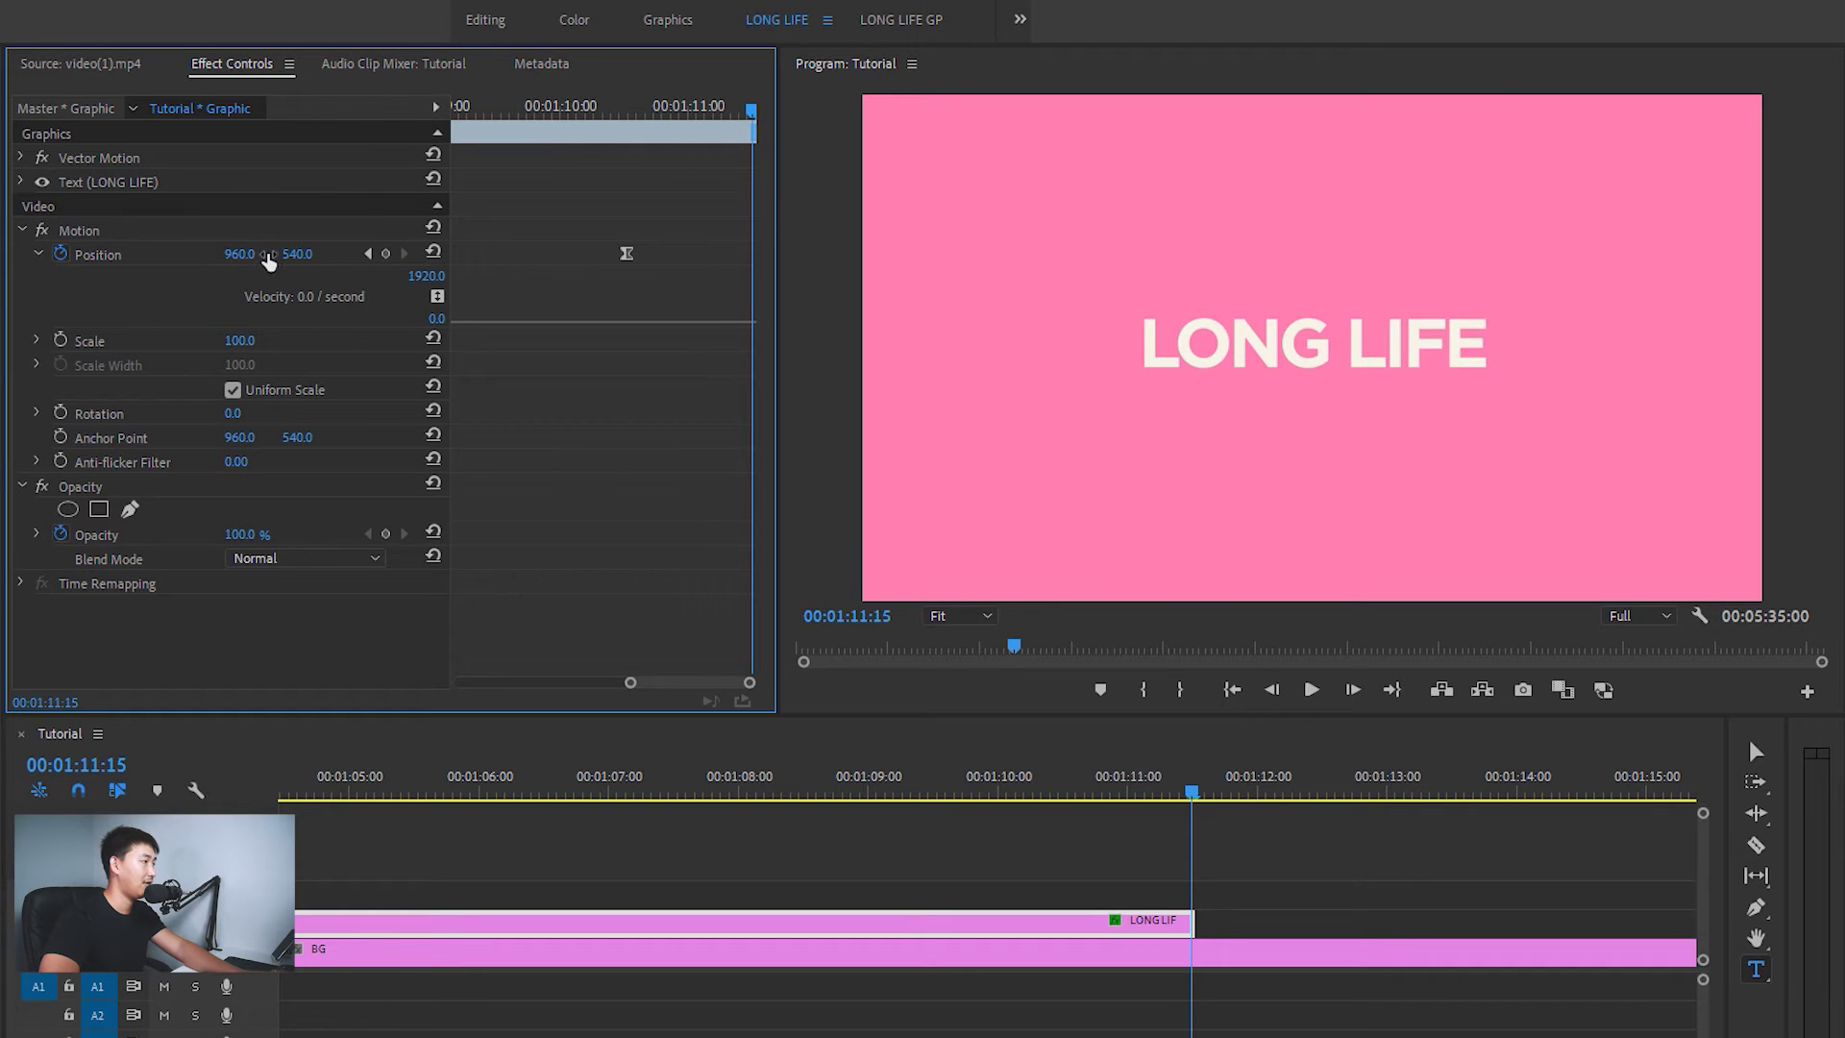
drag(256, 261, 404, 260)
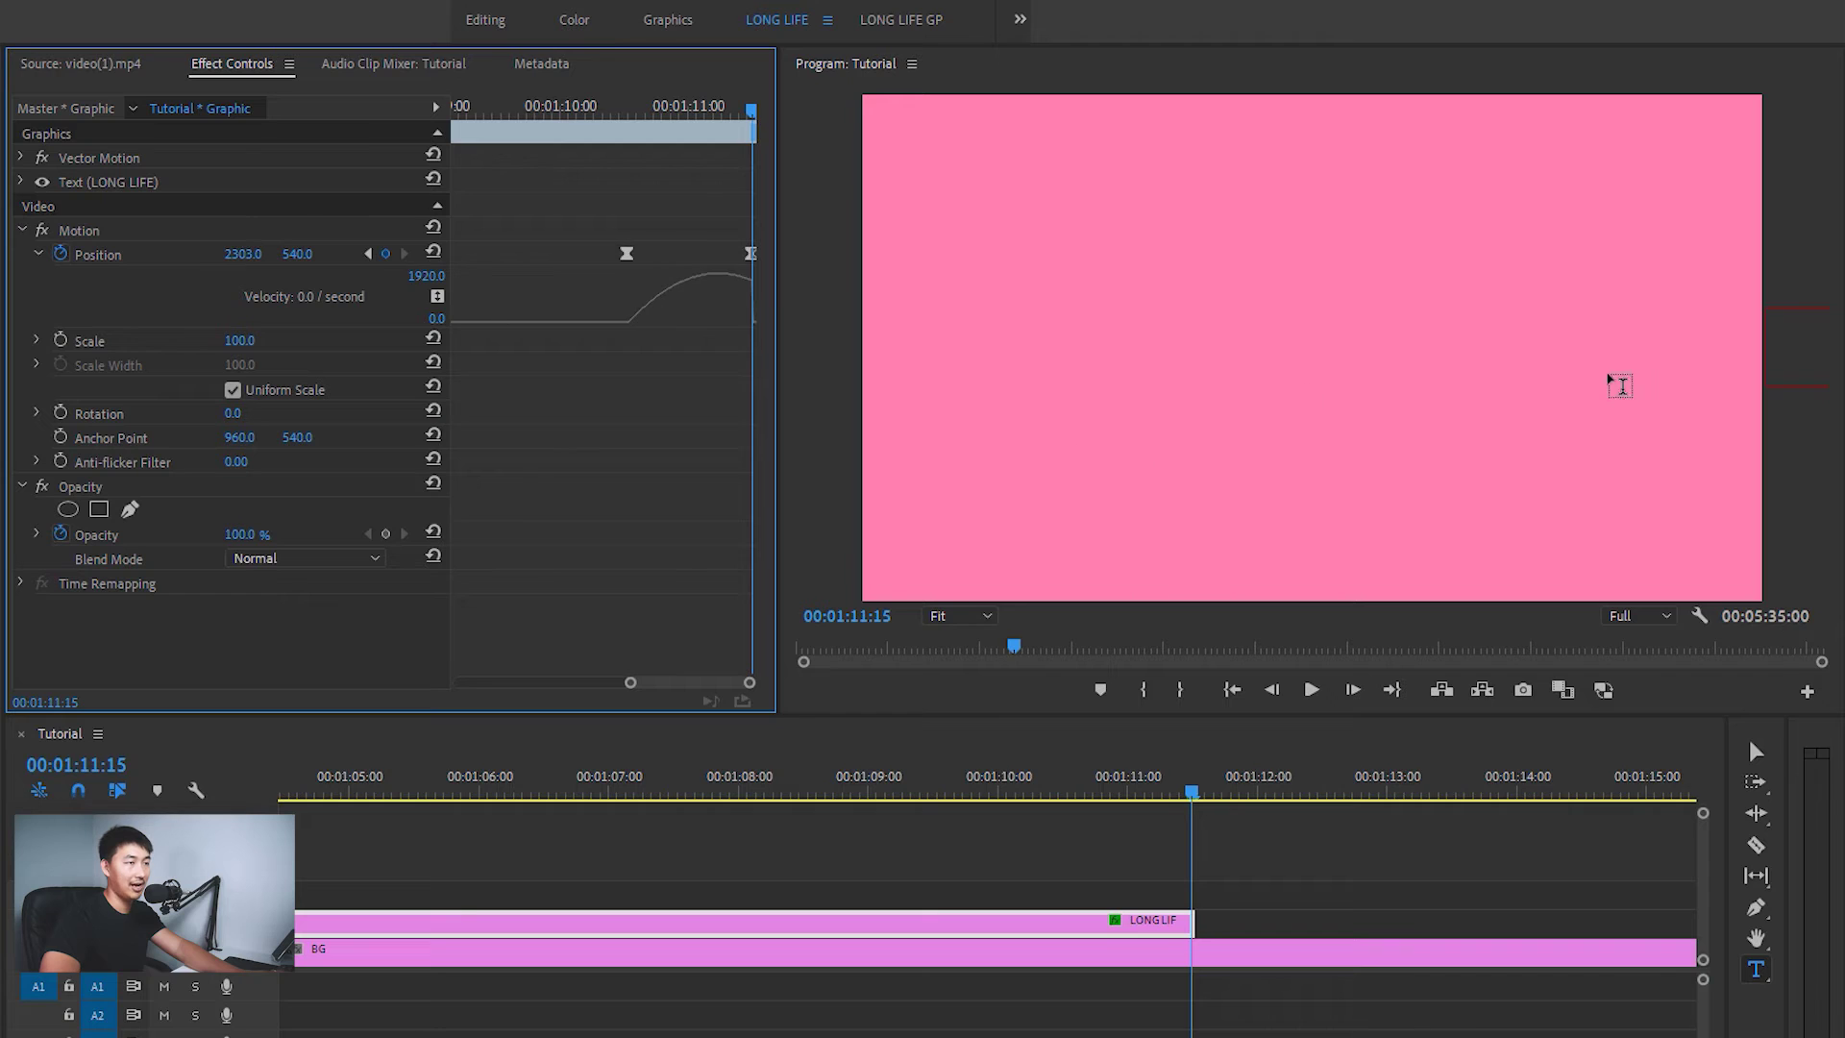
drag(808, 278, 841, 291)
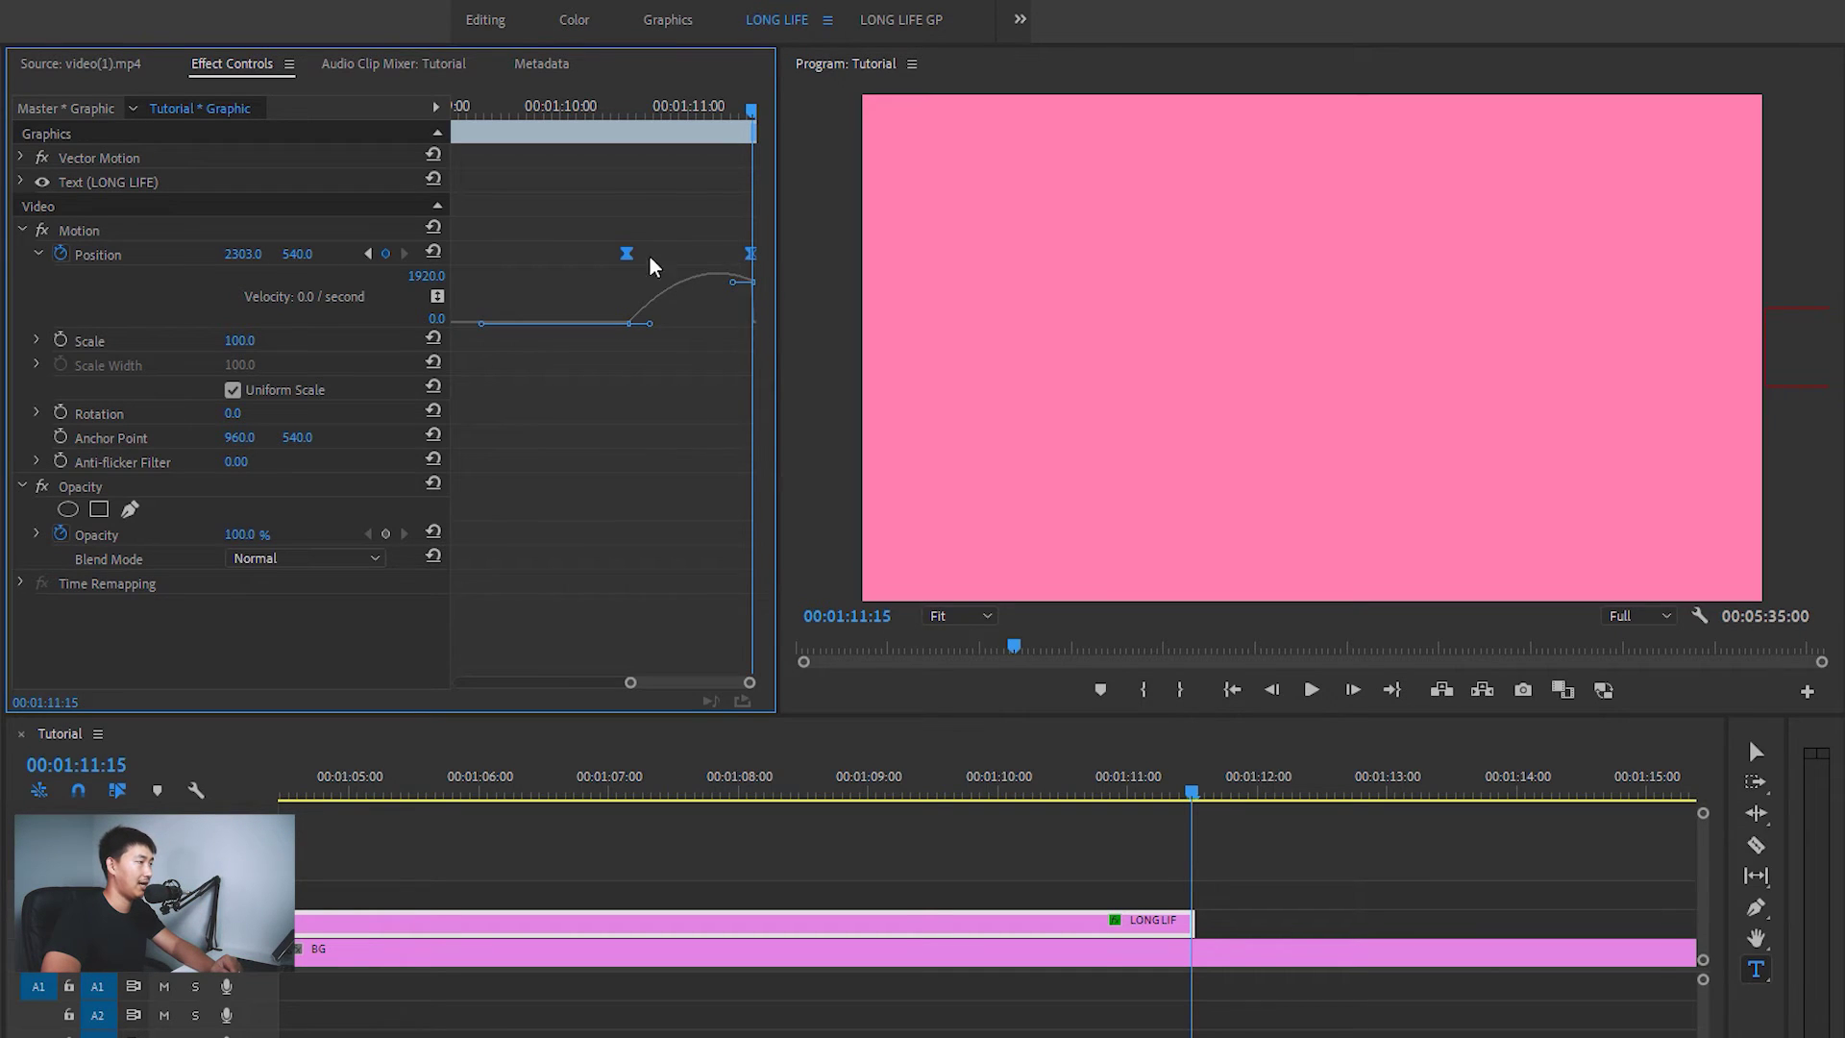
right_click(629, 251)
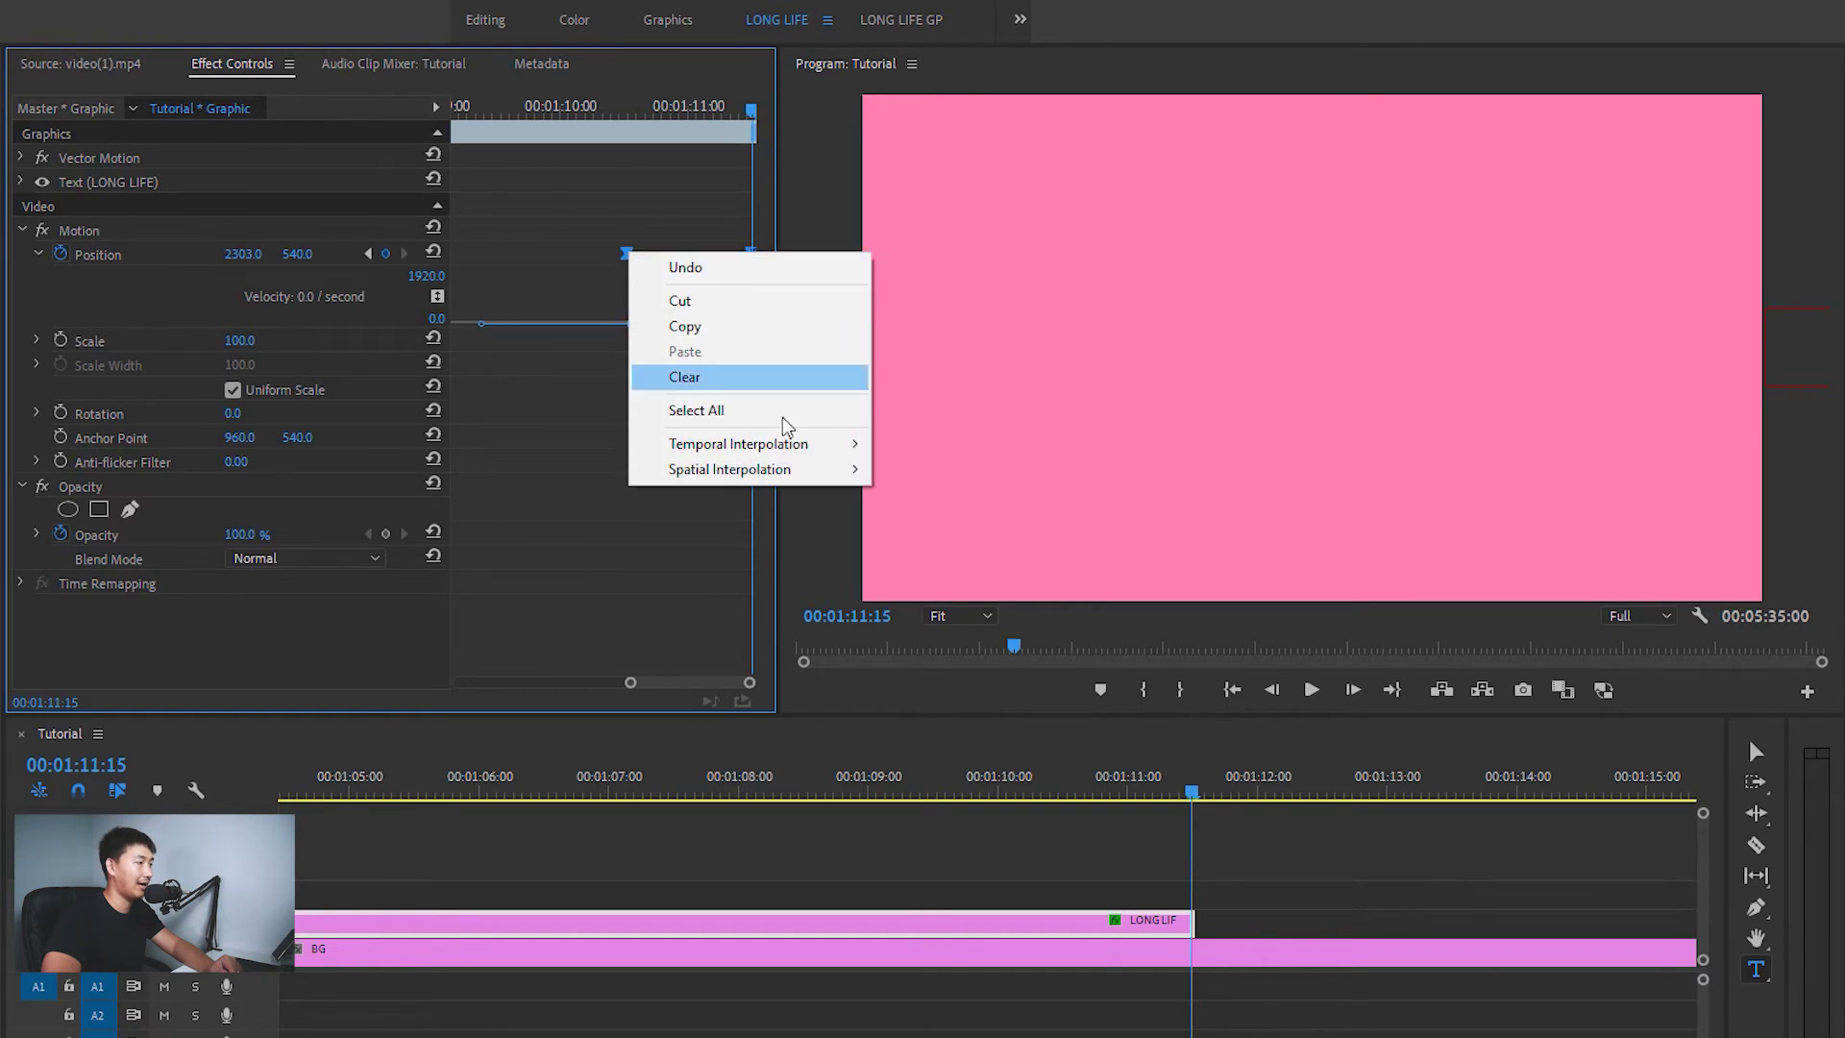
mouse_move(782, 440)
click(930, 604)
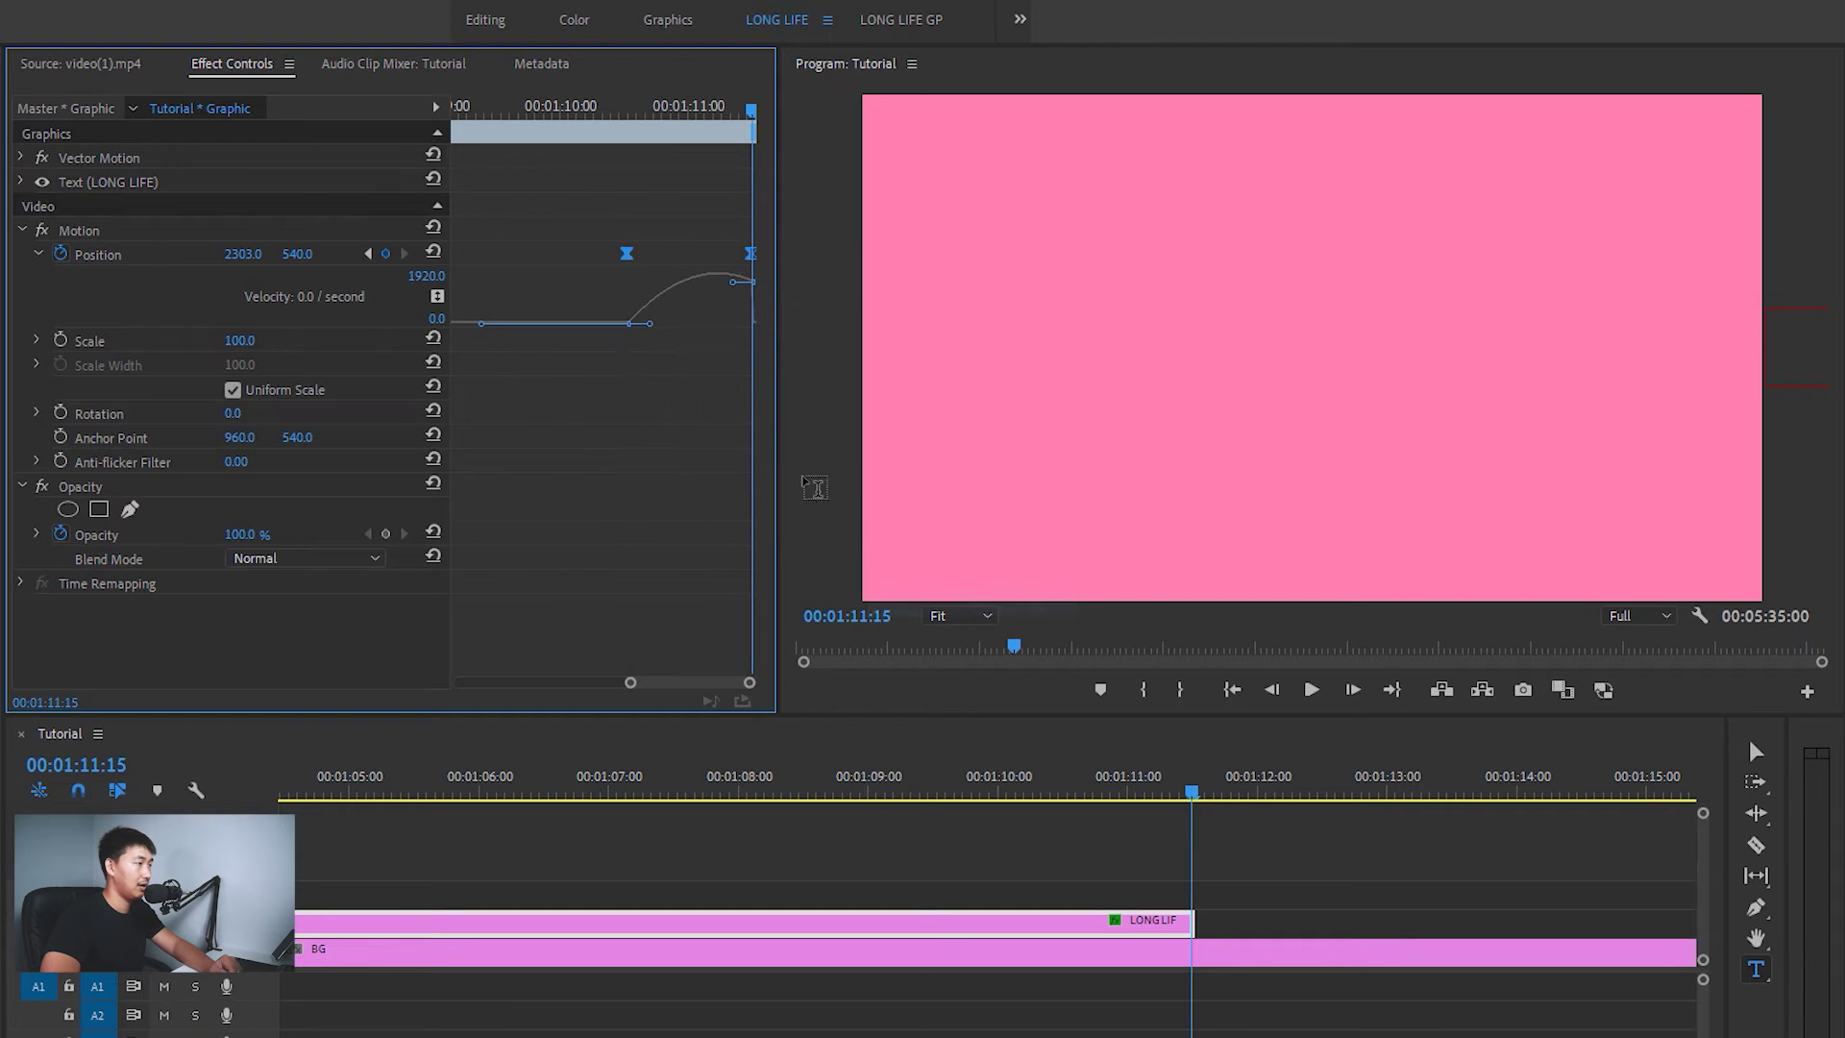
right_click(621, 253)
mouse_move(769, 444)
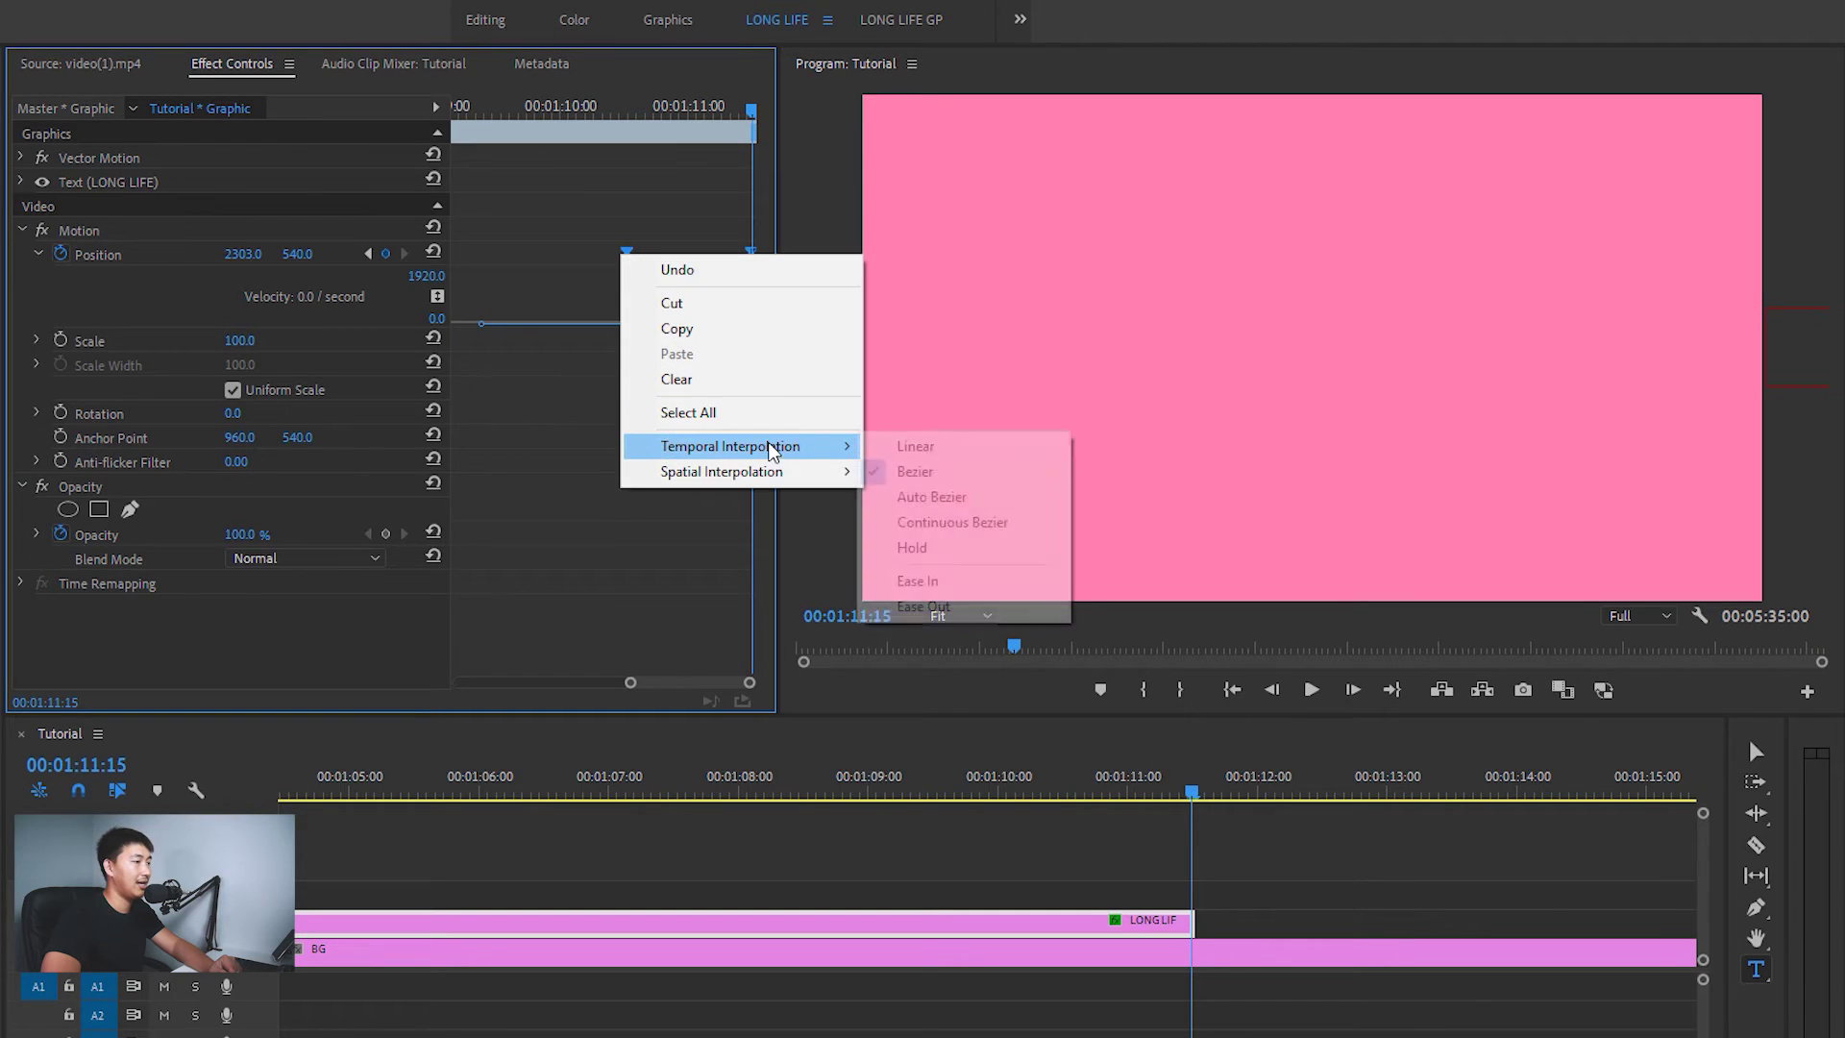
click(933, 584)
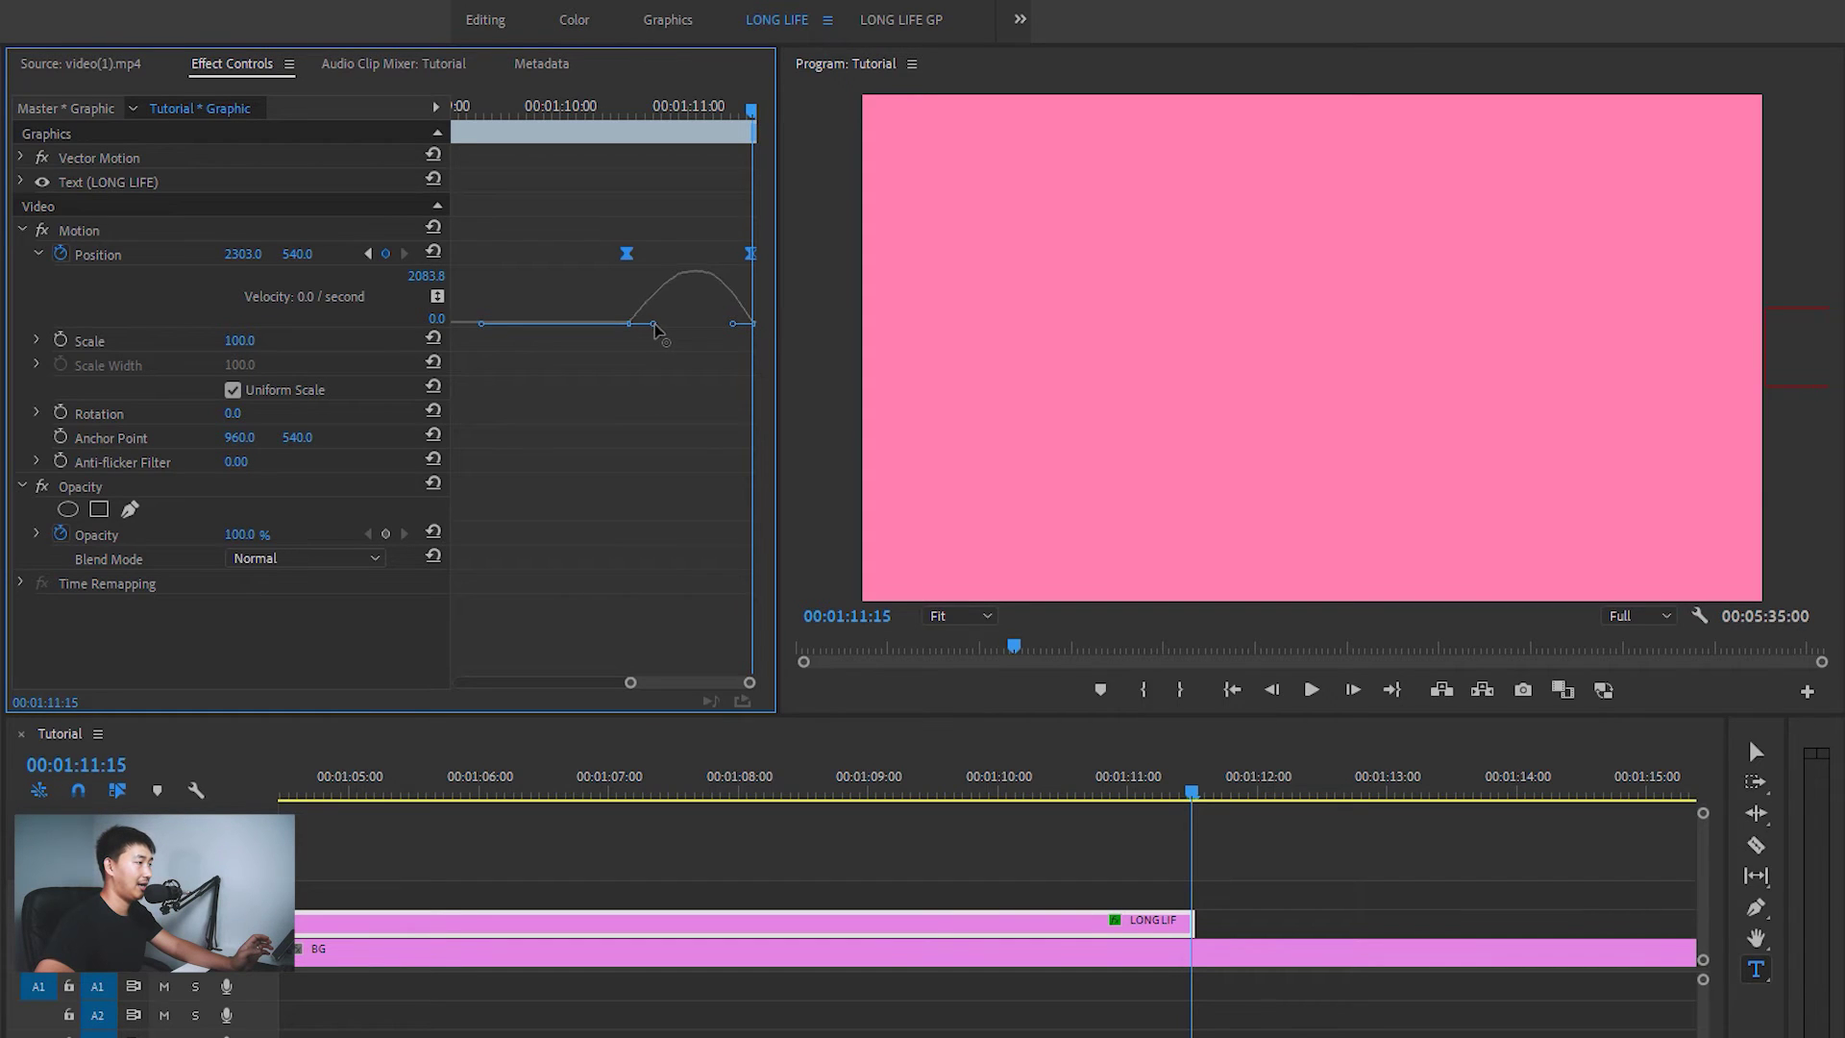
scroll(628, 117, down, 3)
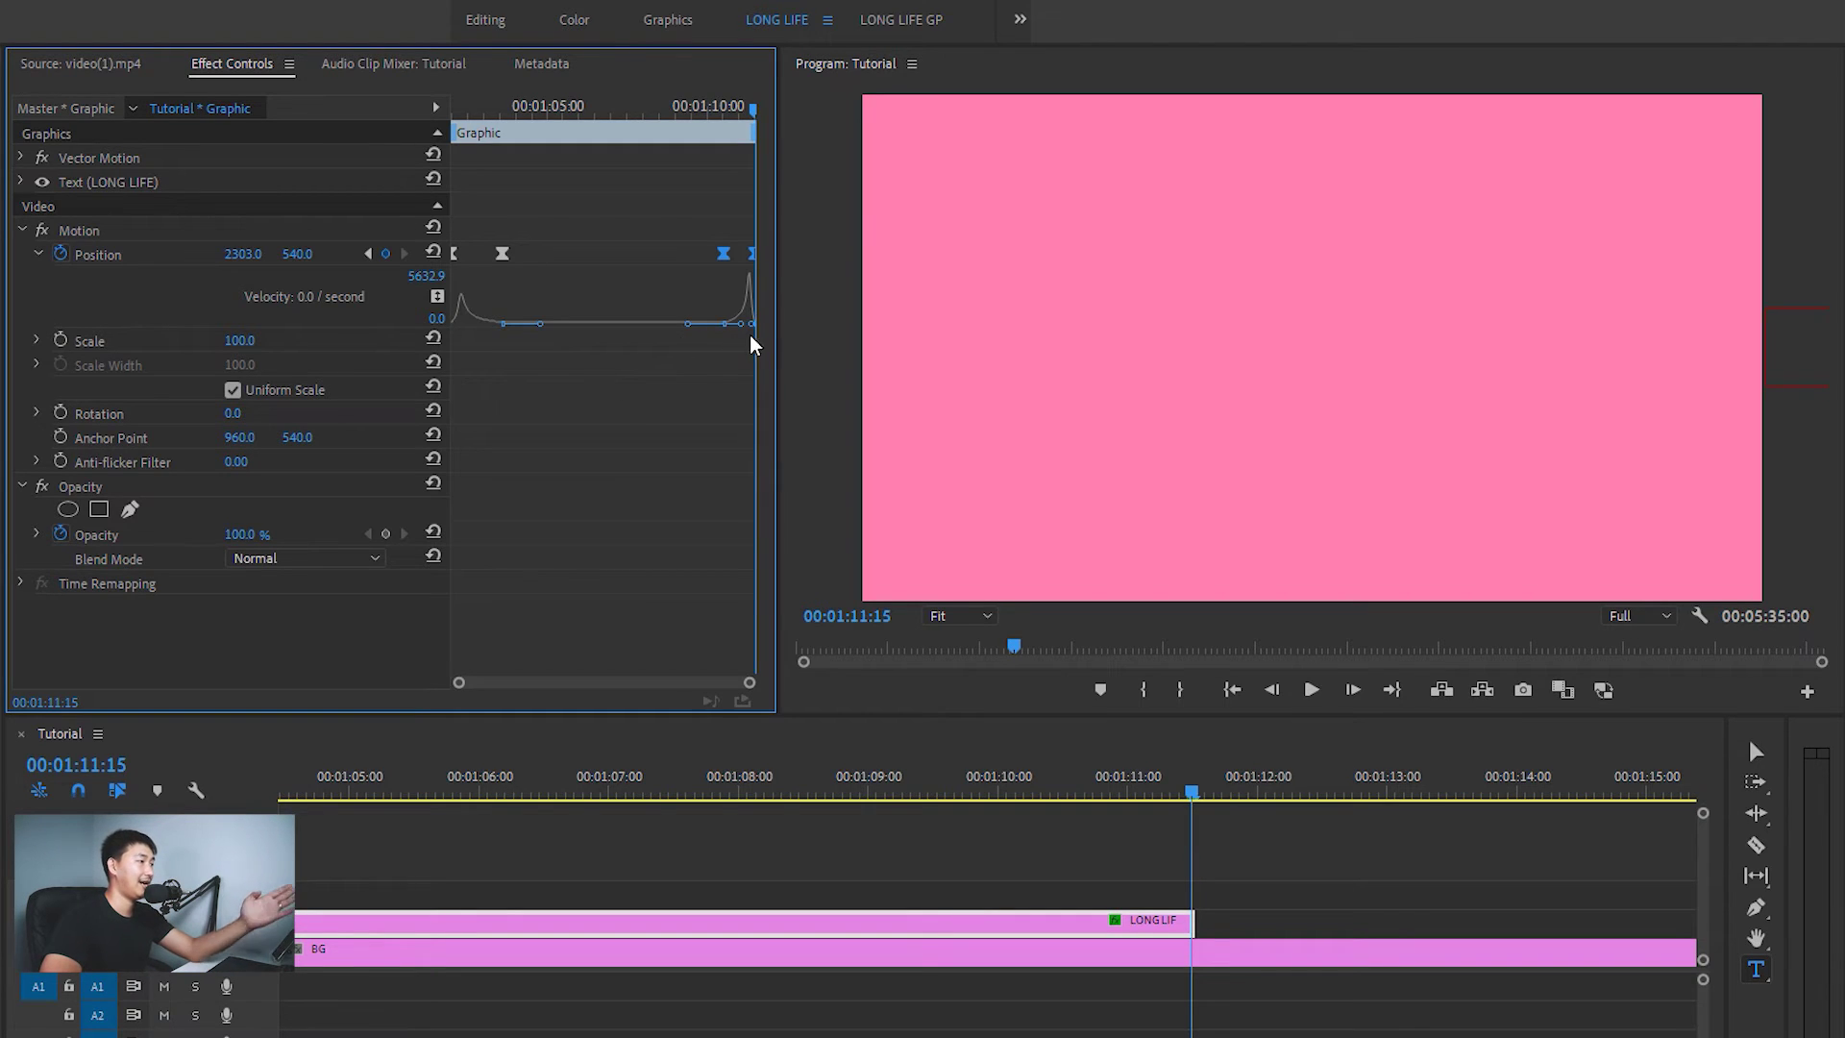
Play the LONG LIFE title from its start, then replay its exit with the timeline zoomed out
drag(683, 111, 409, 129)
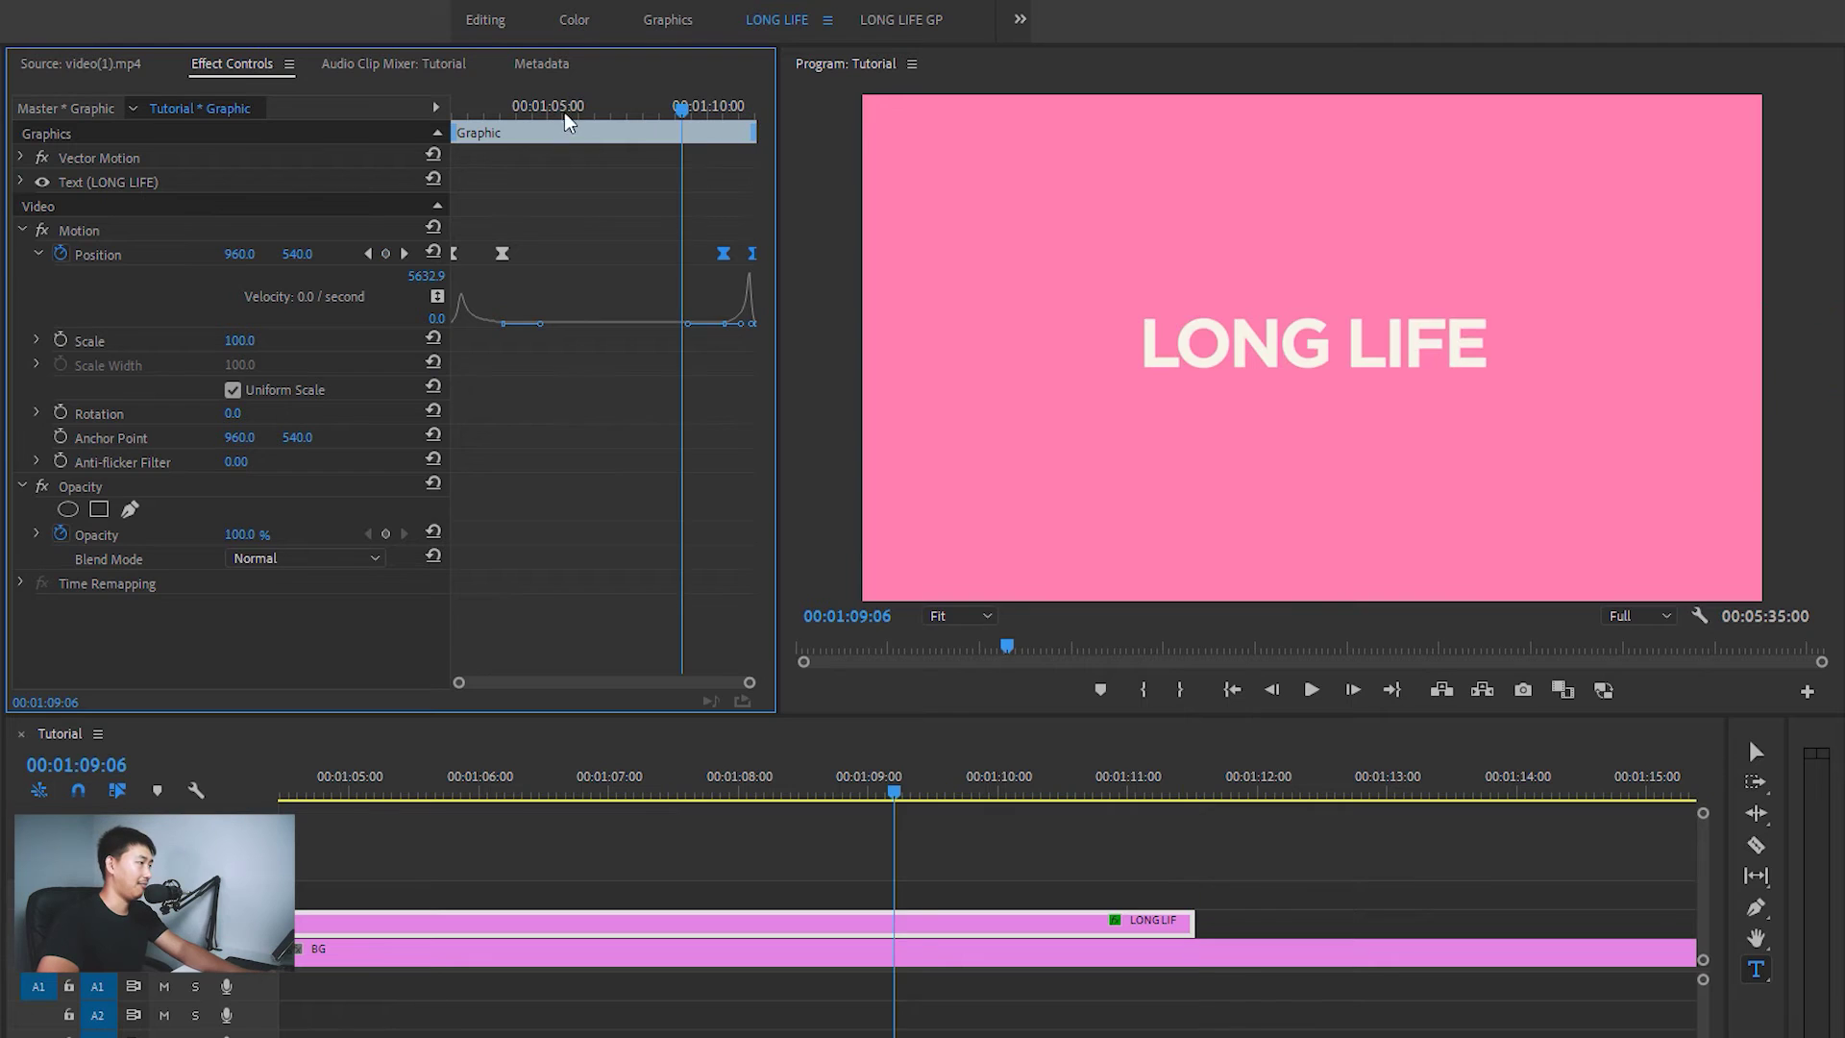
key(space)
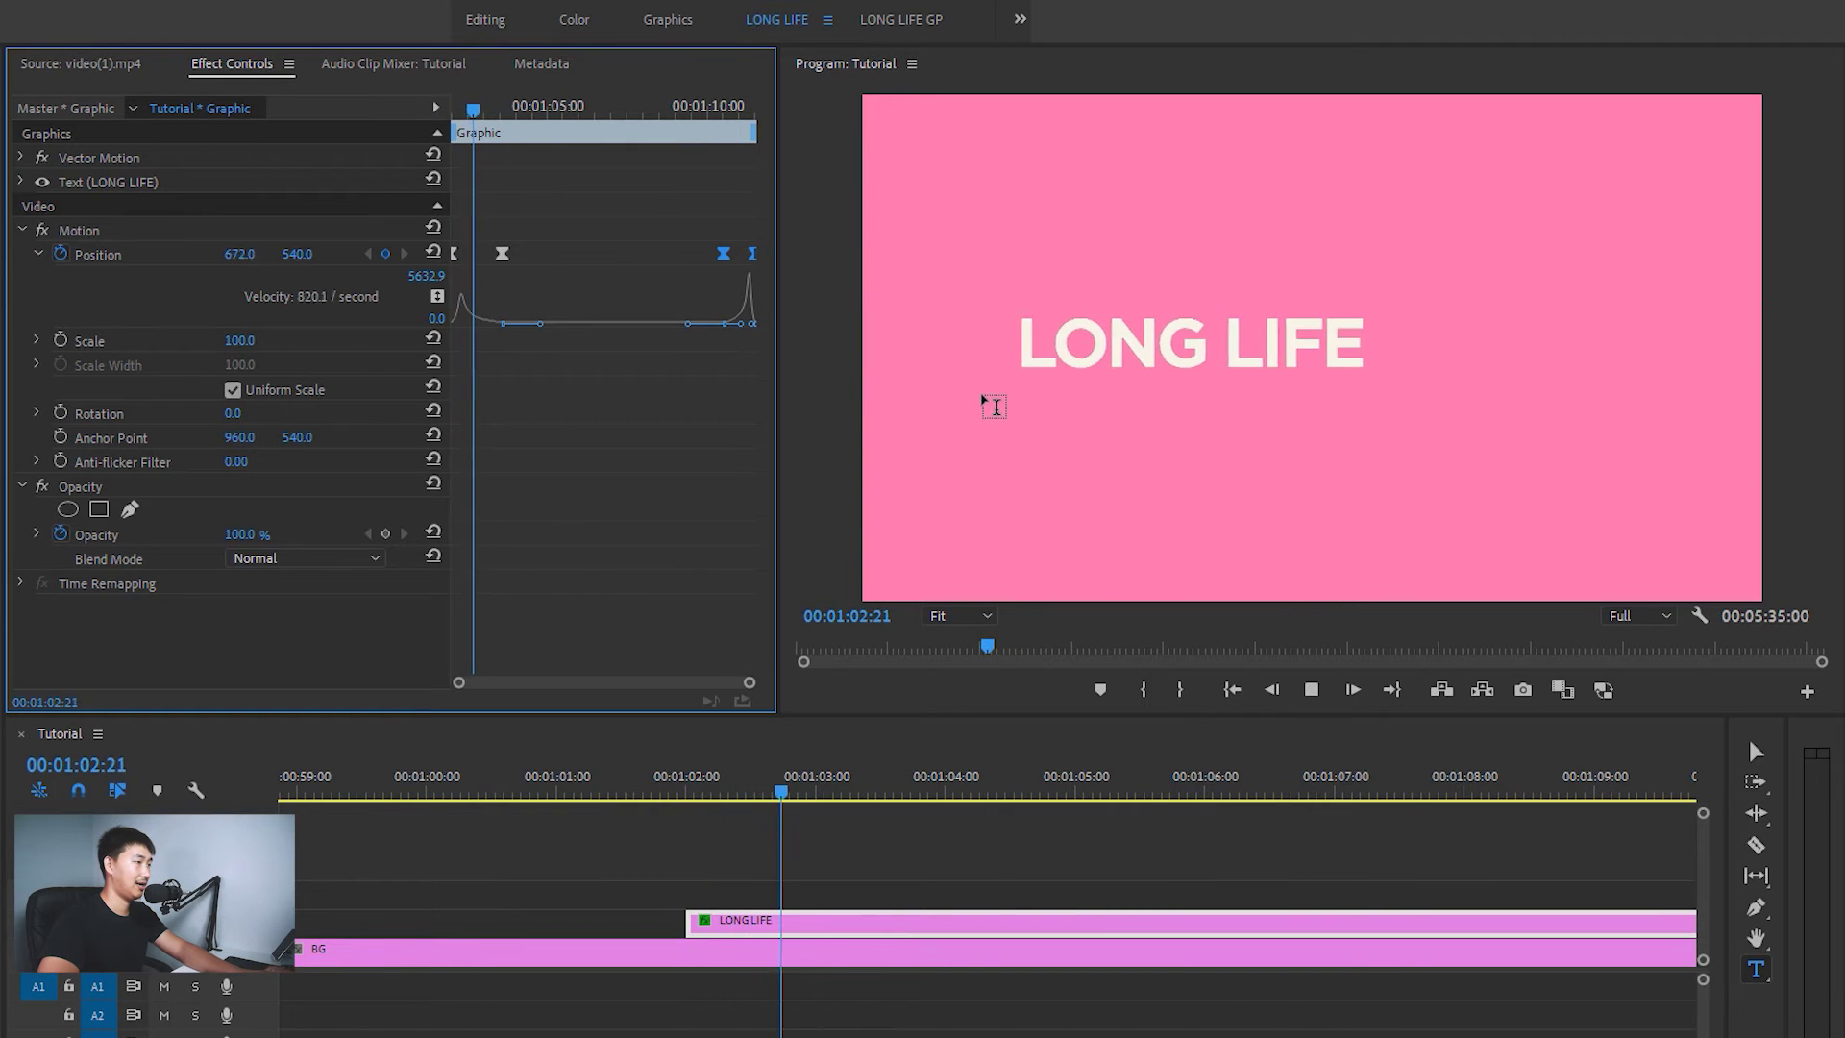
click(683, 104)
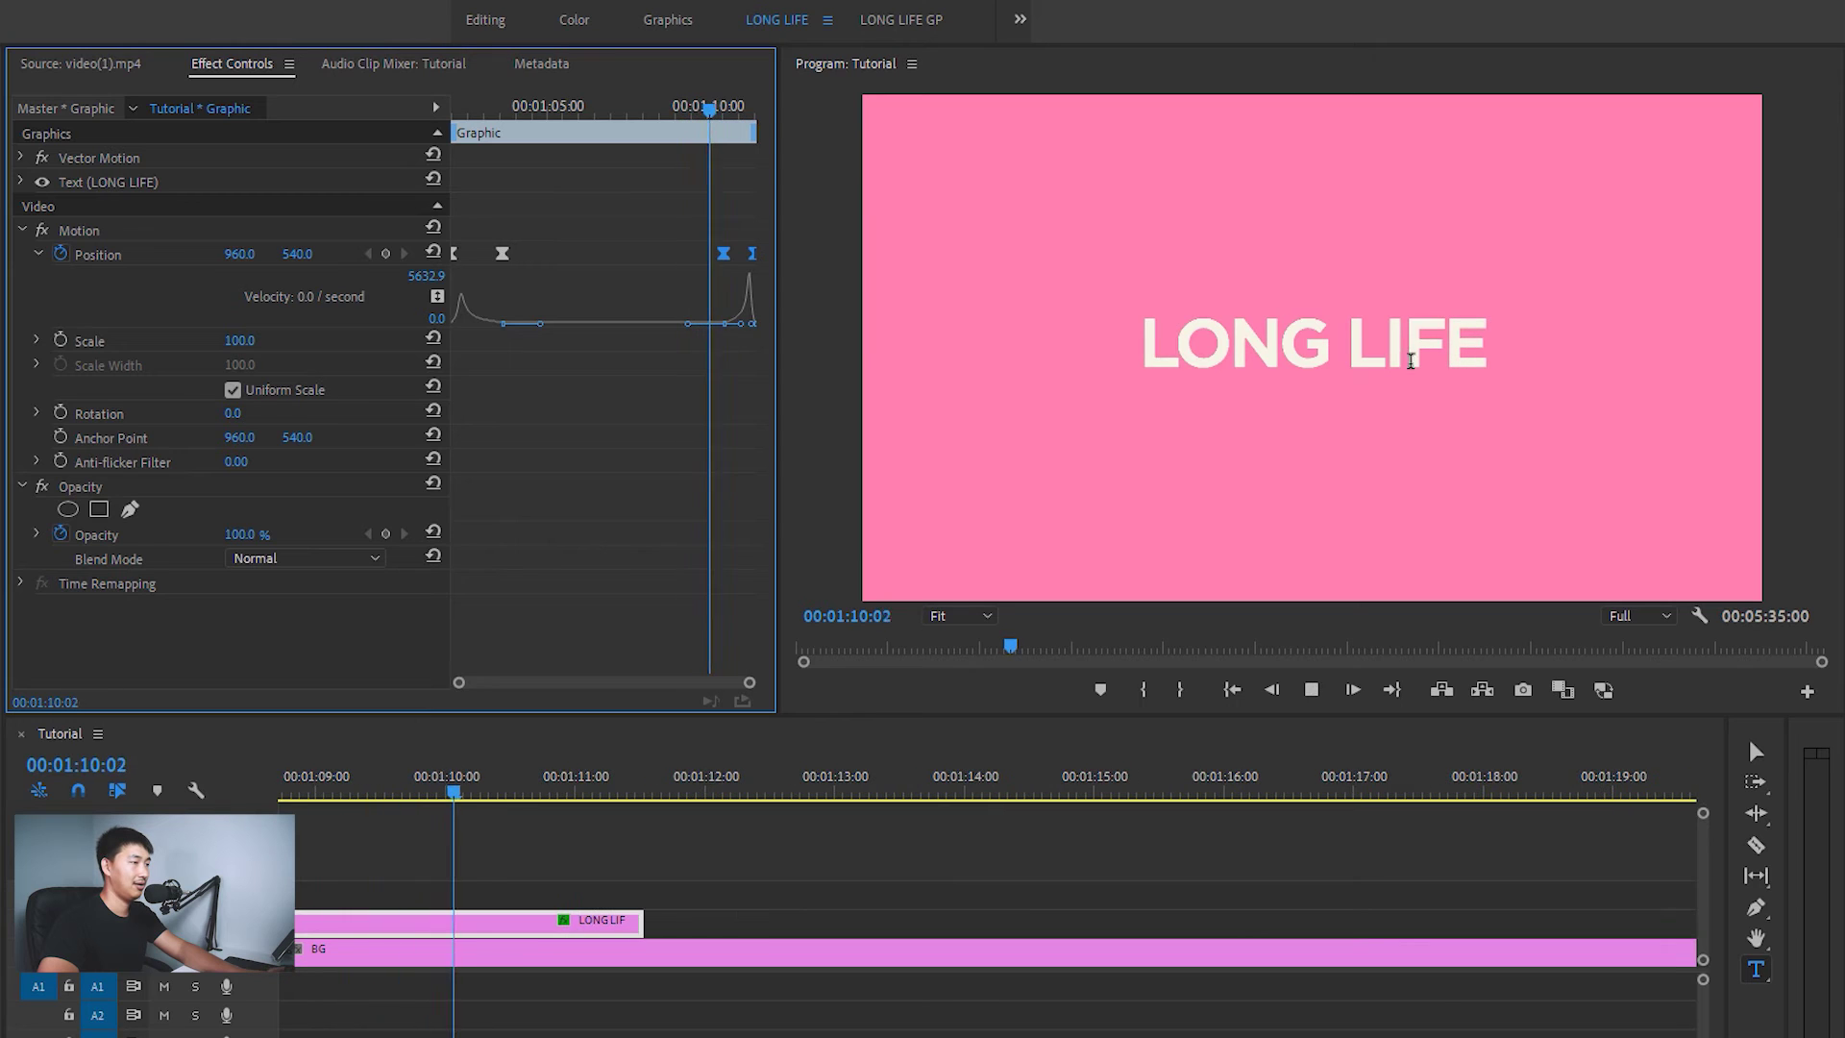
click(1339, 346)
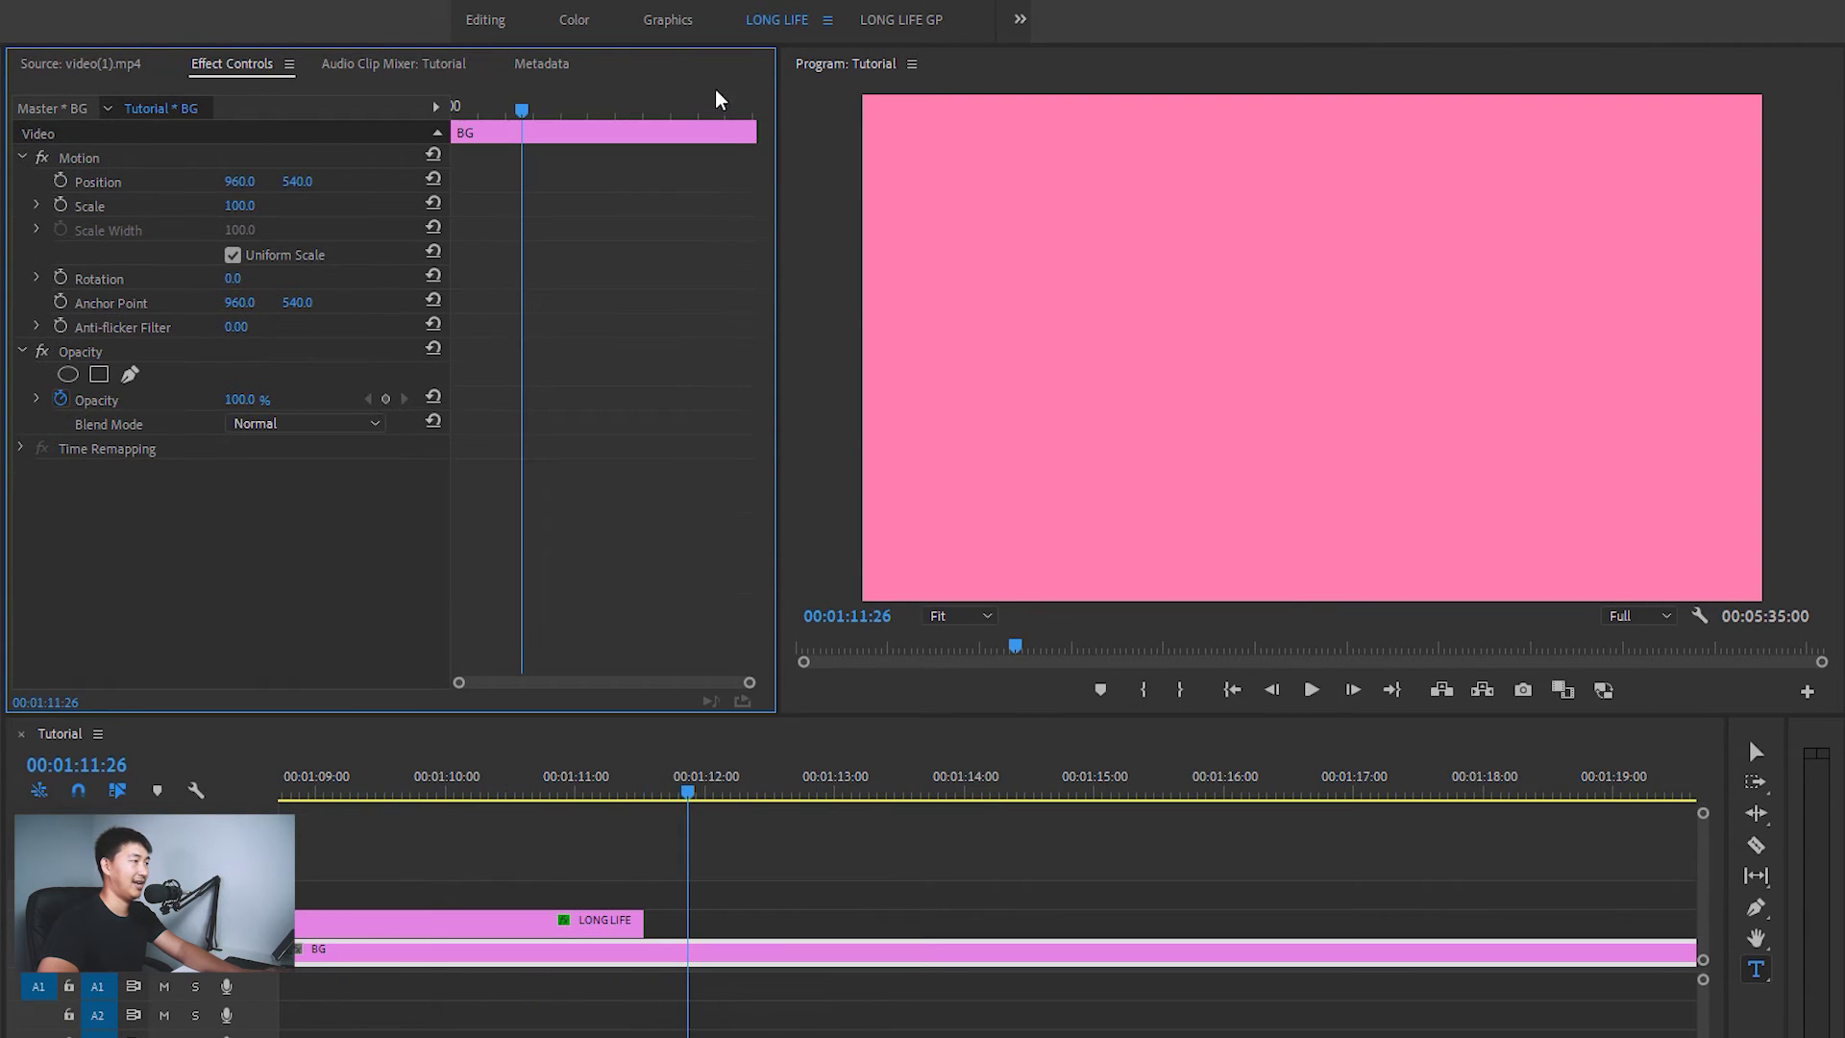
click(562, 780)
key(space)
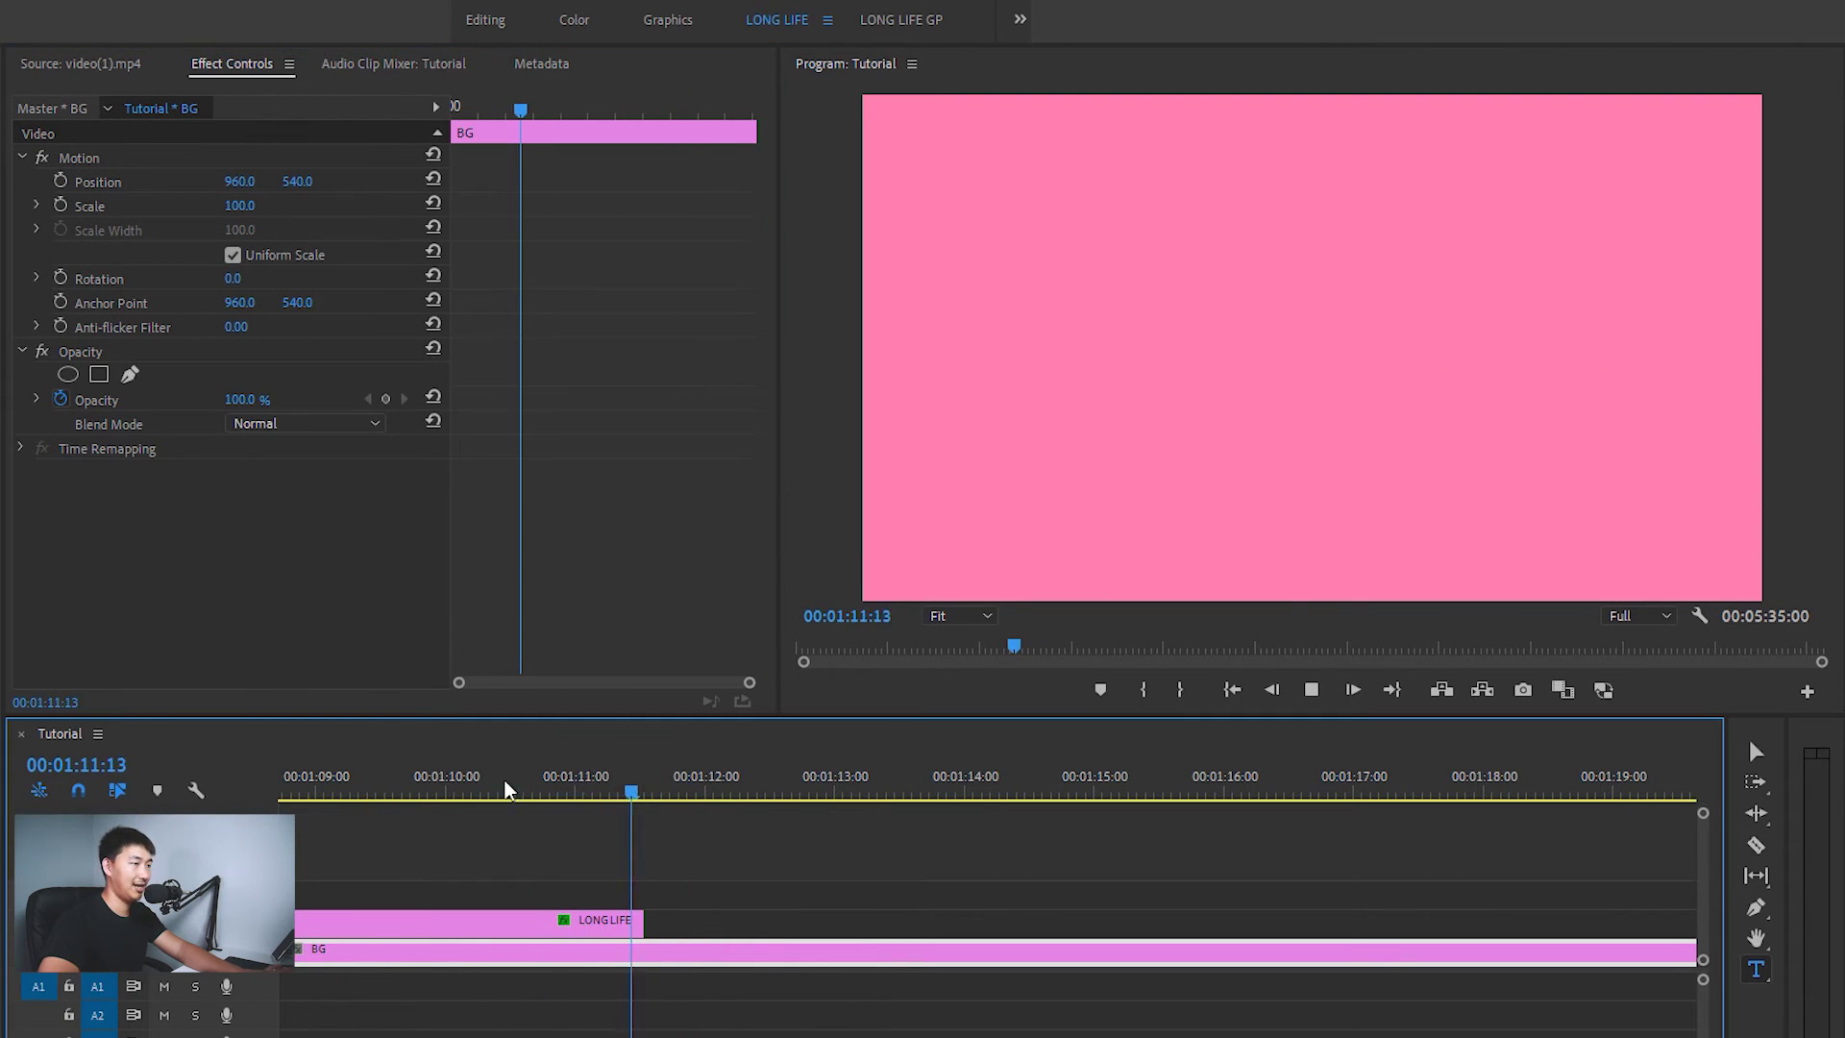
click(441, 781)
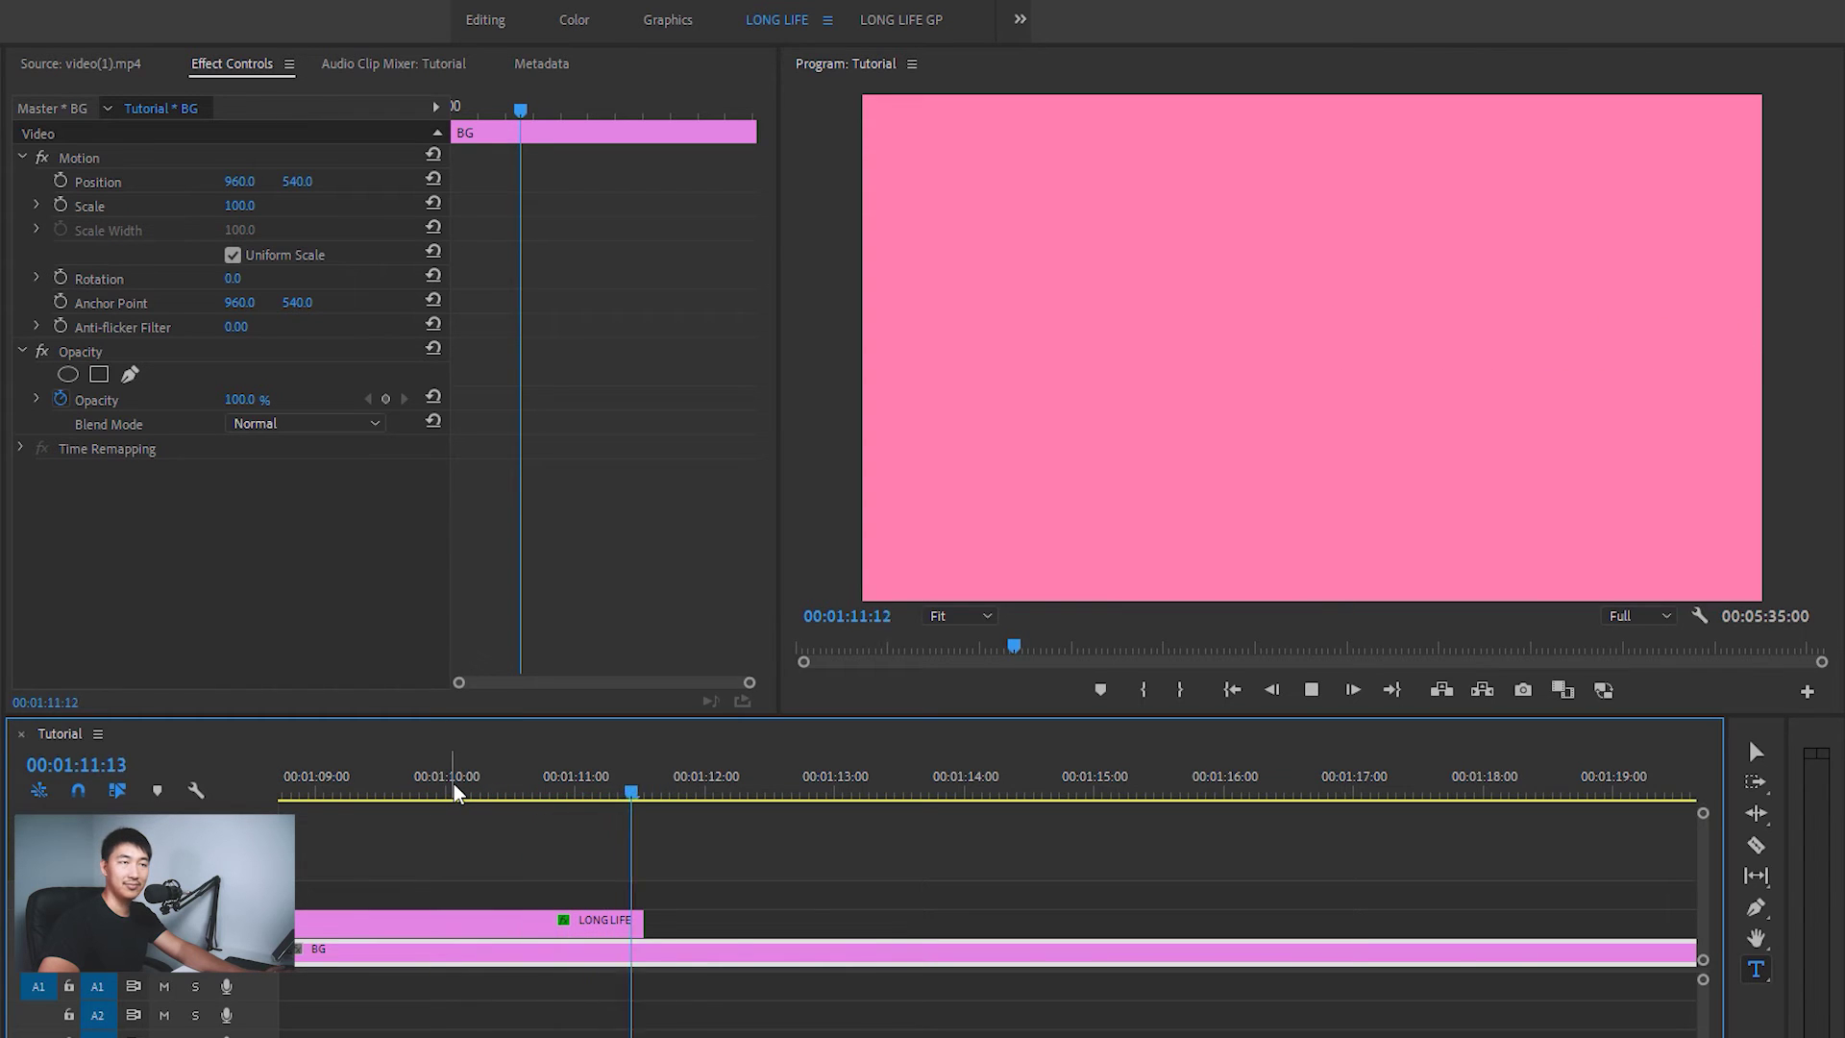
key(minus)
click(593, 792)
key(minus)
click(1086, 871)
key(space)
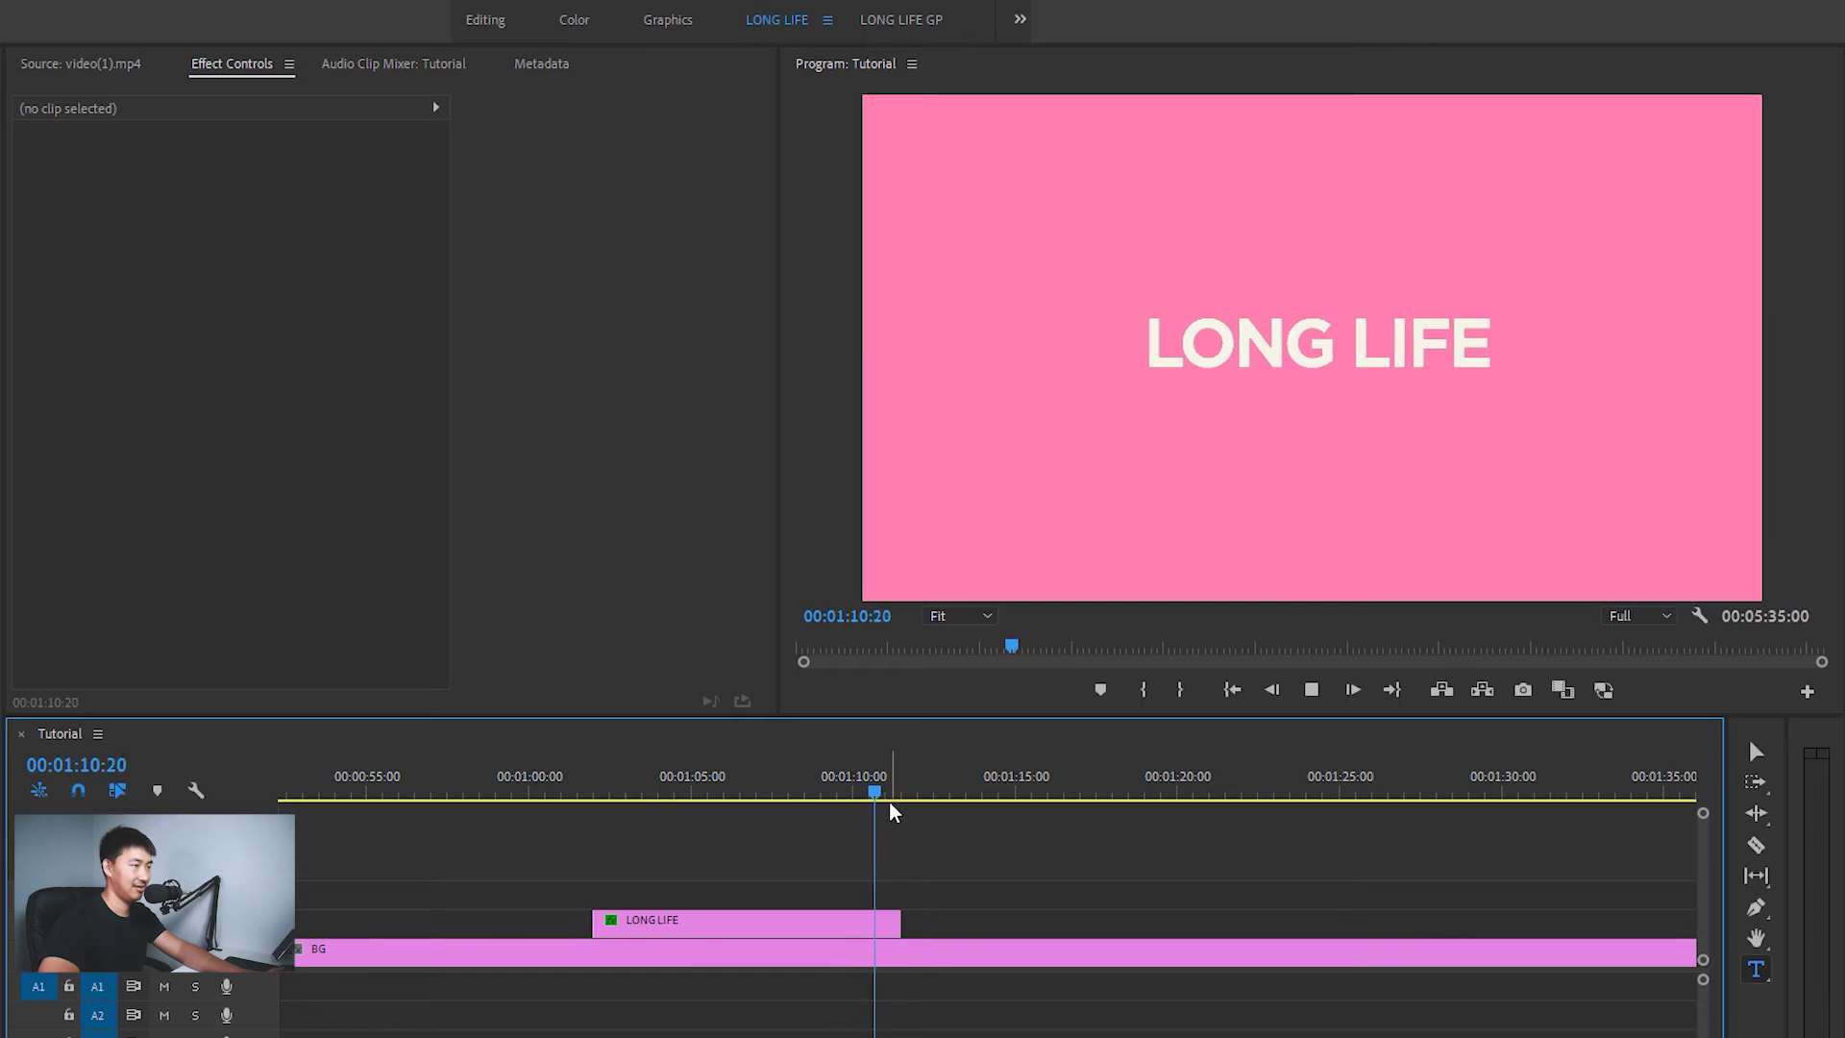
Stop playback, rezoom the timeline and replay the LONG LIFE title landing
key(space)
key(d)
click(1247, 853)
key(minus)
key(minus)
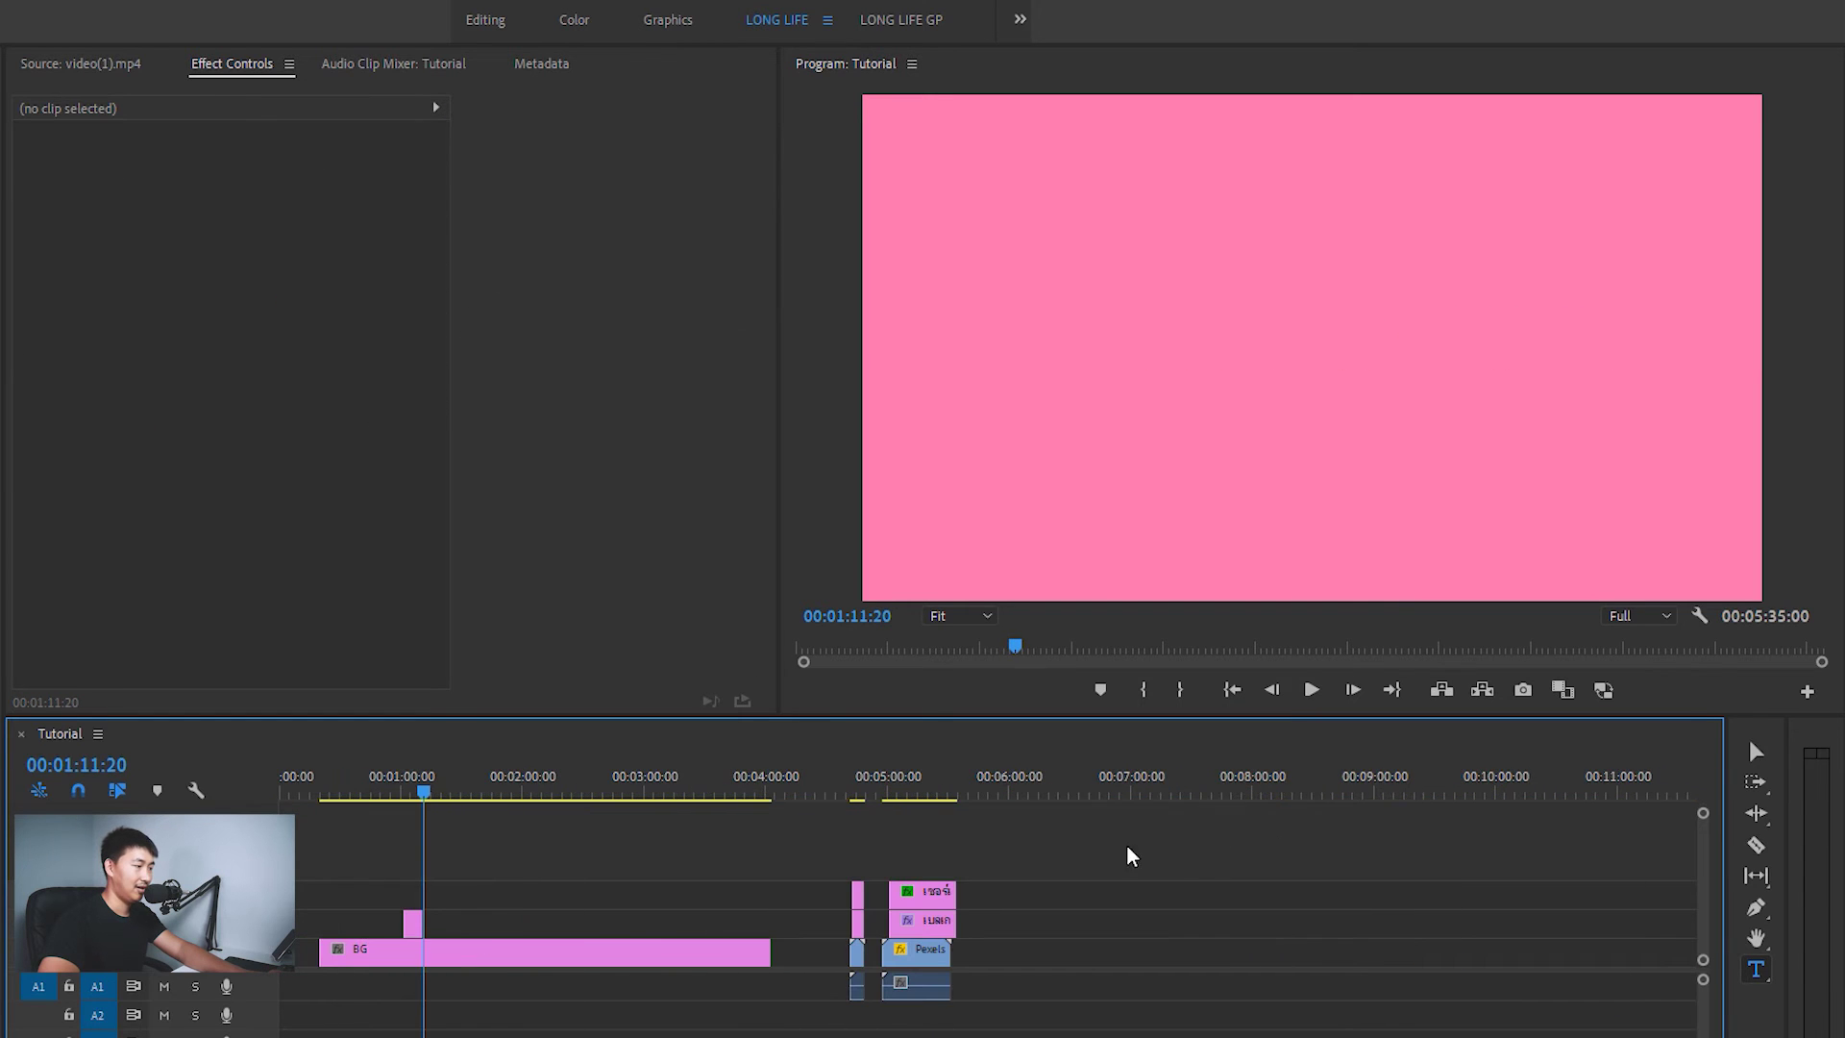
key(equal)
key(equal)
click(780, 783)
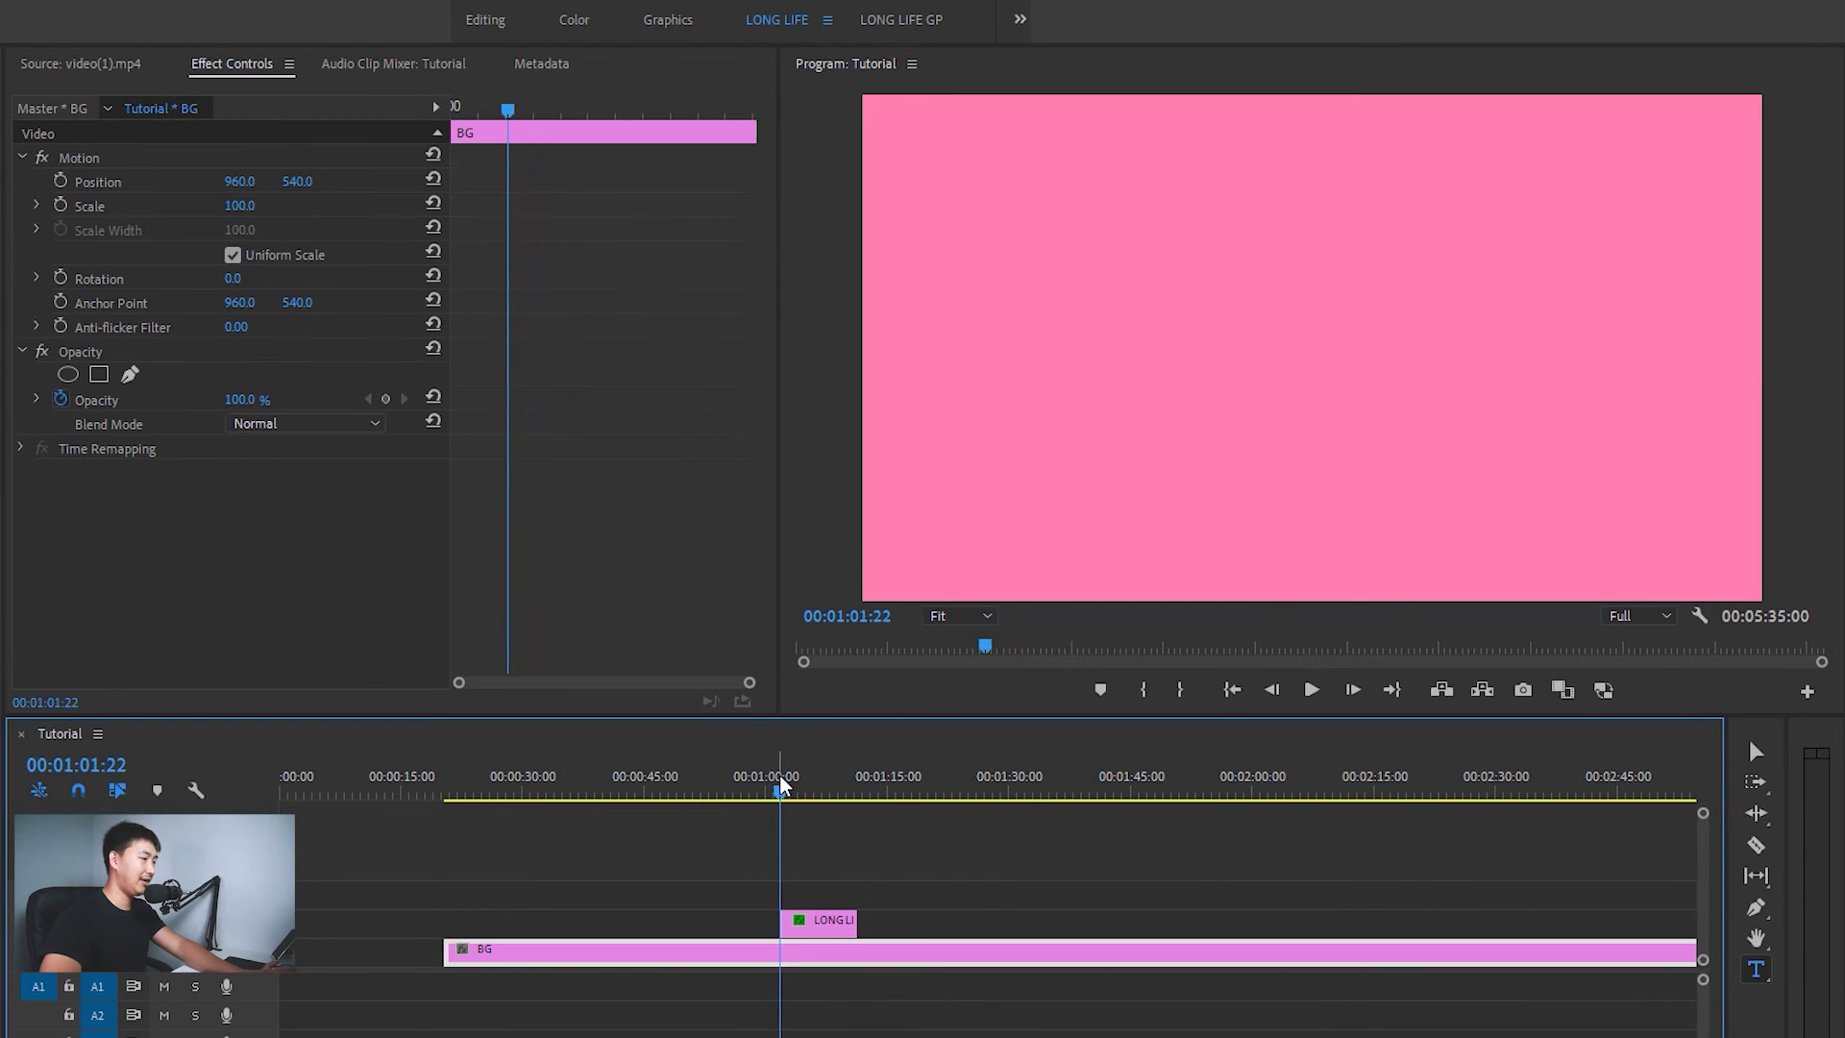
key(space)
key(space)
key(d)
key(minus)
key(minus)
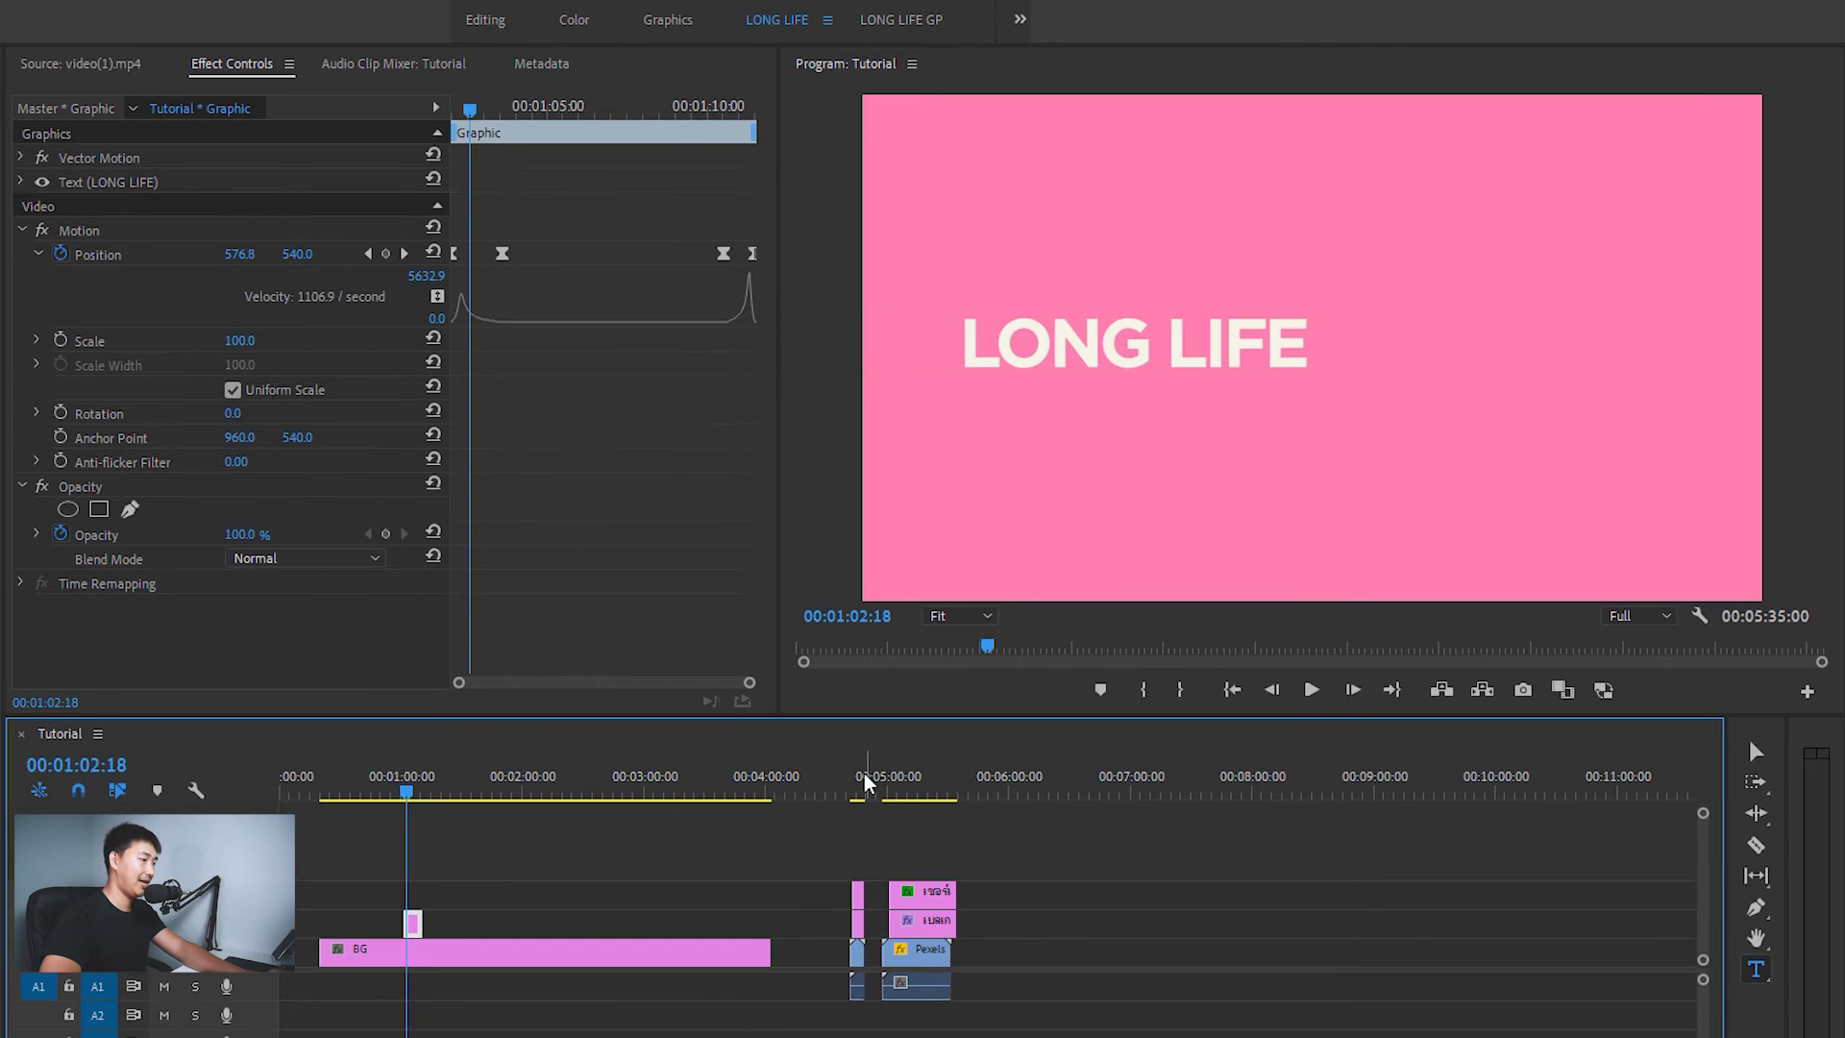
Jump to the grilled-pork Thai titles and set a Position keyframe on หมูปิ้งเจ้าเก่า at 00:04:42:26
click(854, 783)
key(equal)
key(equal)
key(equal)
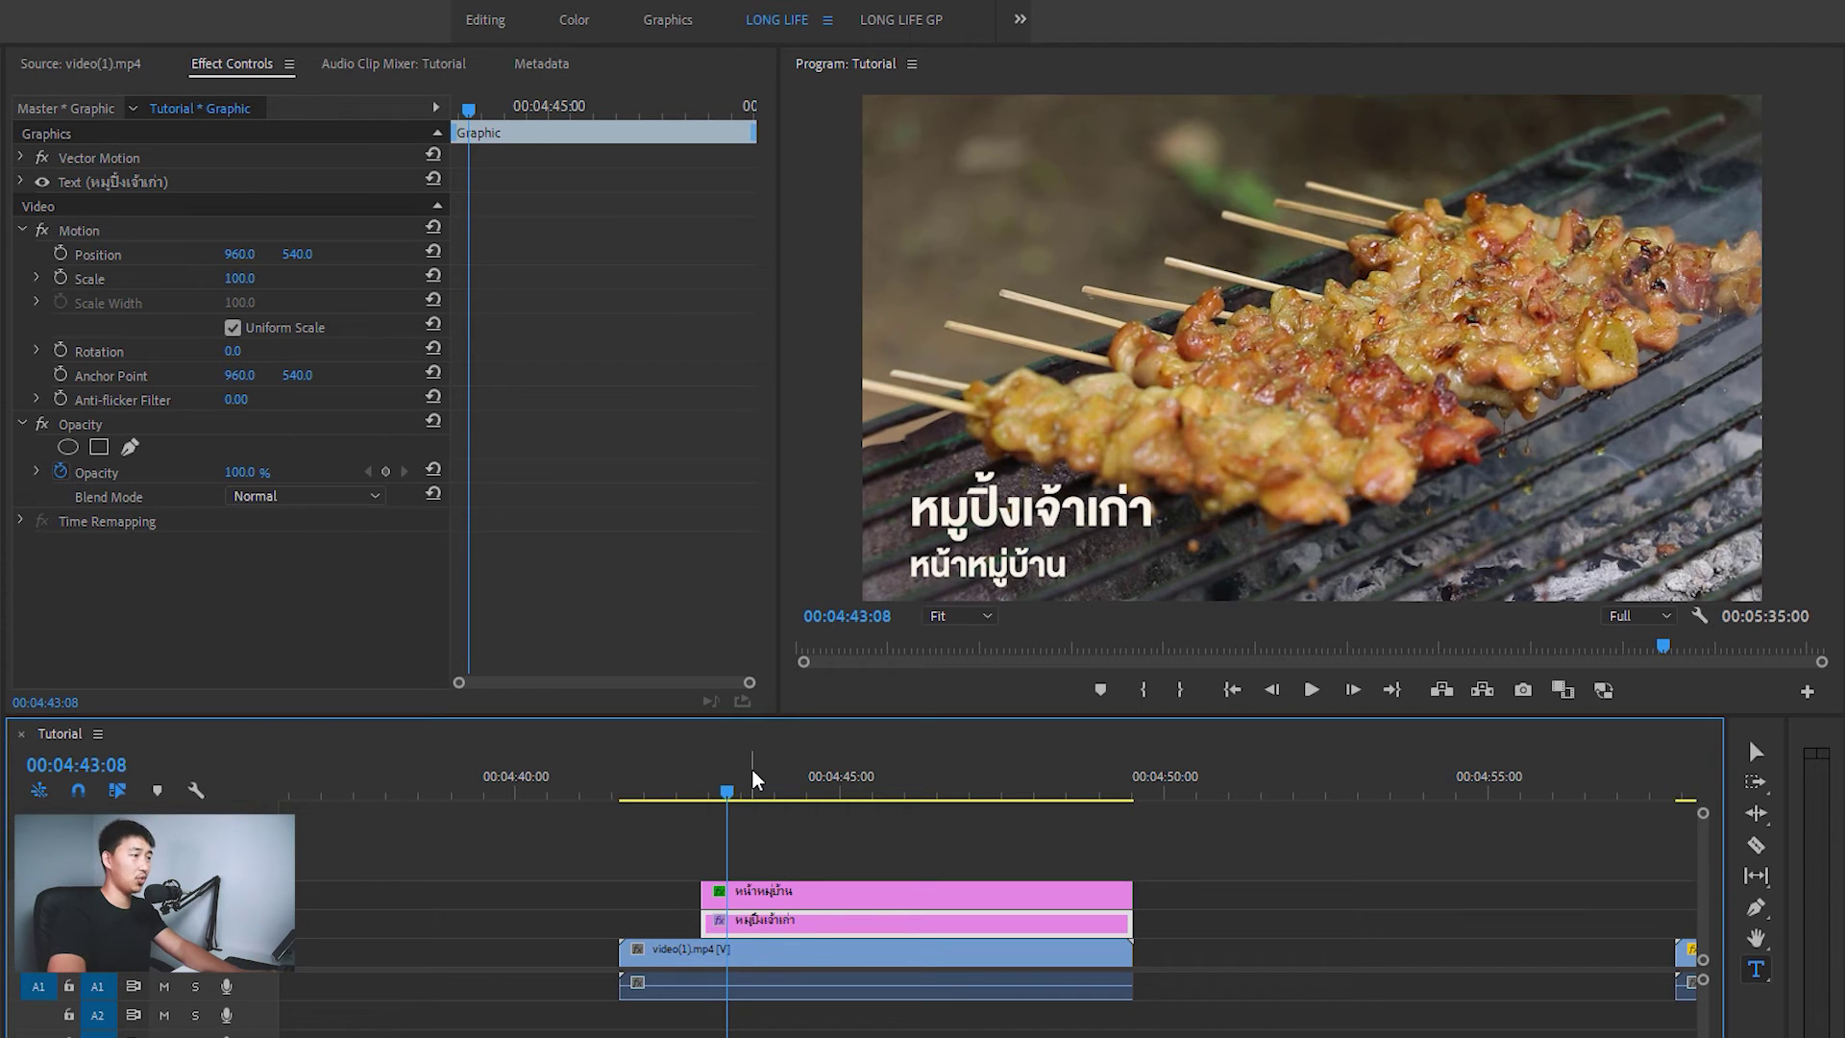
key(equal)
key(equal)
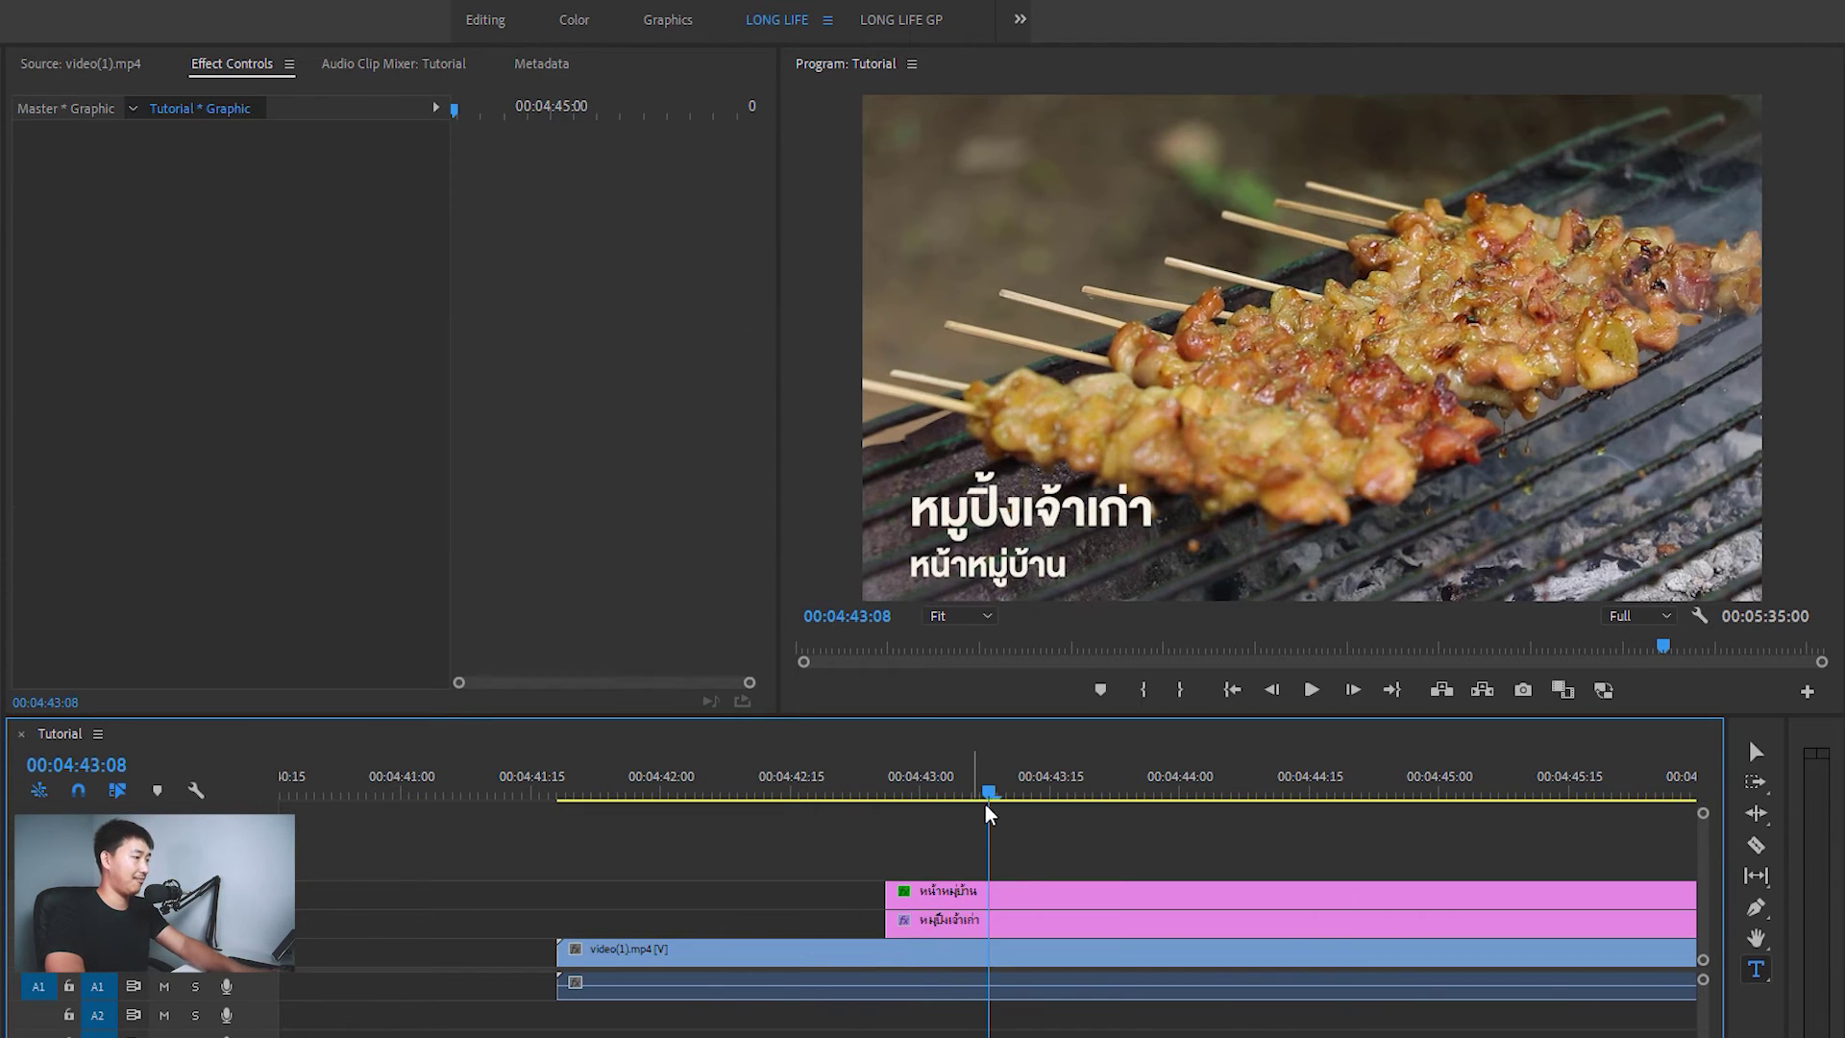
key(Up)
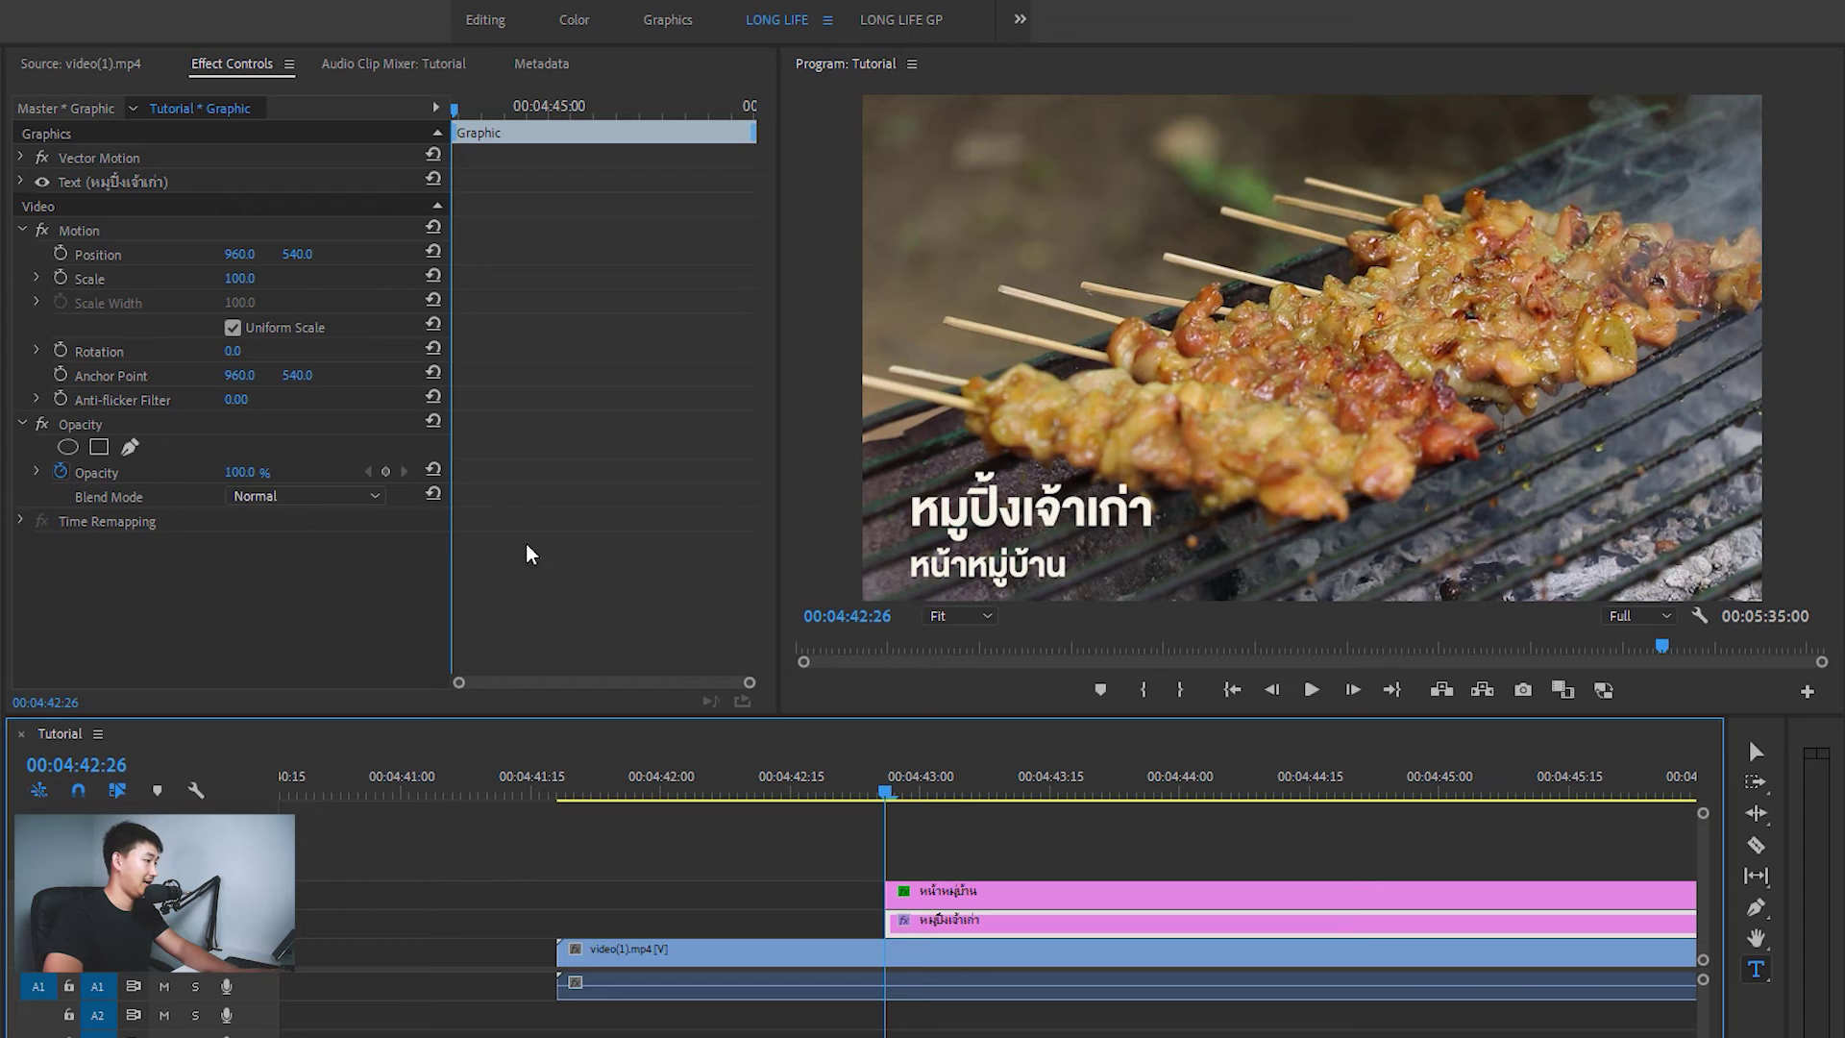
key(space)
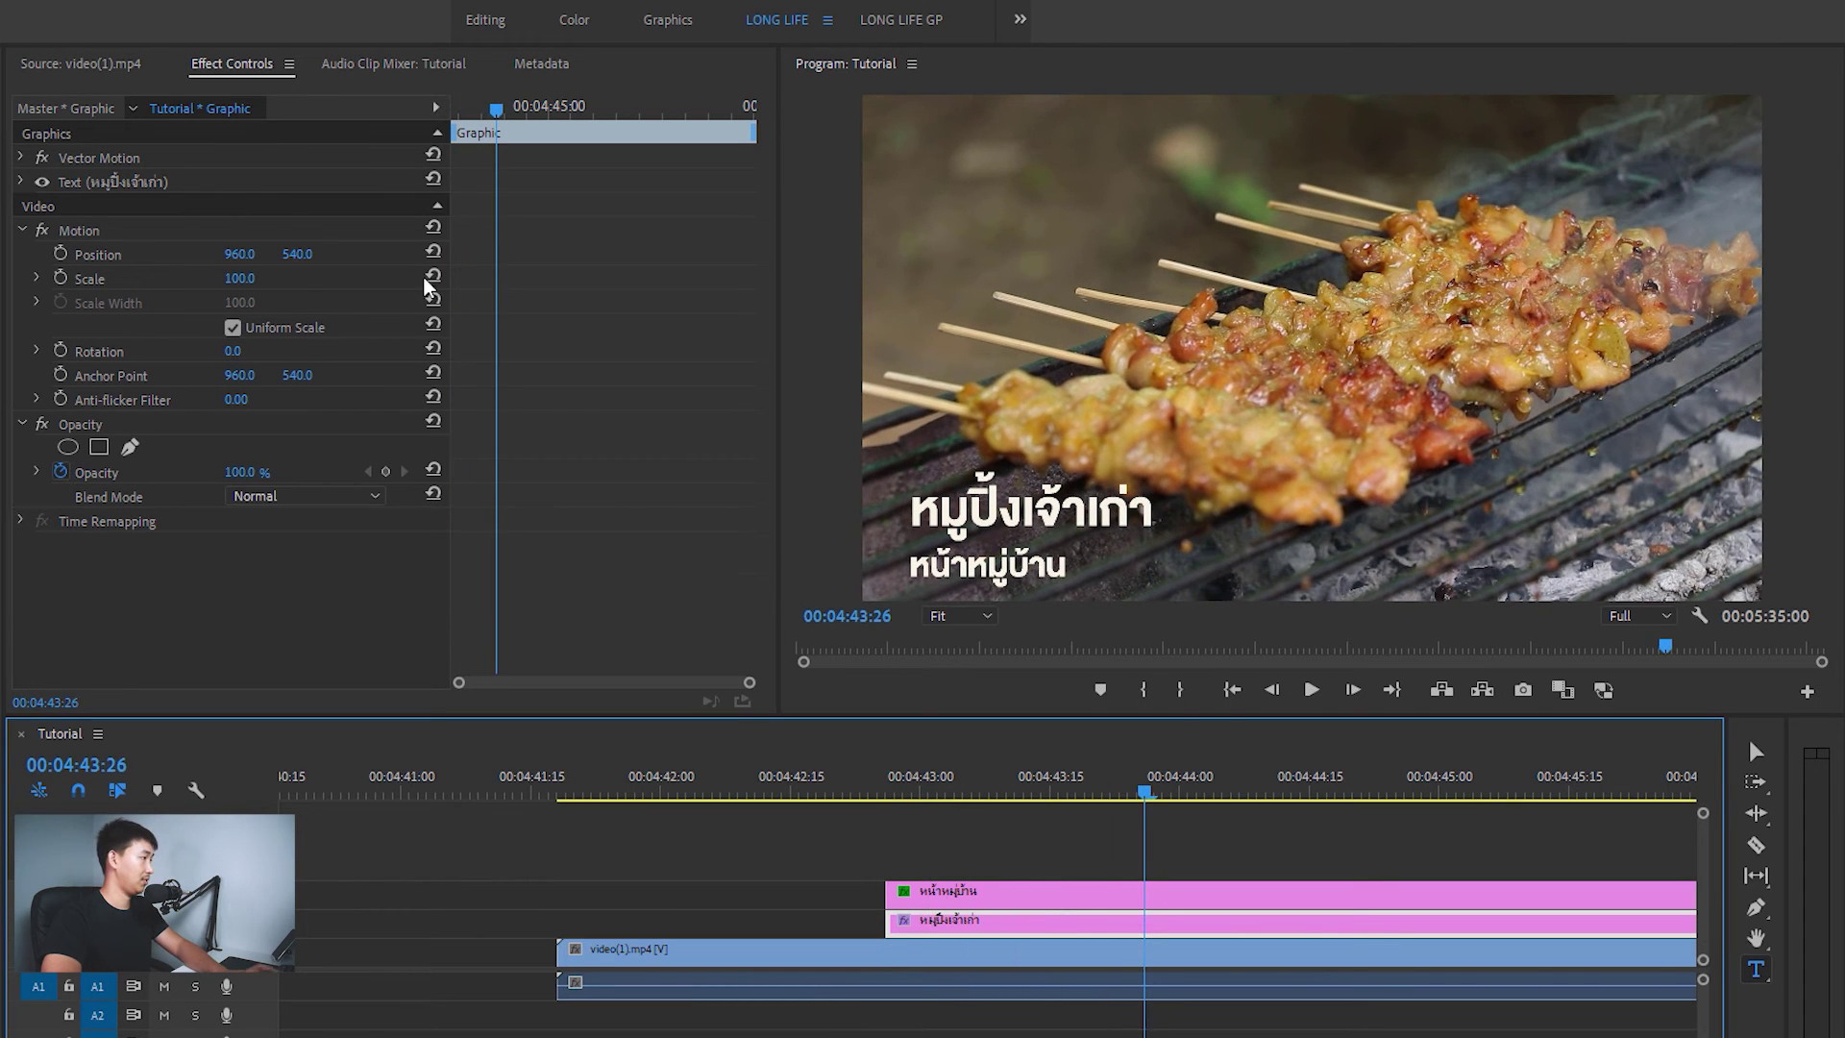
click(61, 255)
Move หมูปิ้งเจ้าเก่า off-screen left at the clip start and apply Ease In and Ease Out
drag(496, 109, 454, 109)
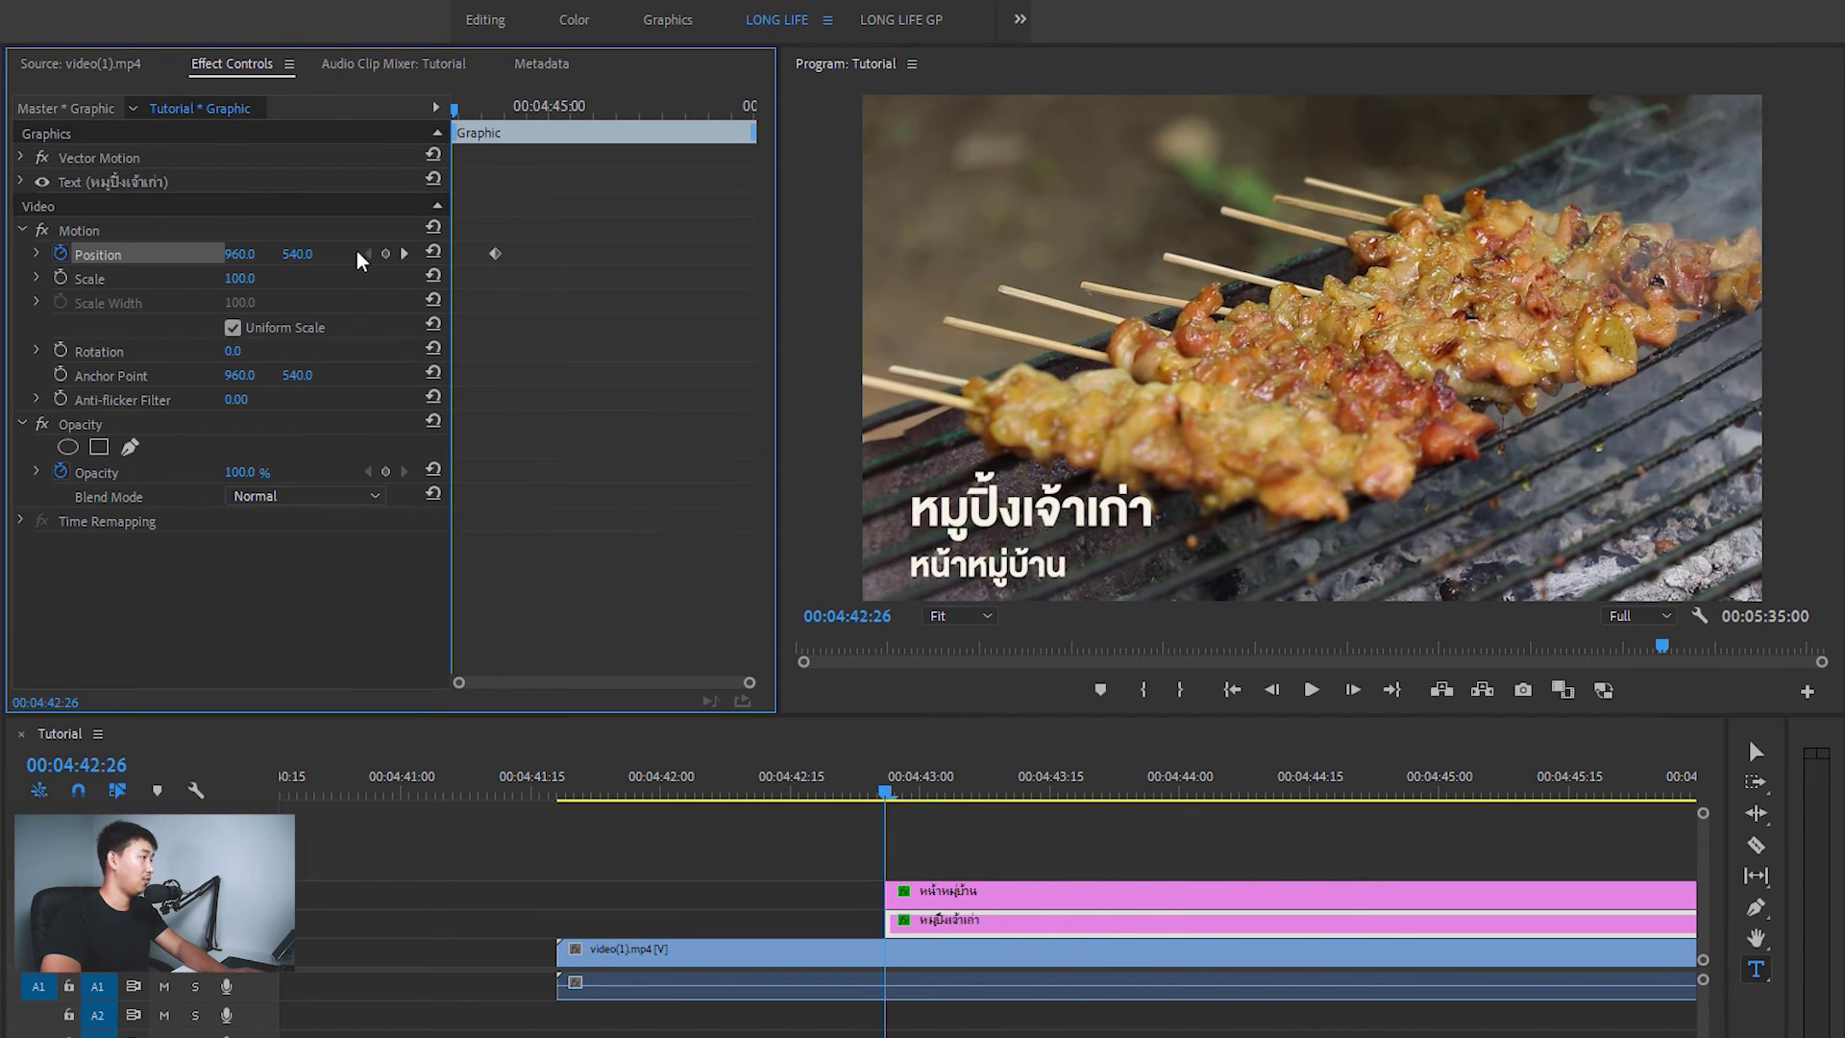
drag(239, 254, 102, 254)
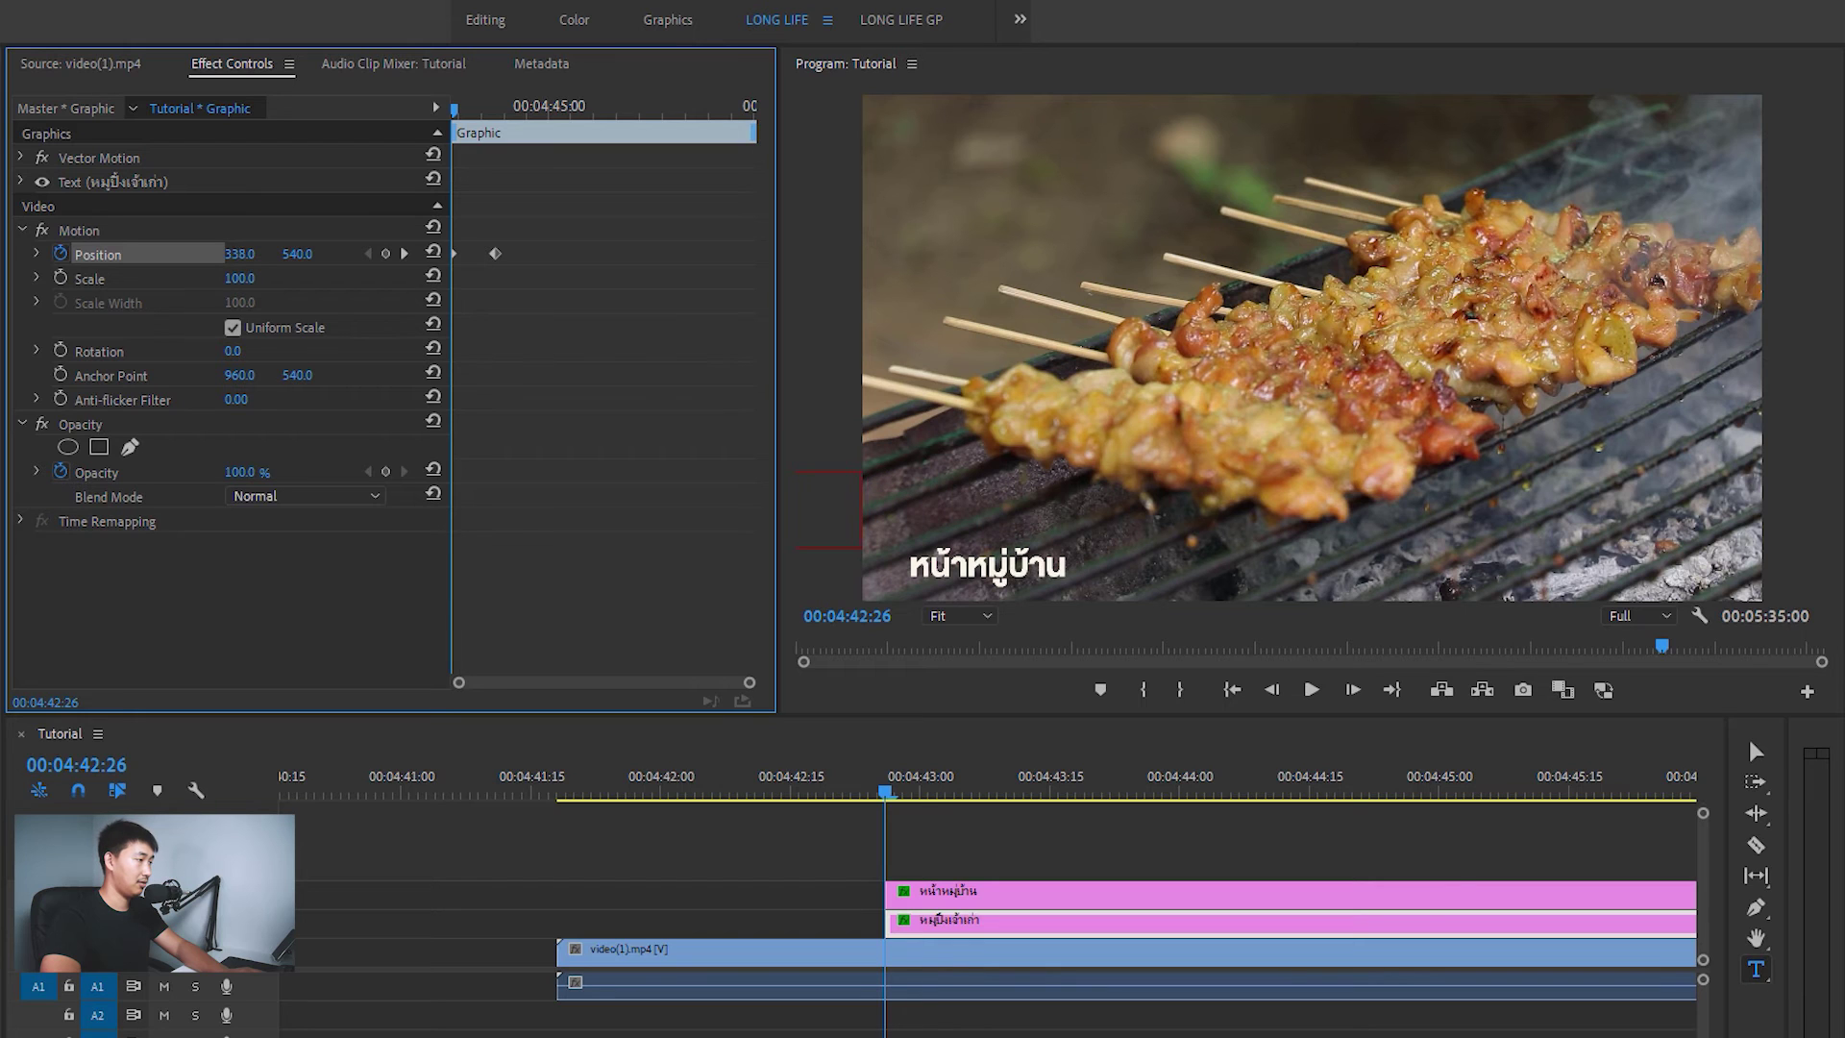
key(space)
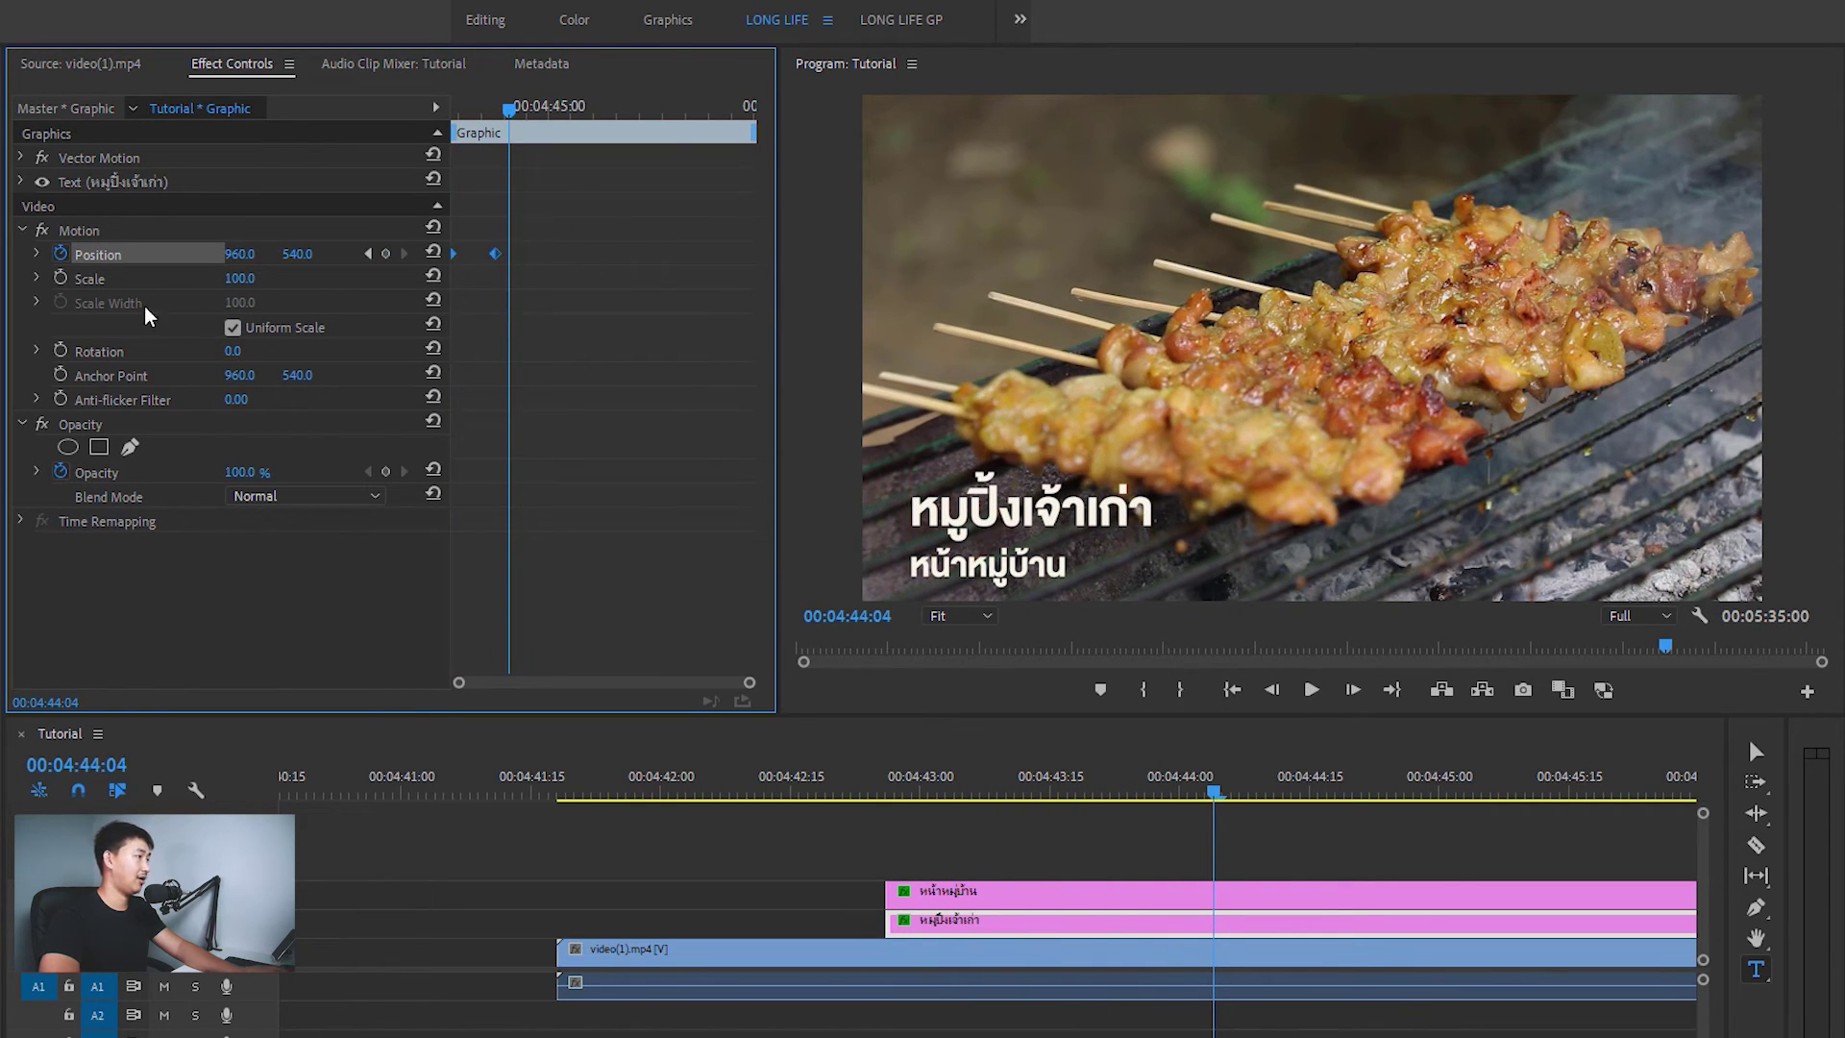
right_click(496, 254)
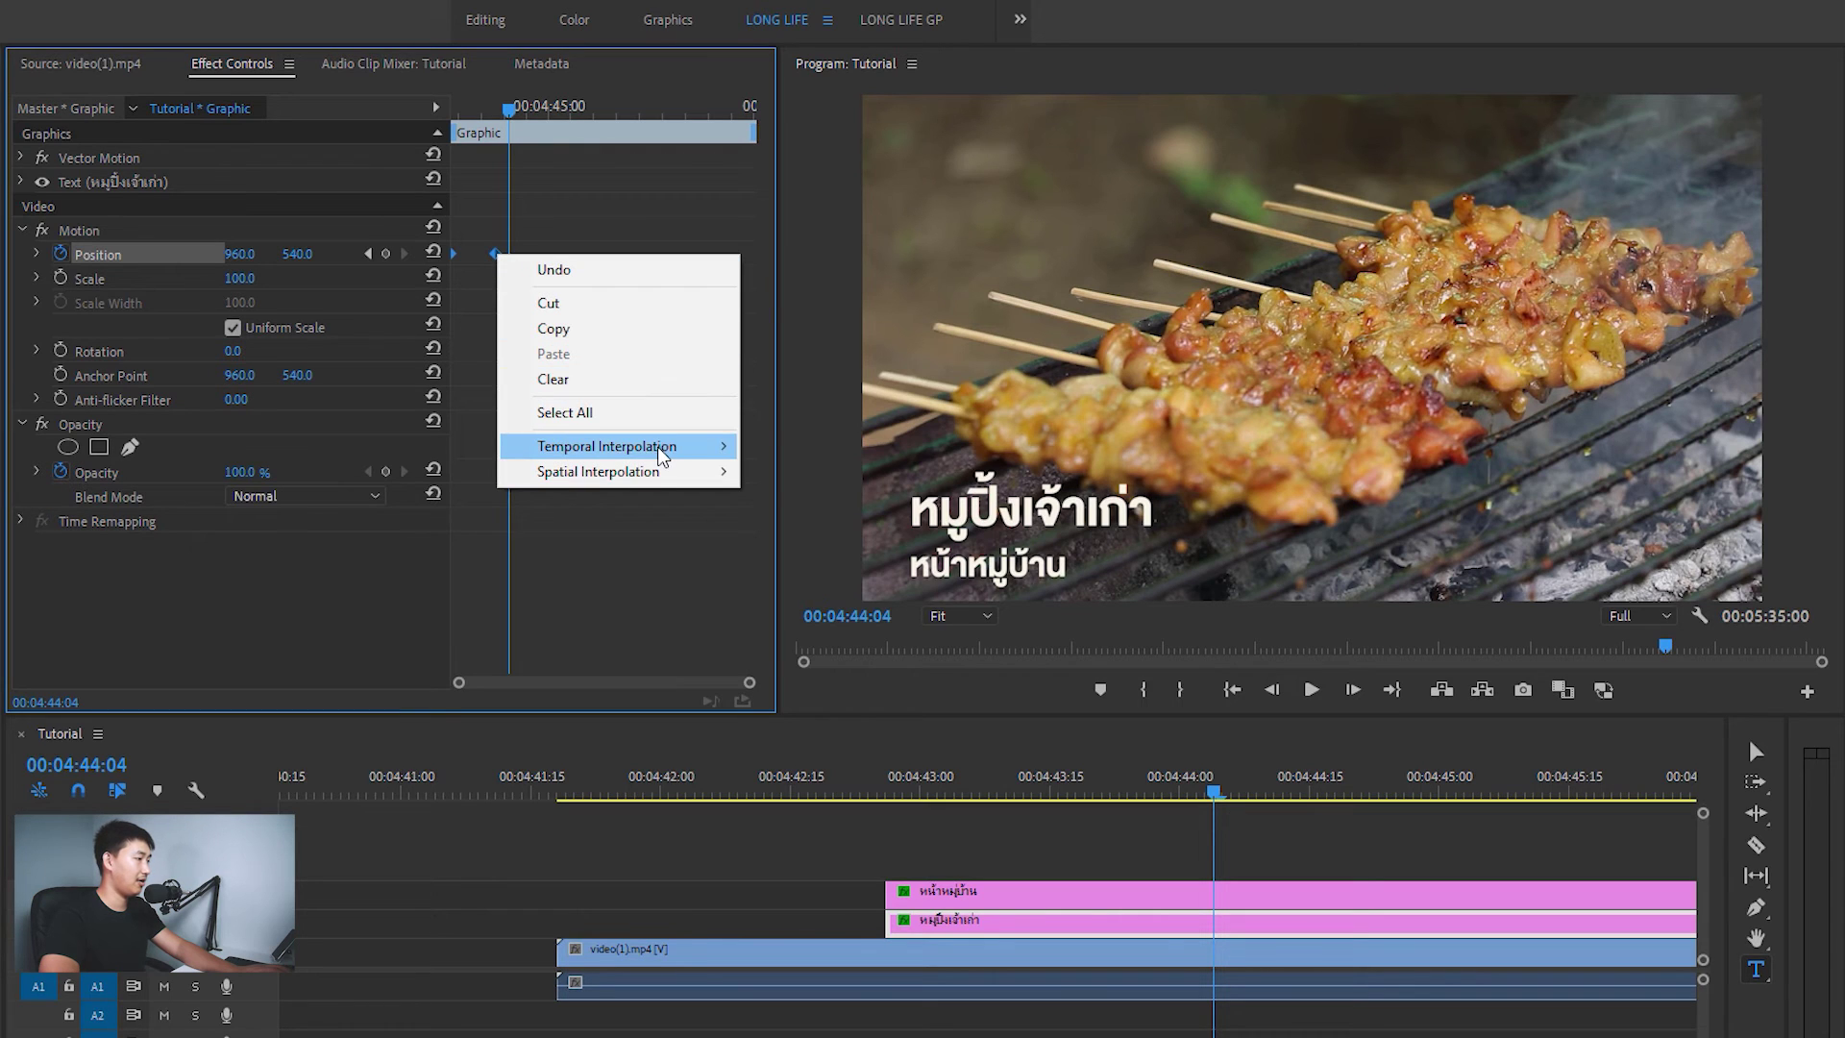
mouse_move(663, 446)
click(837, 582)
right_click(493, 255)
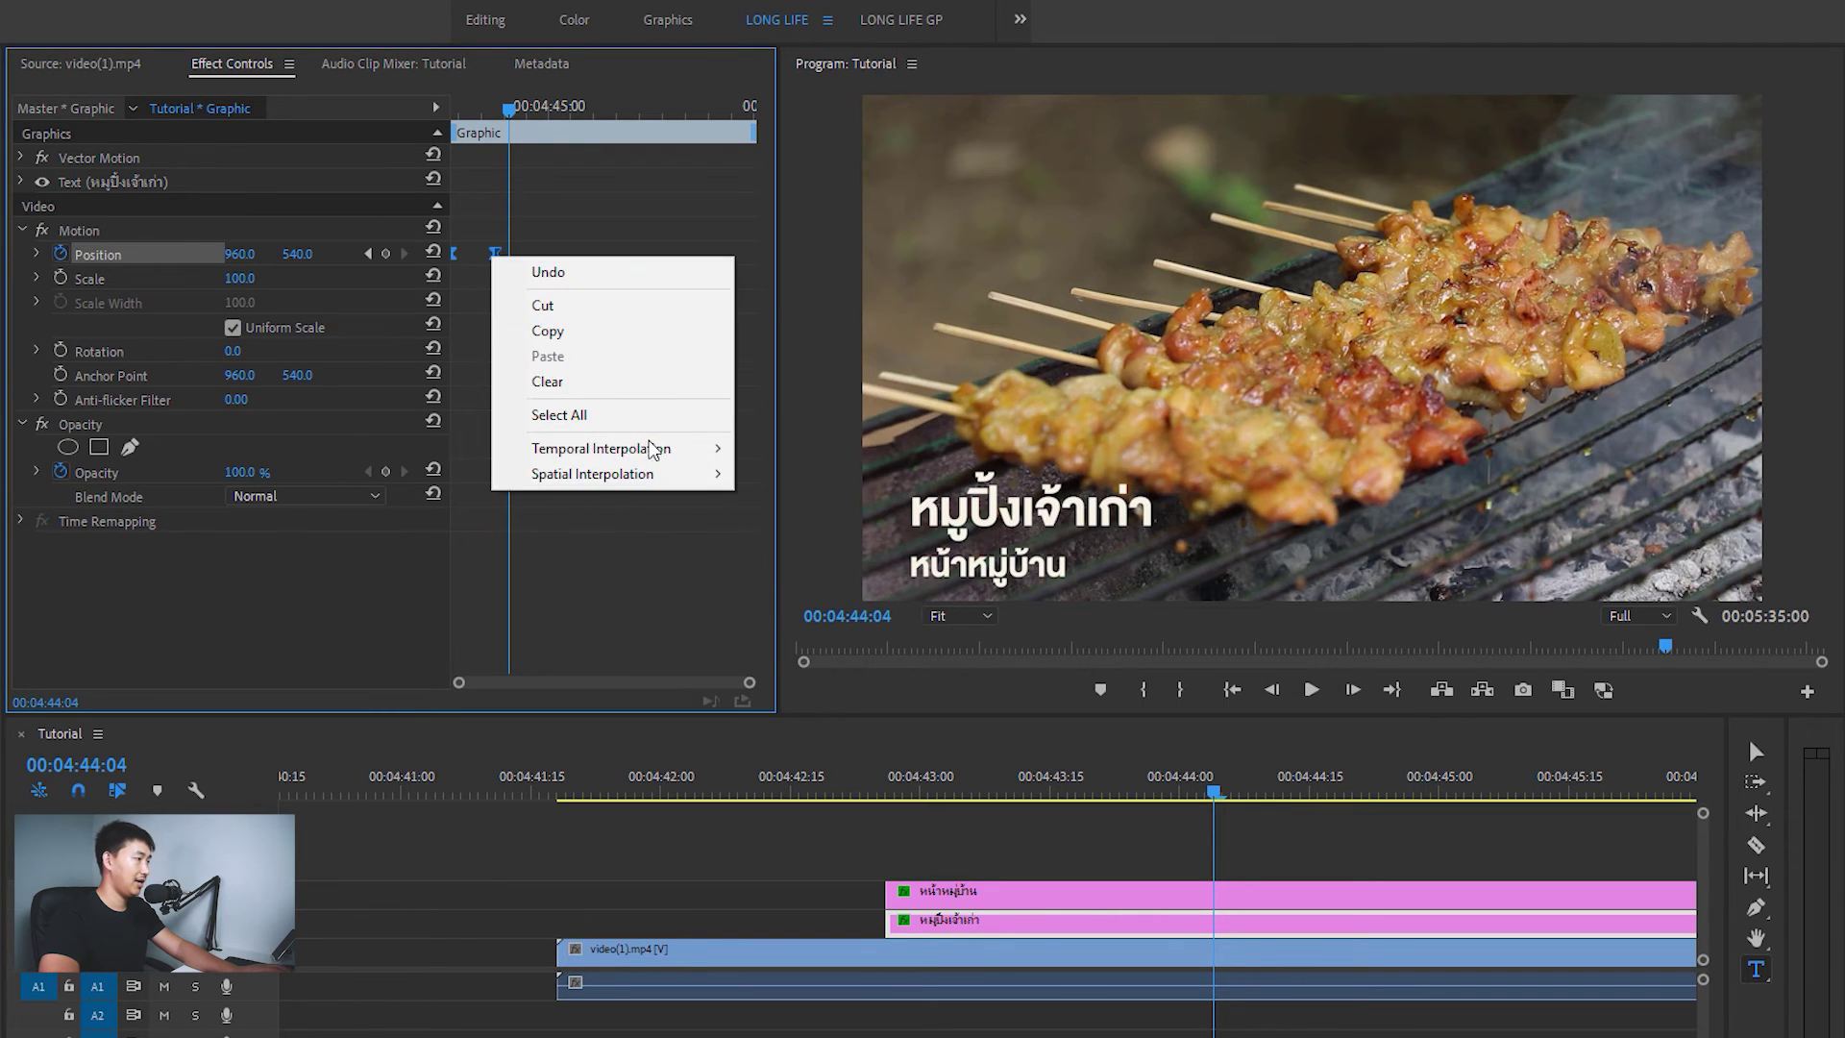
click(794, 609)
Reshape its velocity curve so the title enters fast and settles slowly, then preview it
key(Up)
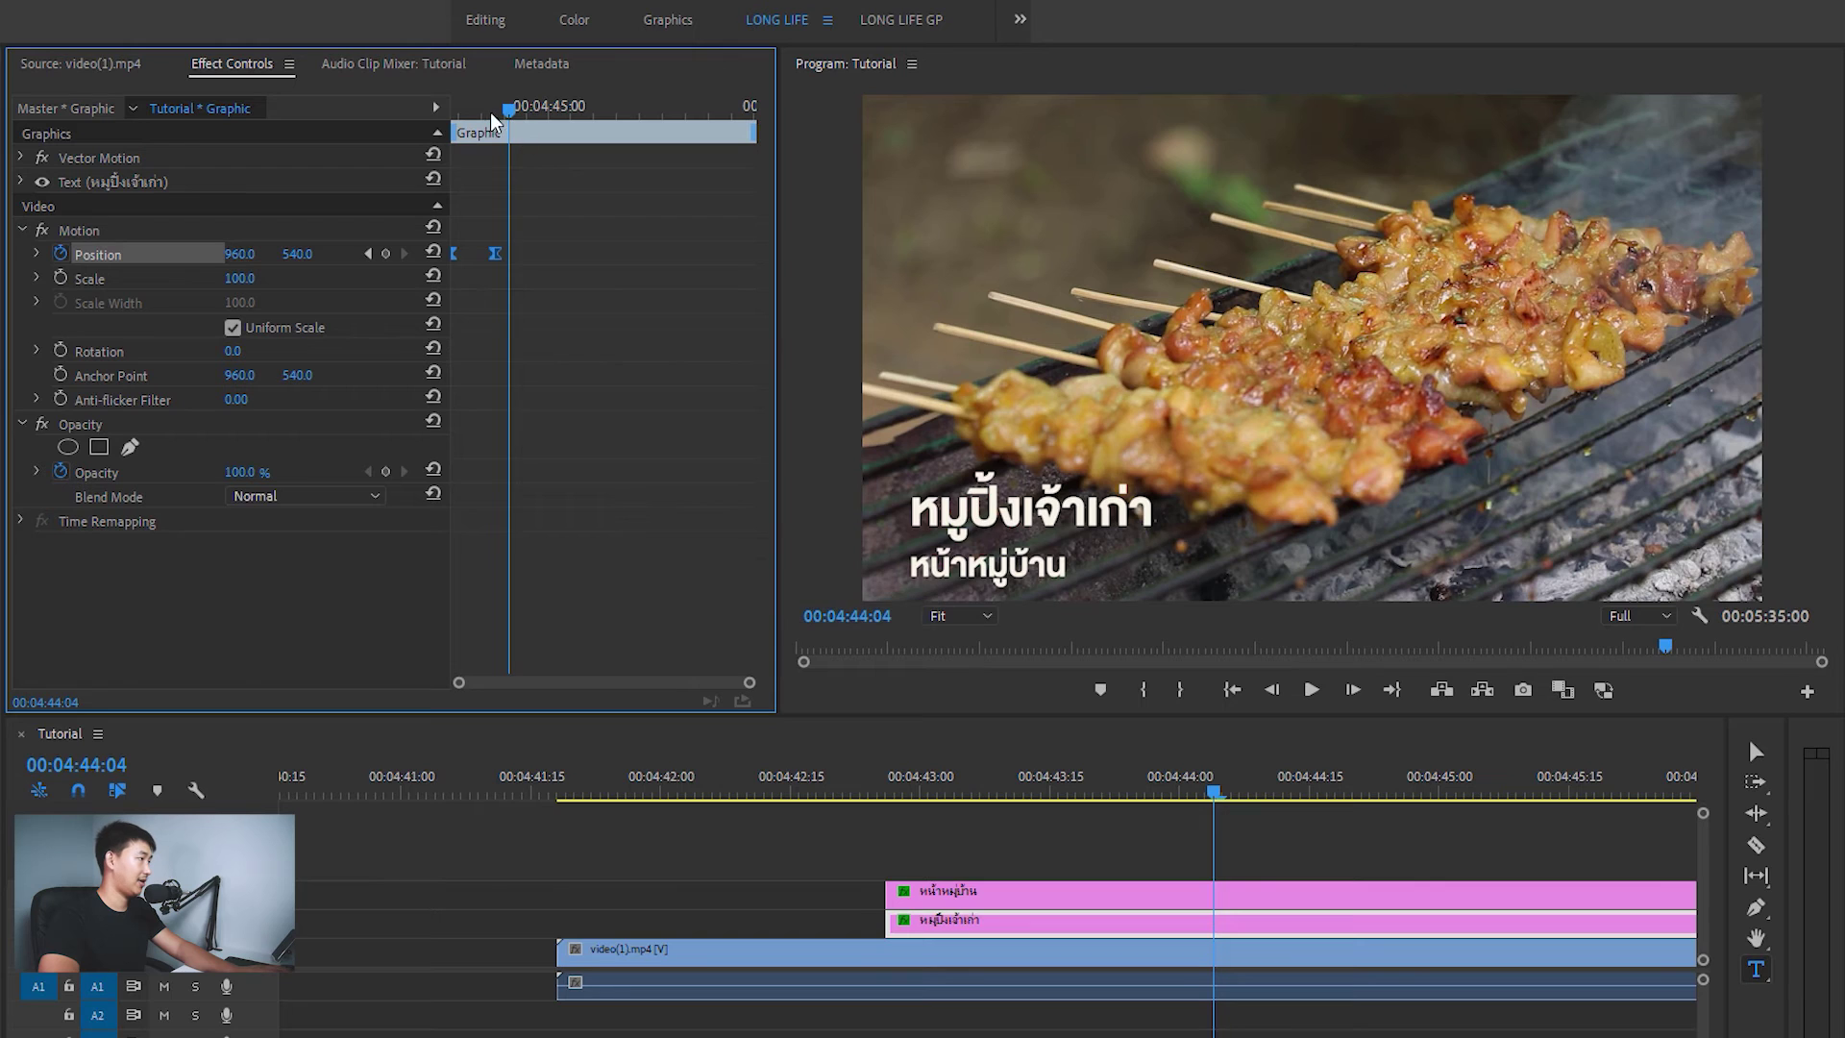
click(37, 254)
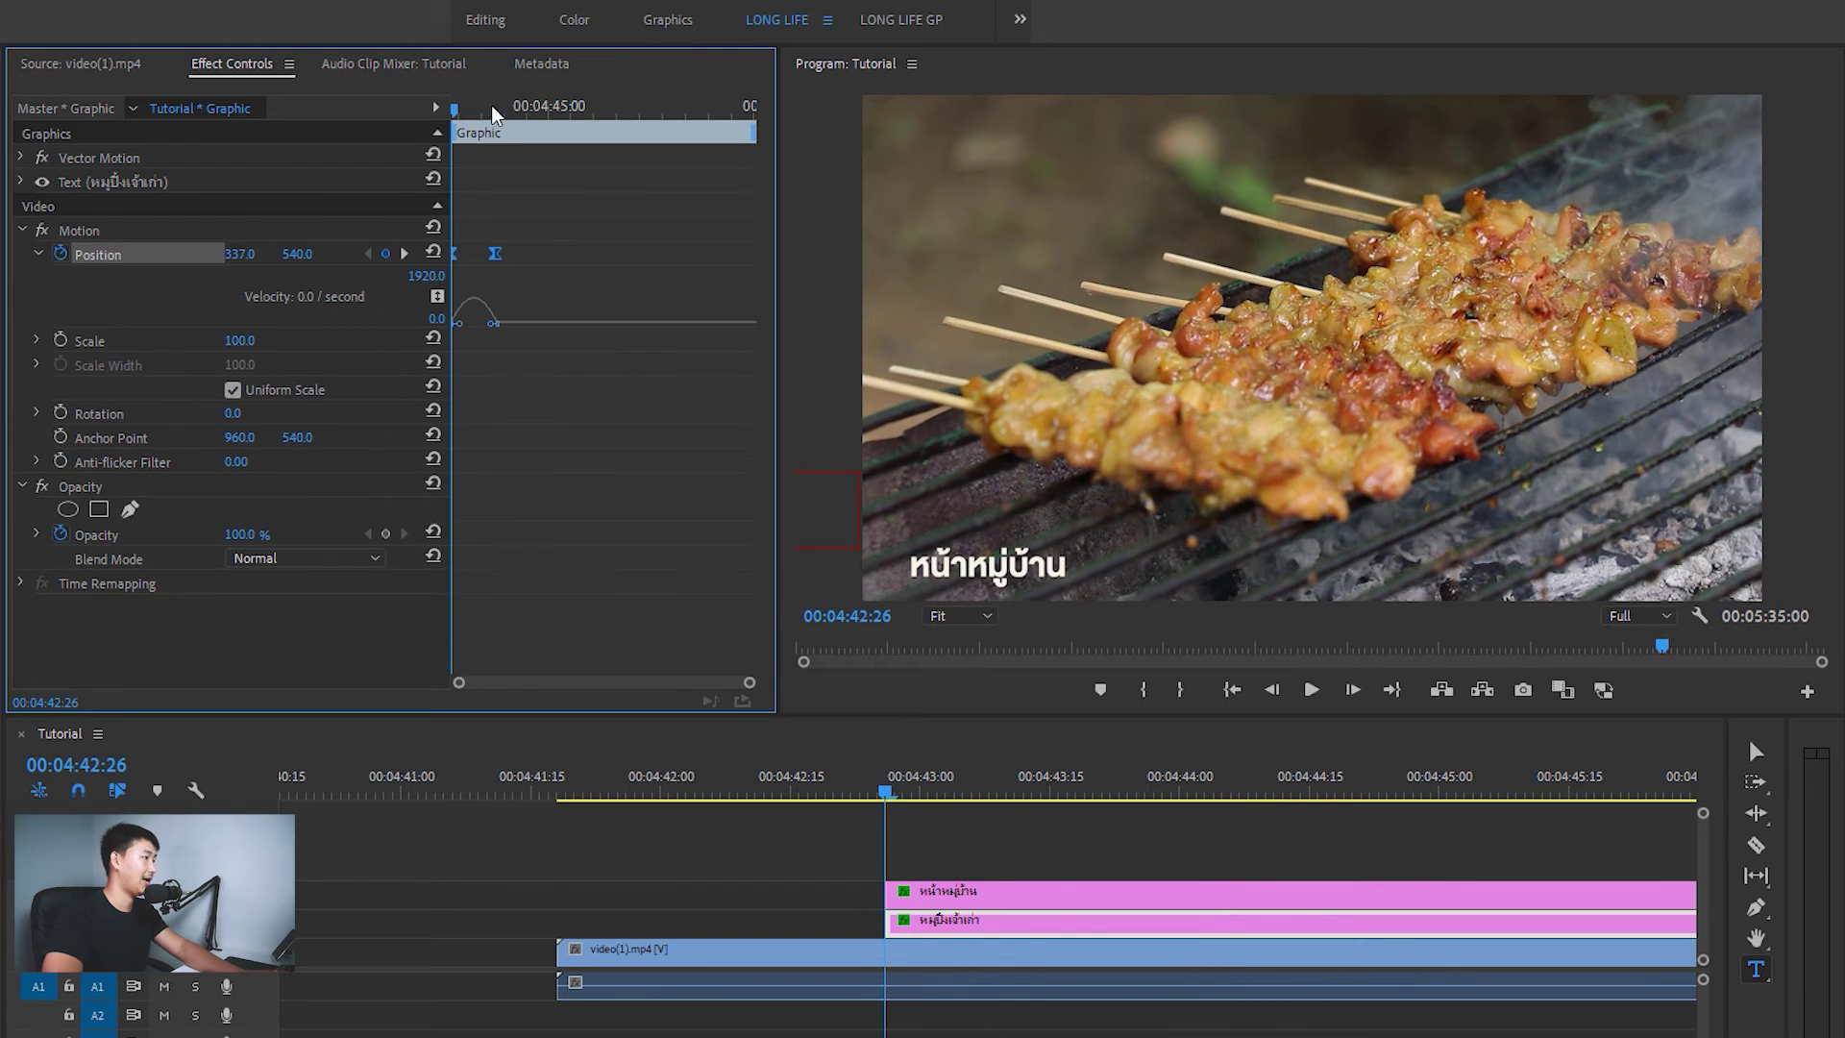
key(space)
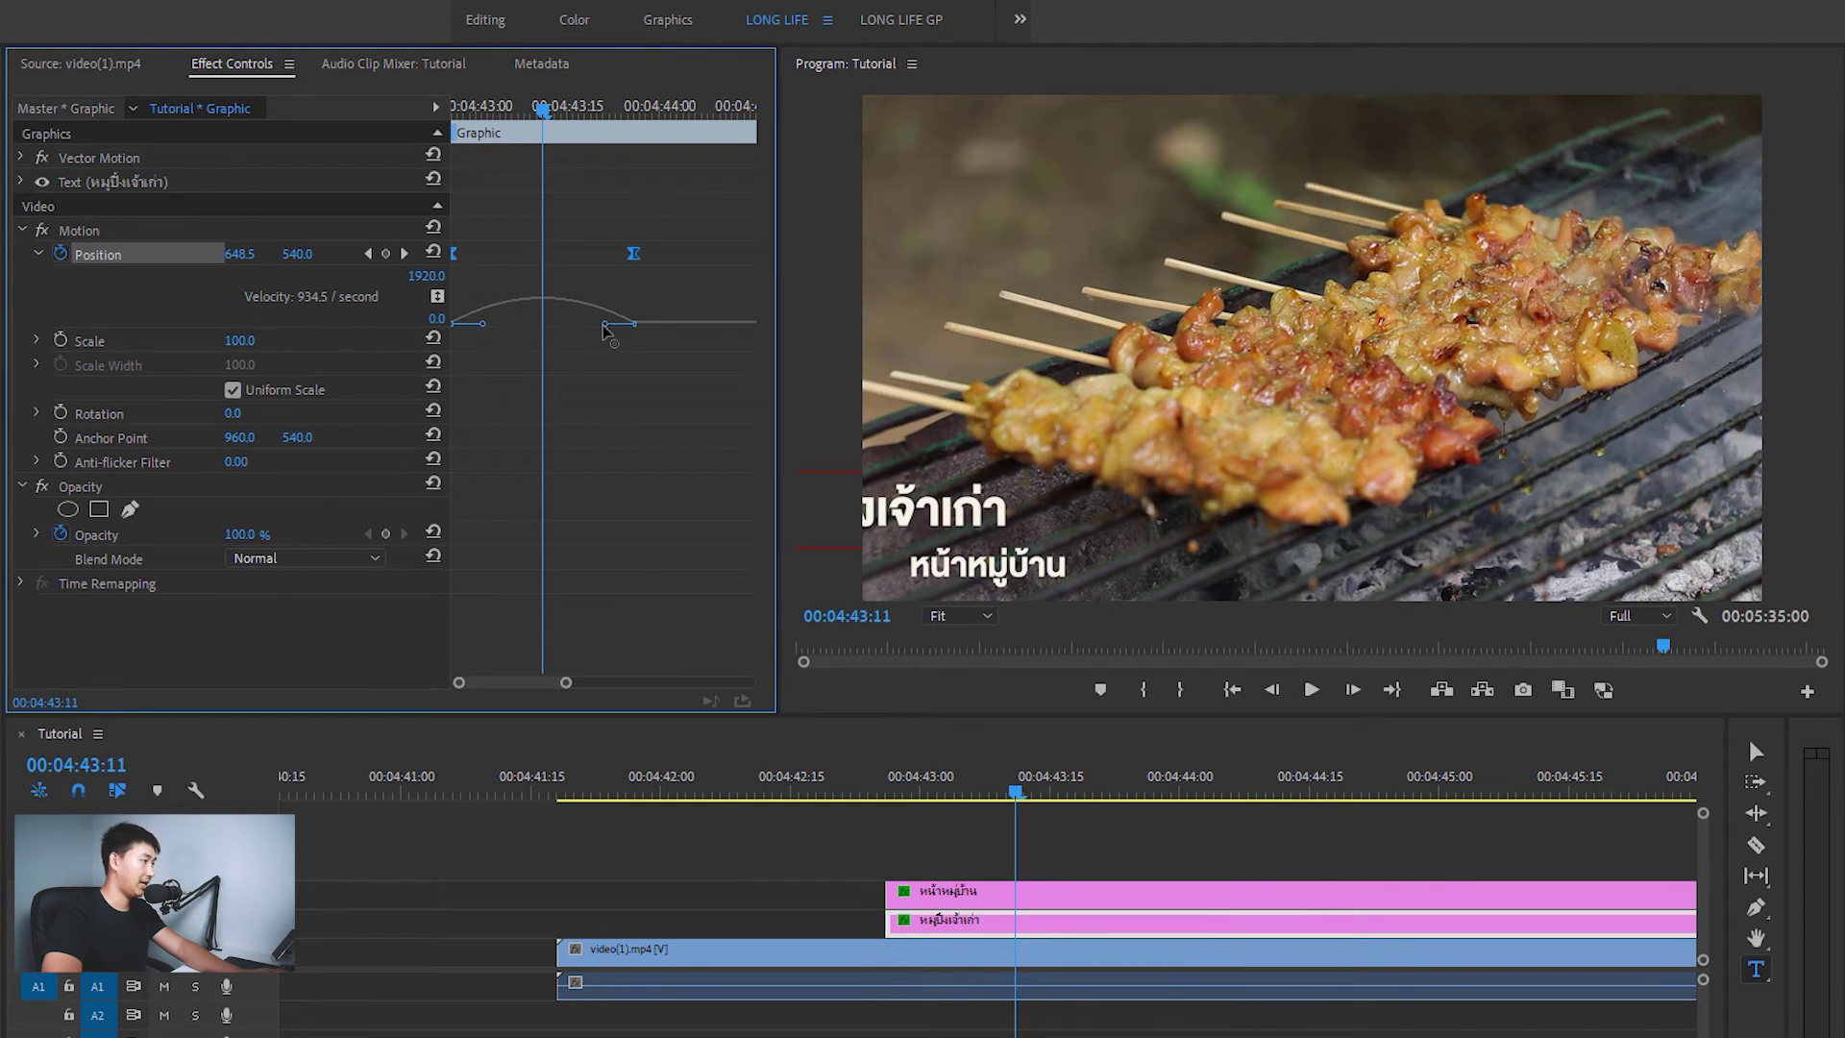
drag(607, 330, 536, 327)
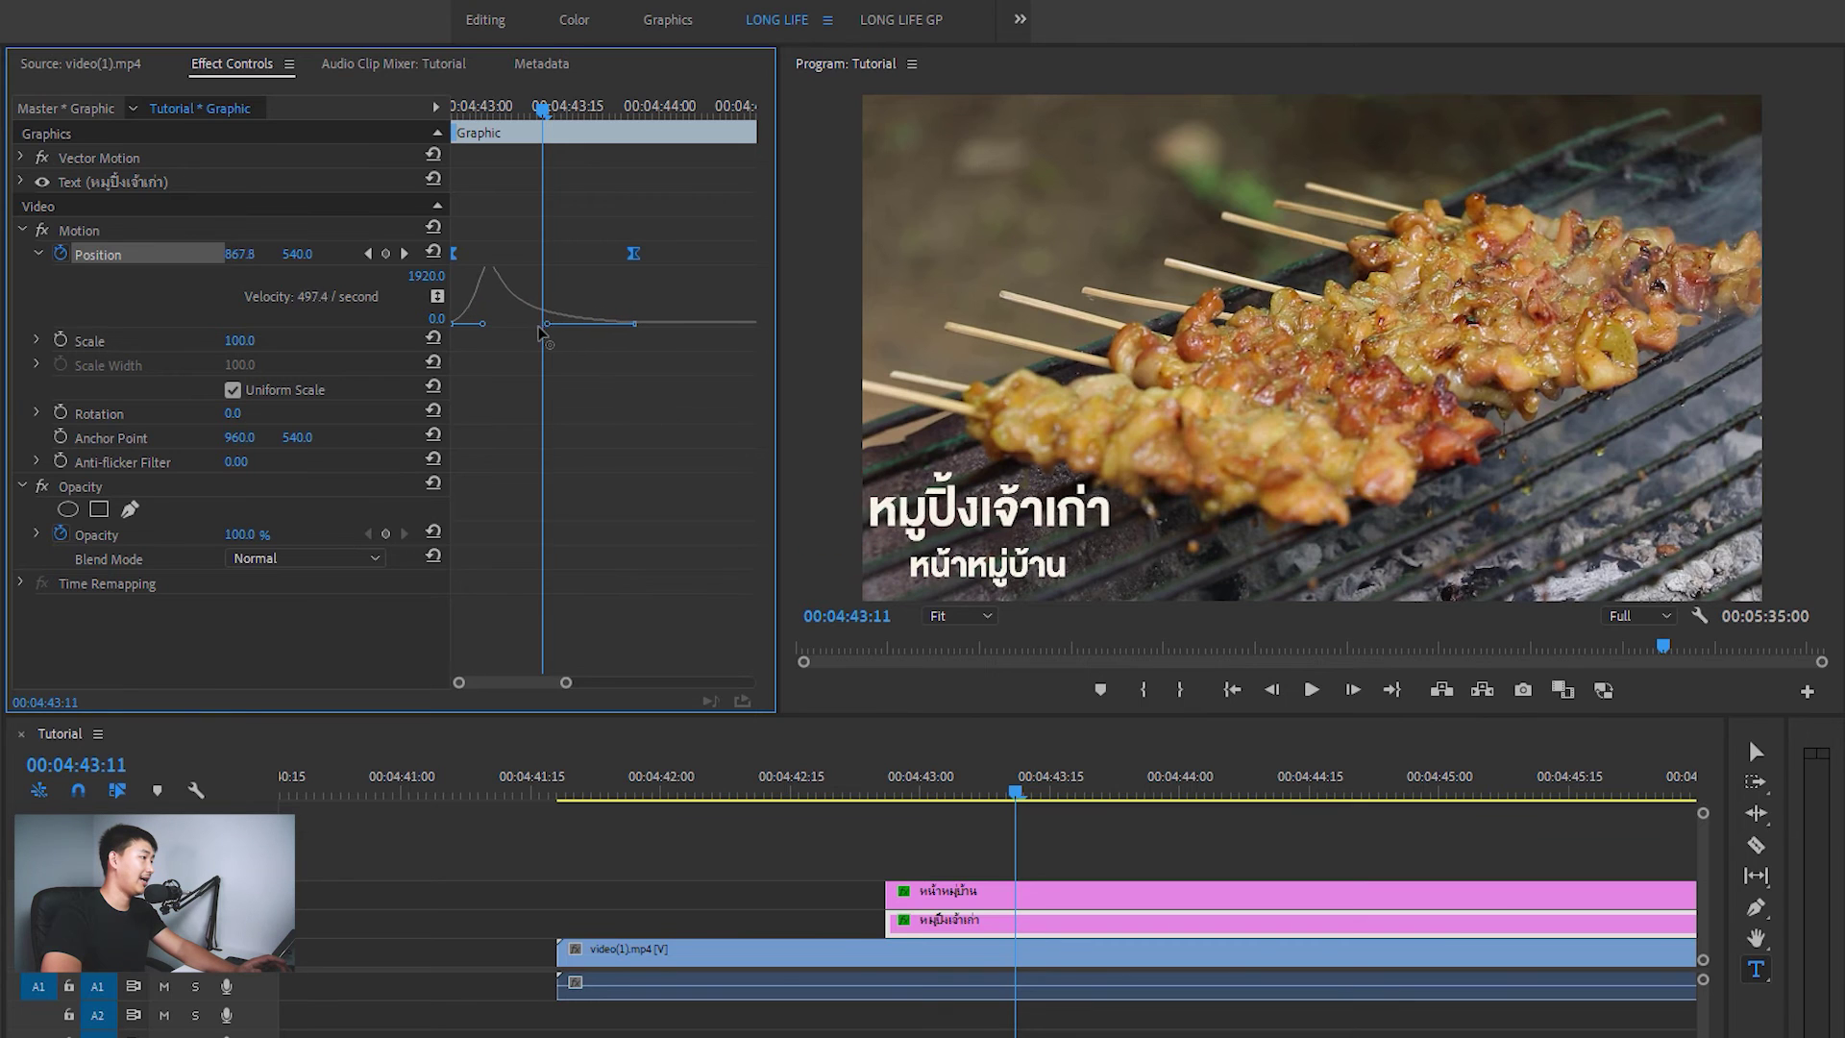
drag(544, 108, 423, 125)
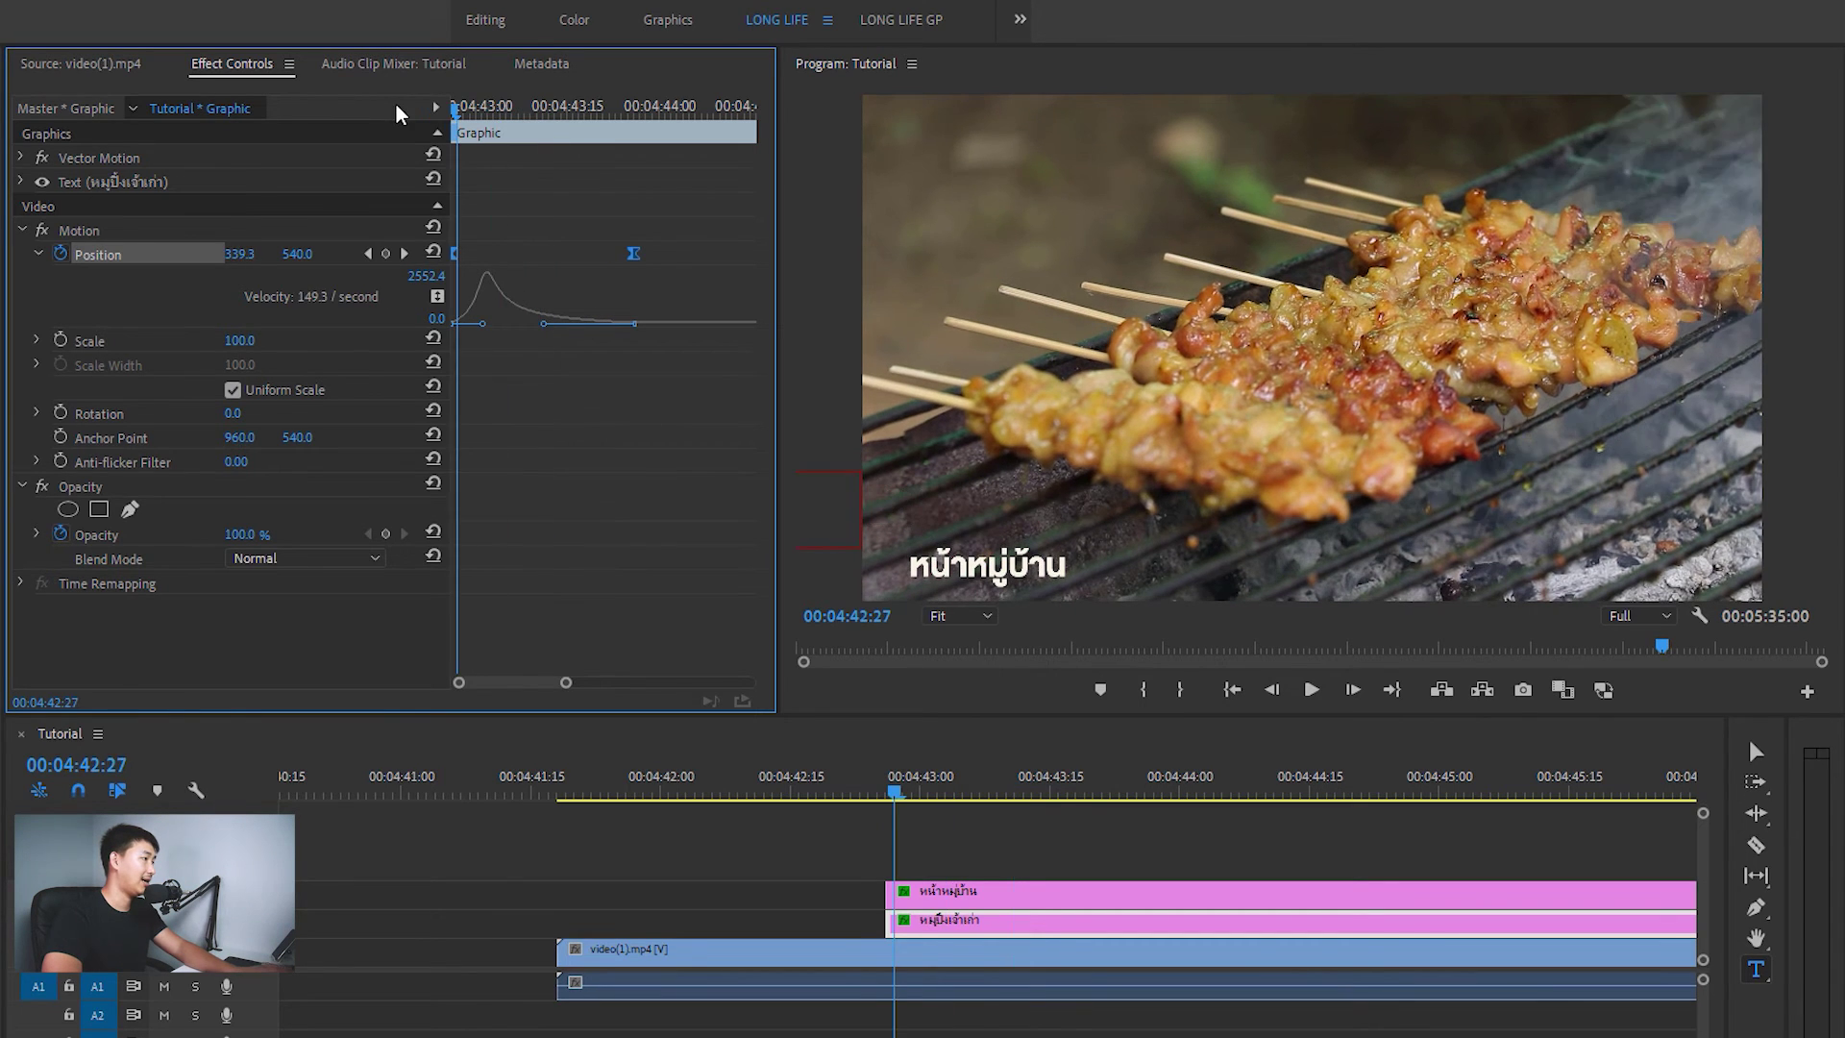
key(space)
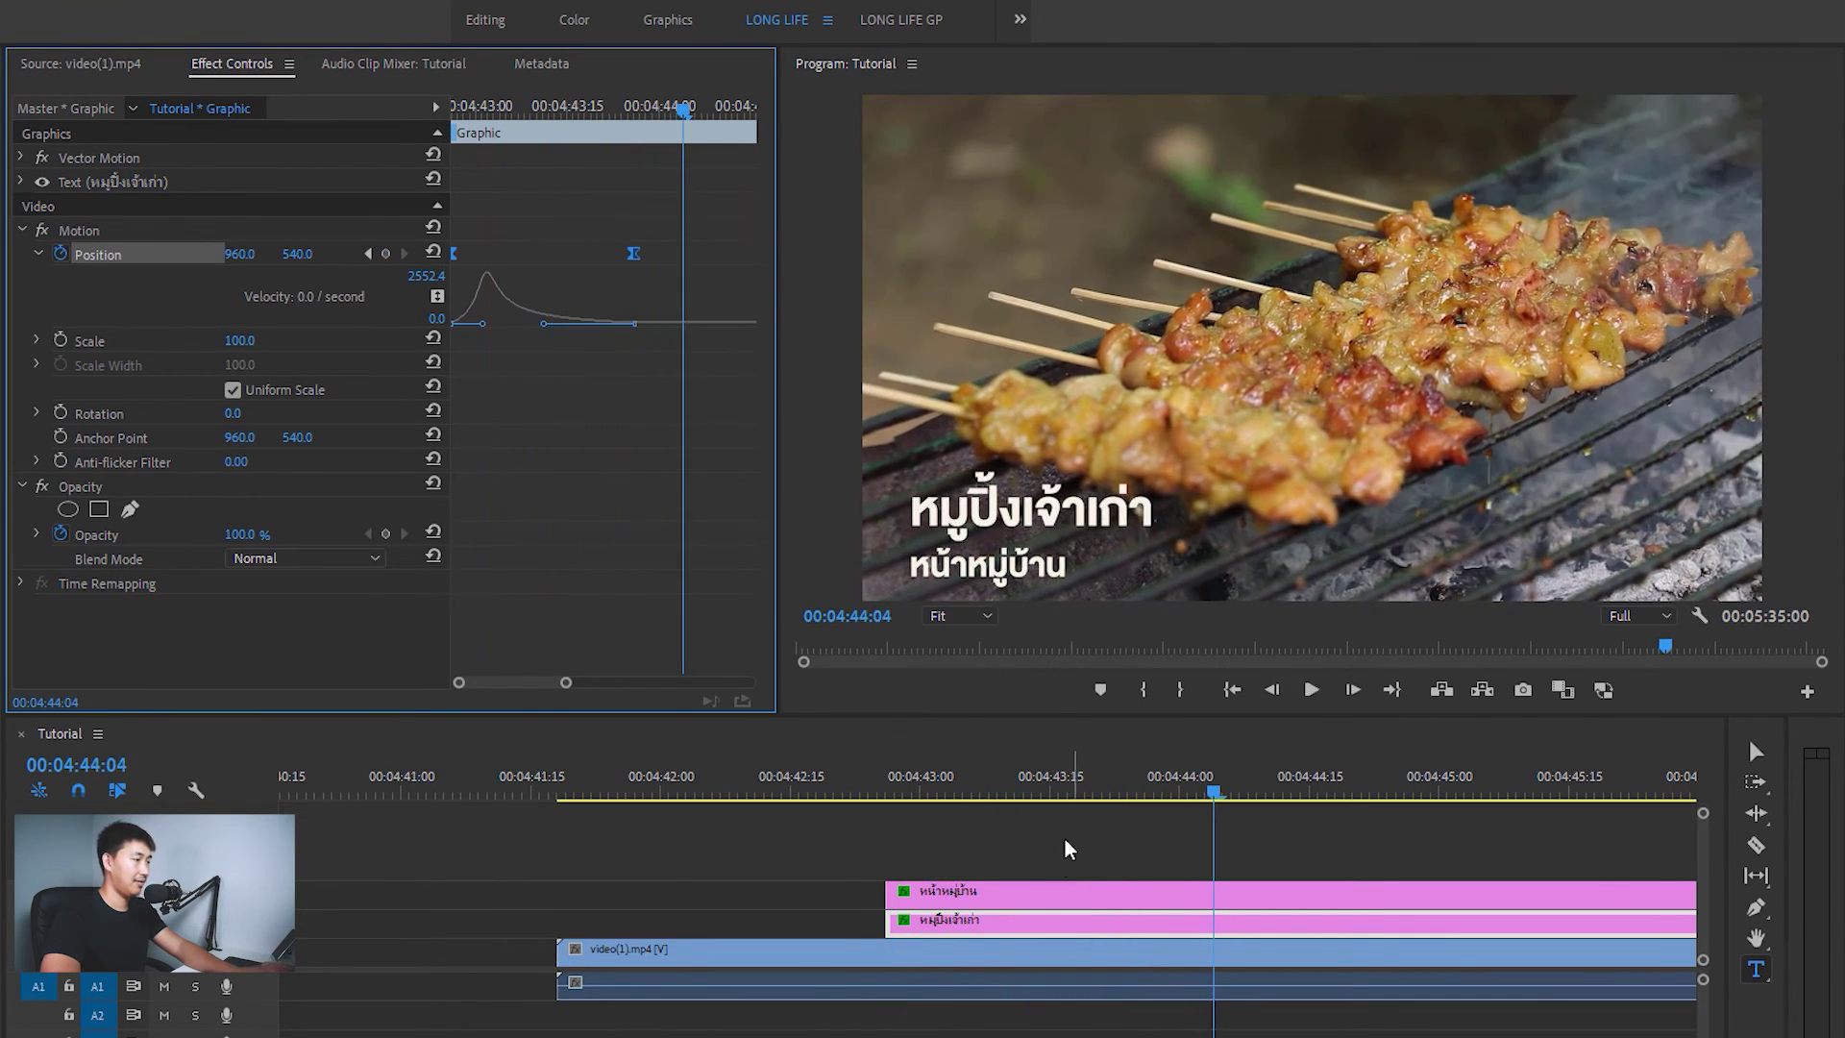
click(367, 253)
click(1023, 903)
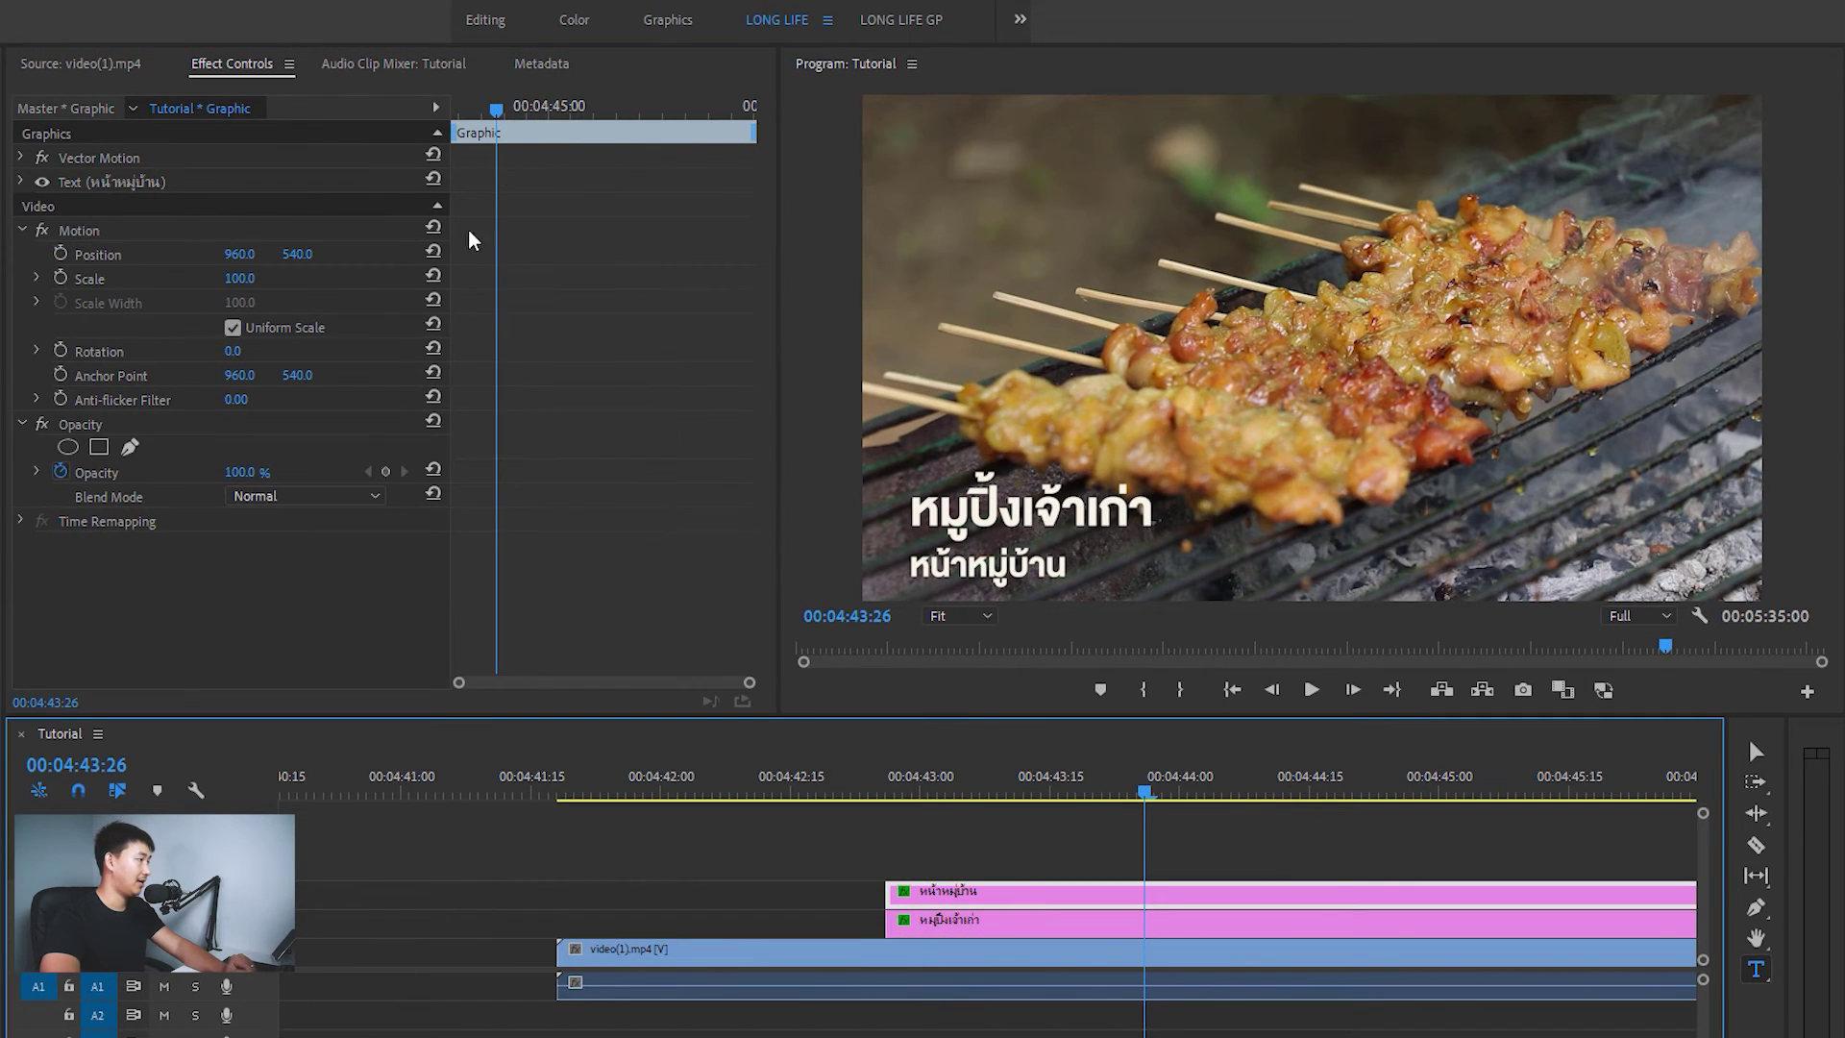
Keyframe หน้าหมู่บ้าน's Position to start further left, with Ease In and Ease Out applied
click(62, 254)
drag(493, 135, 424, 117)
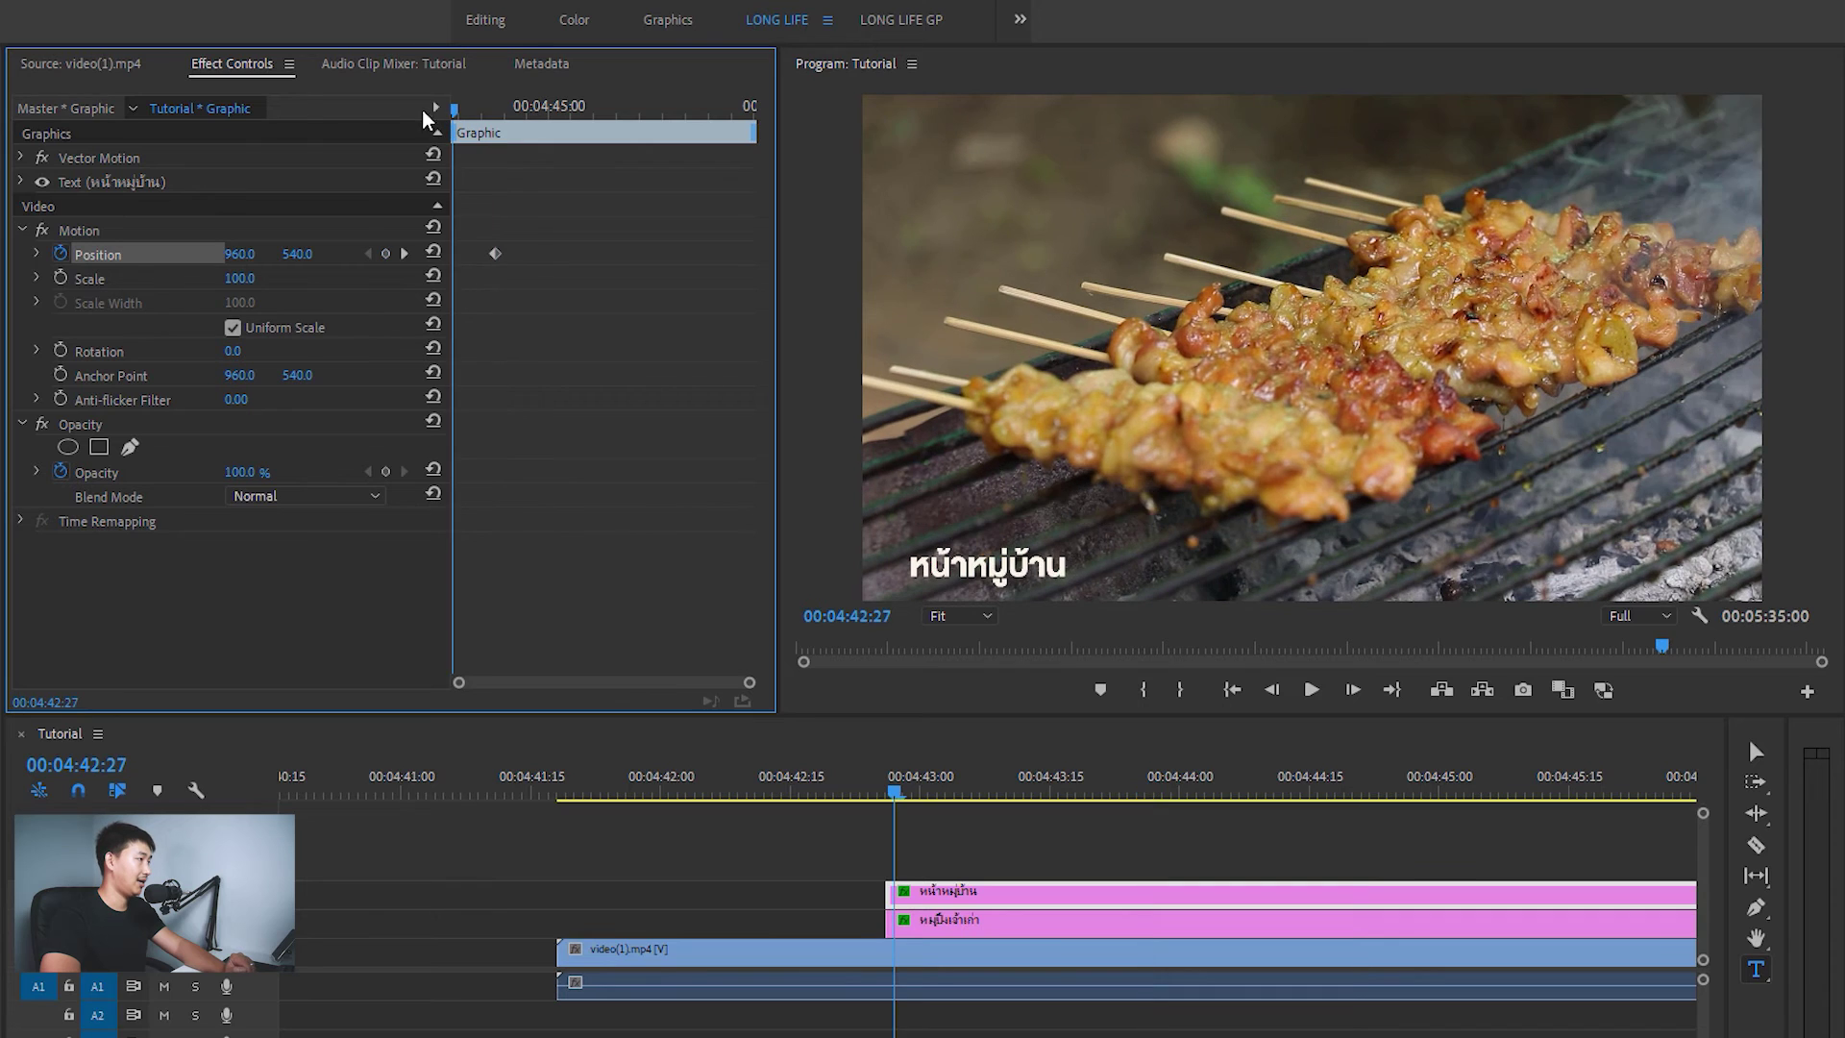
drag(240, 254, 125, 254)
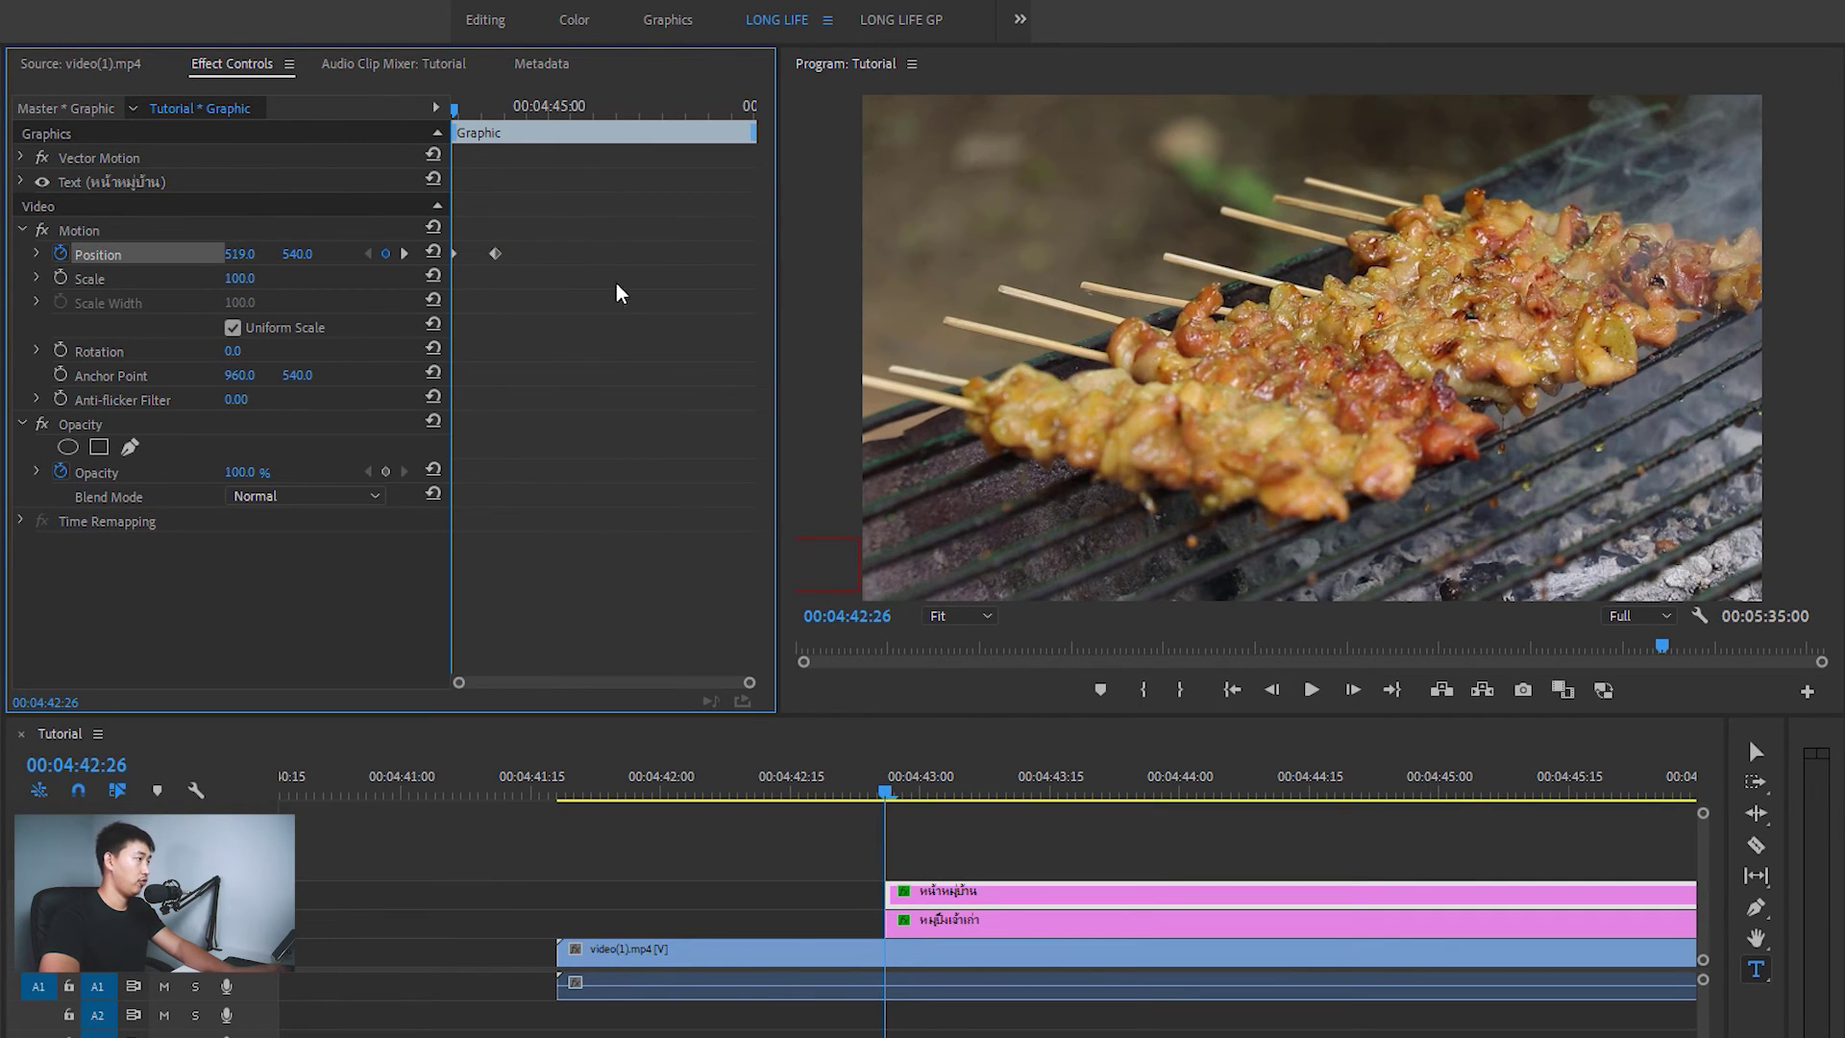
drag(455, 212, 594, 330)
right_click(495, 254)
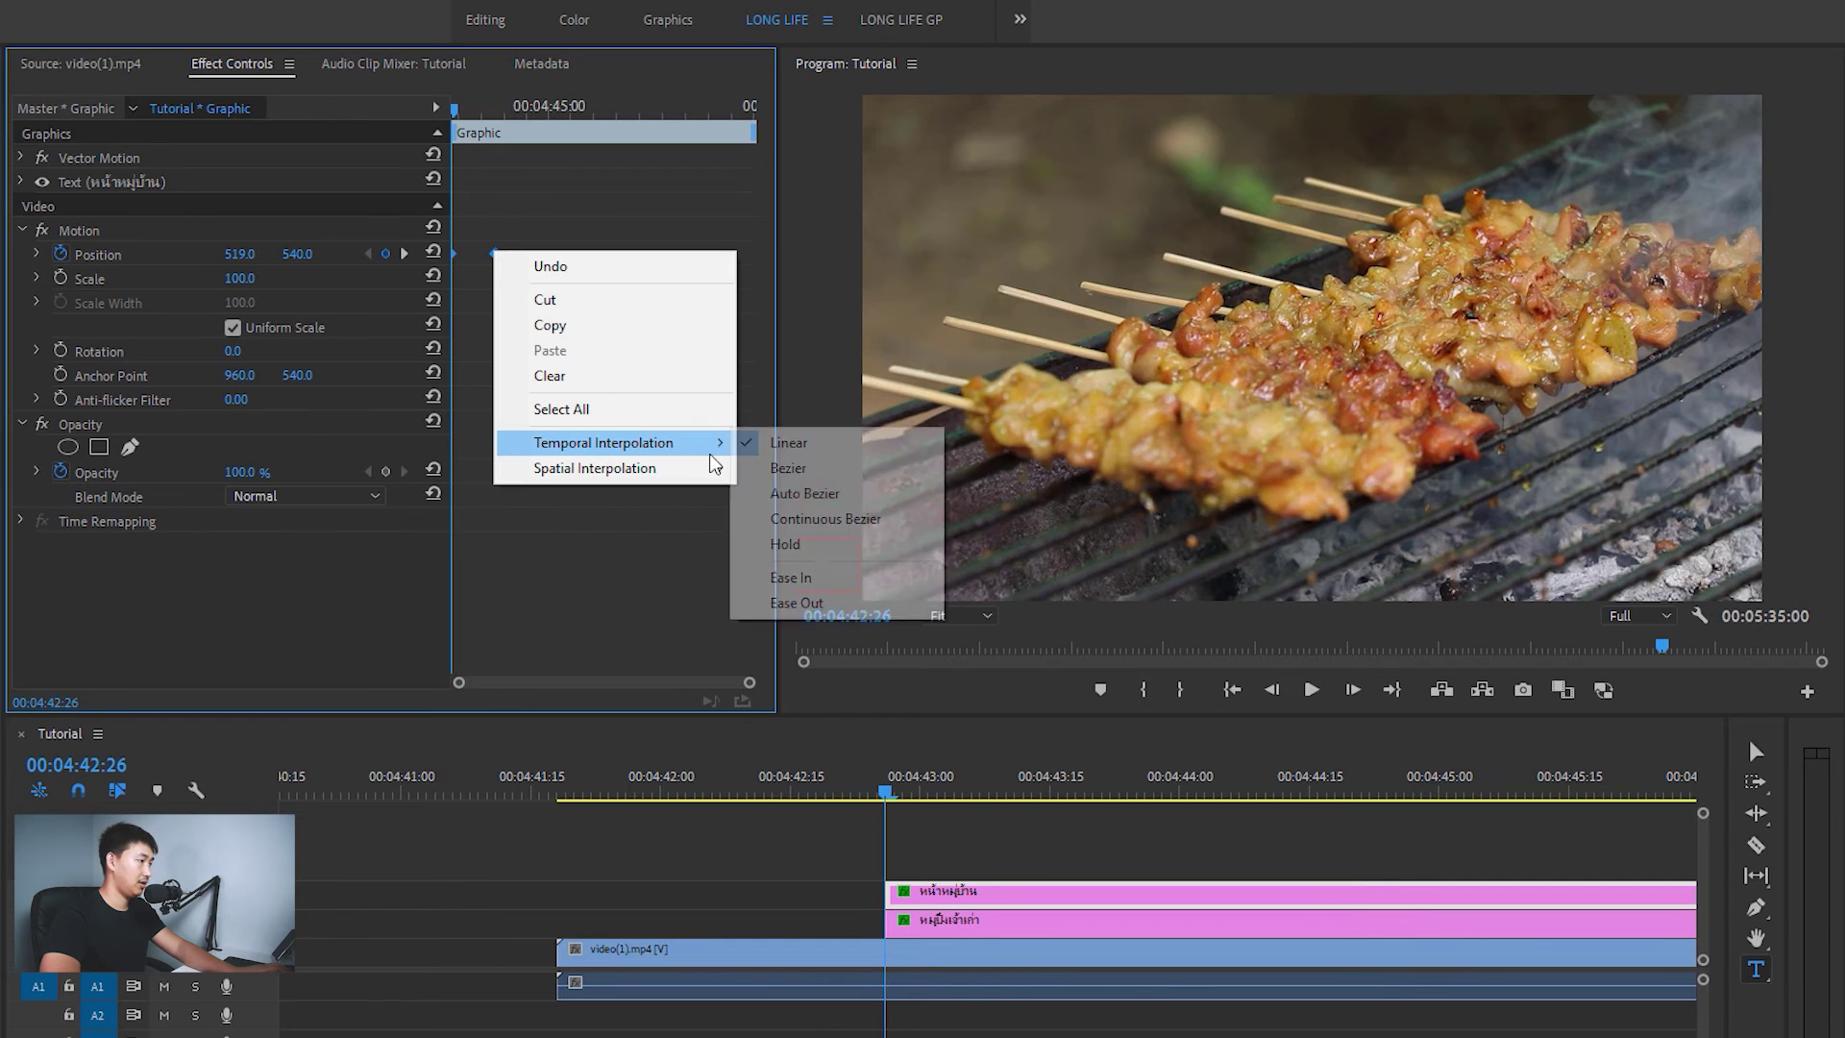
click(790, 578)
right_click(495, 255)
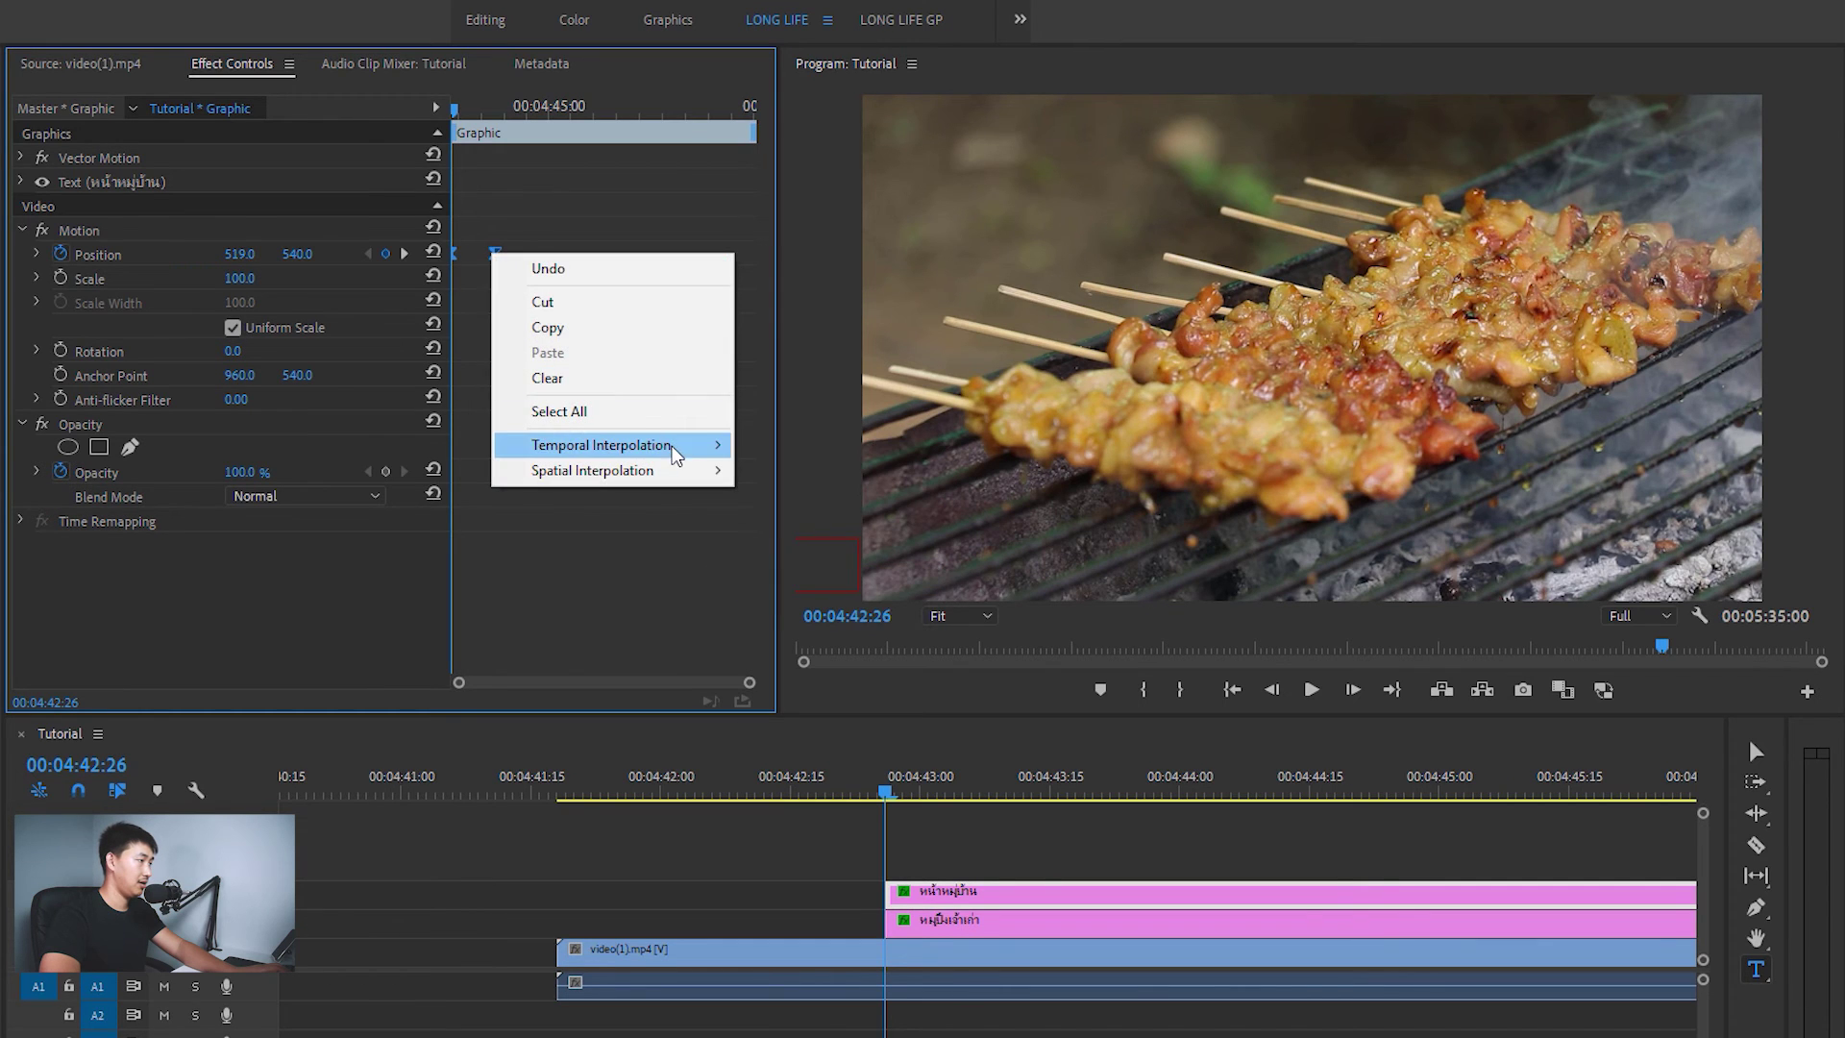
mouse_move(676, 447)
click(799, 604)
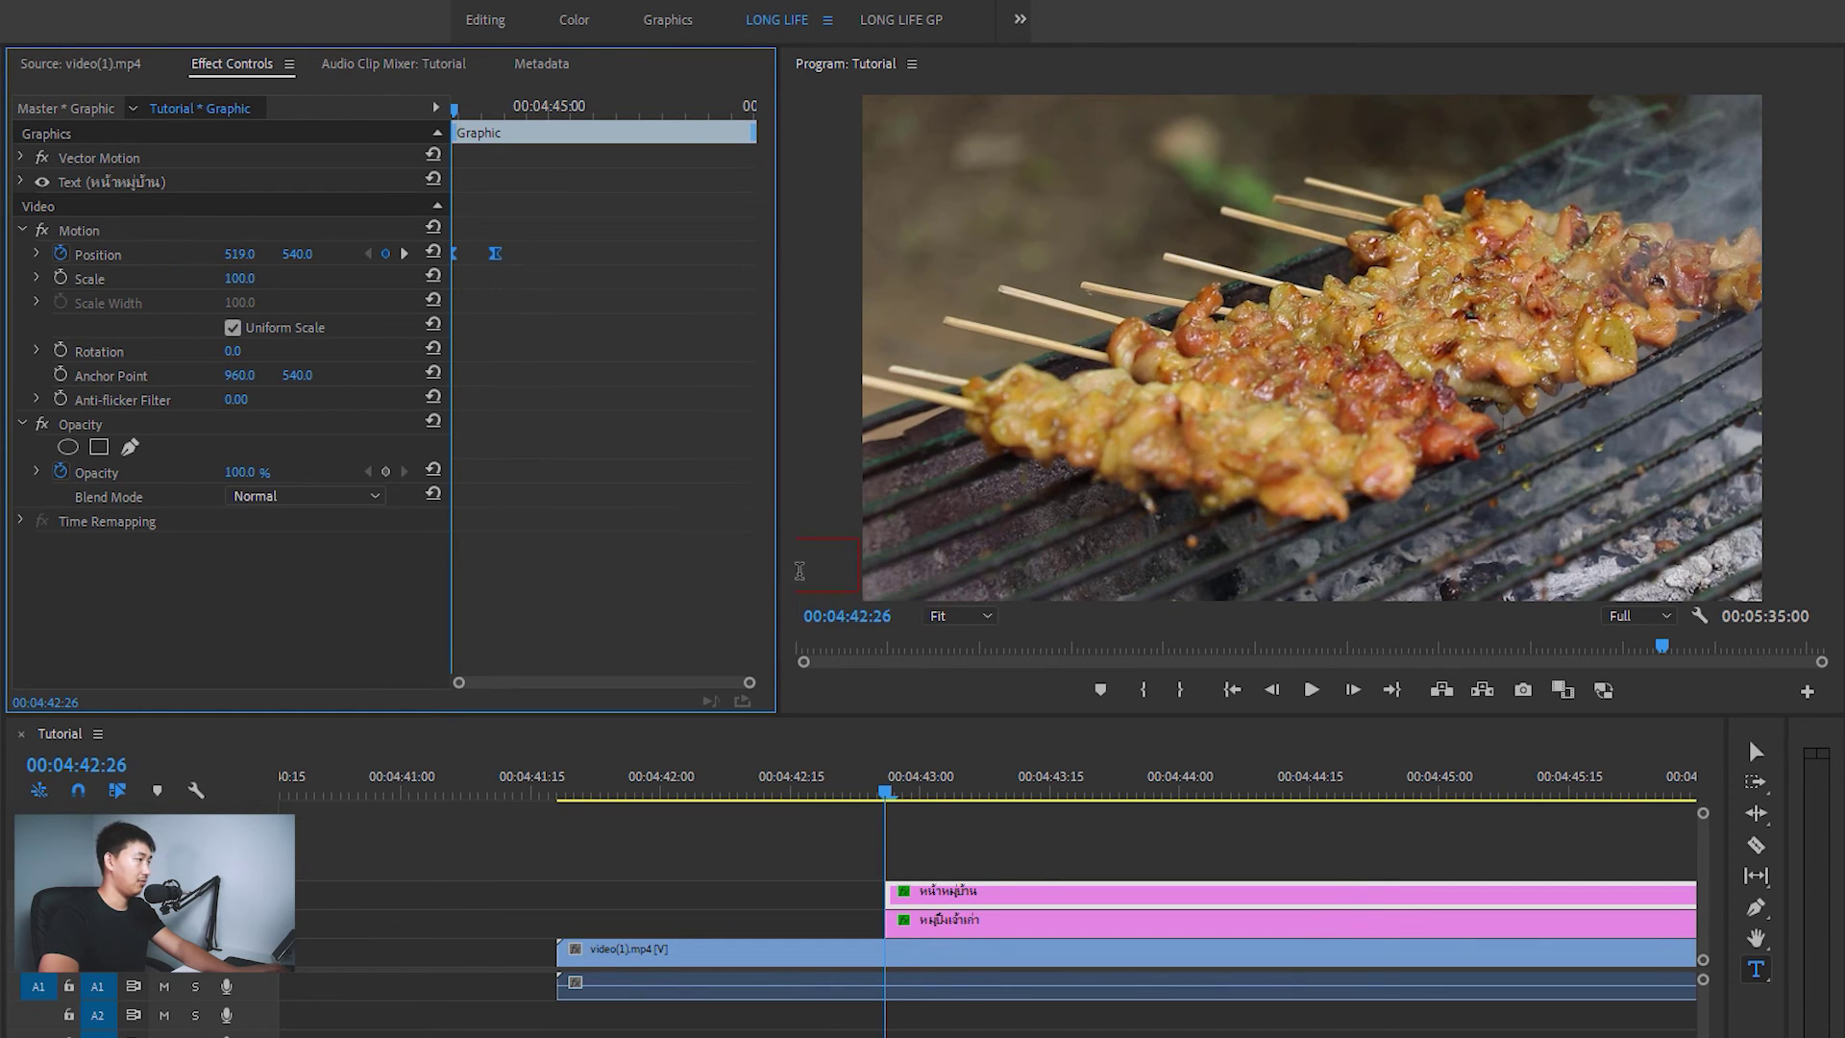
Preview the slide, then trim the หน้าหมู่บ้าน clip's start a few frames later
click(999, 870)
key(space)
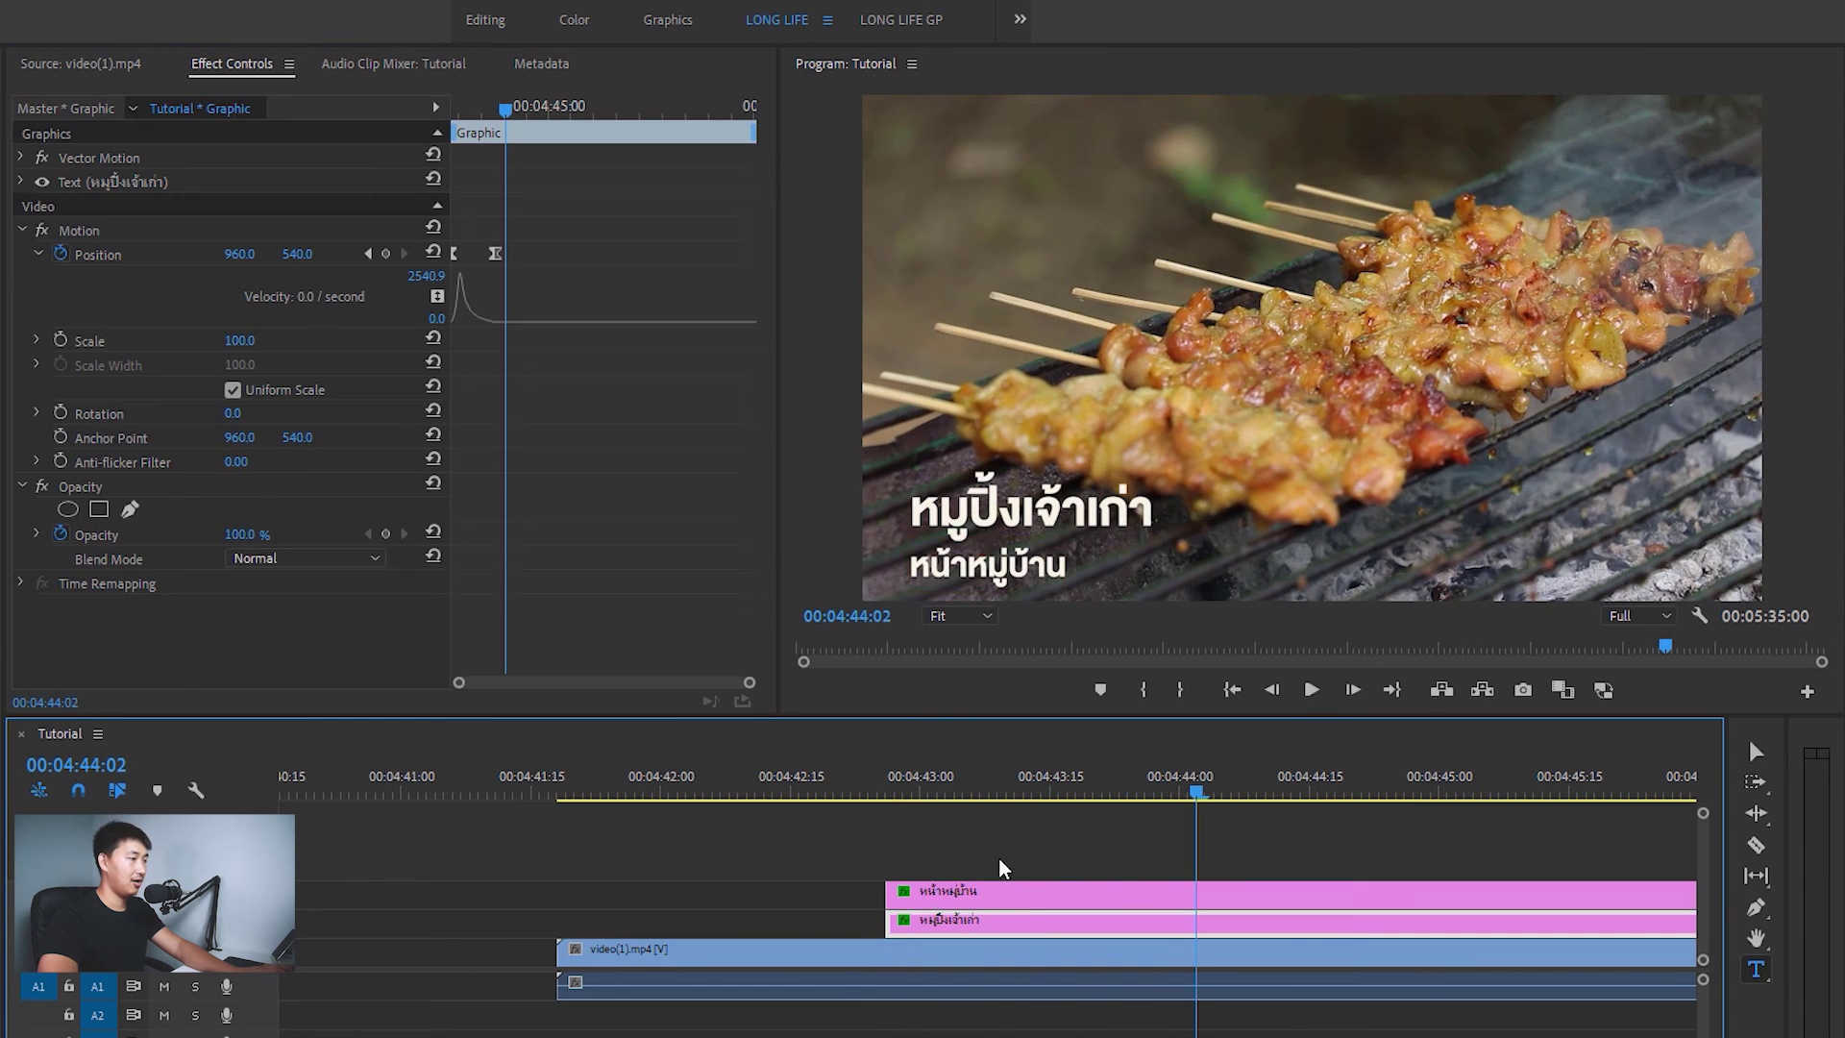
click(930, 903)
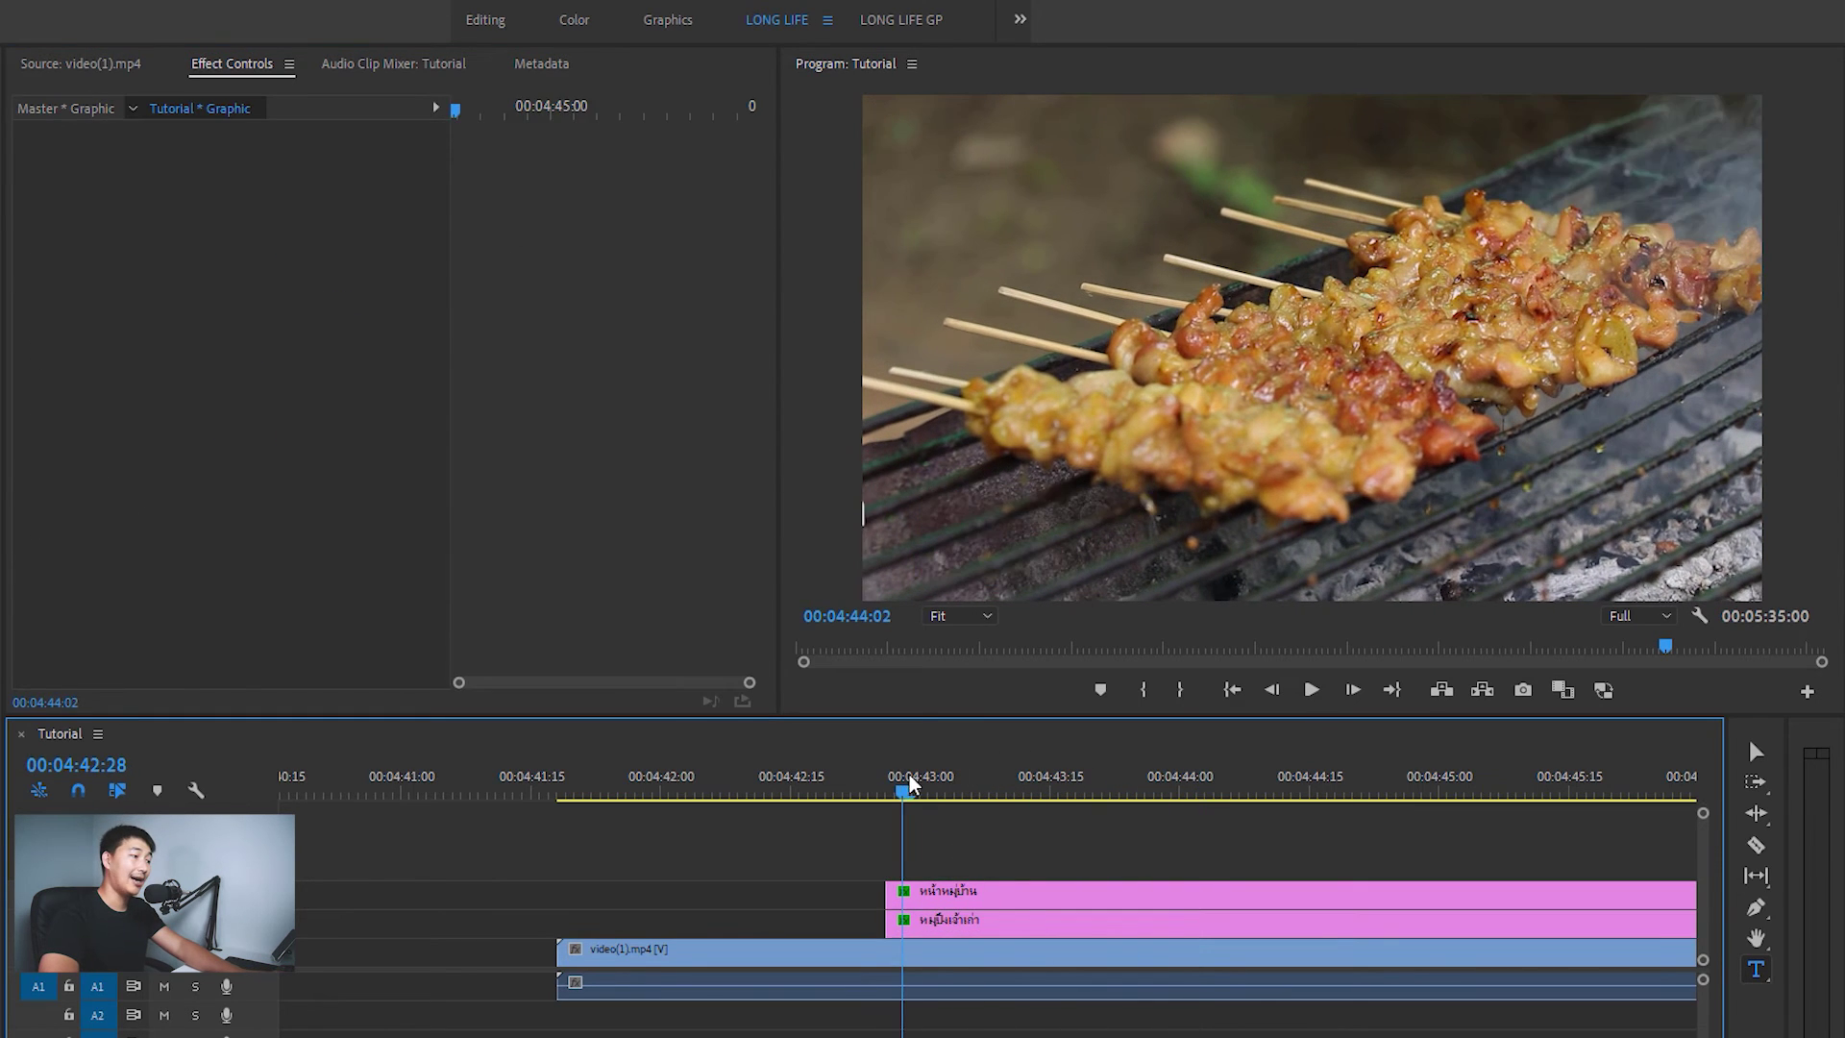
drag(907, 784, 1144, 783)
drag(888, 896, 928, 895)
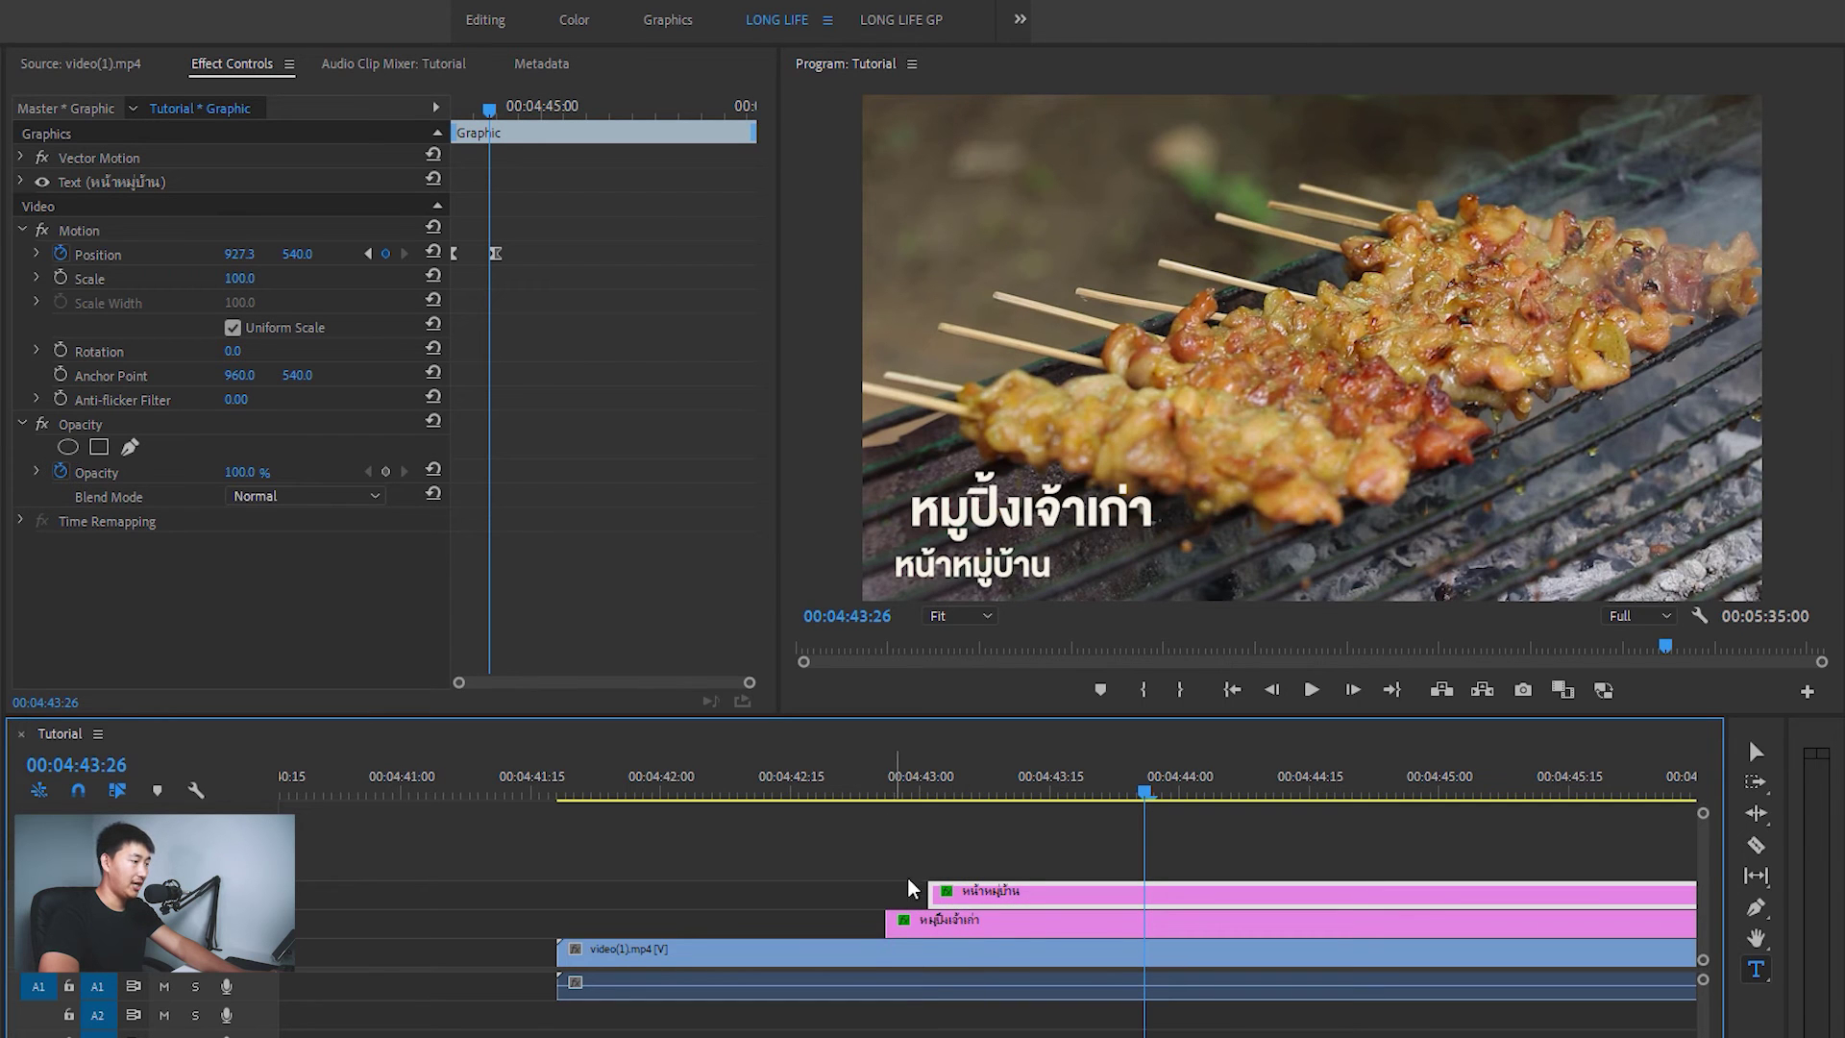
click(868, 783)
key(space)
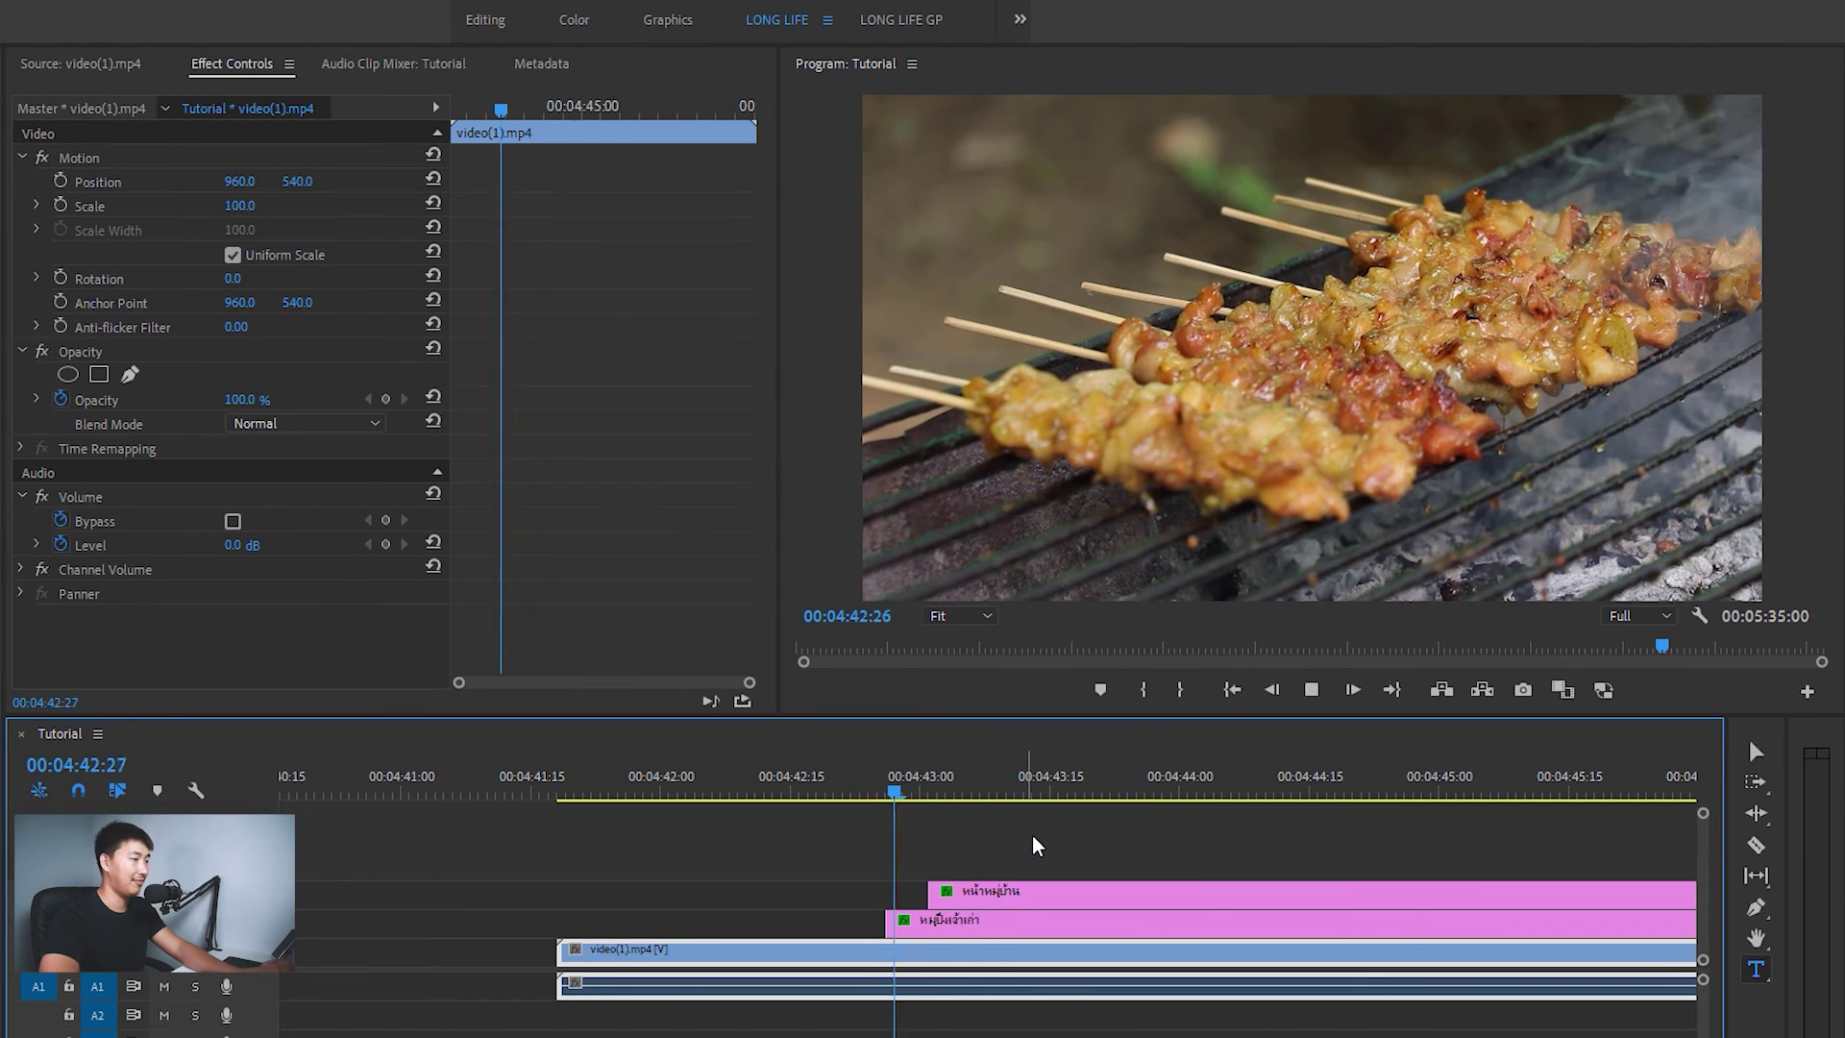
Nudge the หน้าหมู่บ้าน clip's start slightly earlier and replay the staggered titles
click(878, 790)
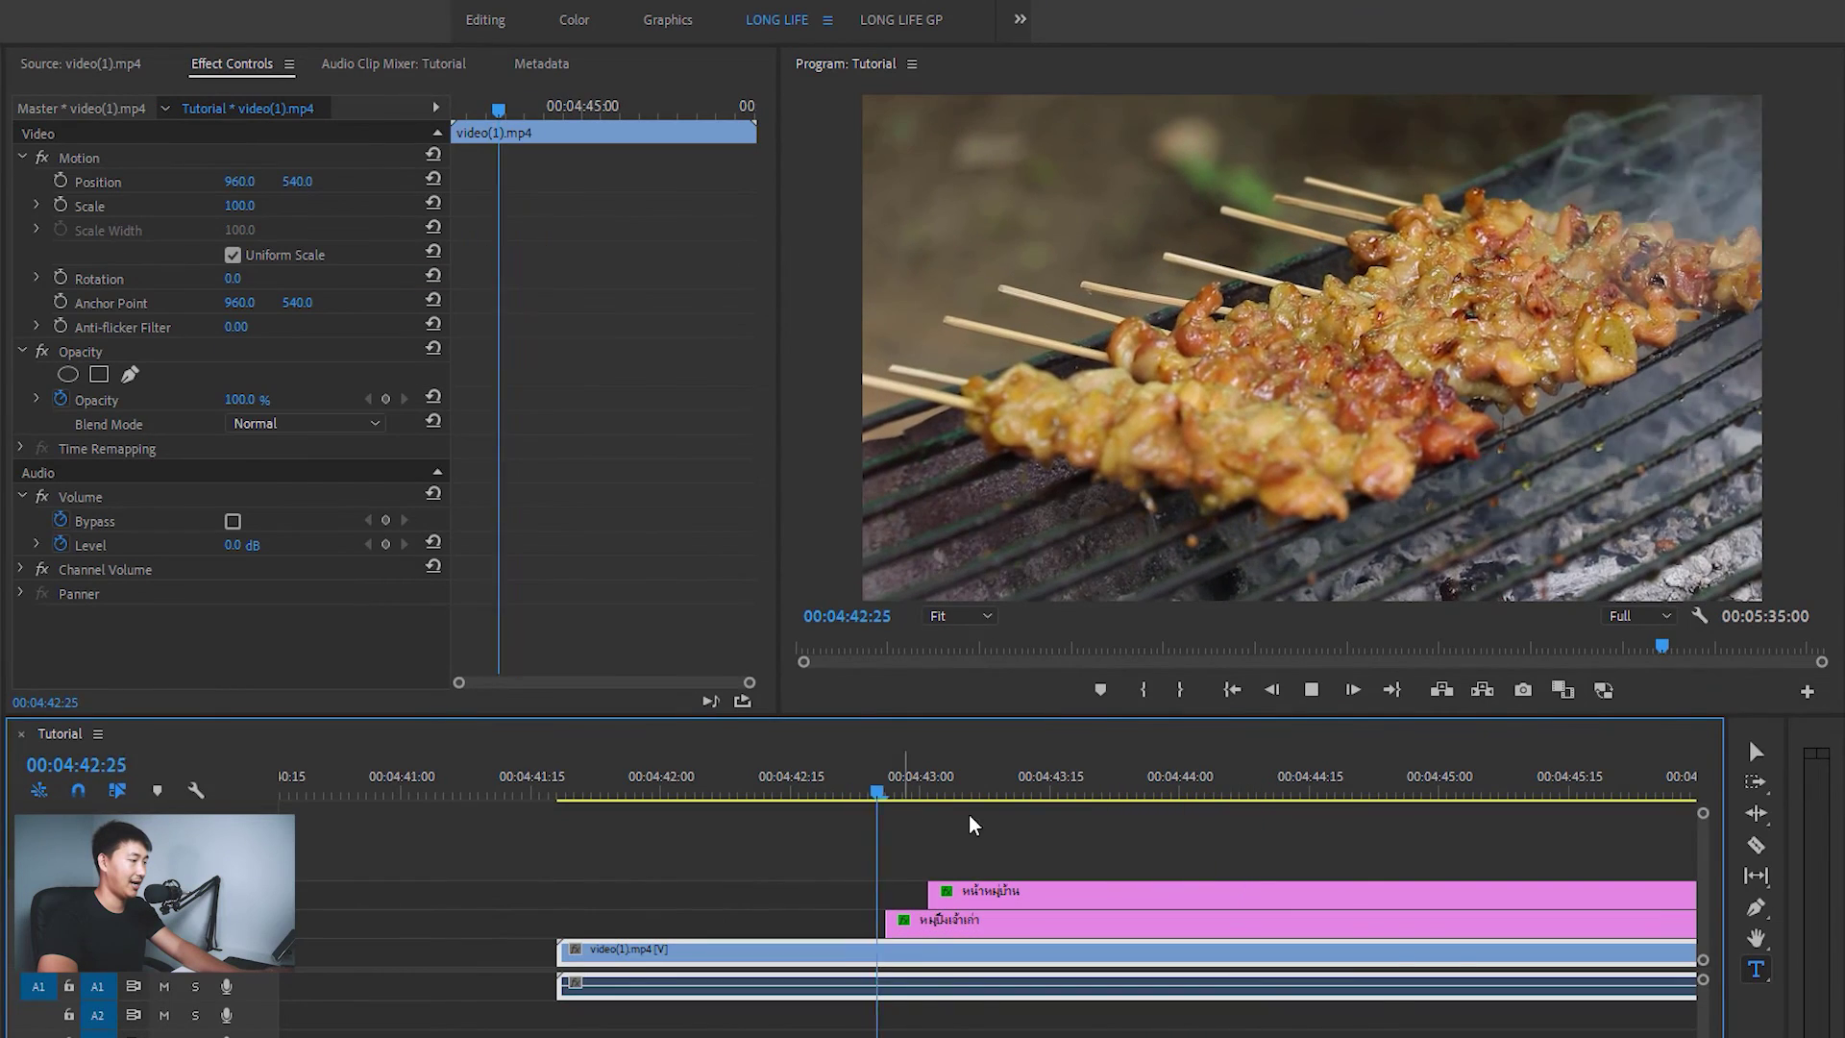
click(940, 895)
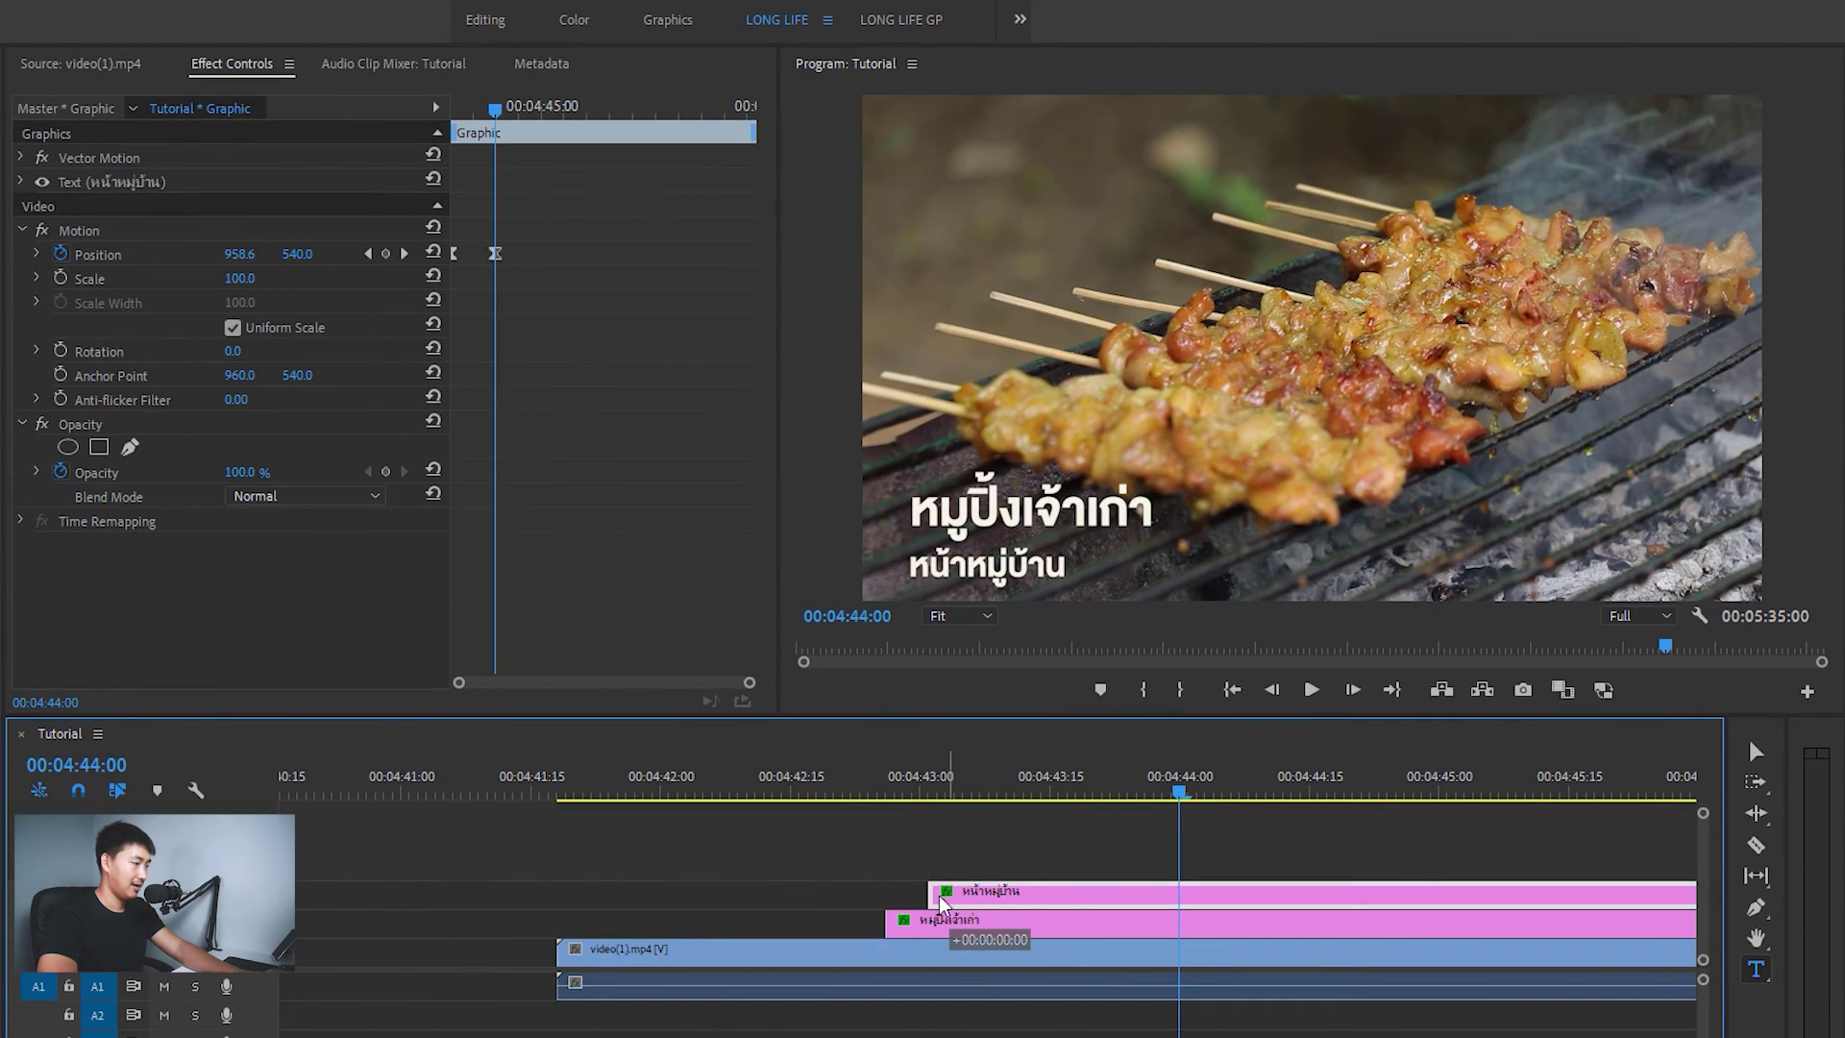
drag(941, 895, 923, 896)
click(922, 784)
key(space)
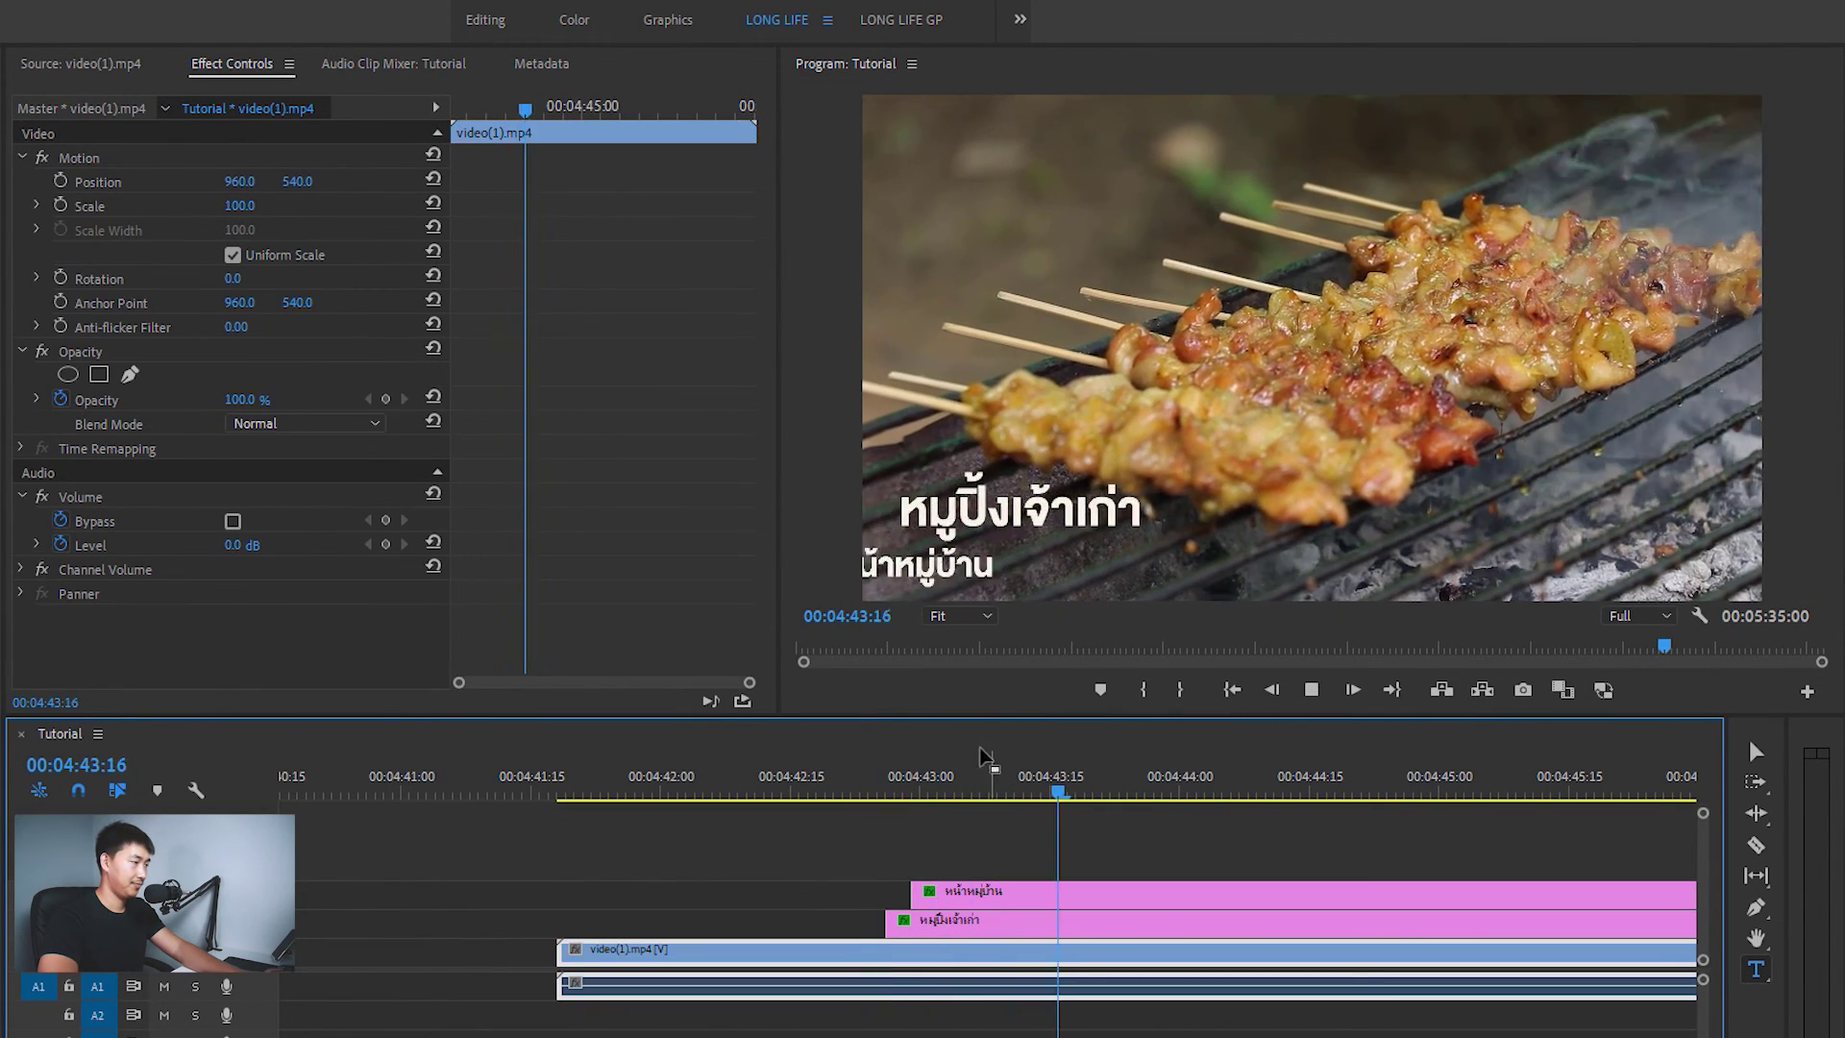
Stop playback and zoom the timeline out to view the whole sequence
click(999, 920)
key(minus)
key(minus)
key(minus)
key(minus)
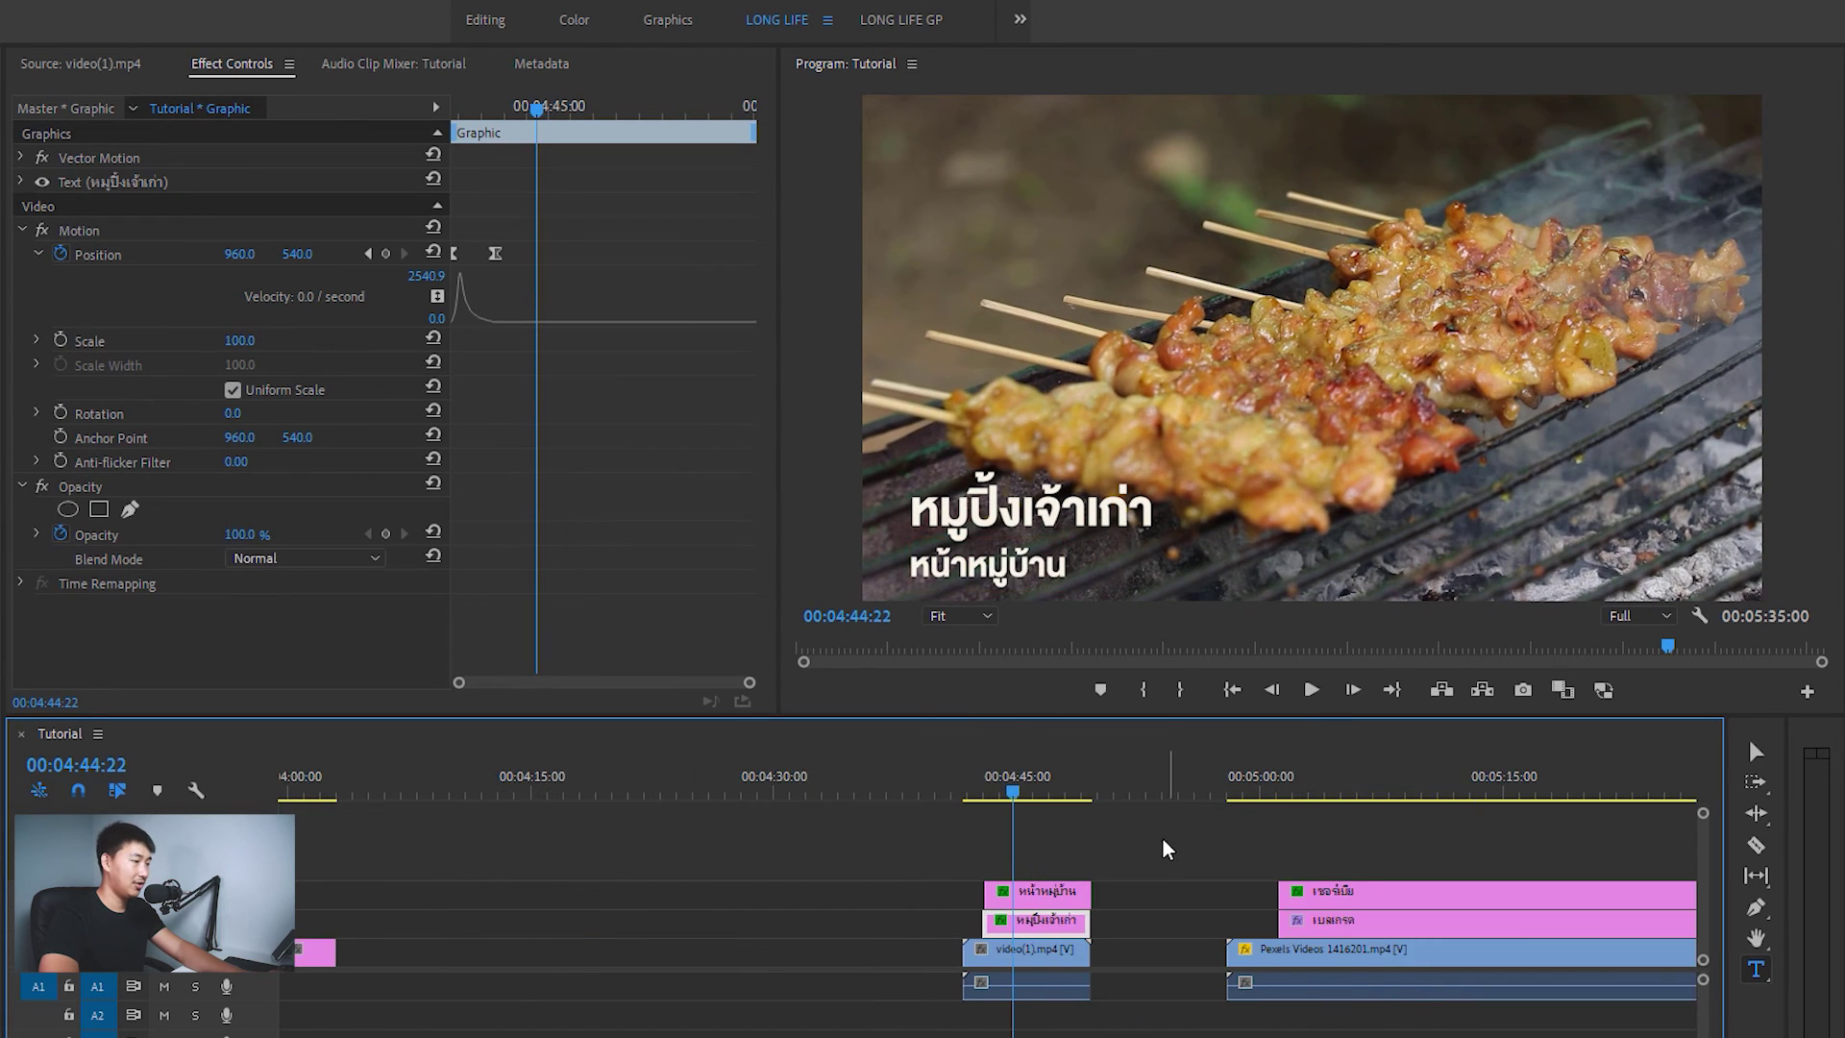
key(minus)
click(516, 783)
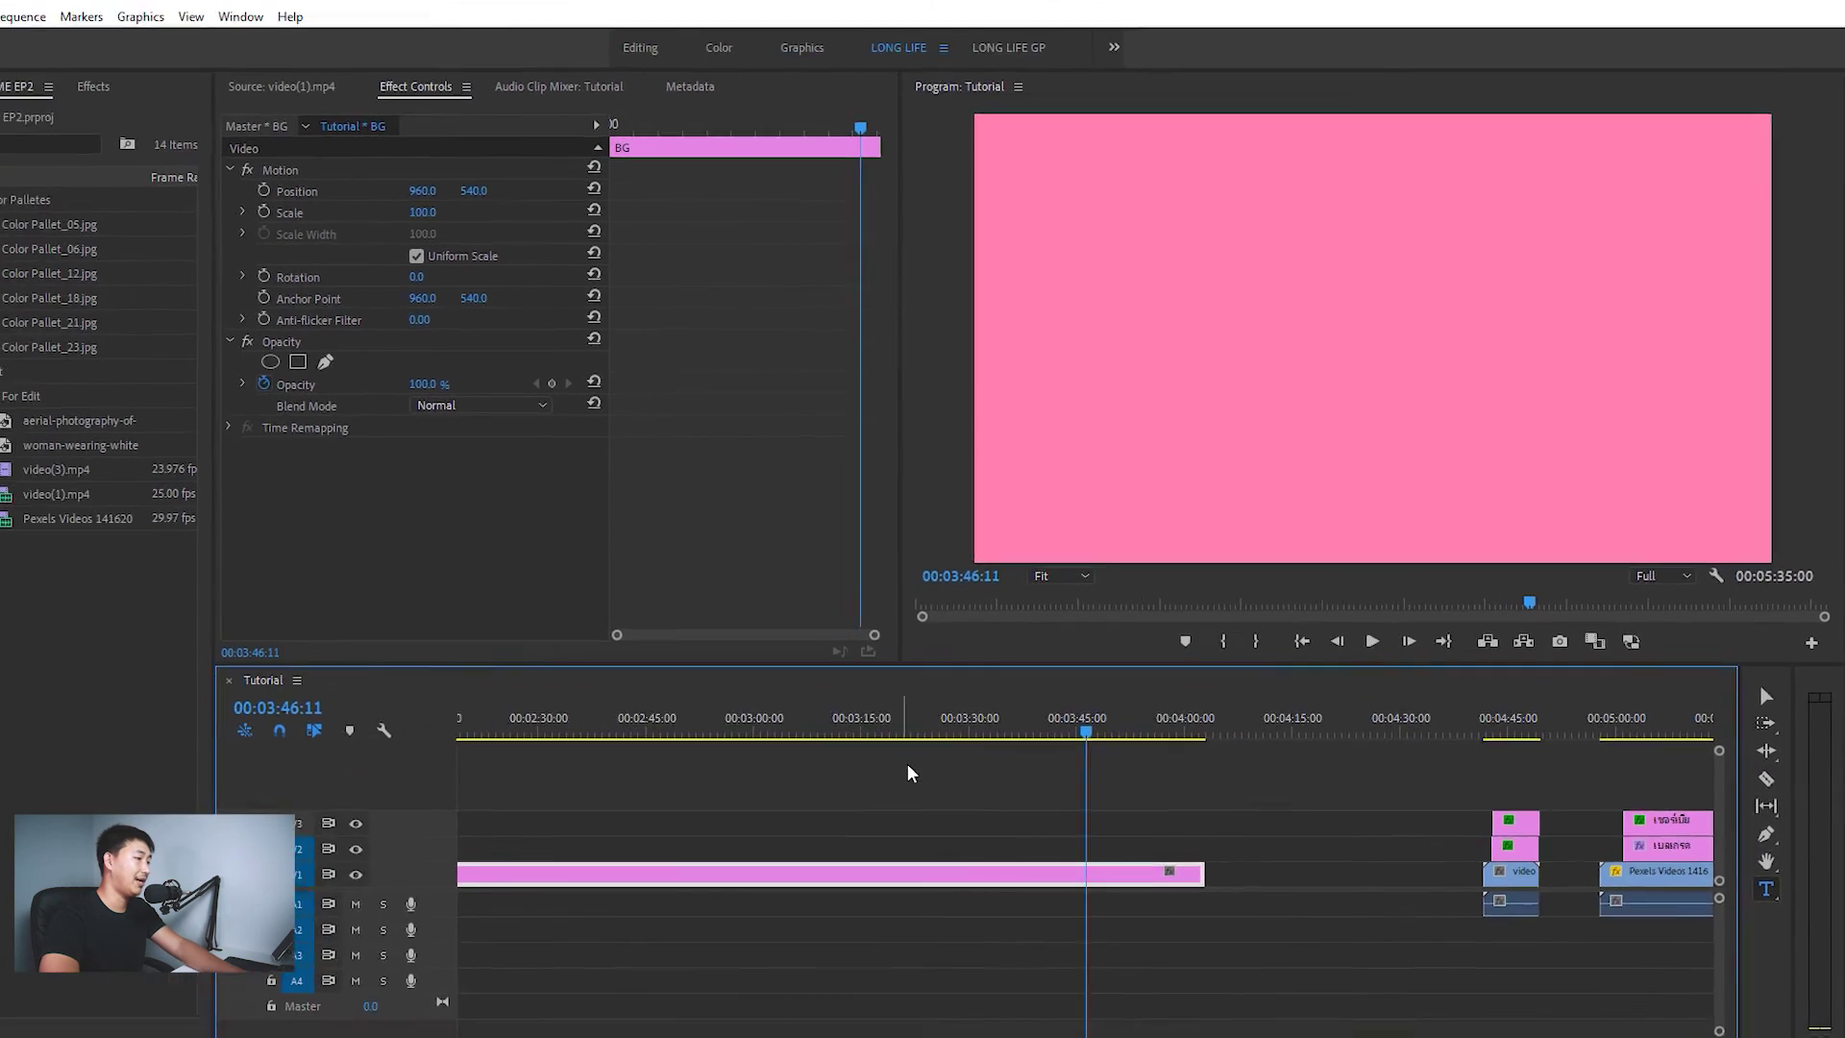
key(minus)
Put the red-balloon photo on V2 above pink BG, scale it to 63, and keyframe Position
click(117, 413)
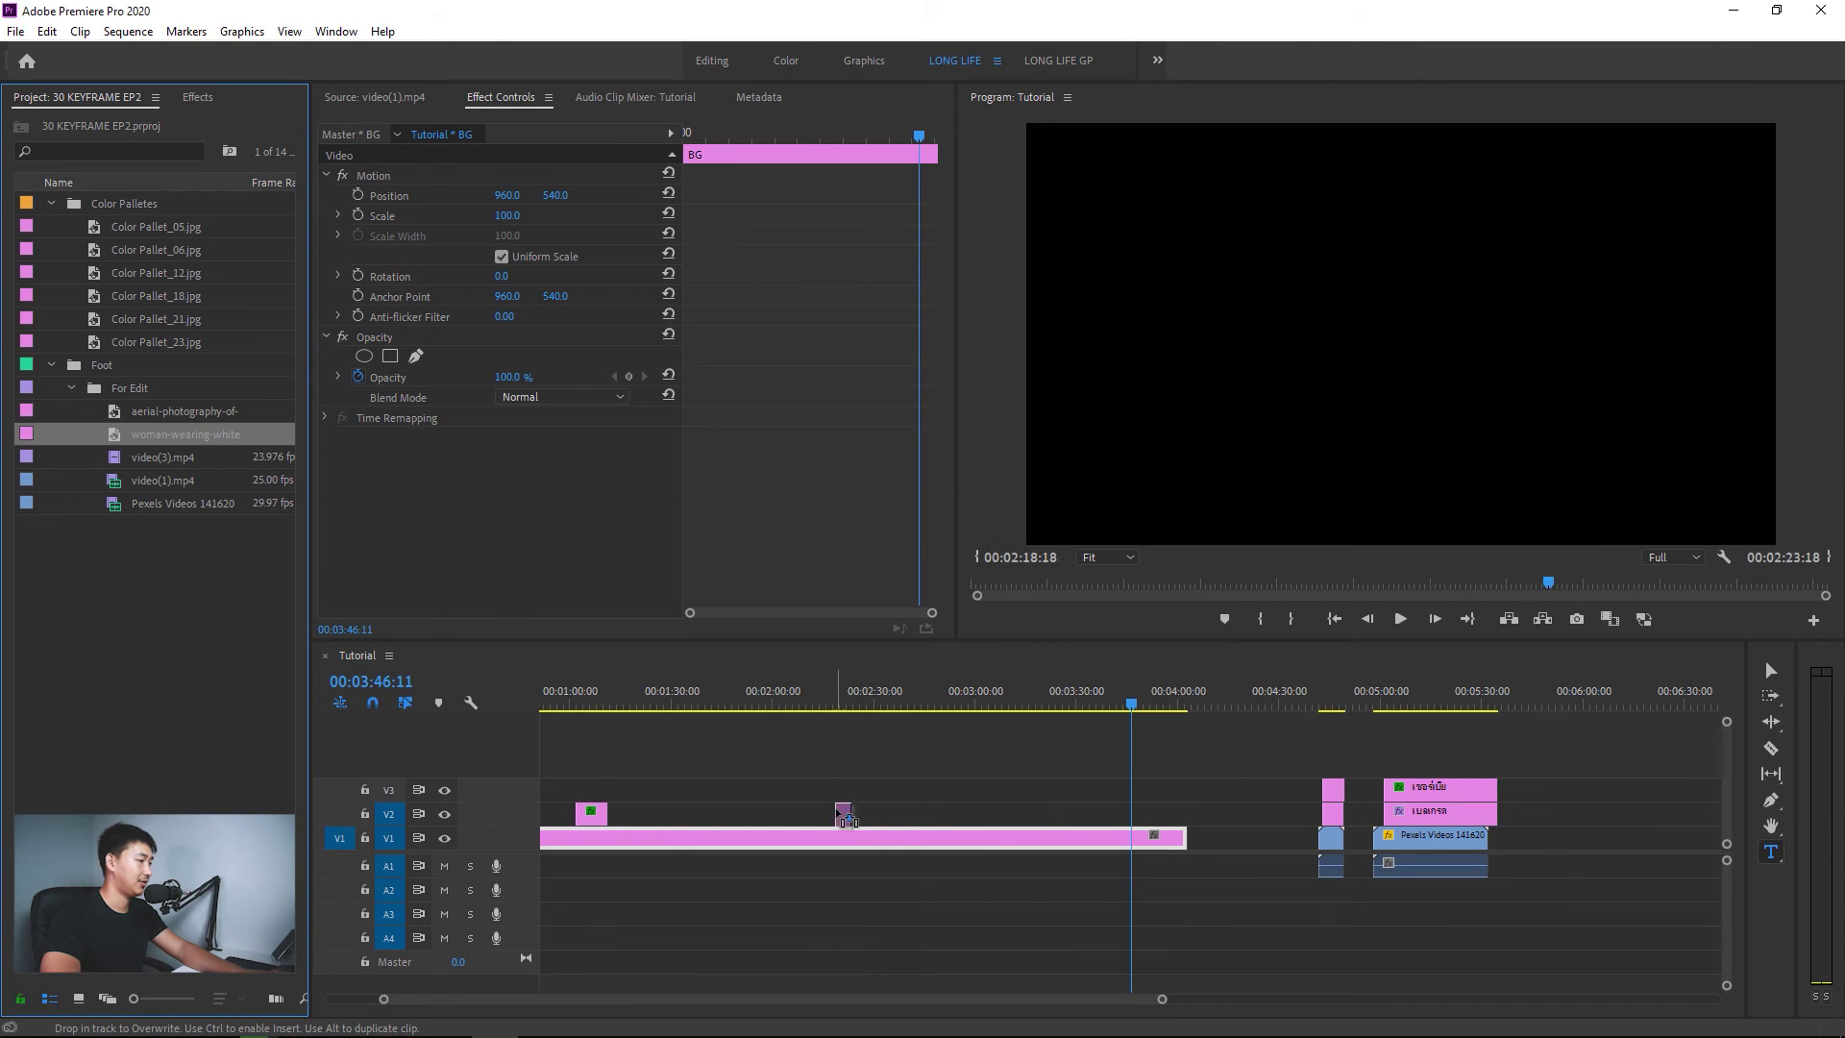
drag(117, 434, 836, 813)
click(843, 709)
key(equal)
key(equal)
key(equal)
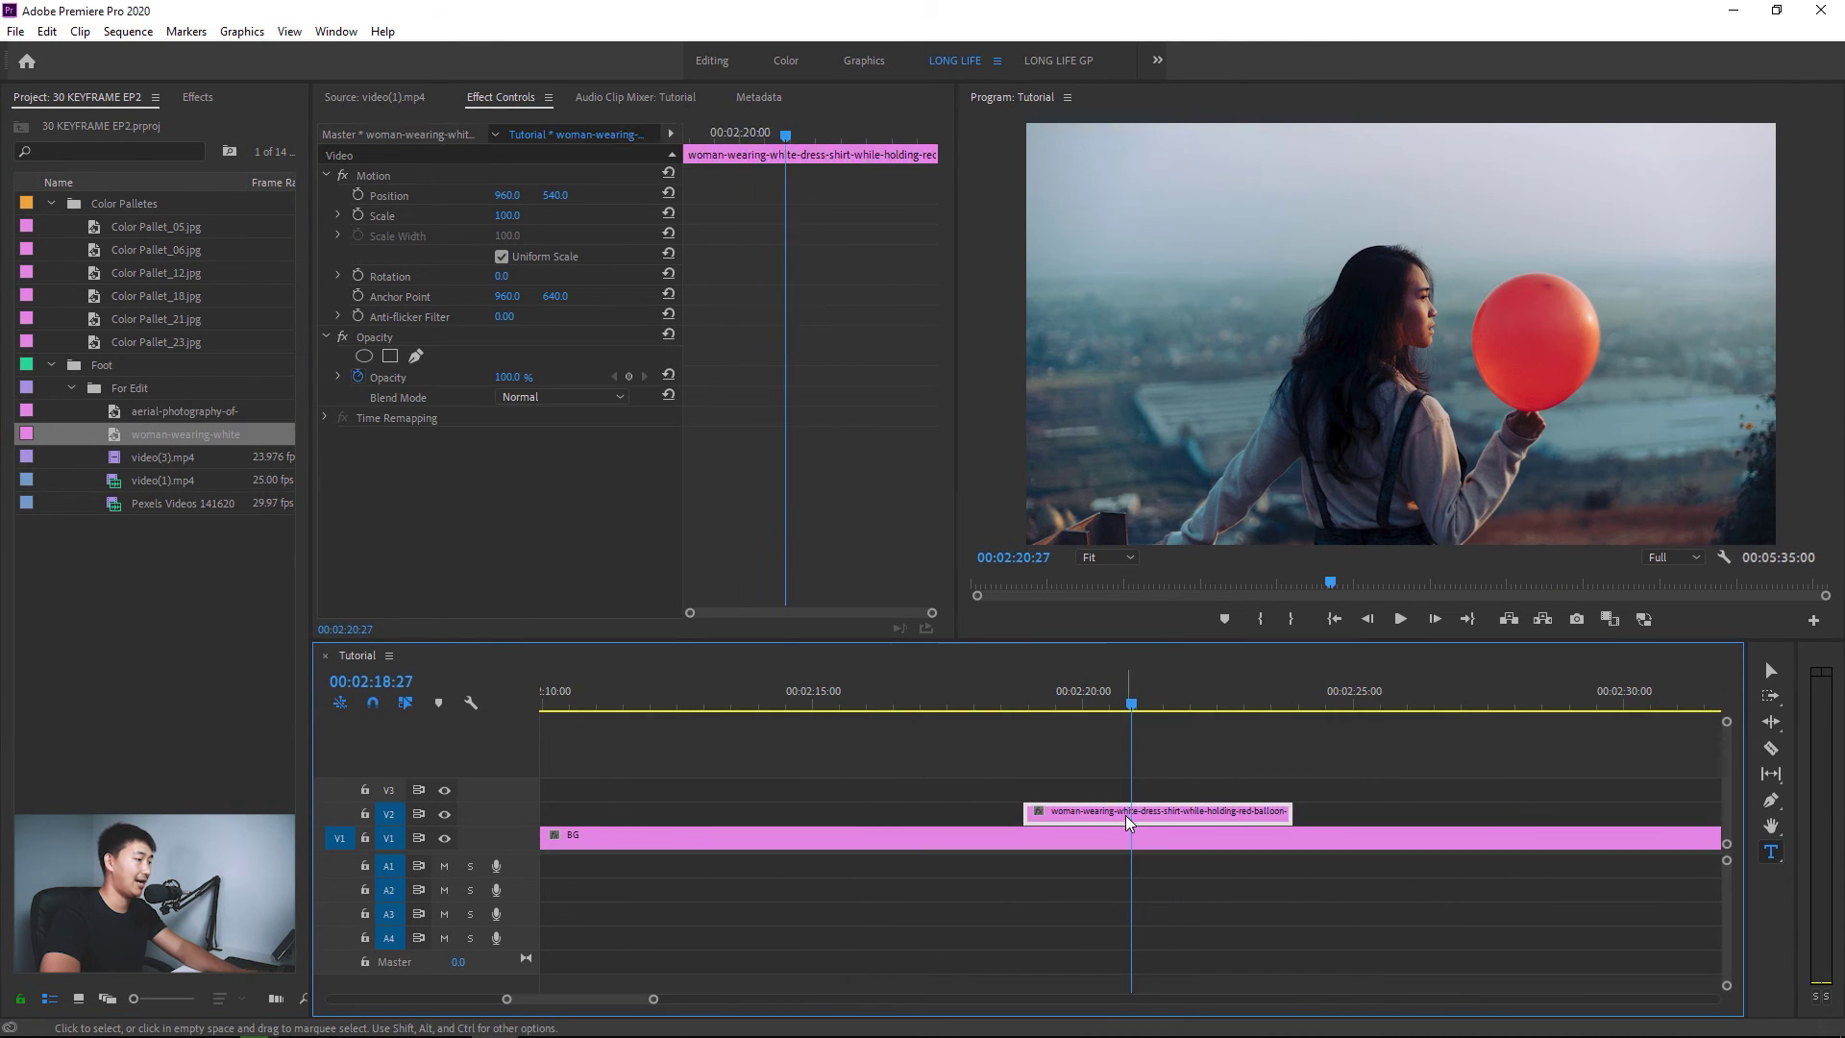
key(Up)
drag(263, 206, 326, 207)
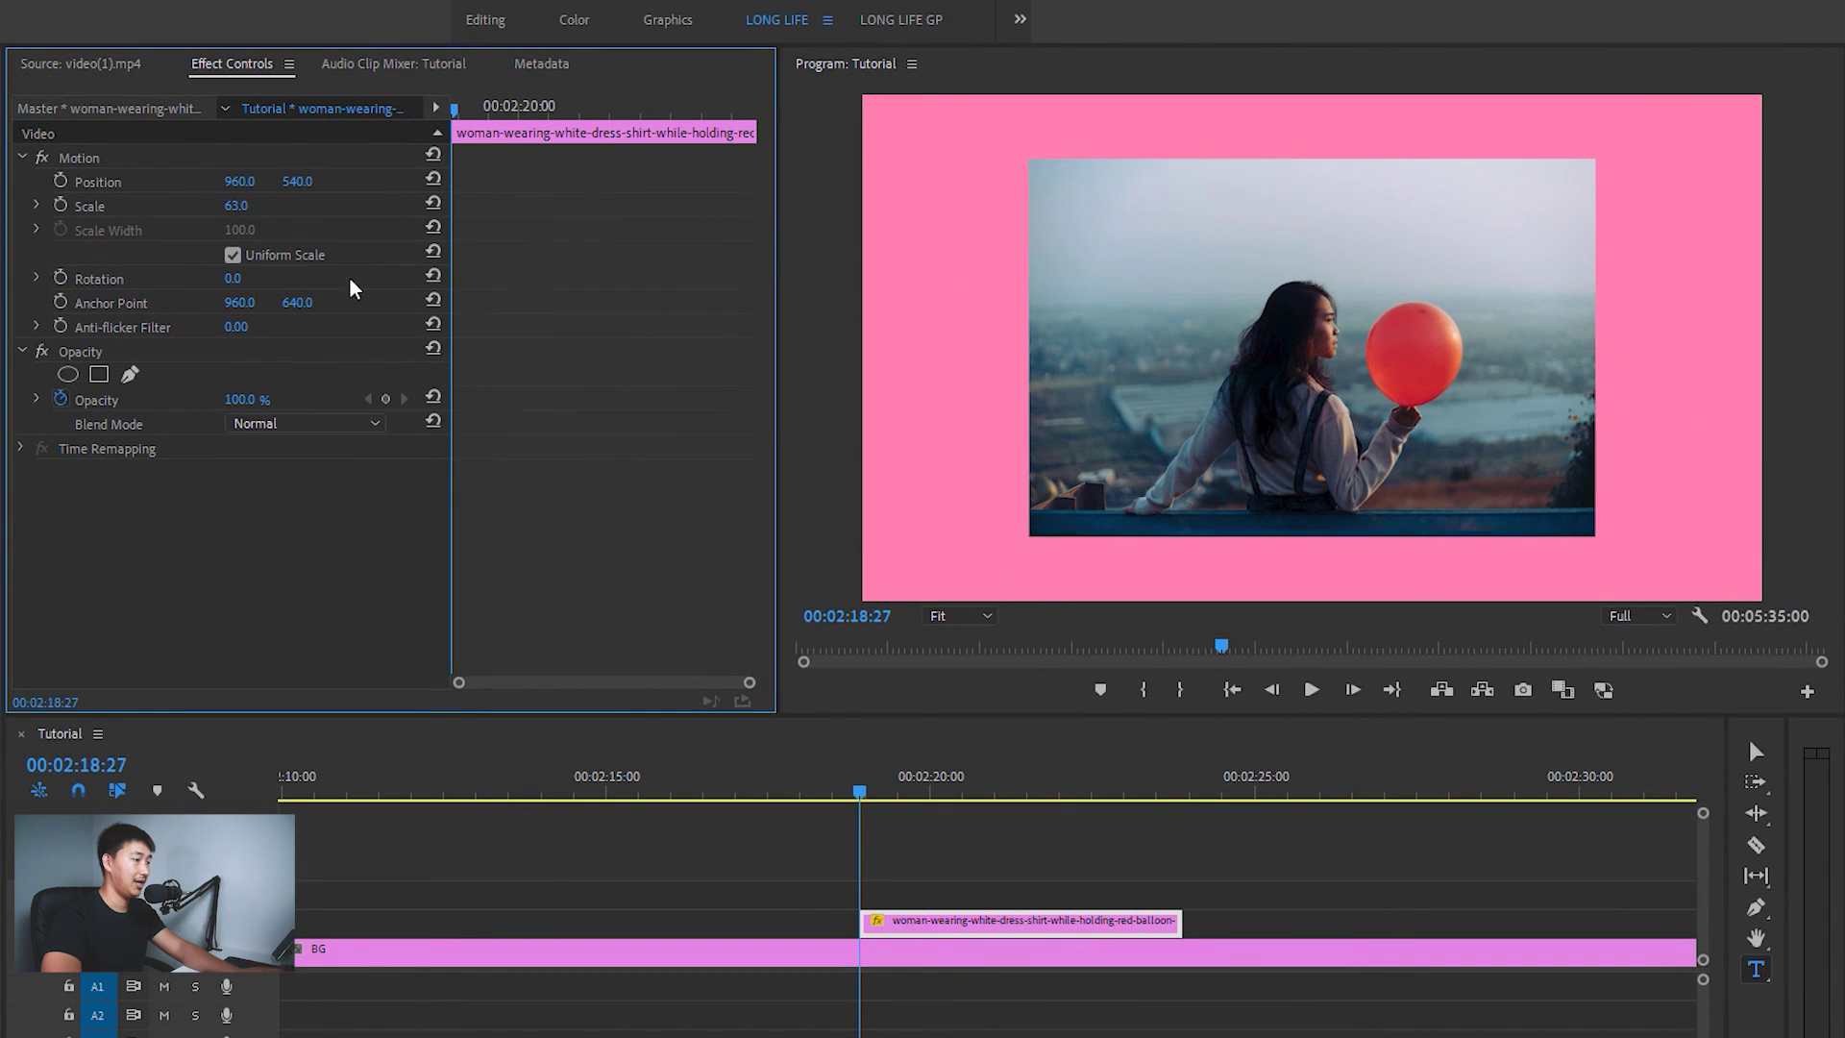
key(space)
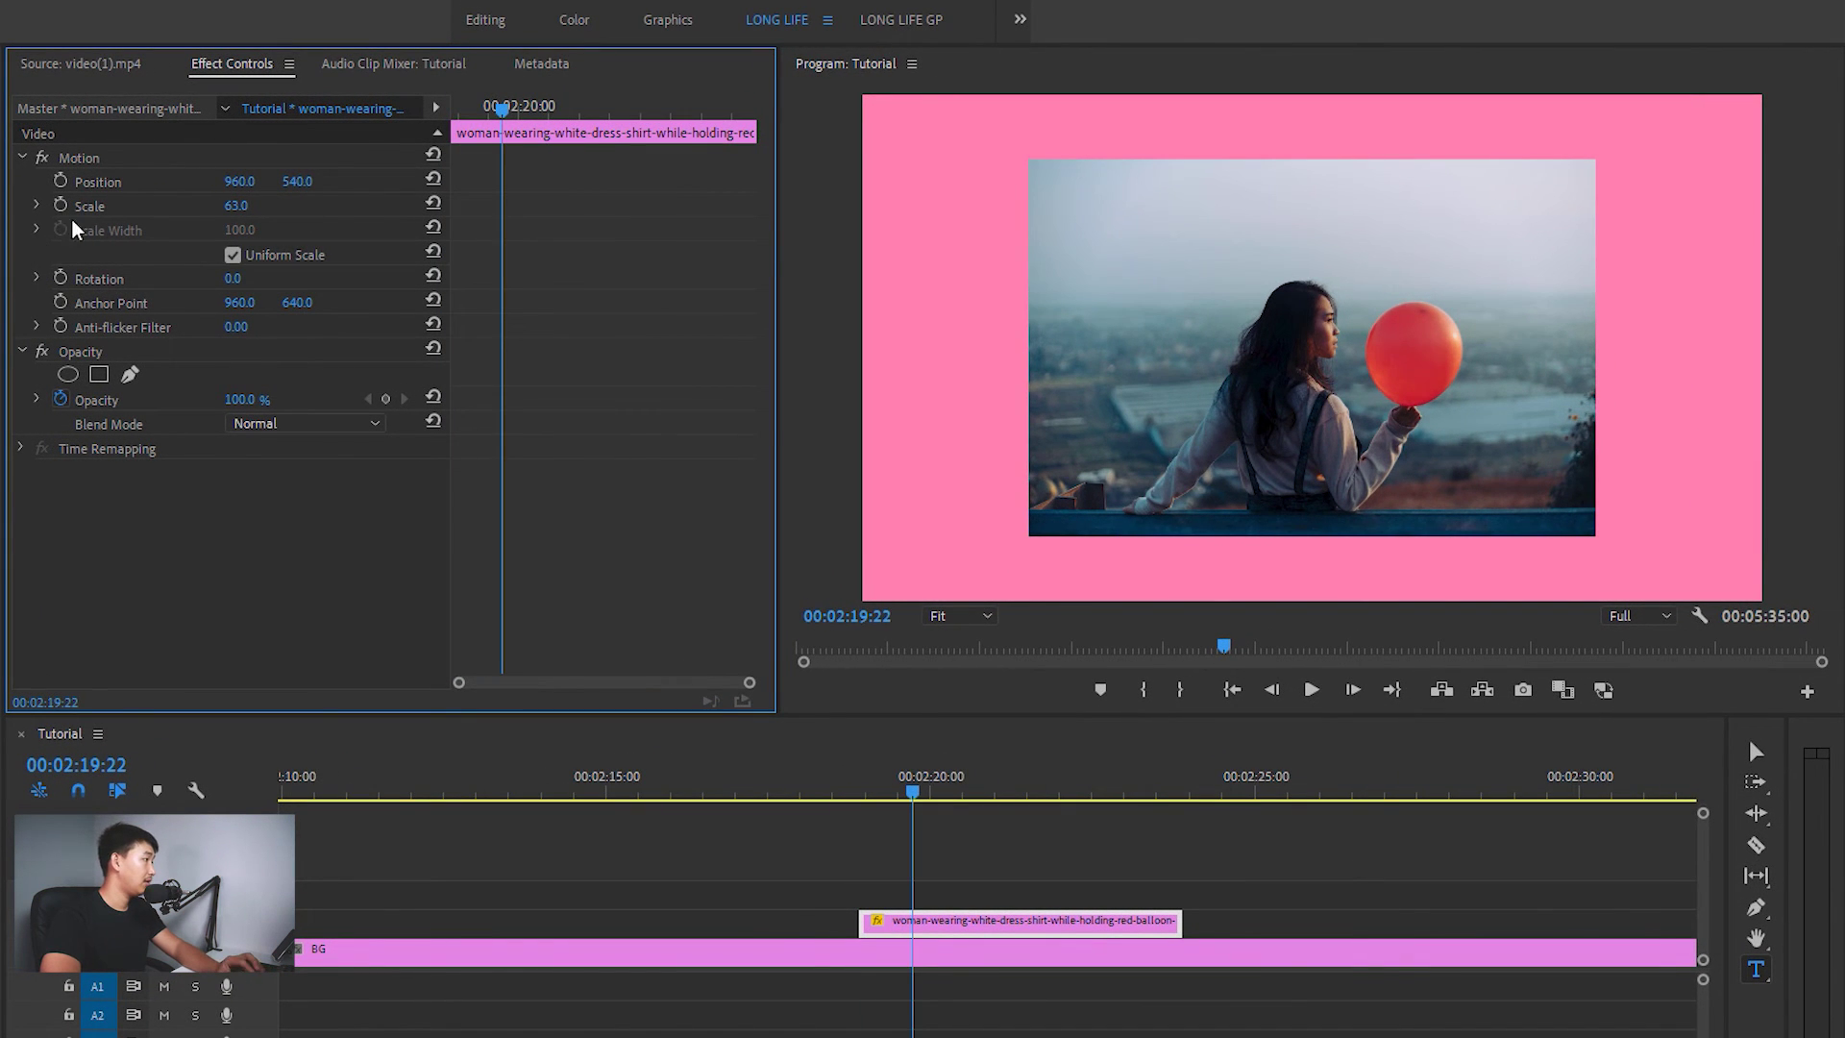
click(60, 181)
At the clip start, keyframe Rotation to -11° and Position to -726, 716, off-screen left
click(59, 278)
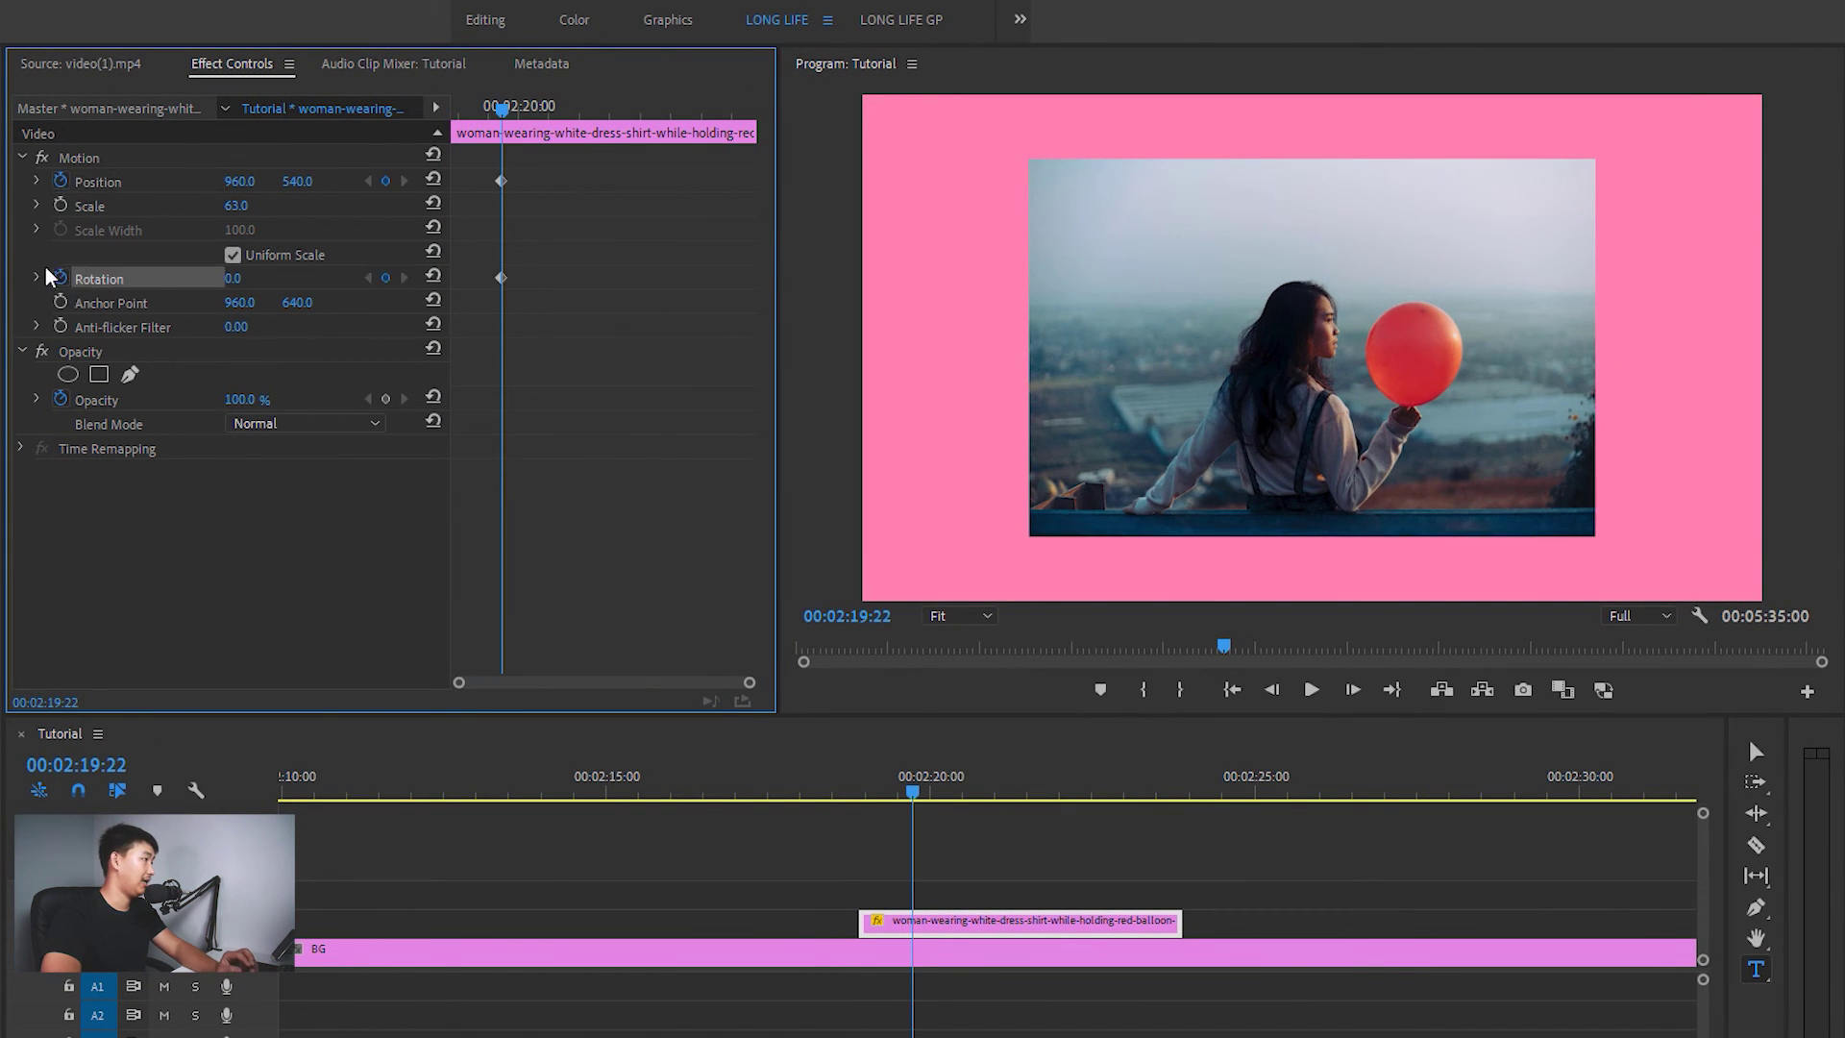
click(37, 278)
drag(498, 120, 394, 116)
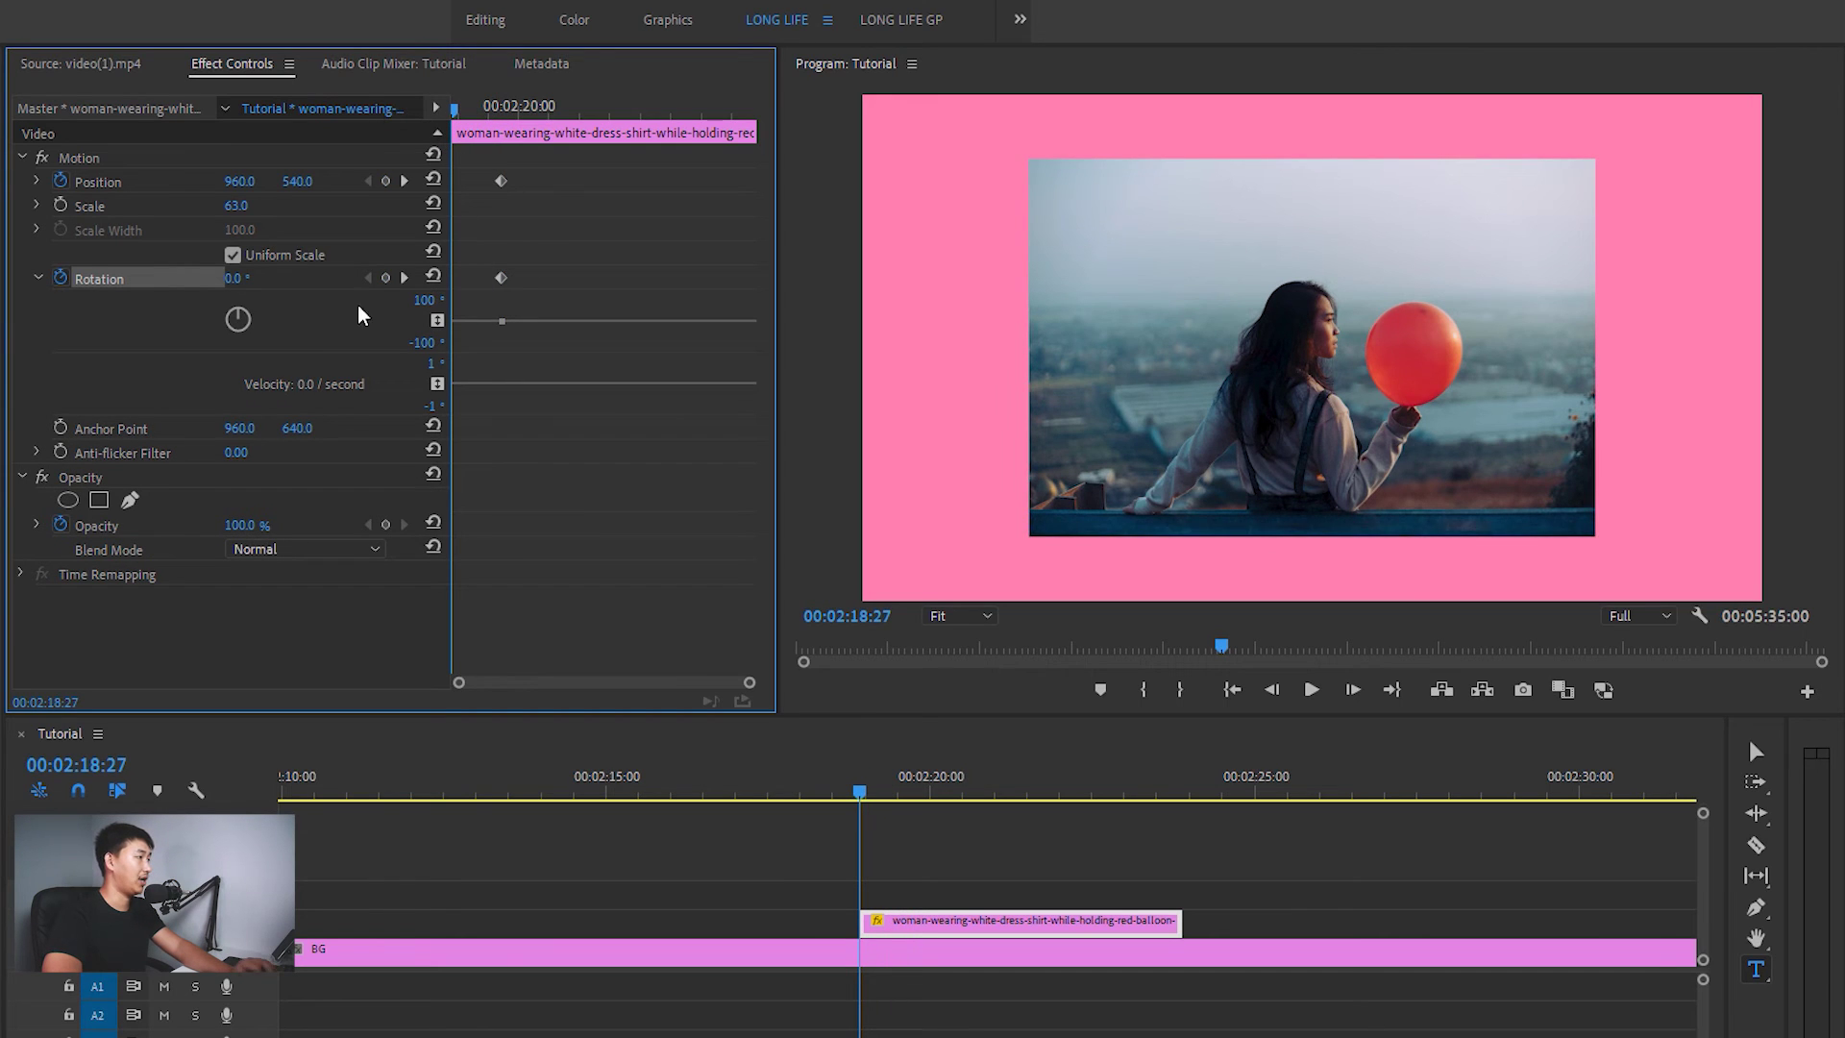
drag(235, 278, 214, 278)
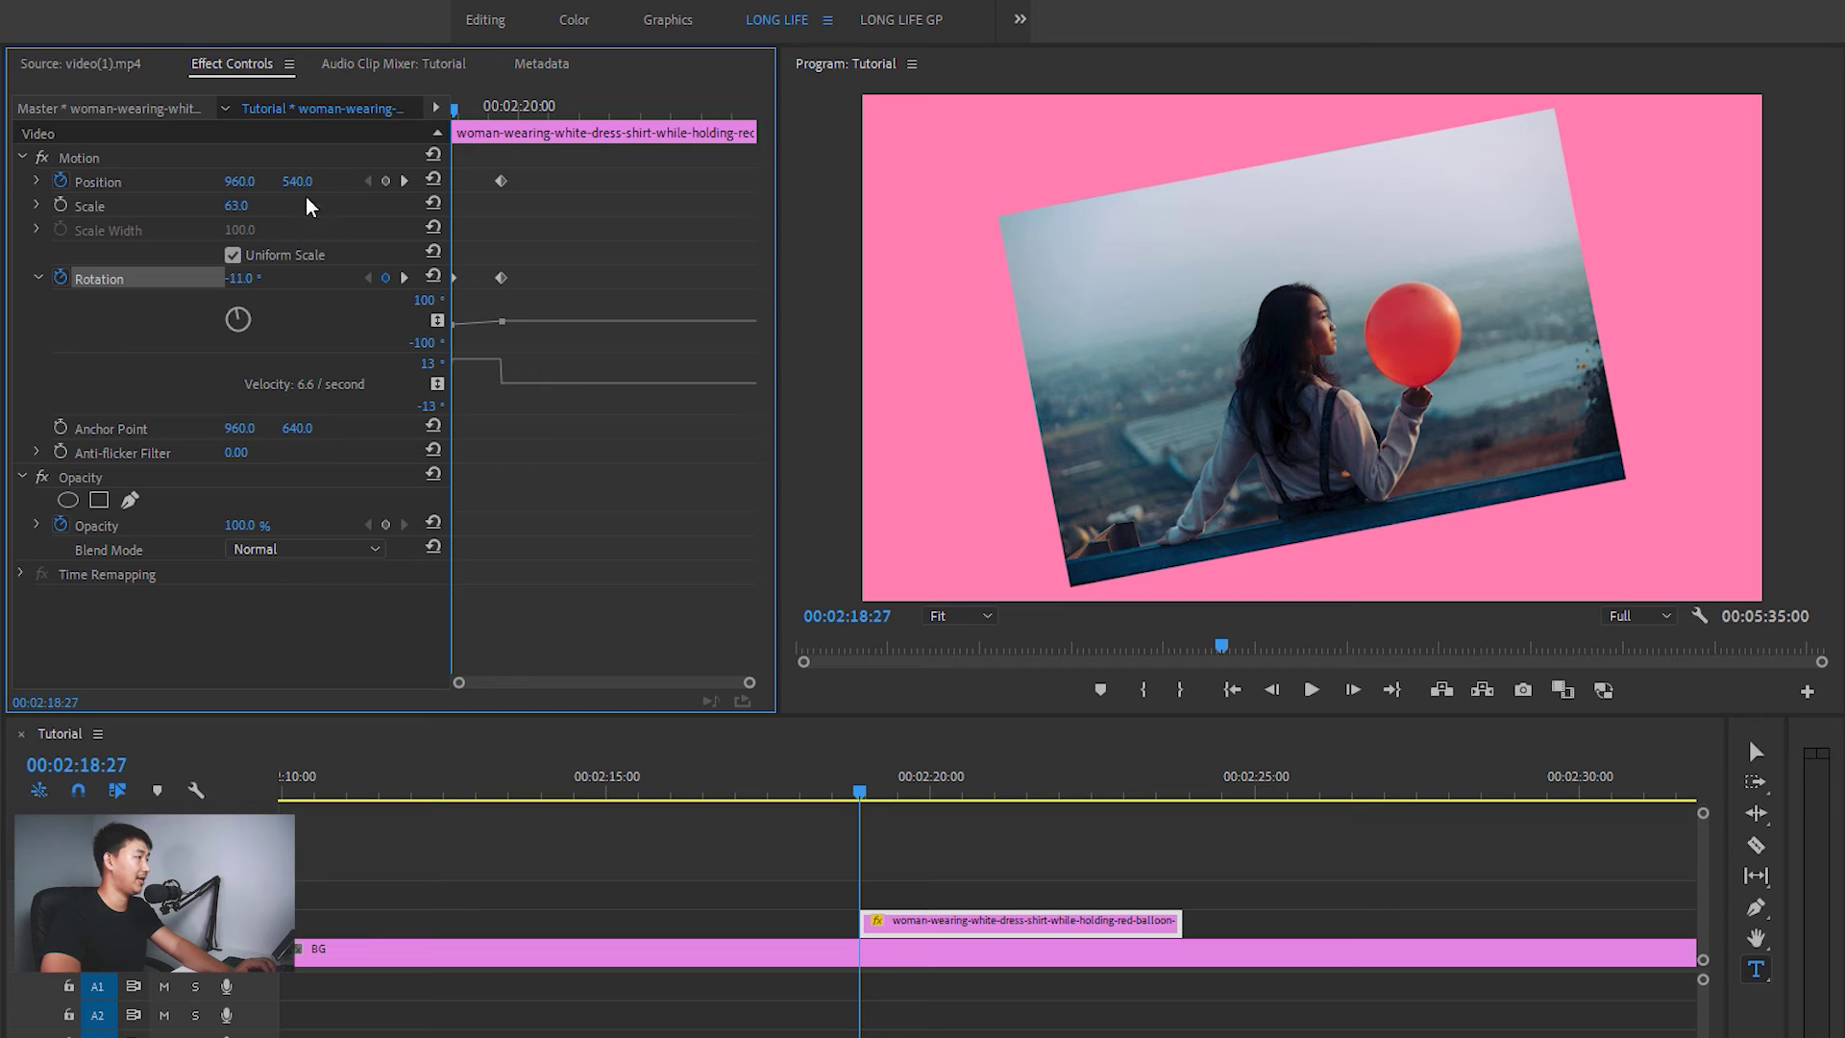
drag(248, 185, 19, 185)
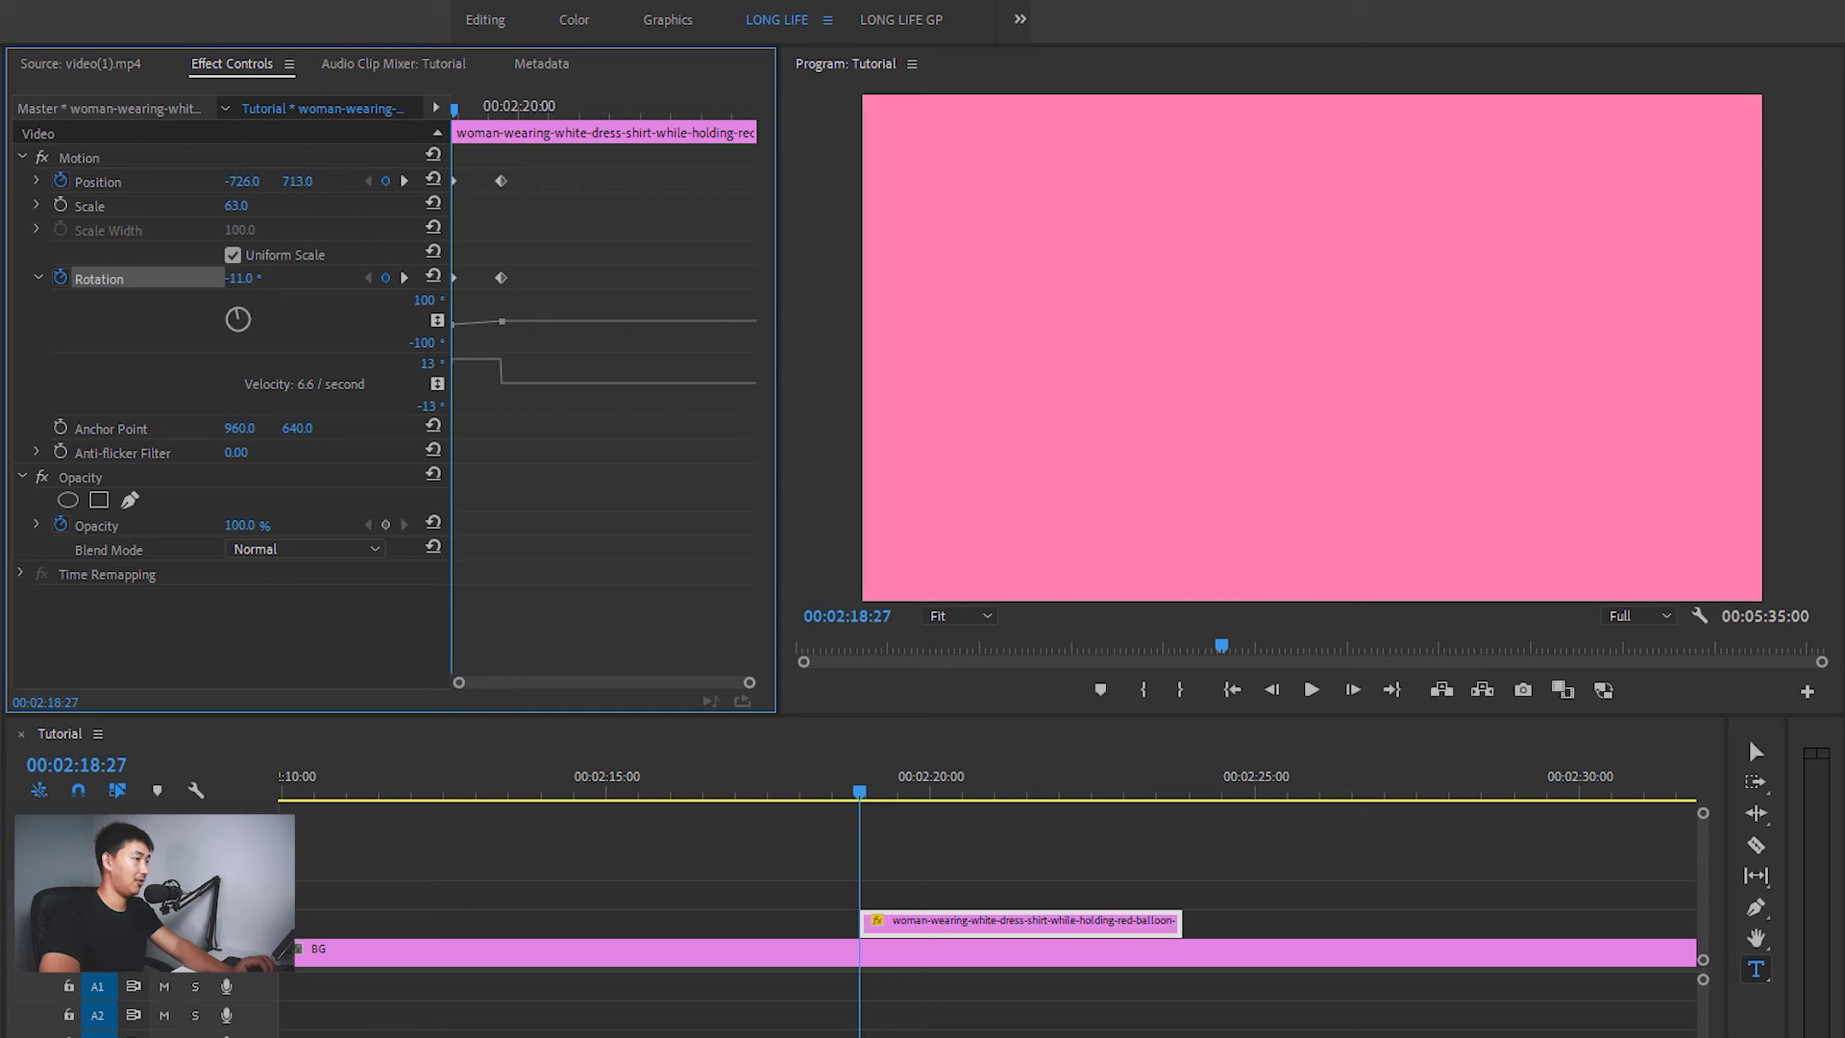
Zoom the Program monitor to 25% to show the motion path, and cue the playhead before the photo
click(959, 616)
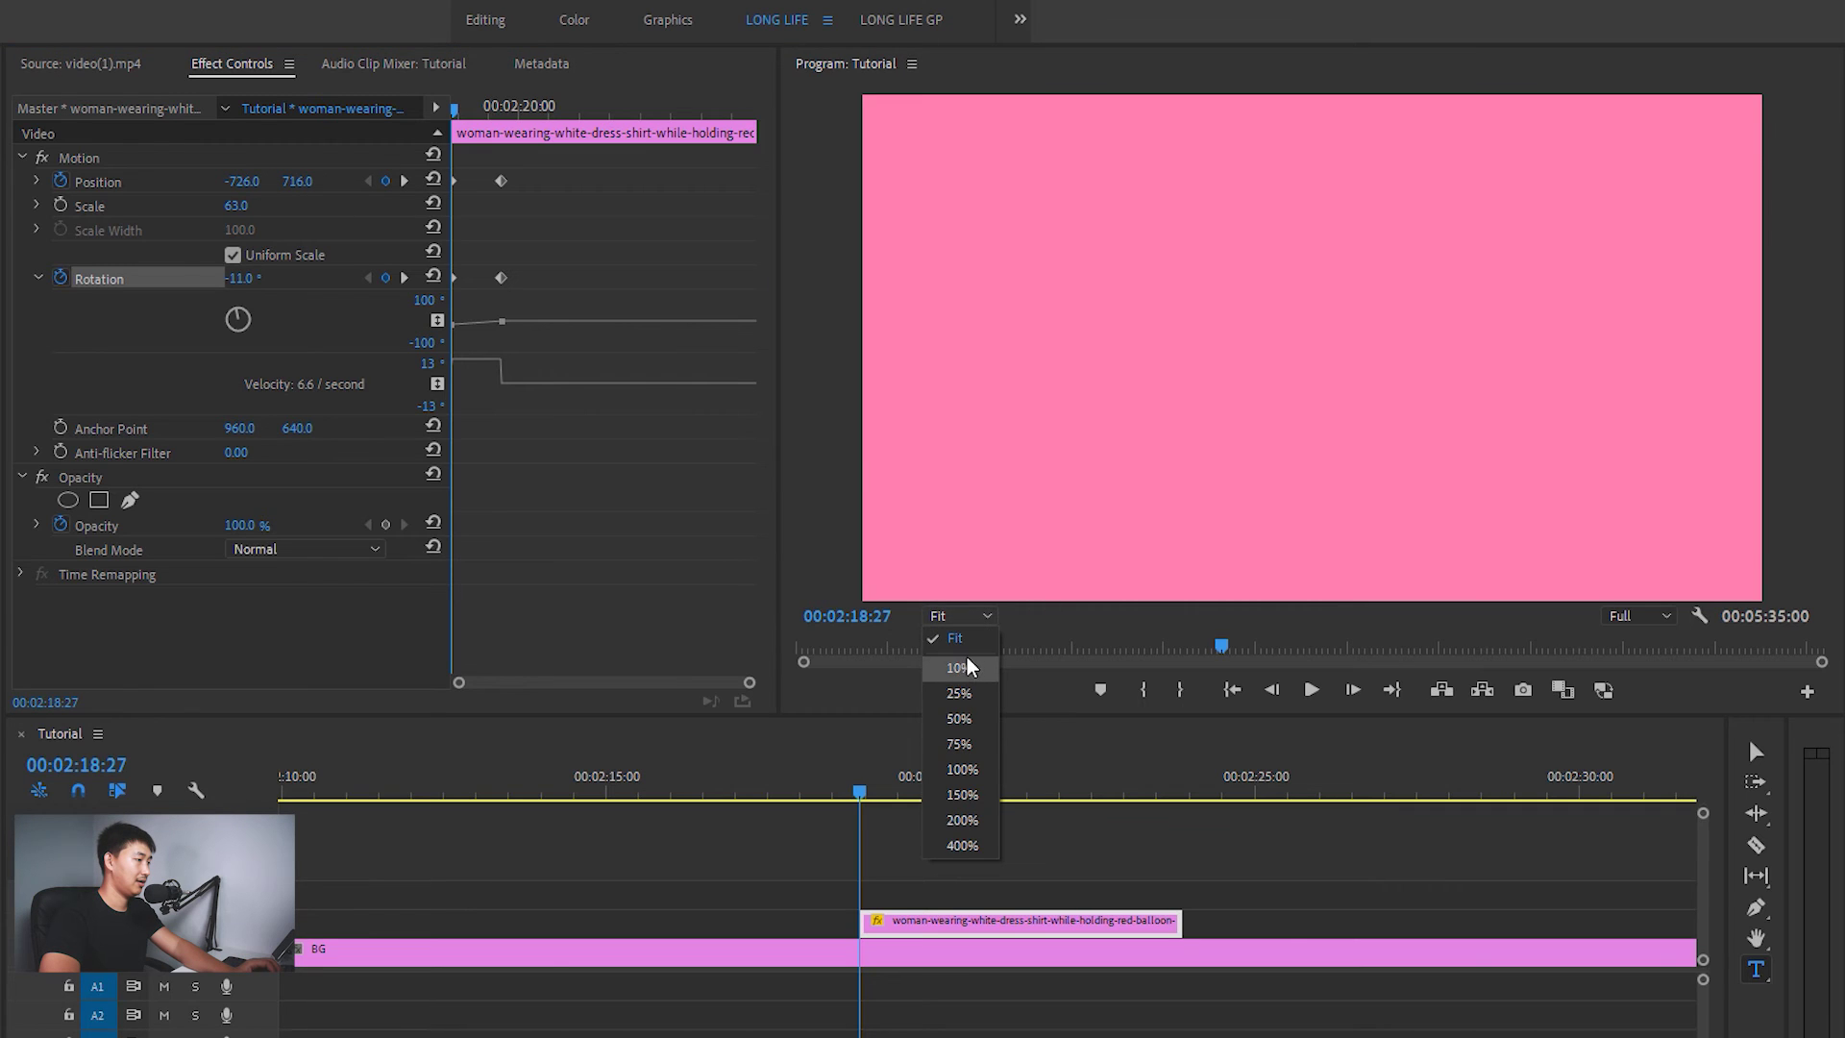
click(967, 704)
click(86, 158)
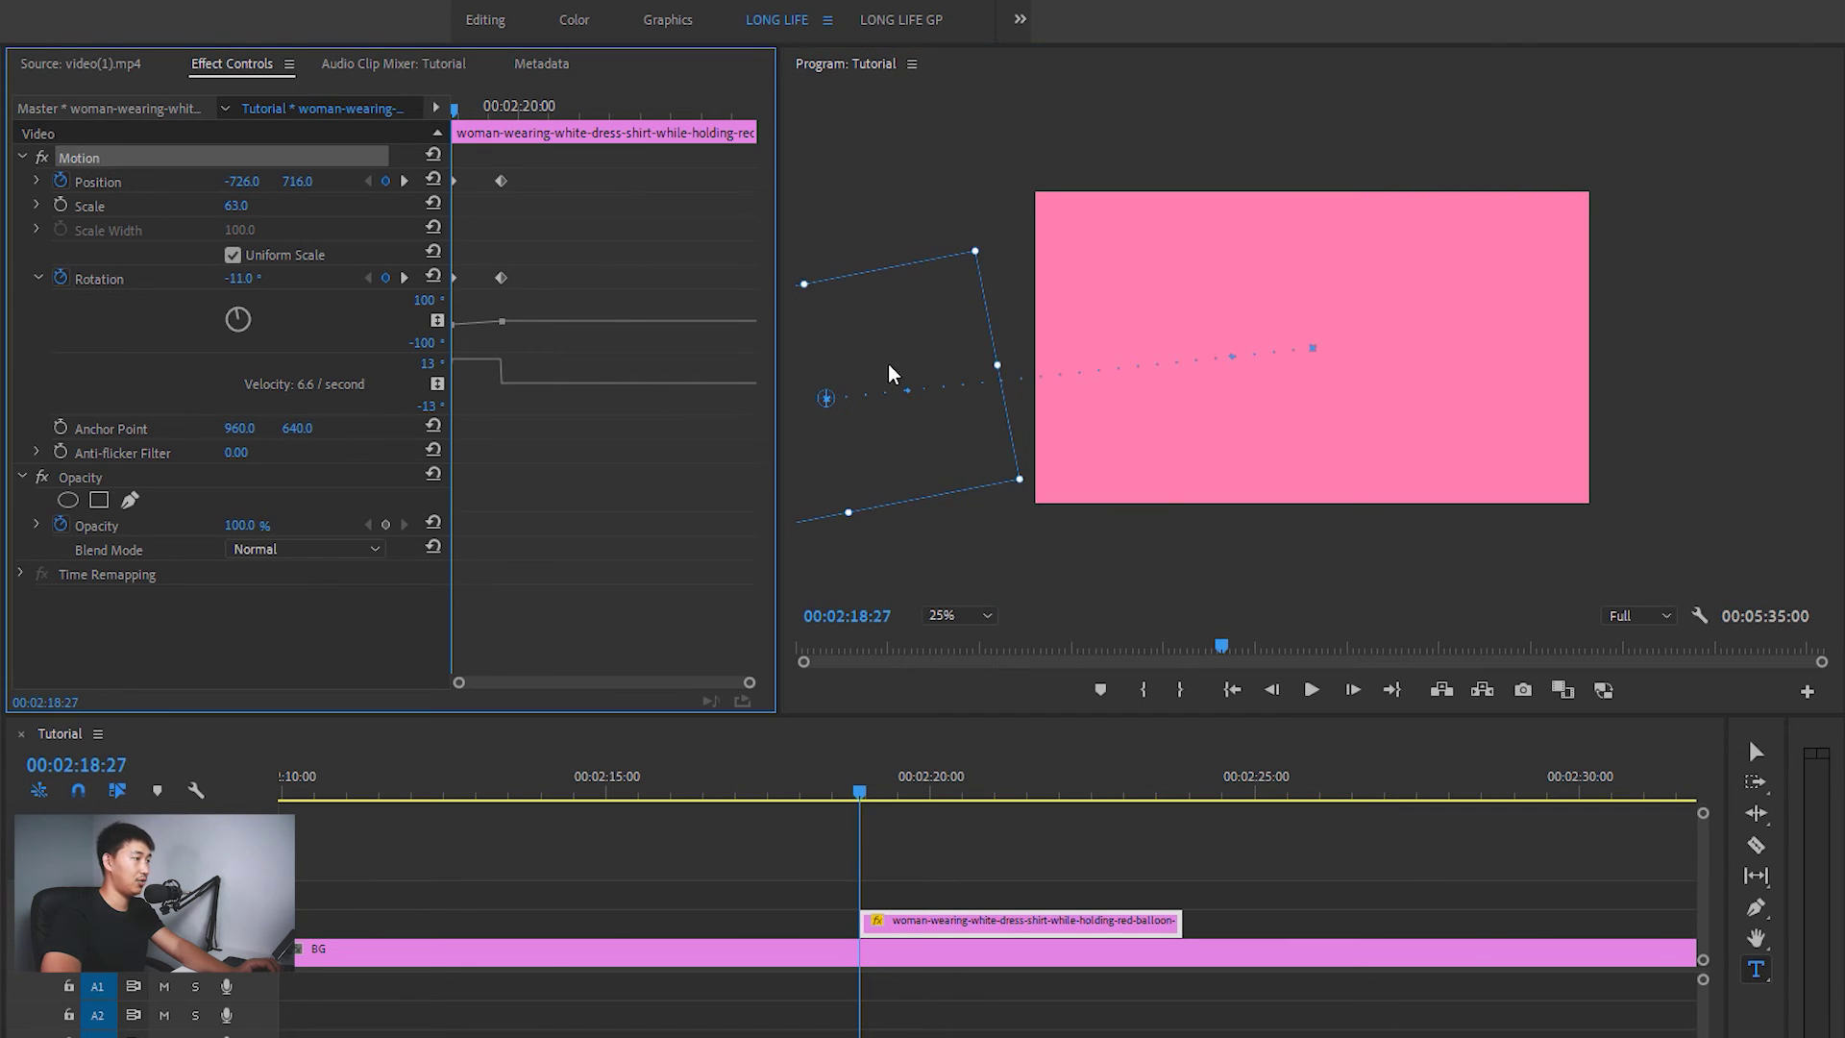
click(962, 855)
key(=)
mouse_move(1001, 798)
mouse_down()
mouse_move(1057, 805)
mouse_move(963, 798)
mouse_up()
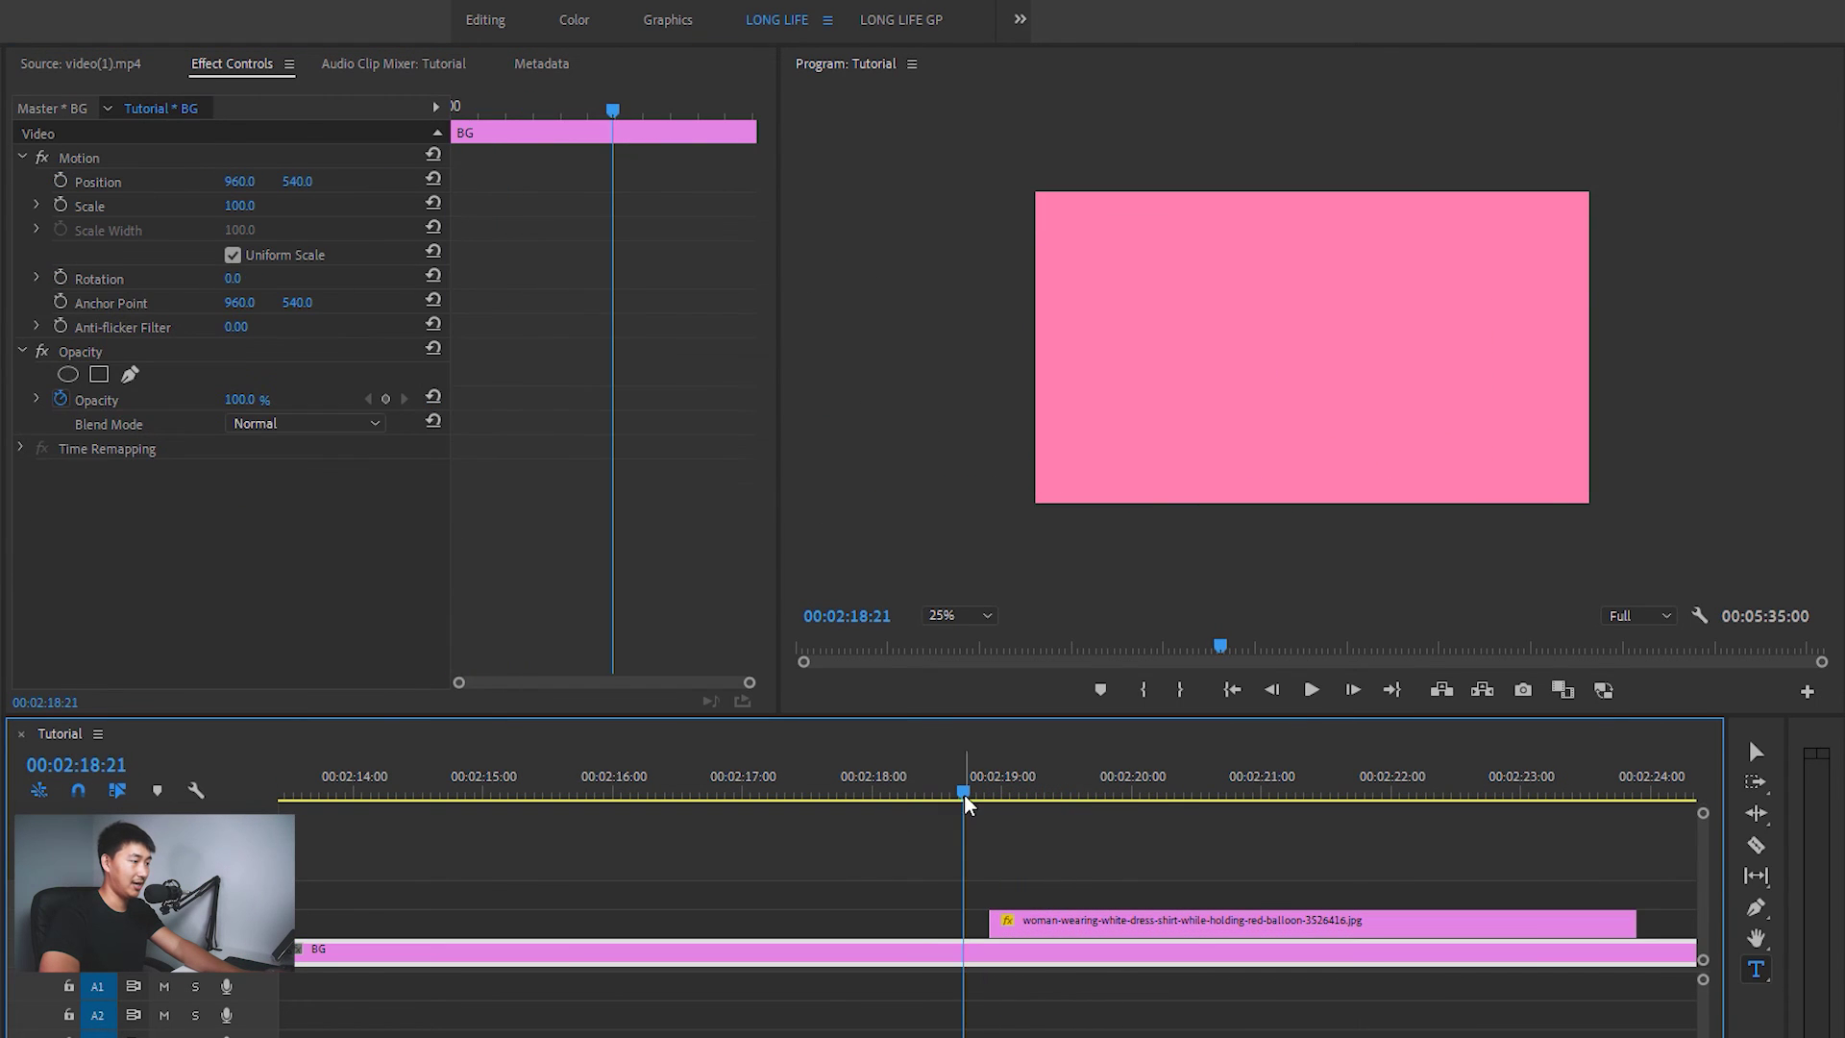
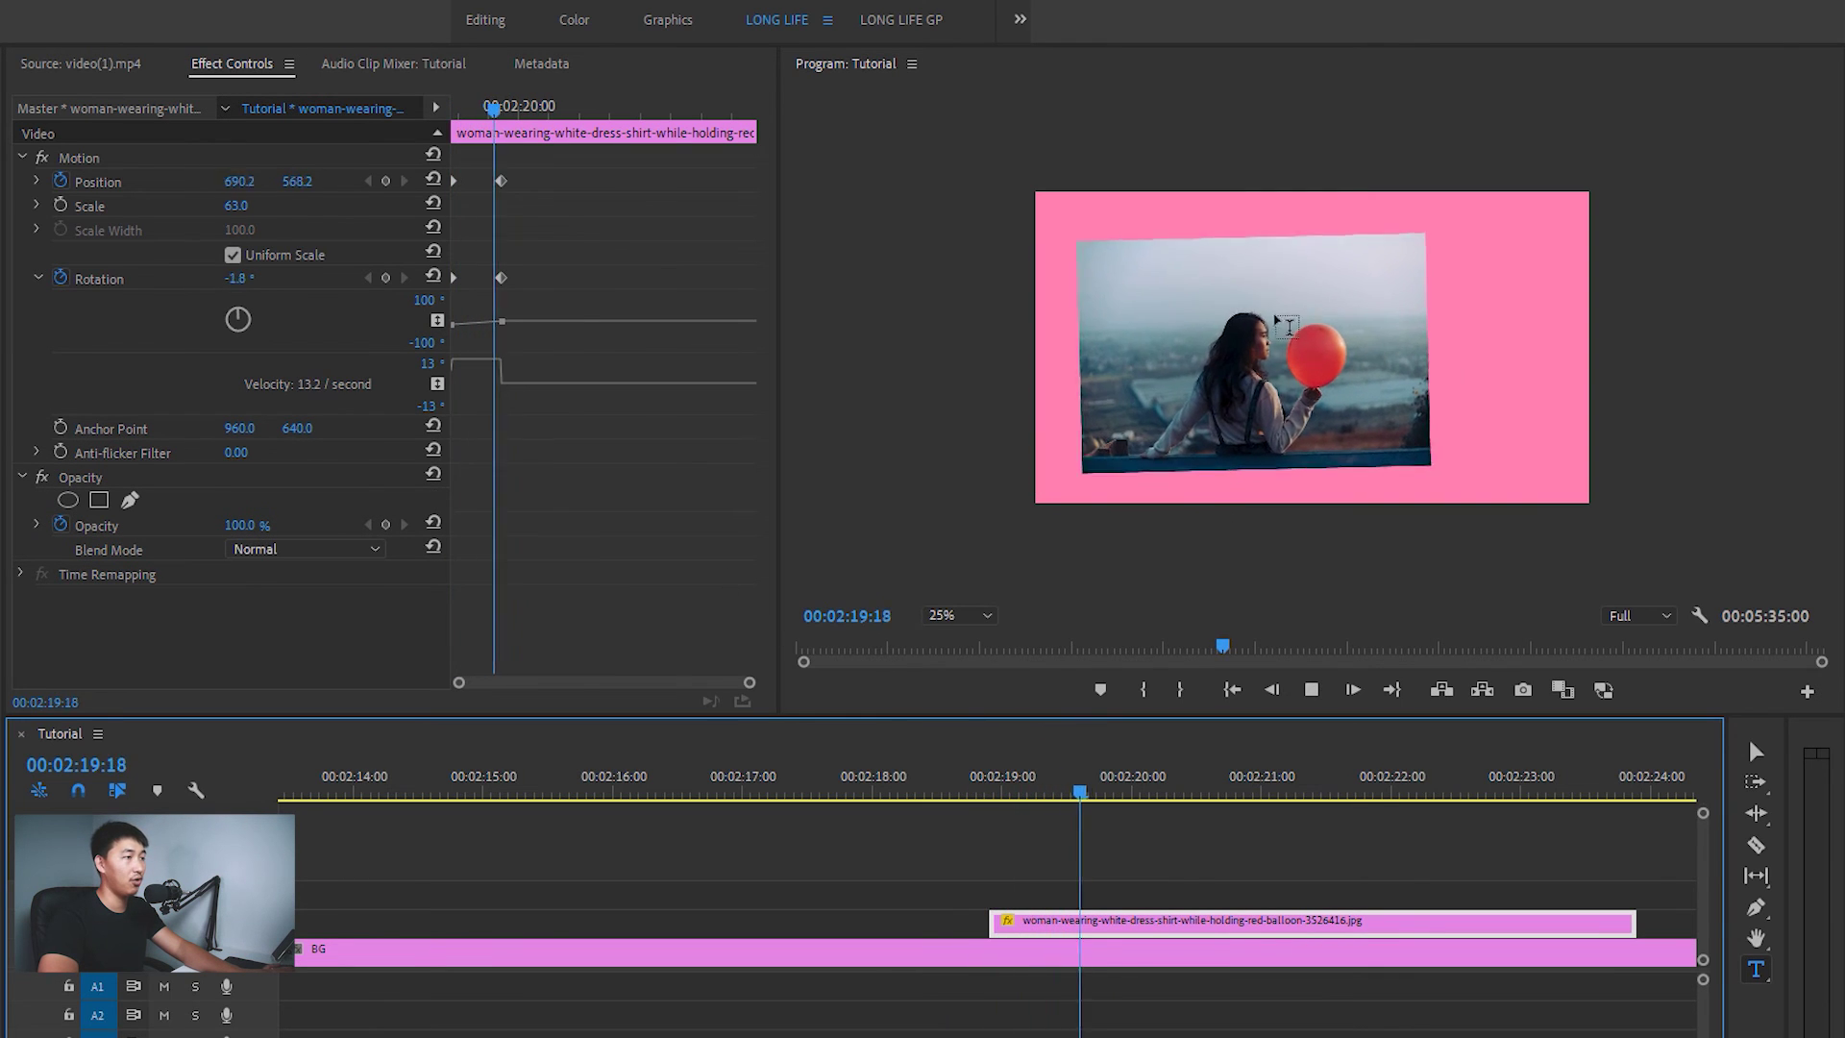
Preview the photo's rotating slide-in, replaying it from just before the photo appears
click(964, 781)
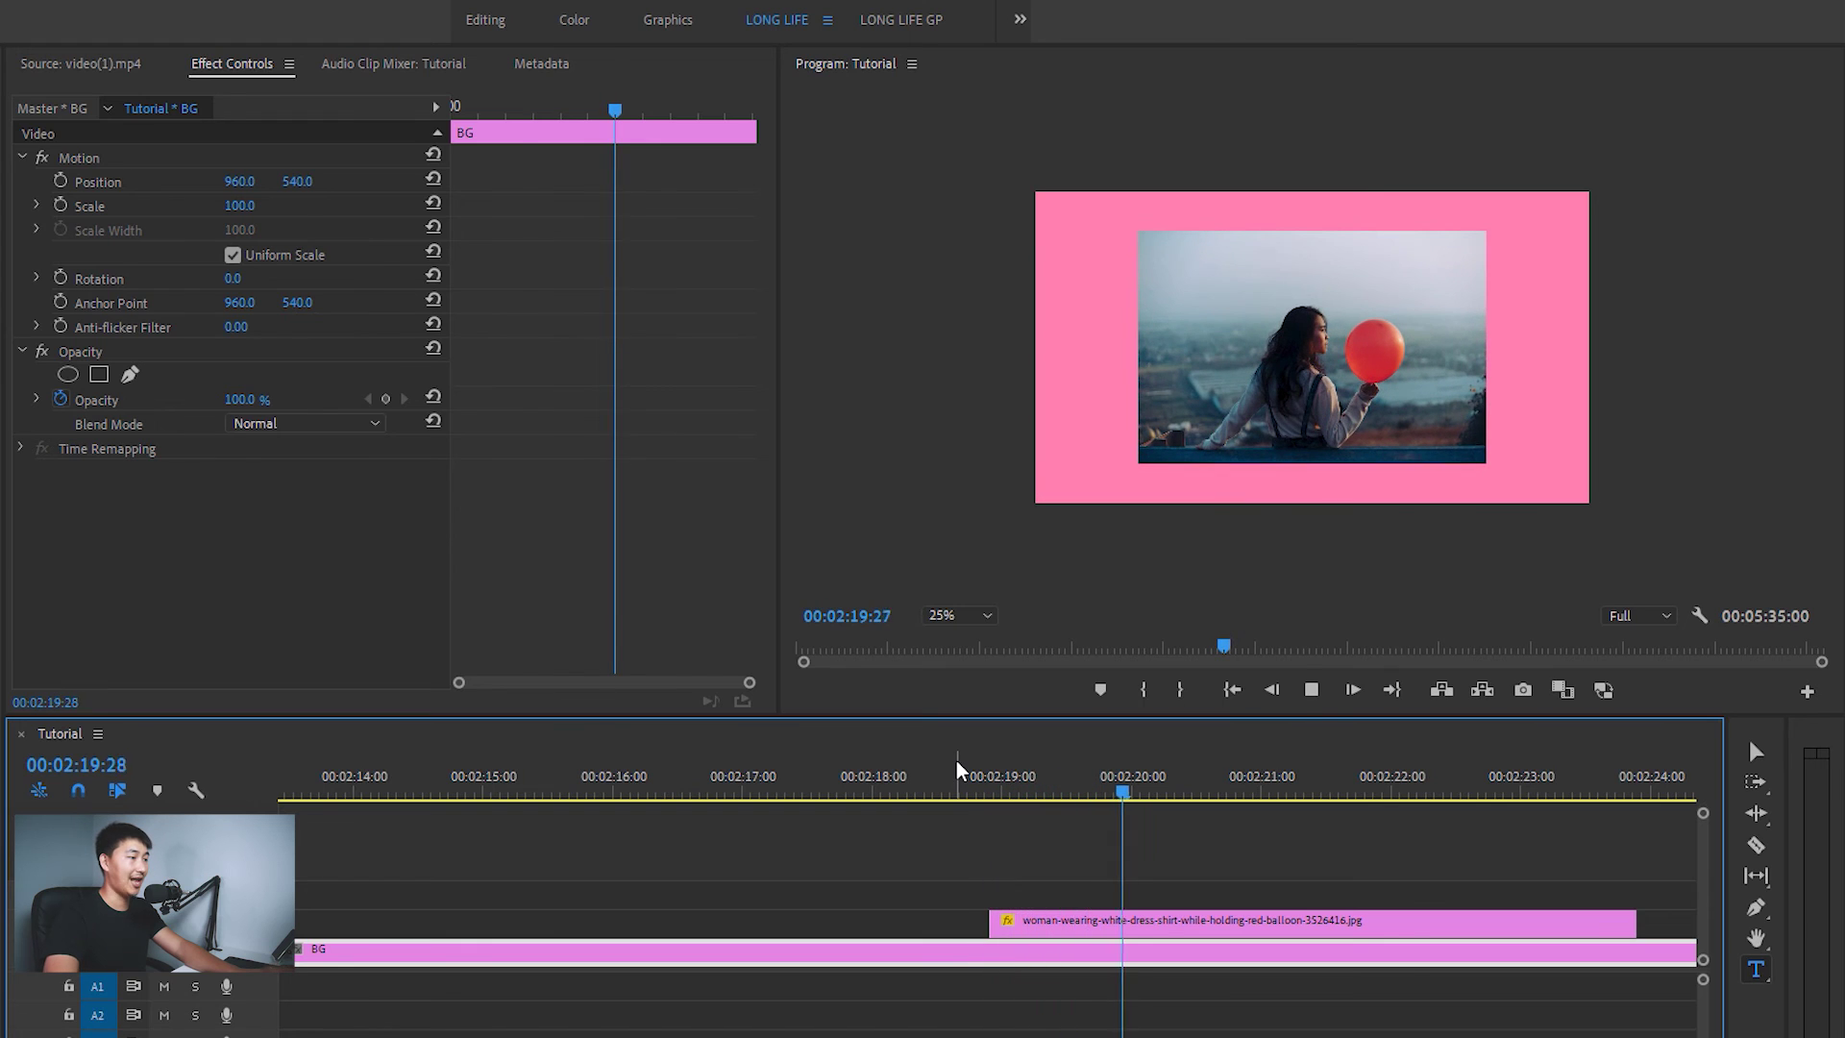
key(space)
click(965, 798)
key(space)
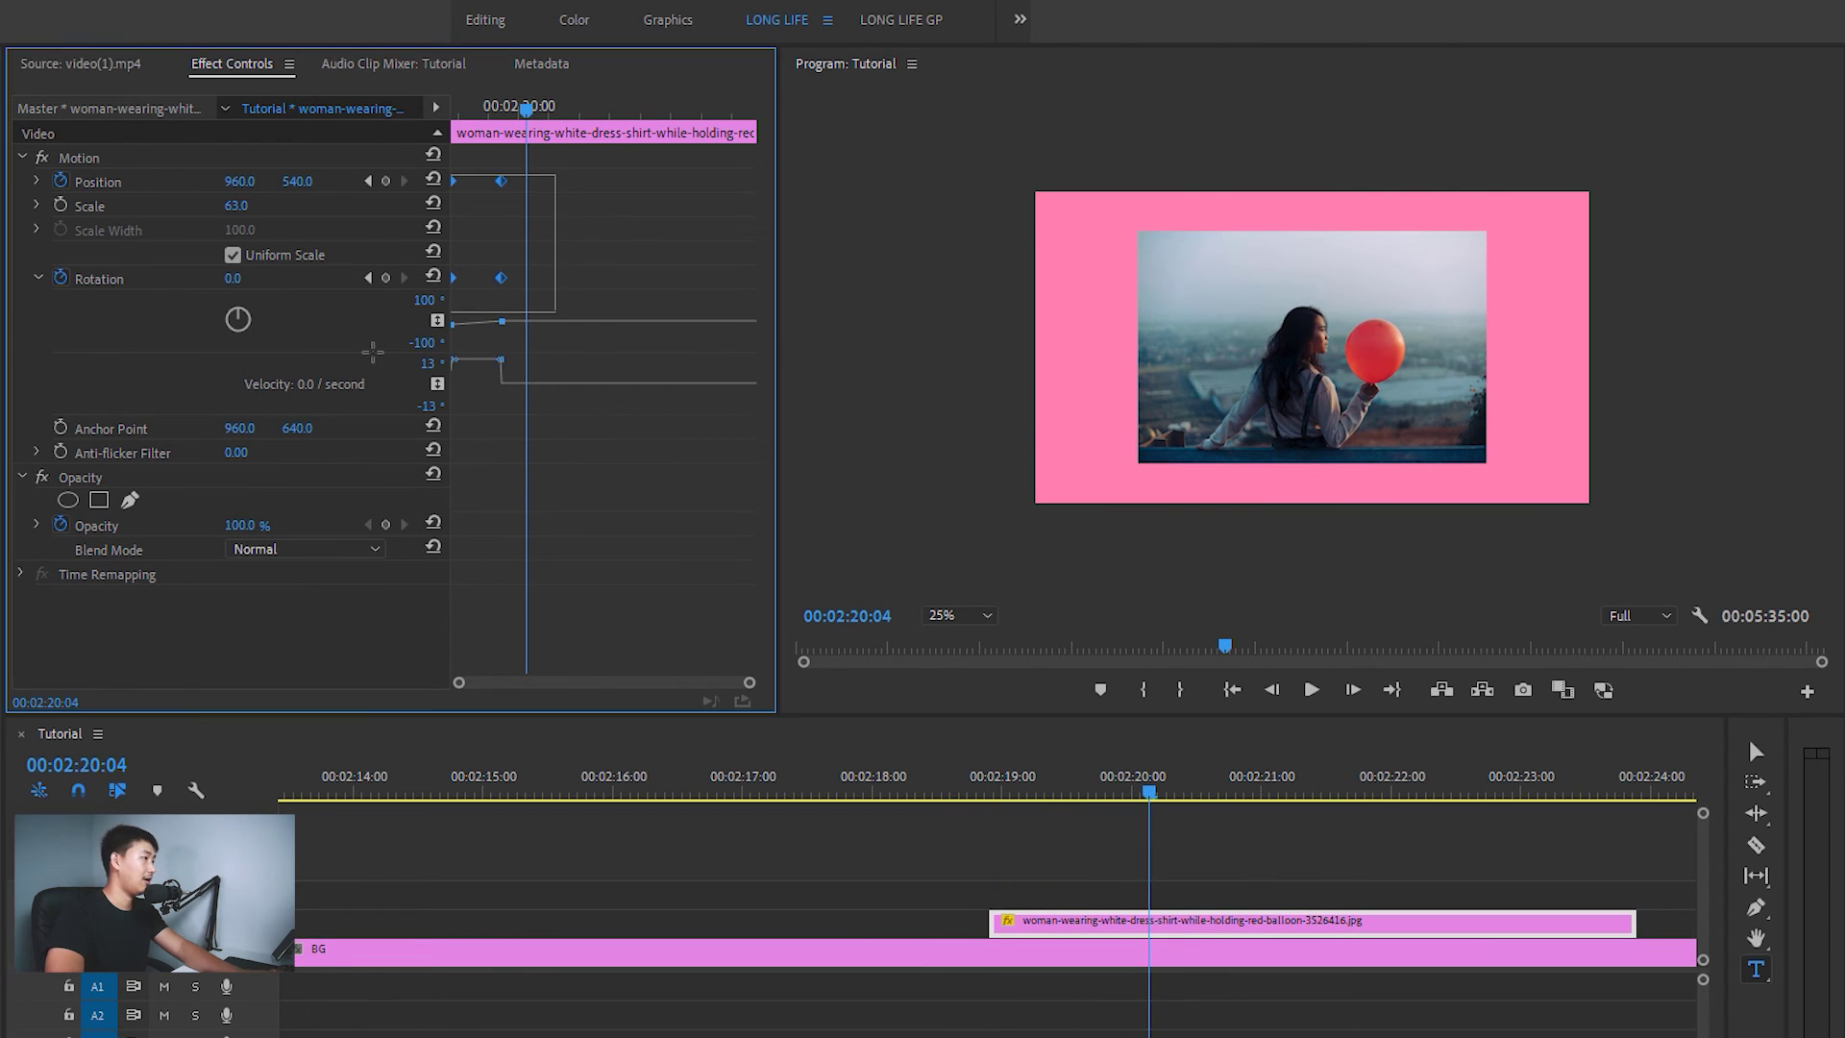
Apply Ease In and Ease Out to the photo's Position and Rotation keyframes
drag(544, 196, 452, 332)
right_click(501, 181)
mouse_move(663, 375)
click(796, 509)
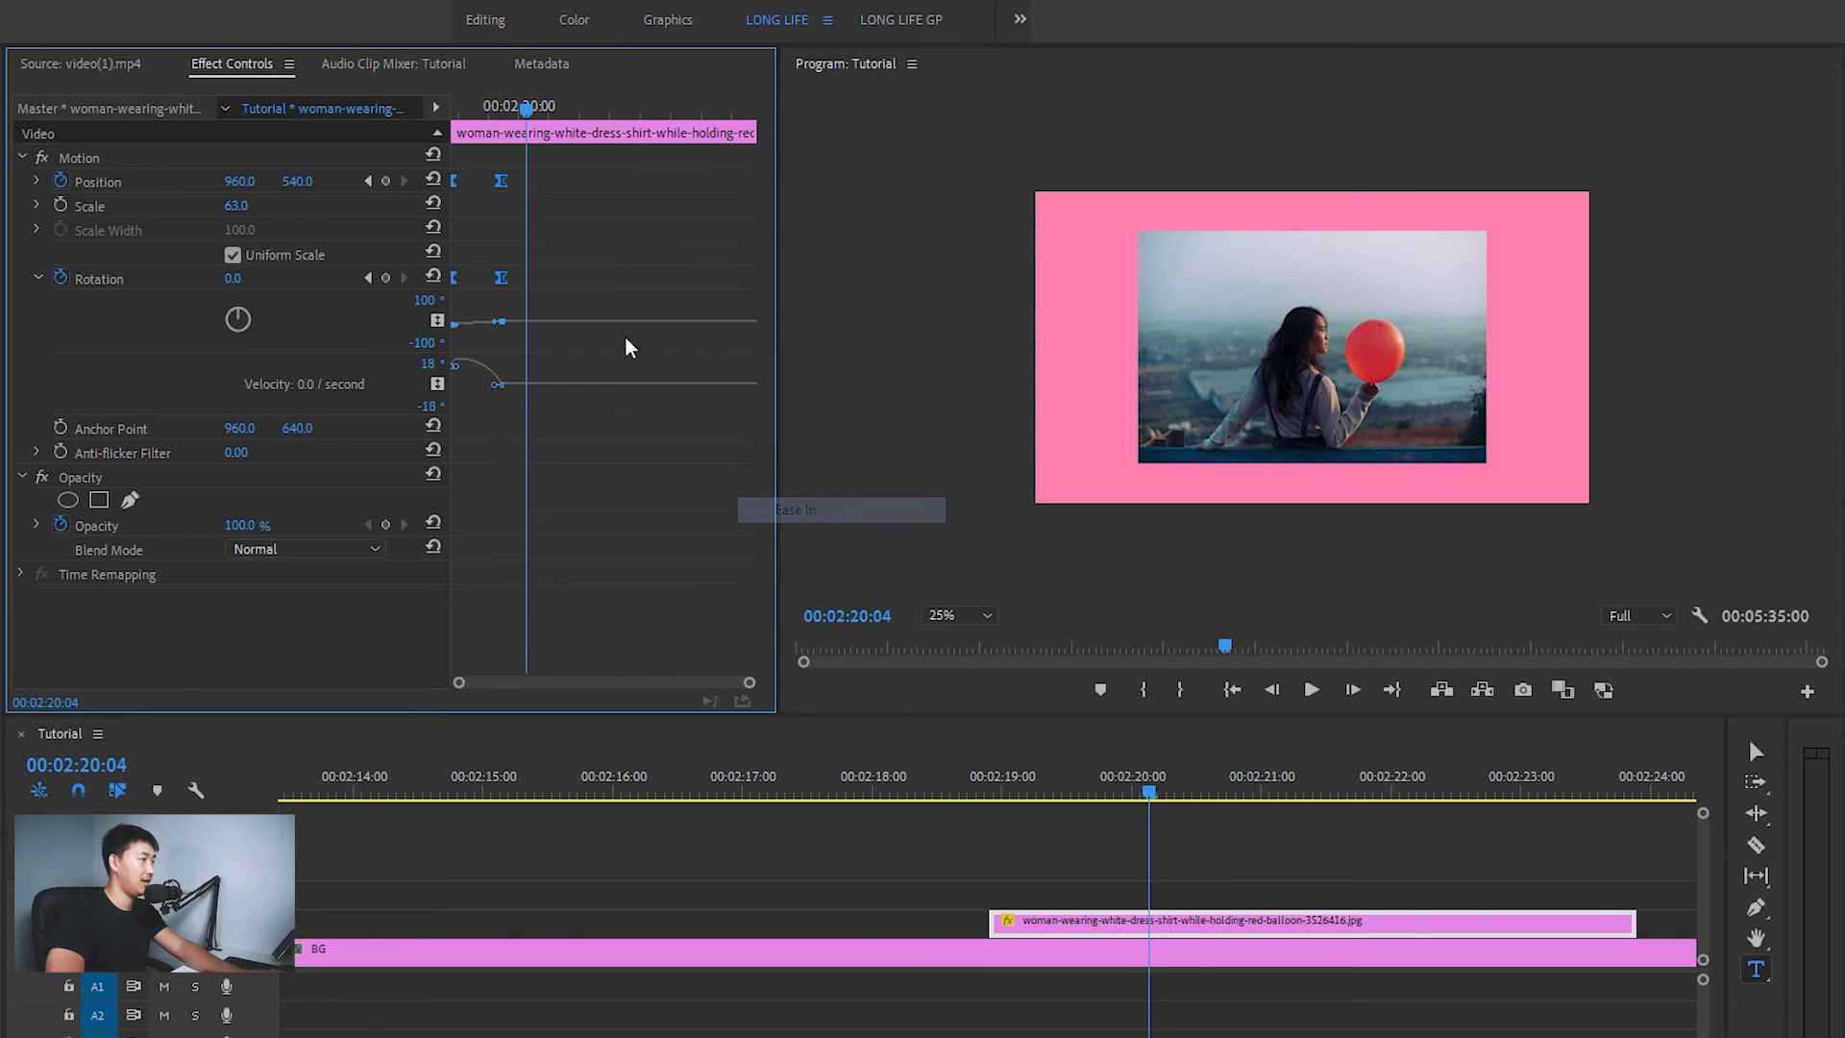
right_click(501, 279)
mouse_move(698, 481)
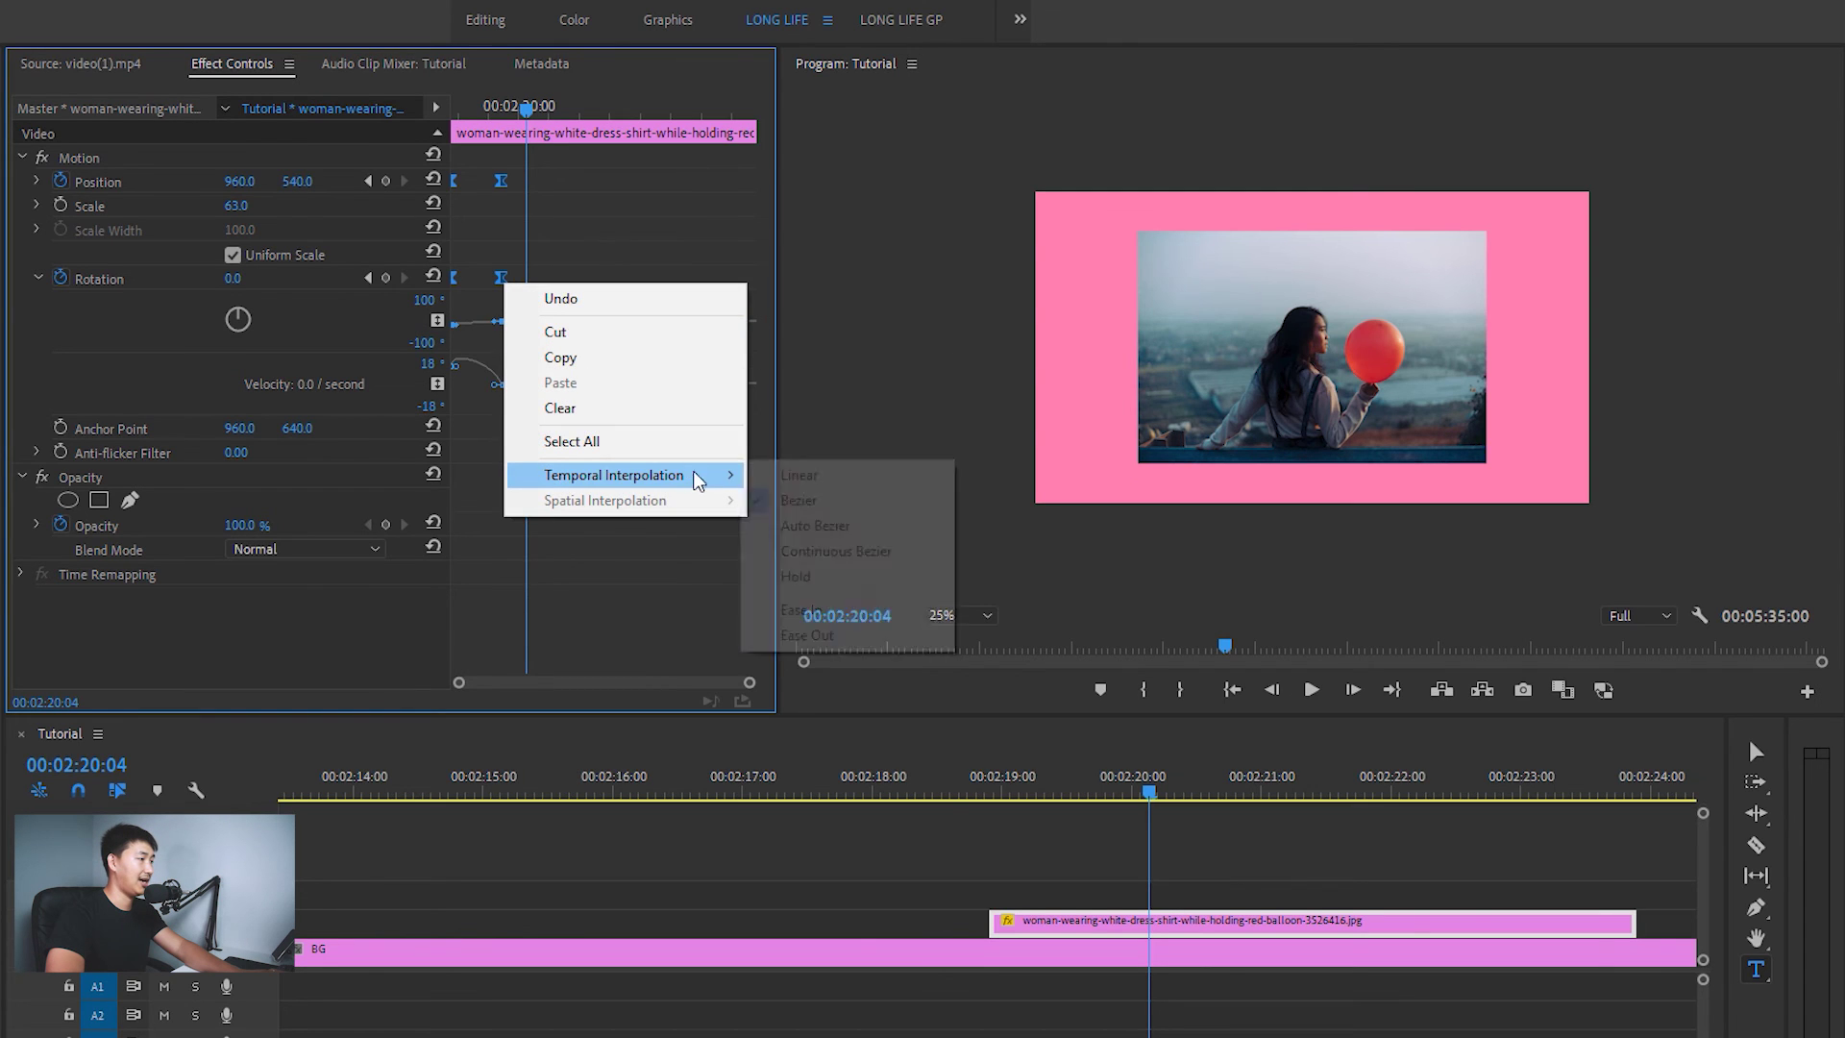
click(805, 633)
key(Up)
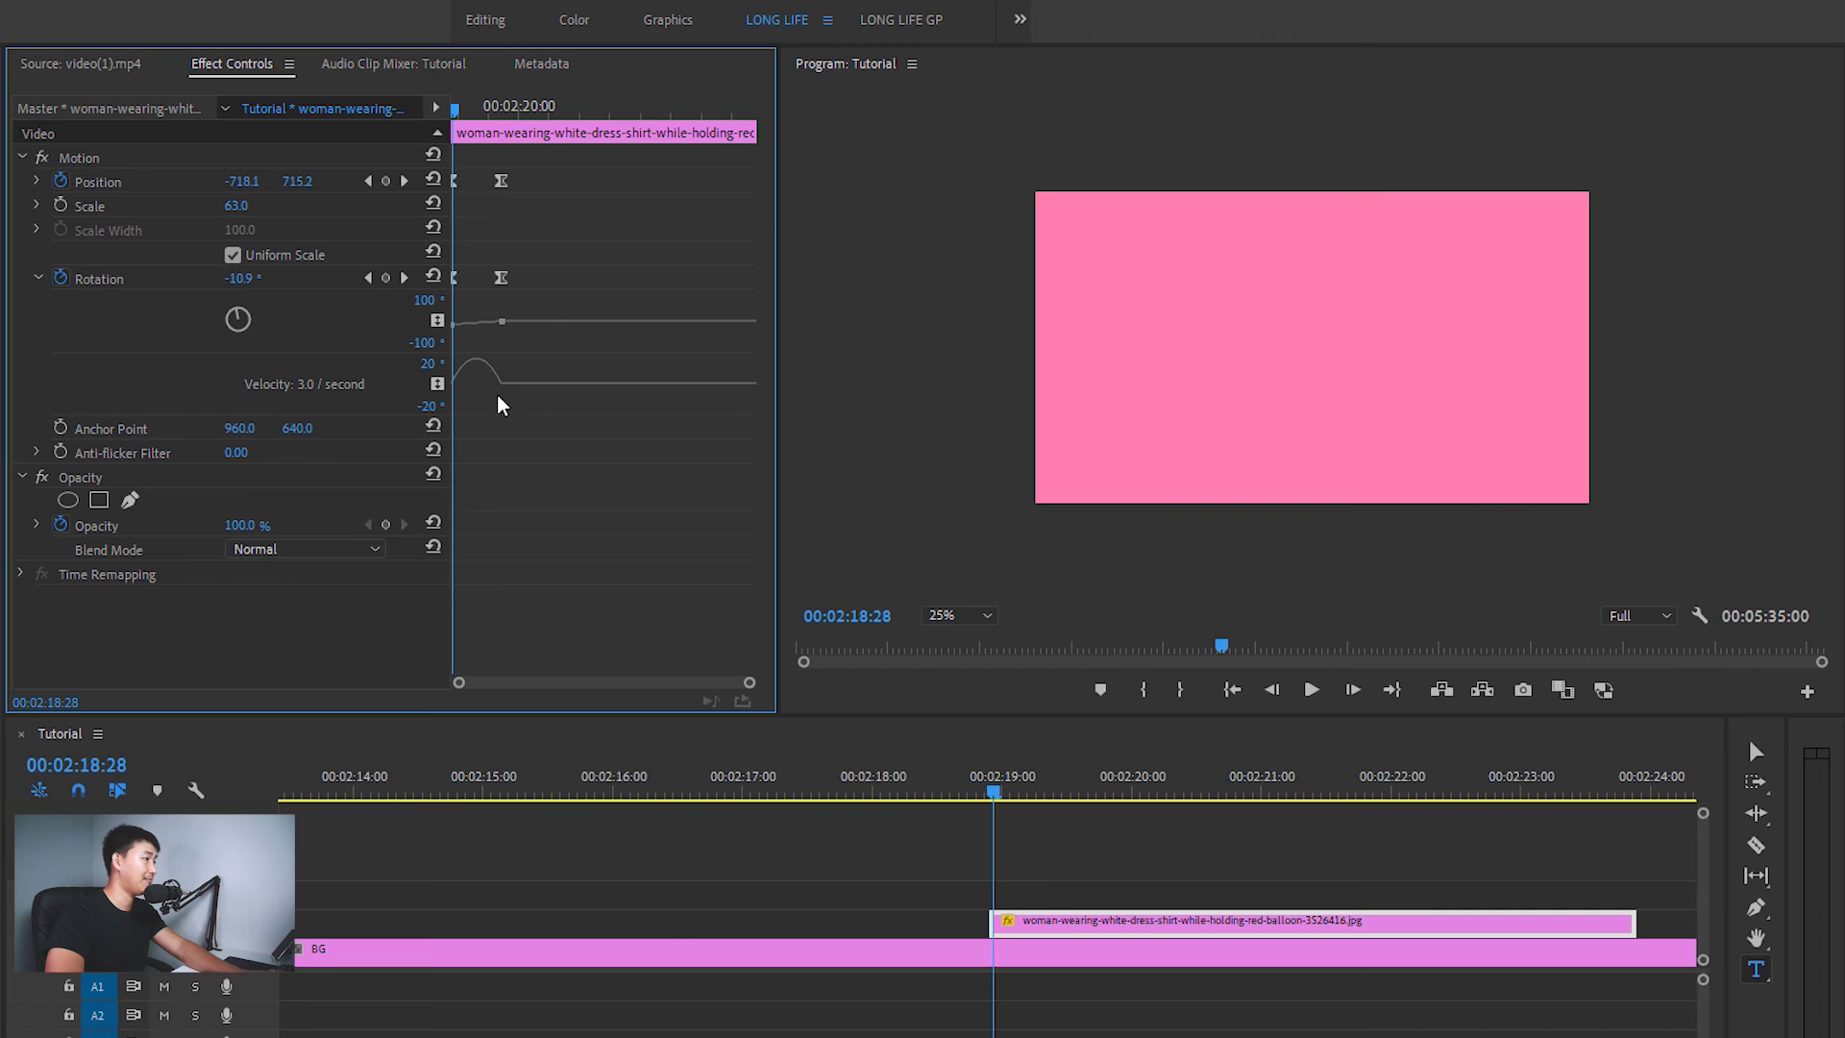
Drag the Position velocity handle toward the first keyframe so the slide-in bursts in, then settles
click(38, 181)
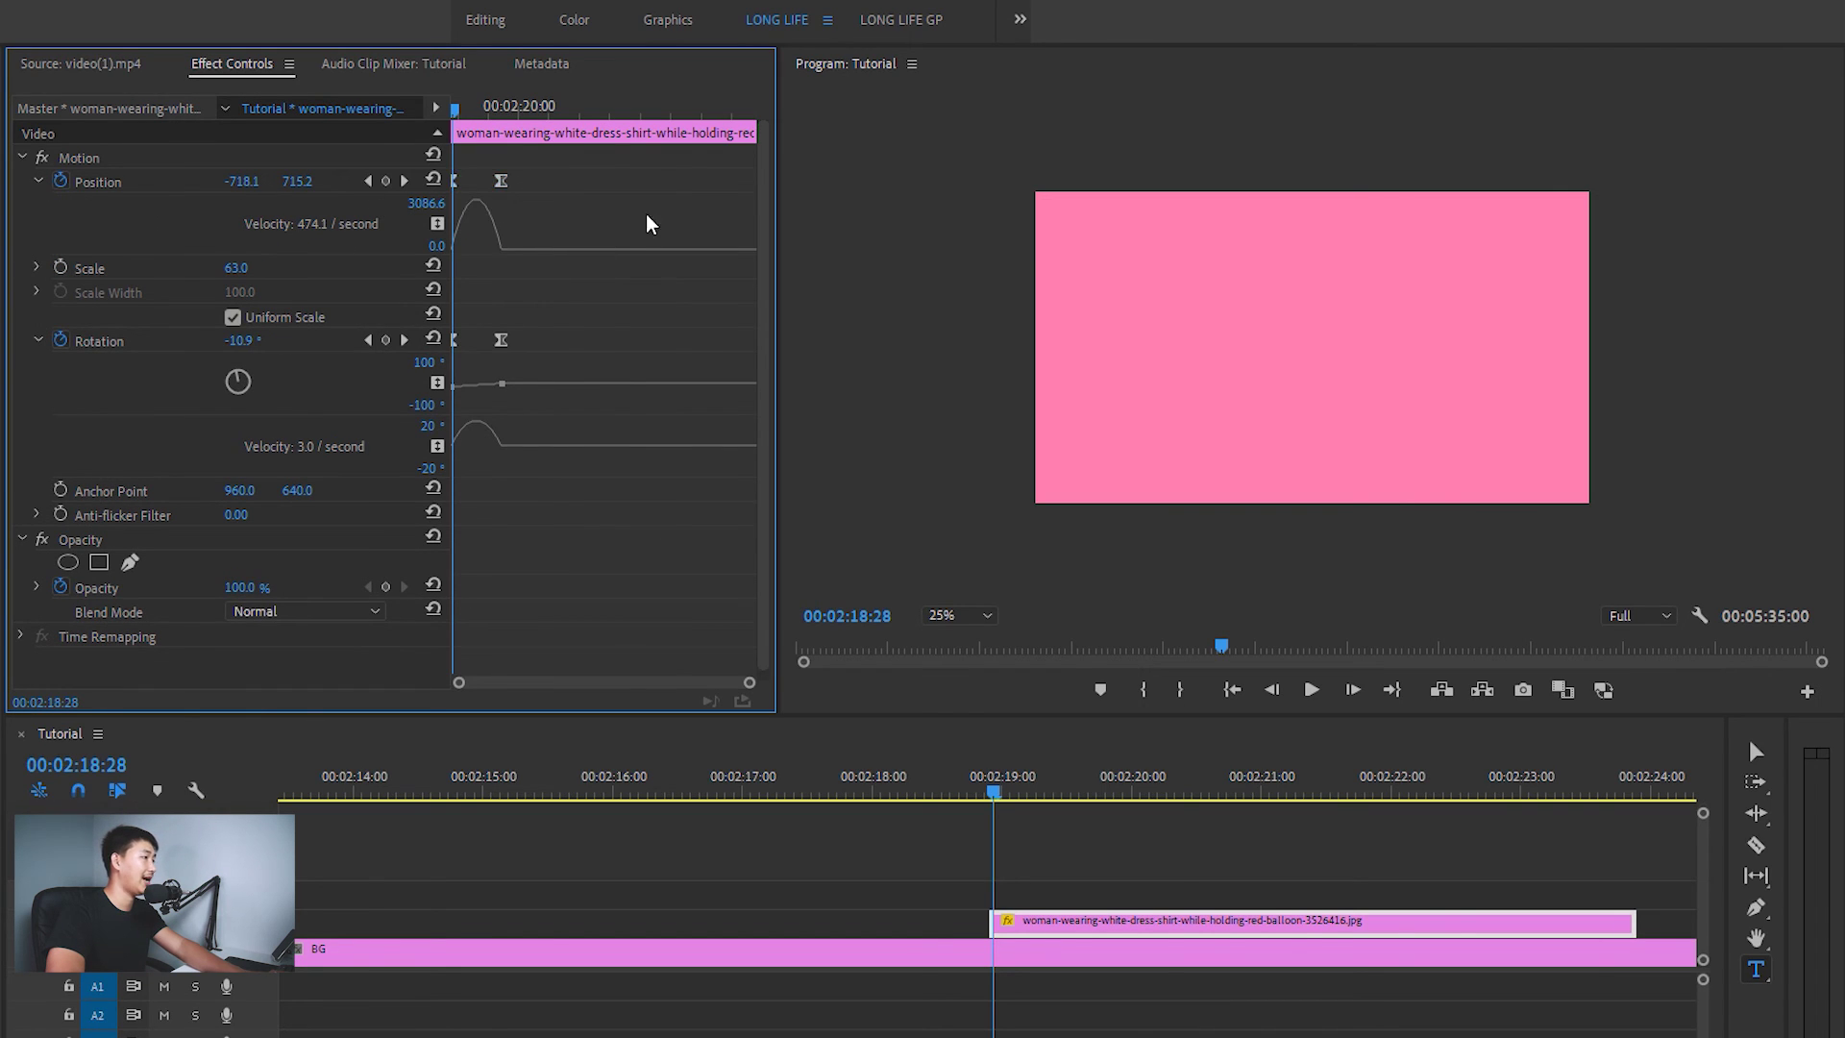
scroll(509, 197, up, 2)
scroll(558, 251, up, 2)
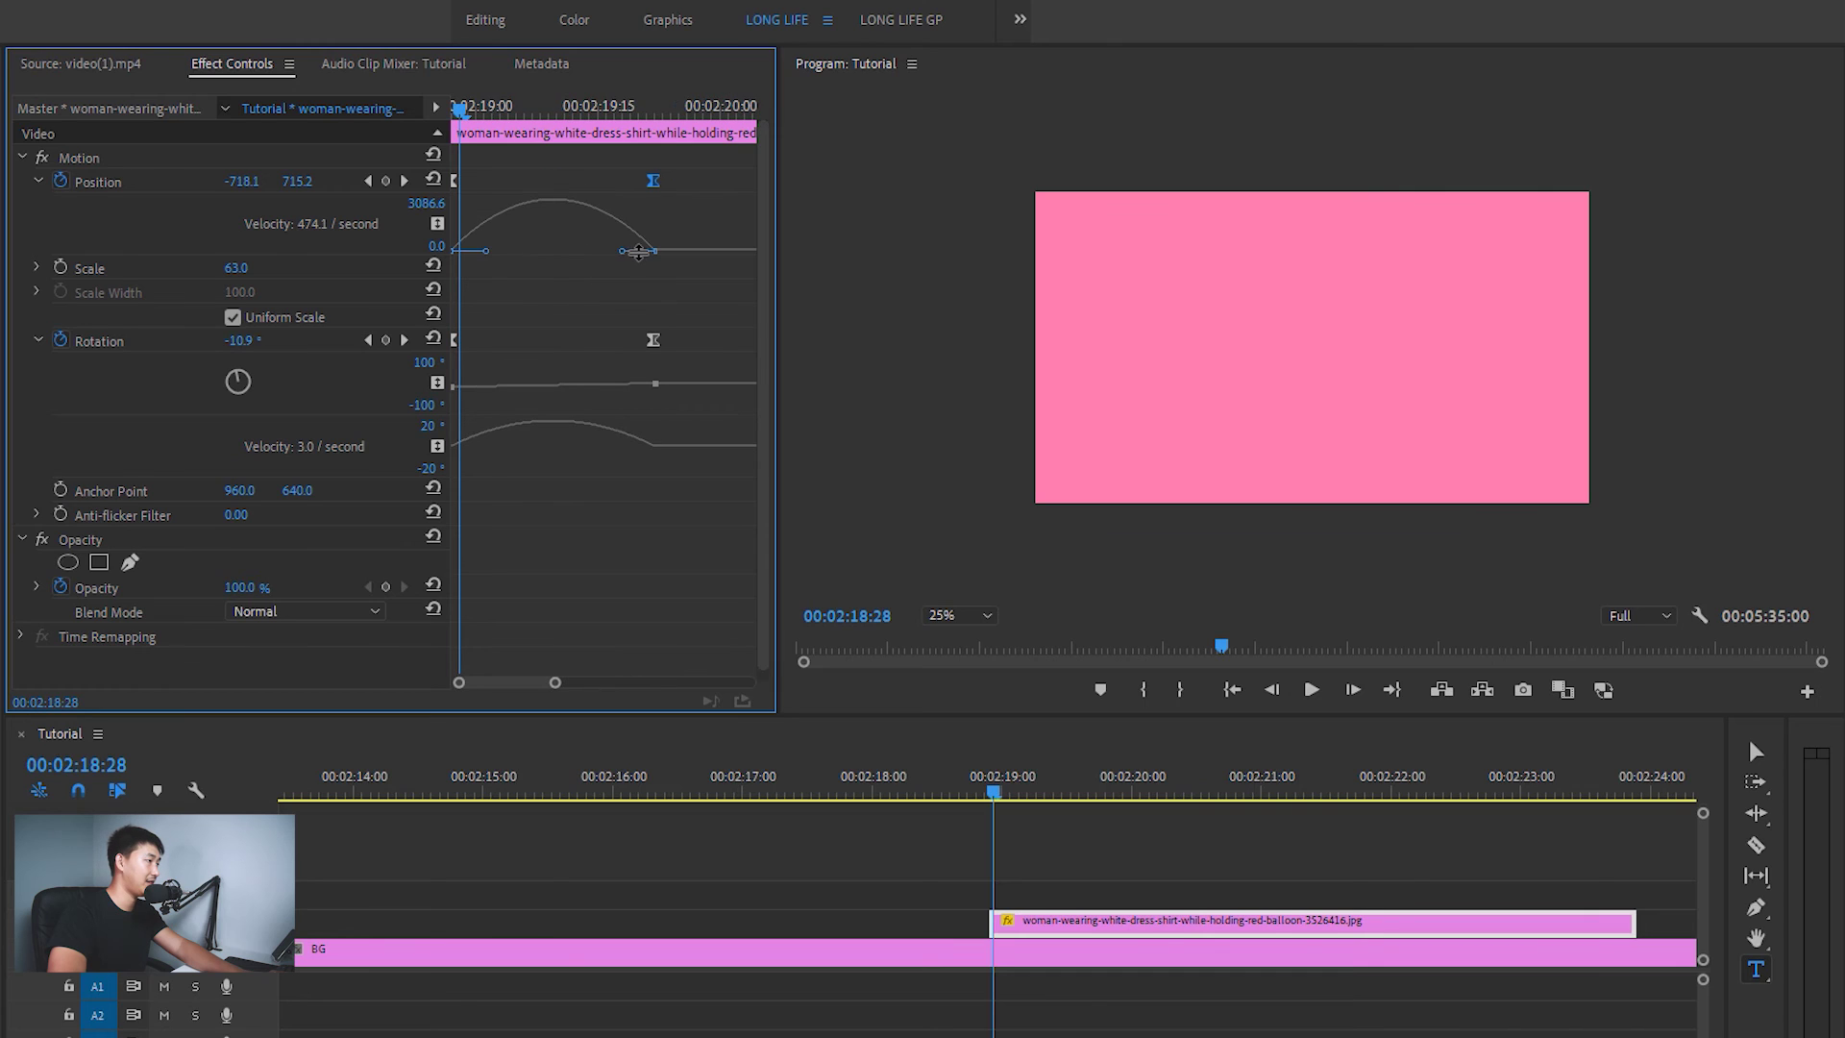
mouse_move(622, 256)
mouse_down()
mouse_move(534, 260)
mouse_move(477, 231)
mouse_up()
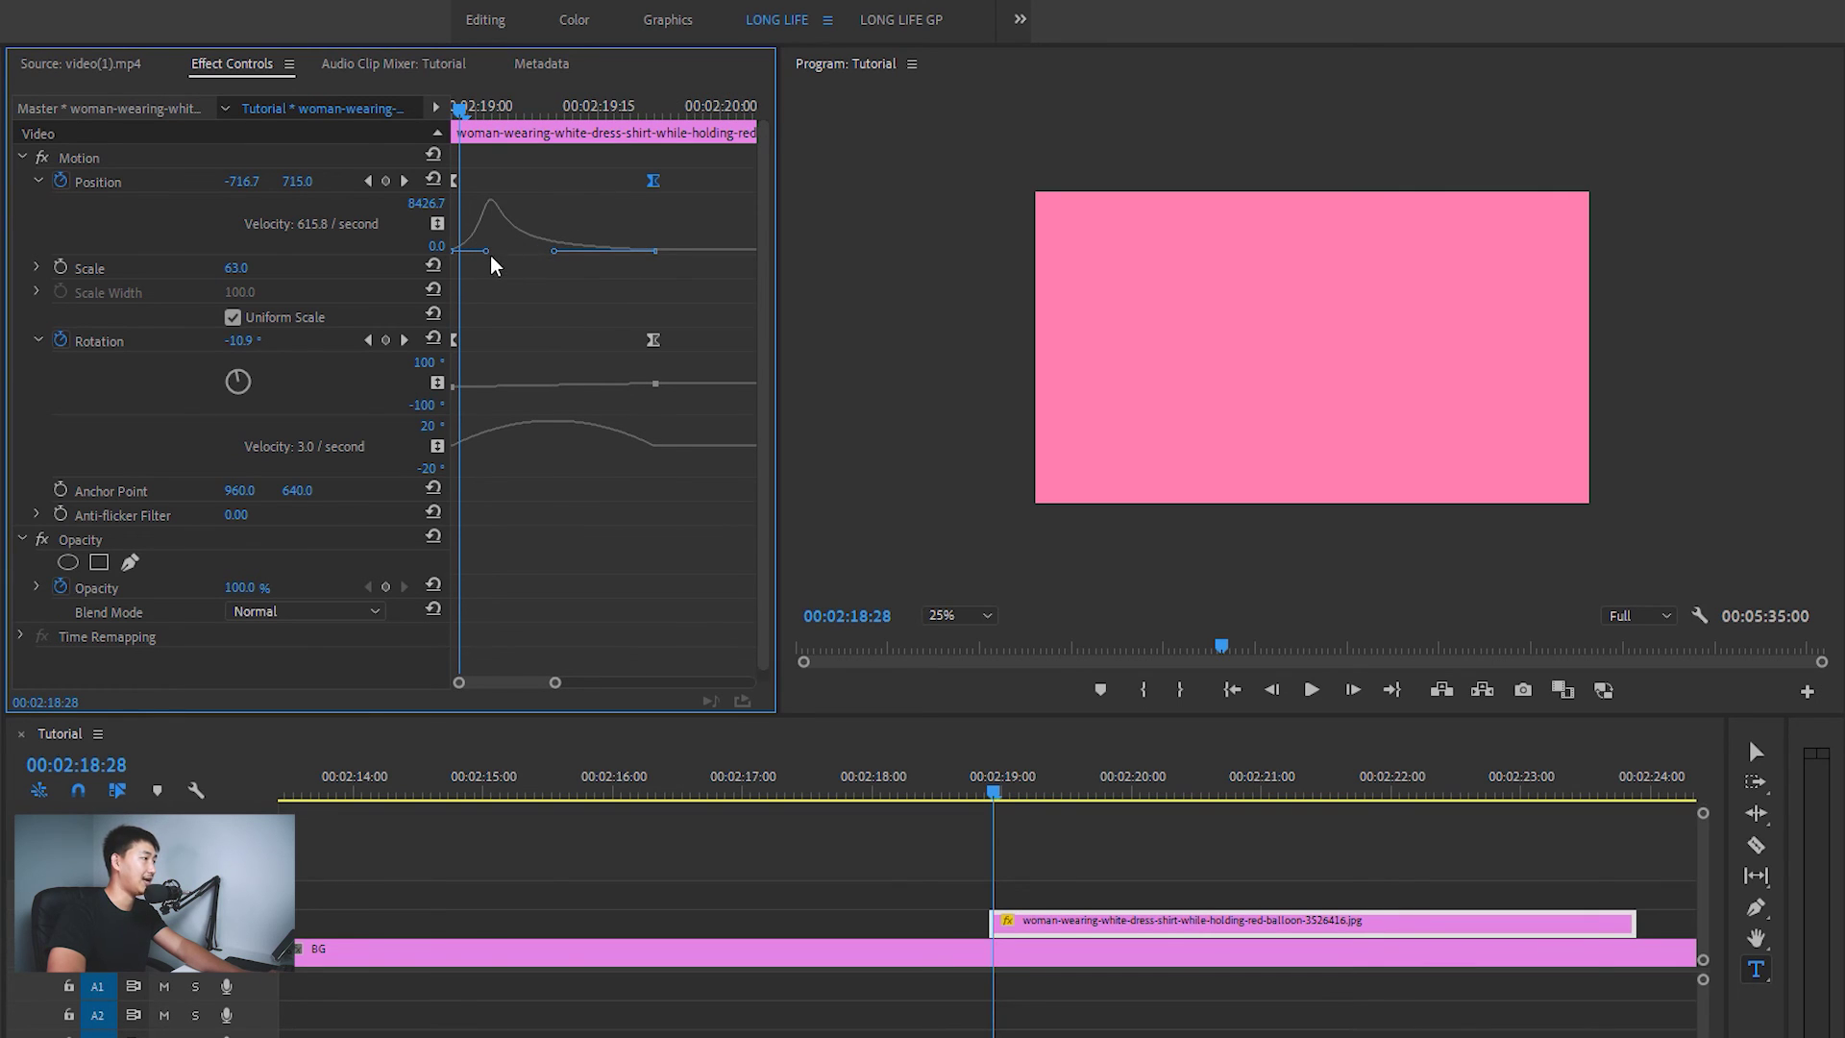
mouse_move(487, 257)
mouse_down()
mouse_move(459, 257)
mouse_move(485, 216)
mouse_up()
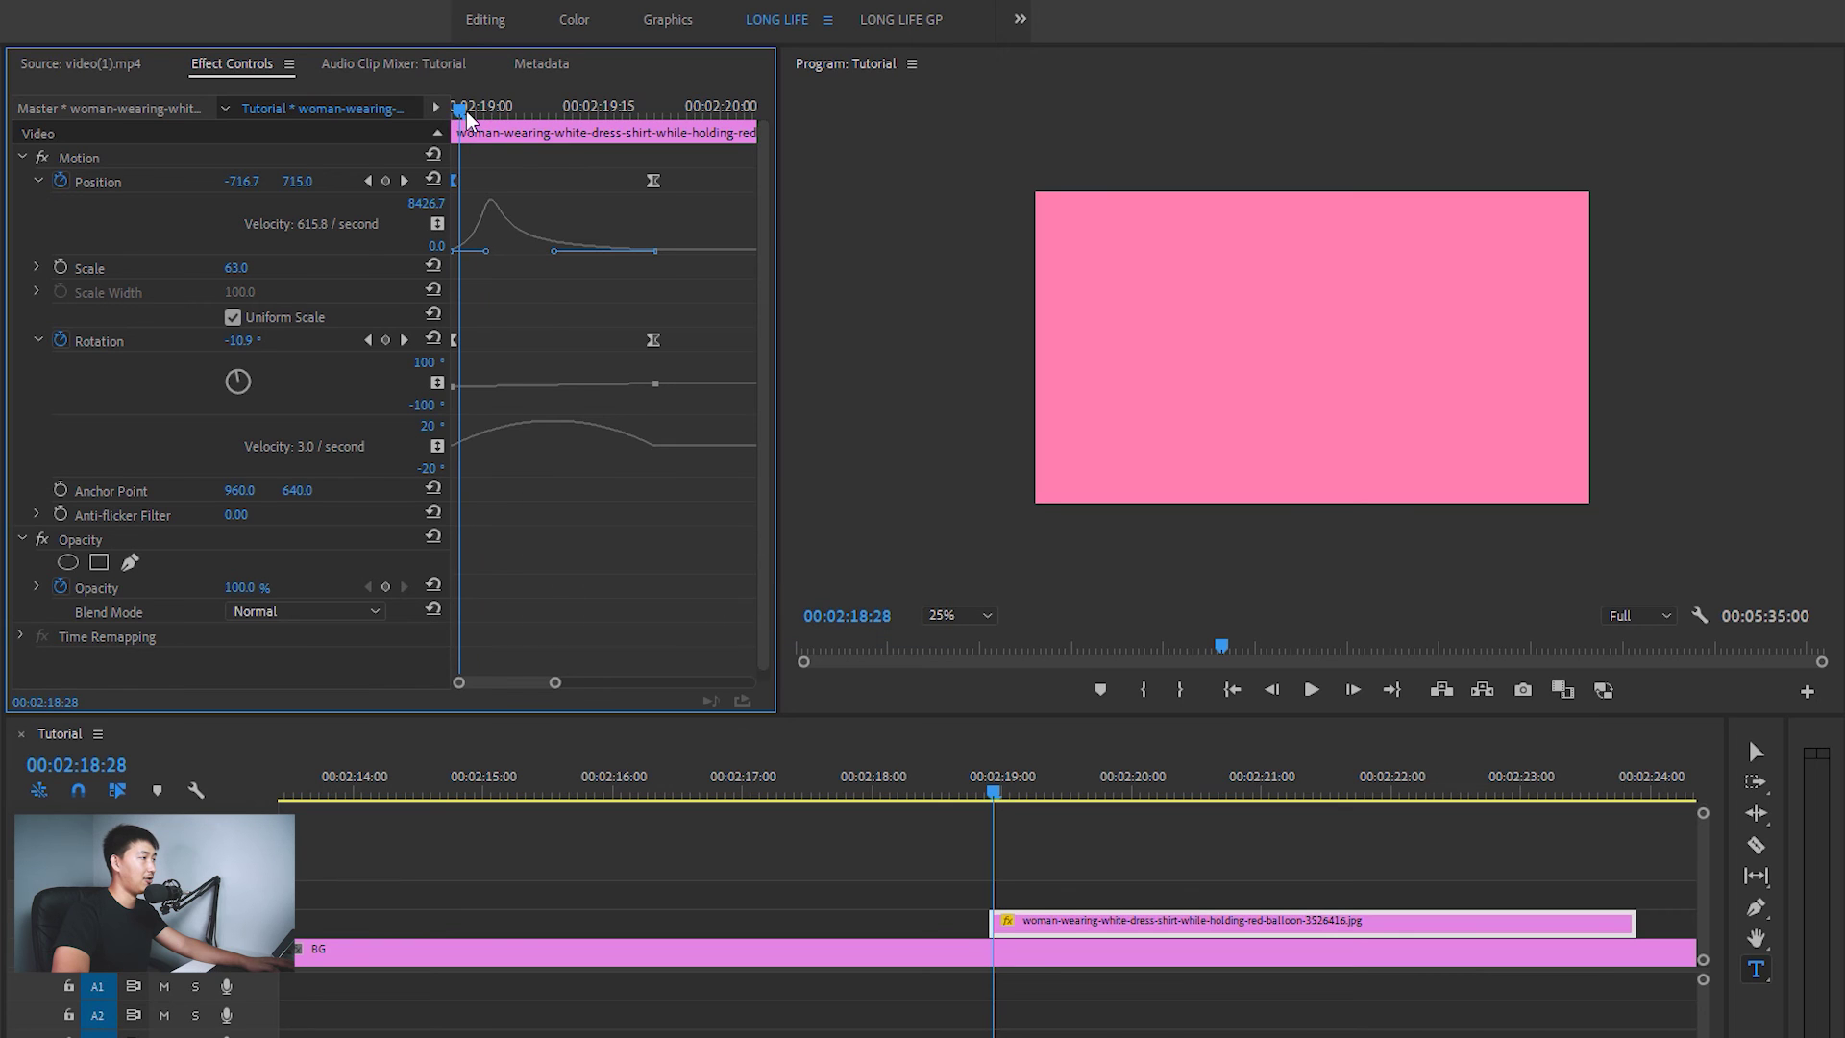
Play the eased slide-in, then set the Program monitor to Fit and enlarge its panel
drag(458, 117, 415, 122)
key(space)
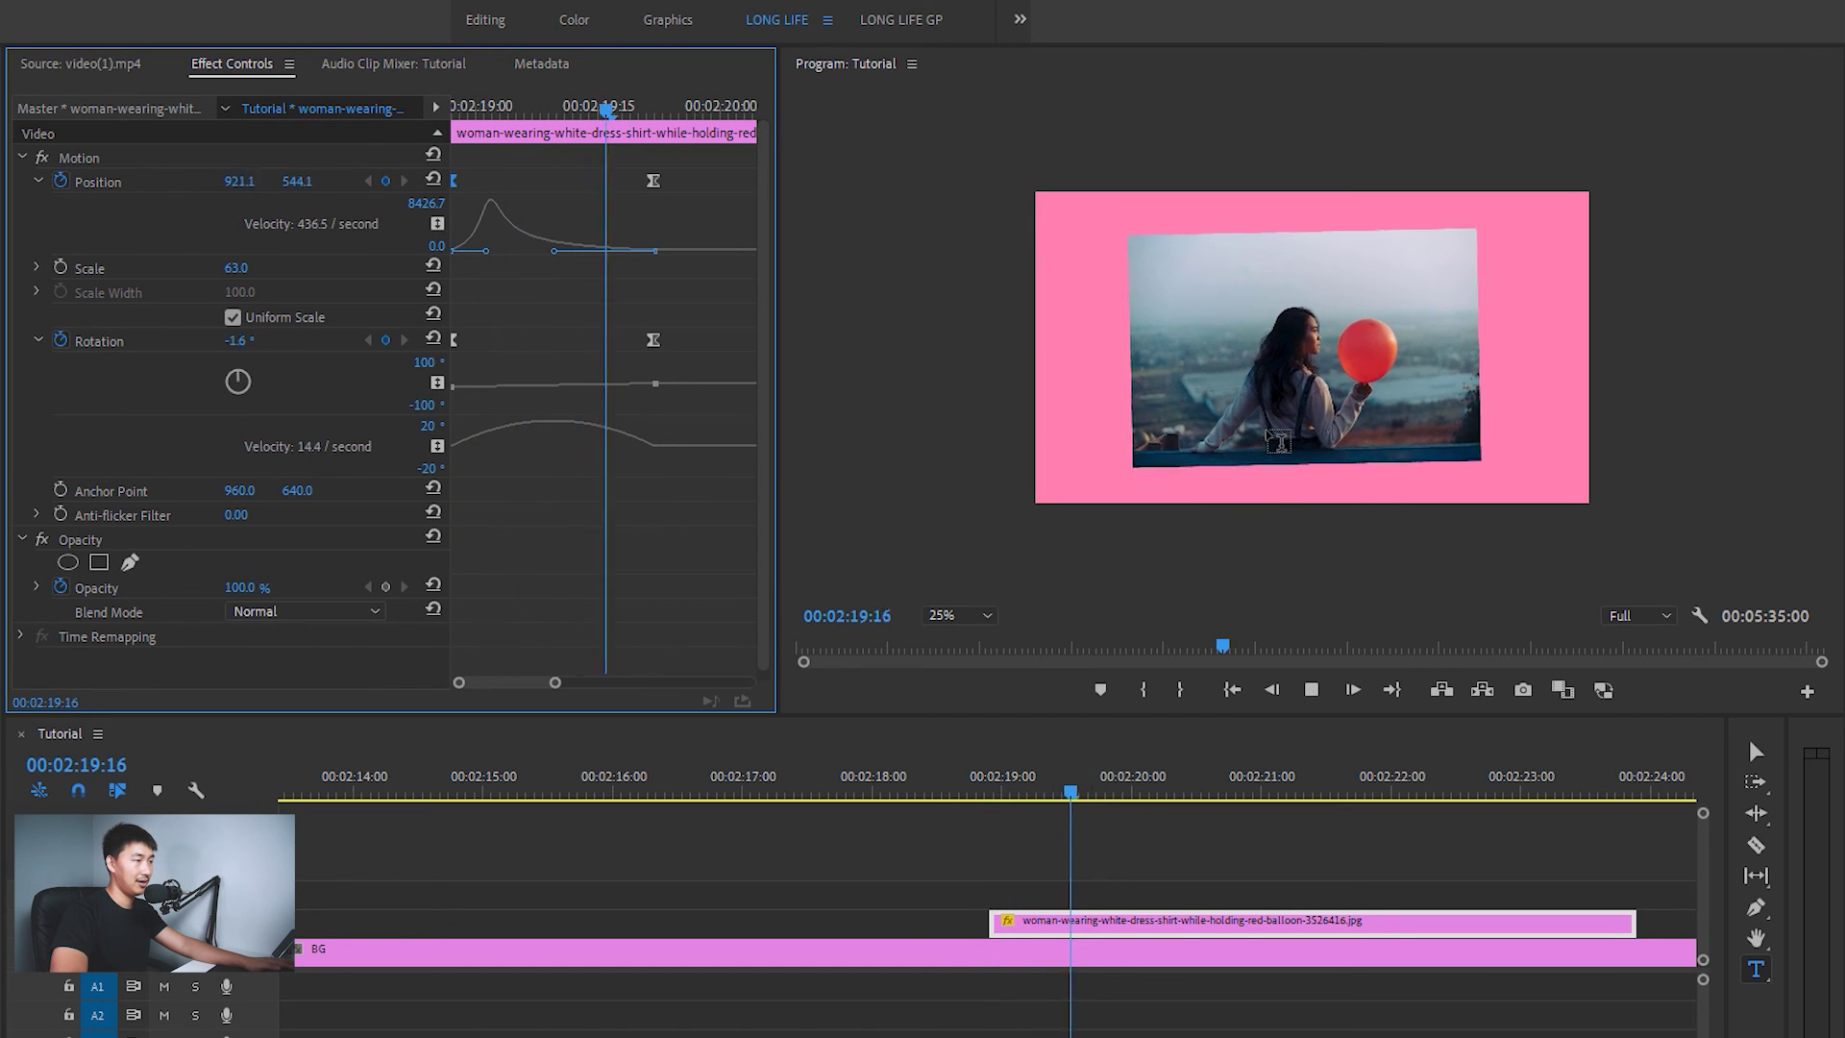
click(959, 616)
click(966, 644)
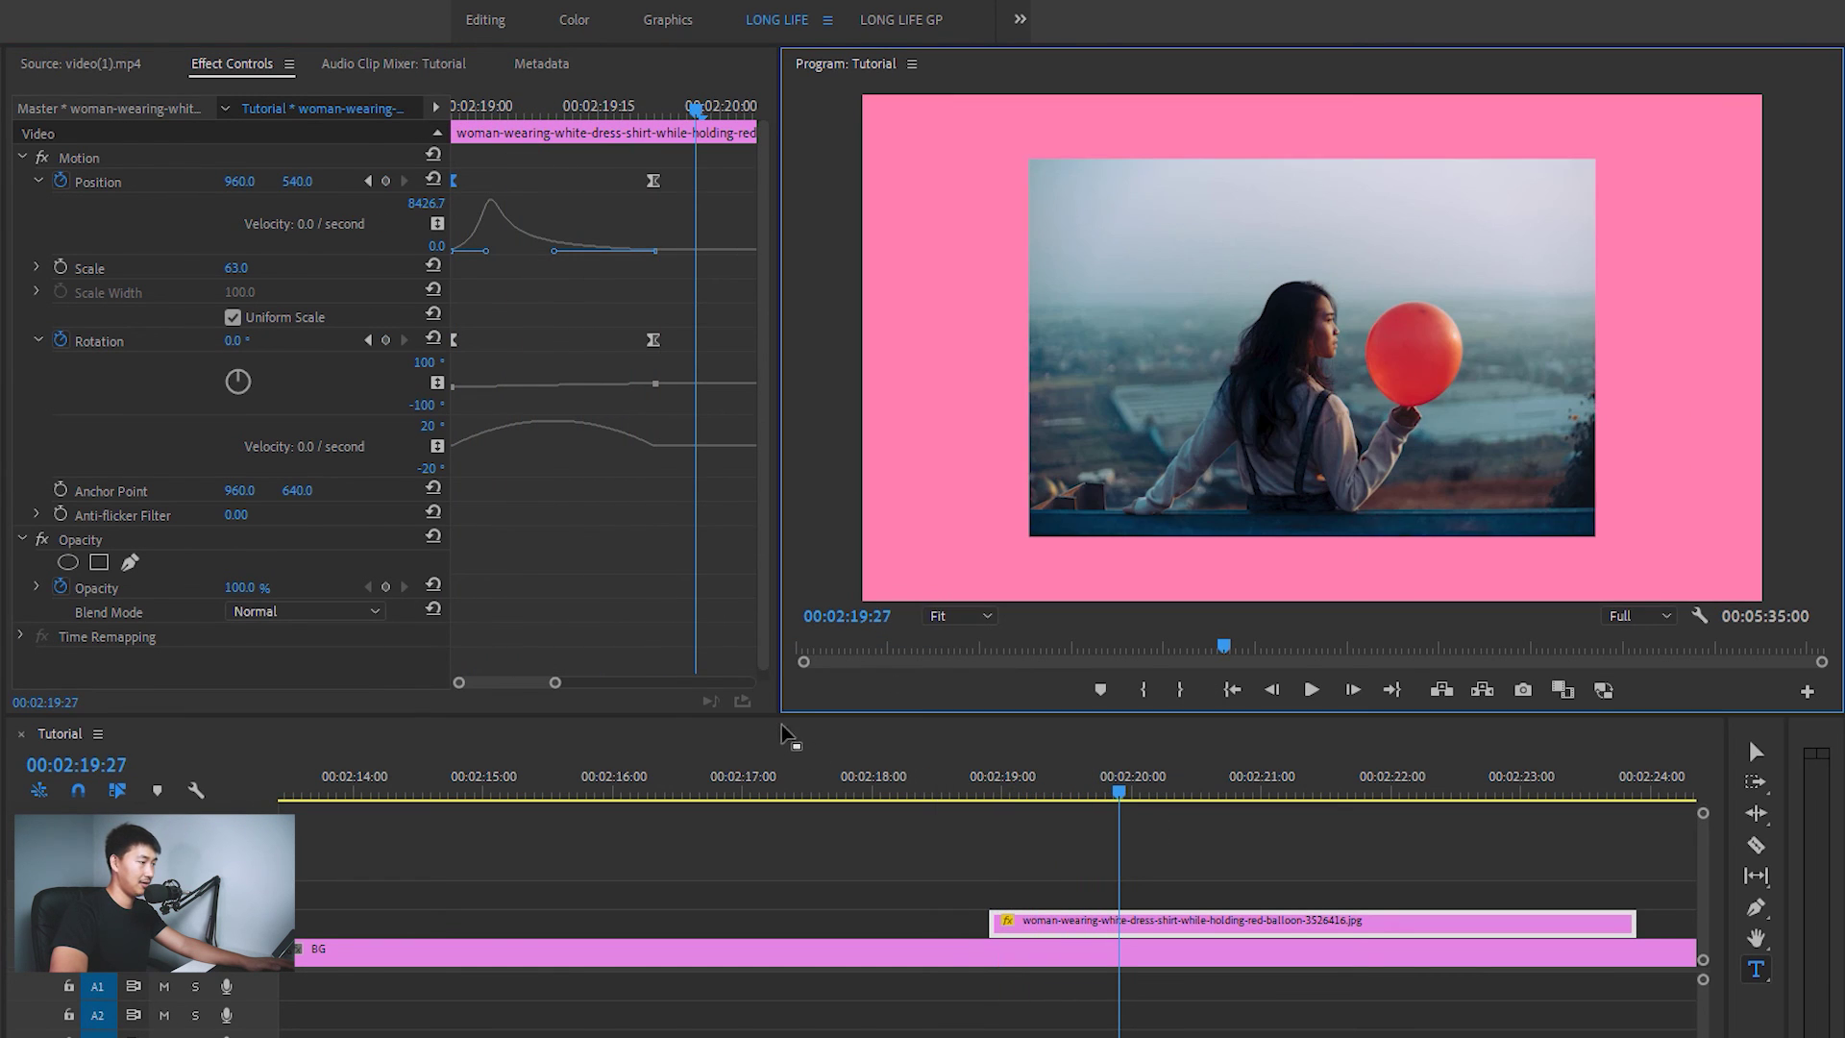
drag(781, 723, 612, 810)
Scrub and play back the photo's slide-in from just before the clip starts
click(975, 886)
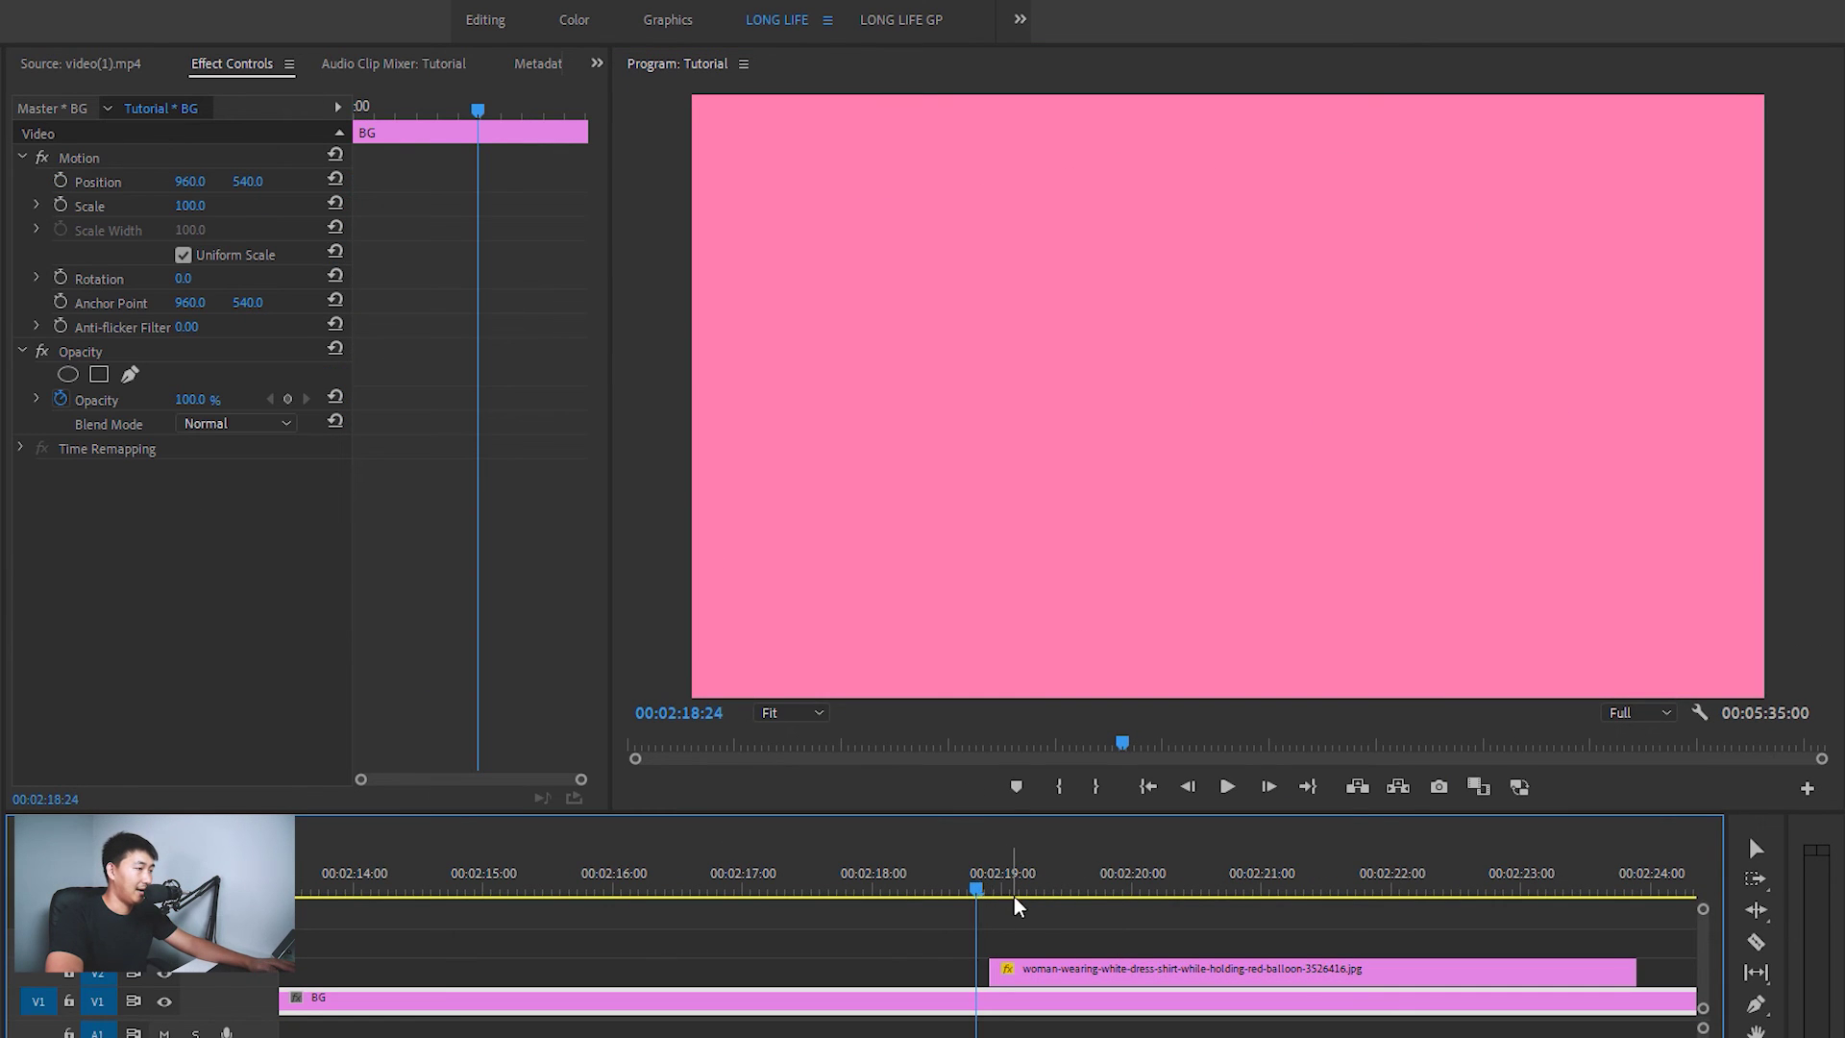
drag(1017, 907, 985, 891)
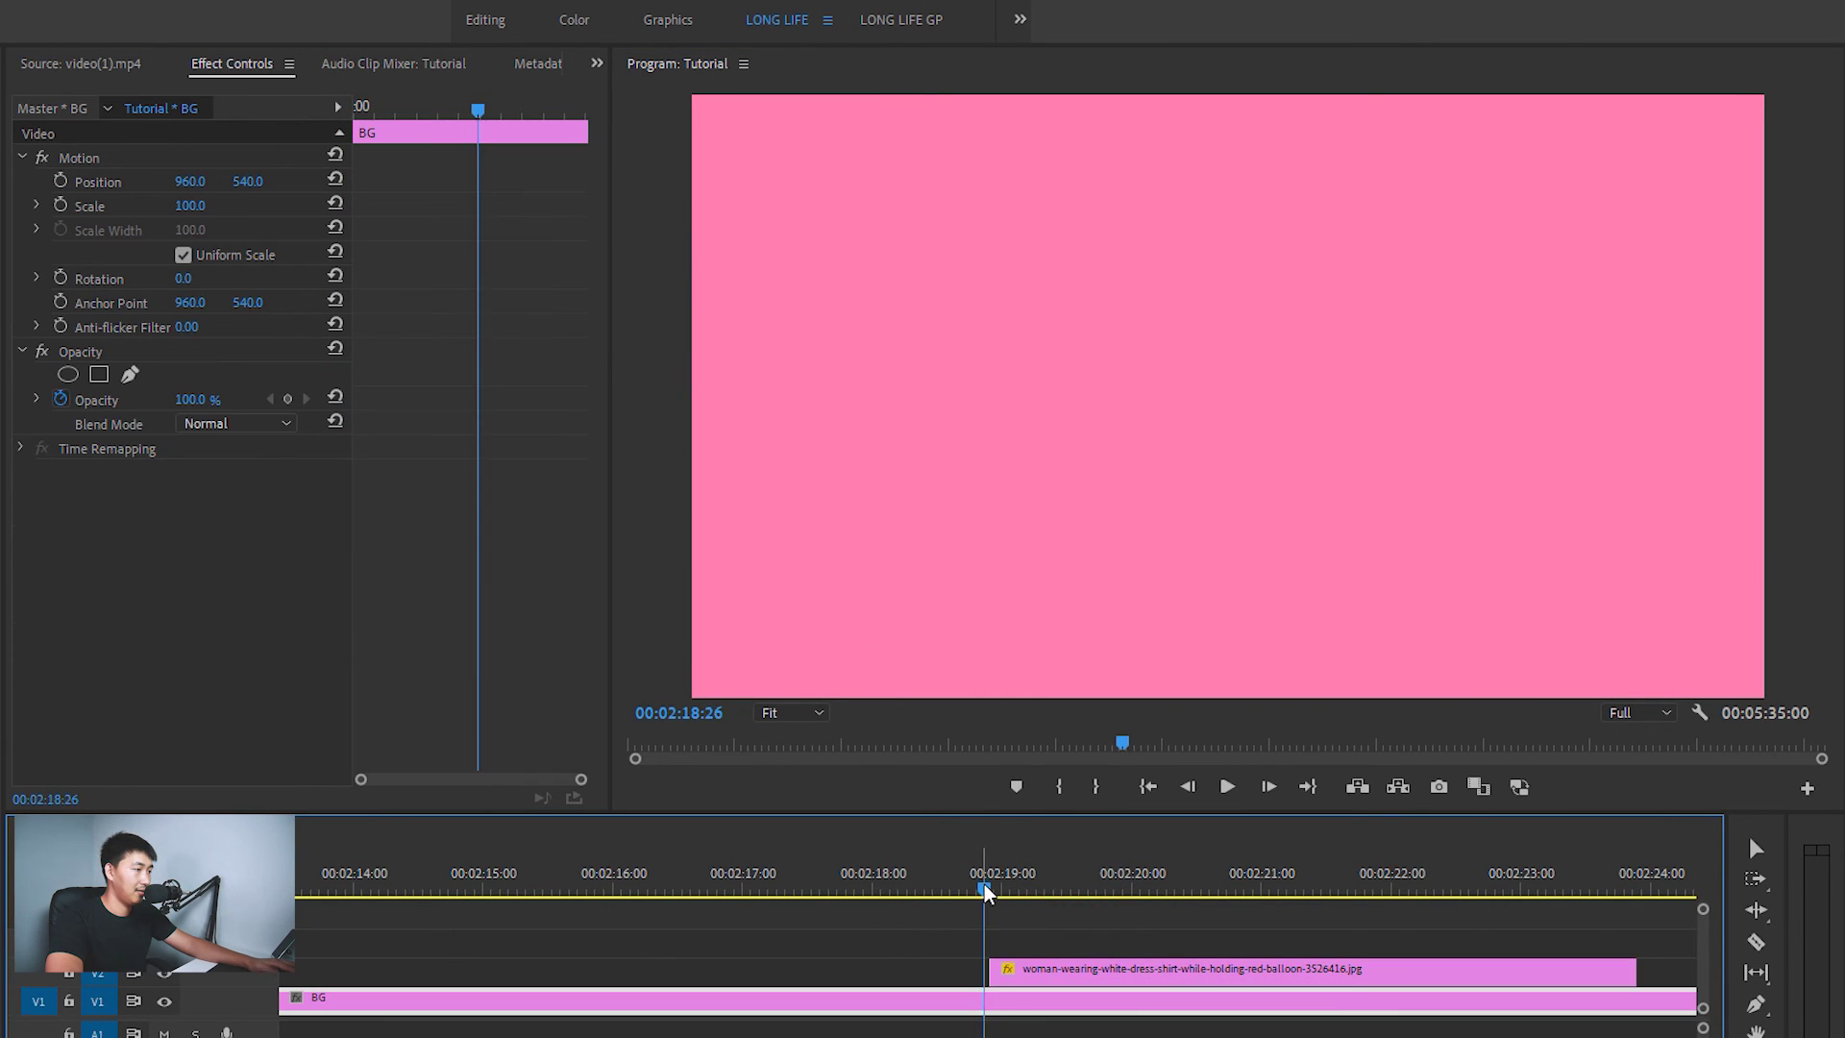
drag(985, 892, 976, 892)
key(space)
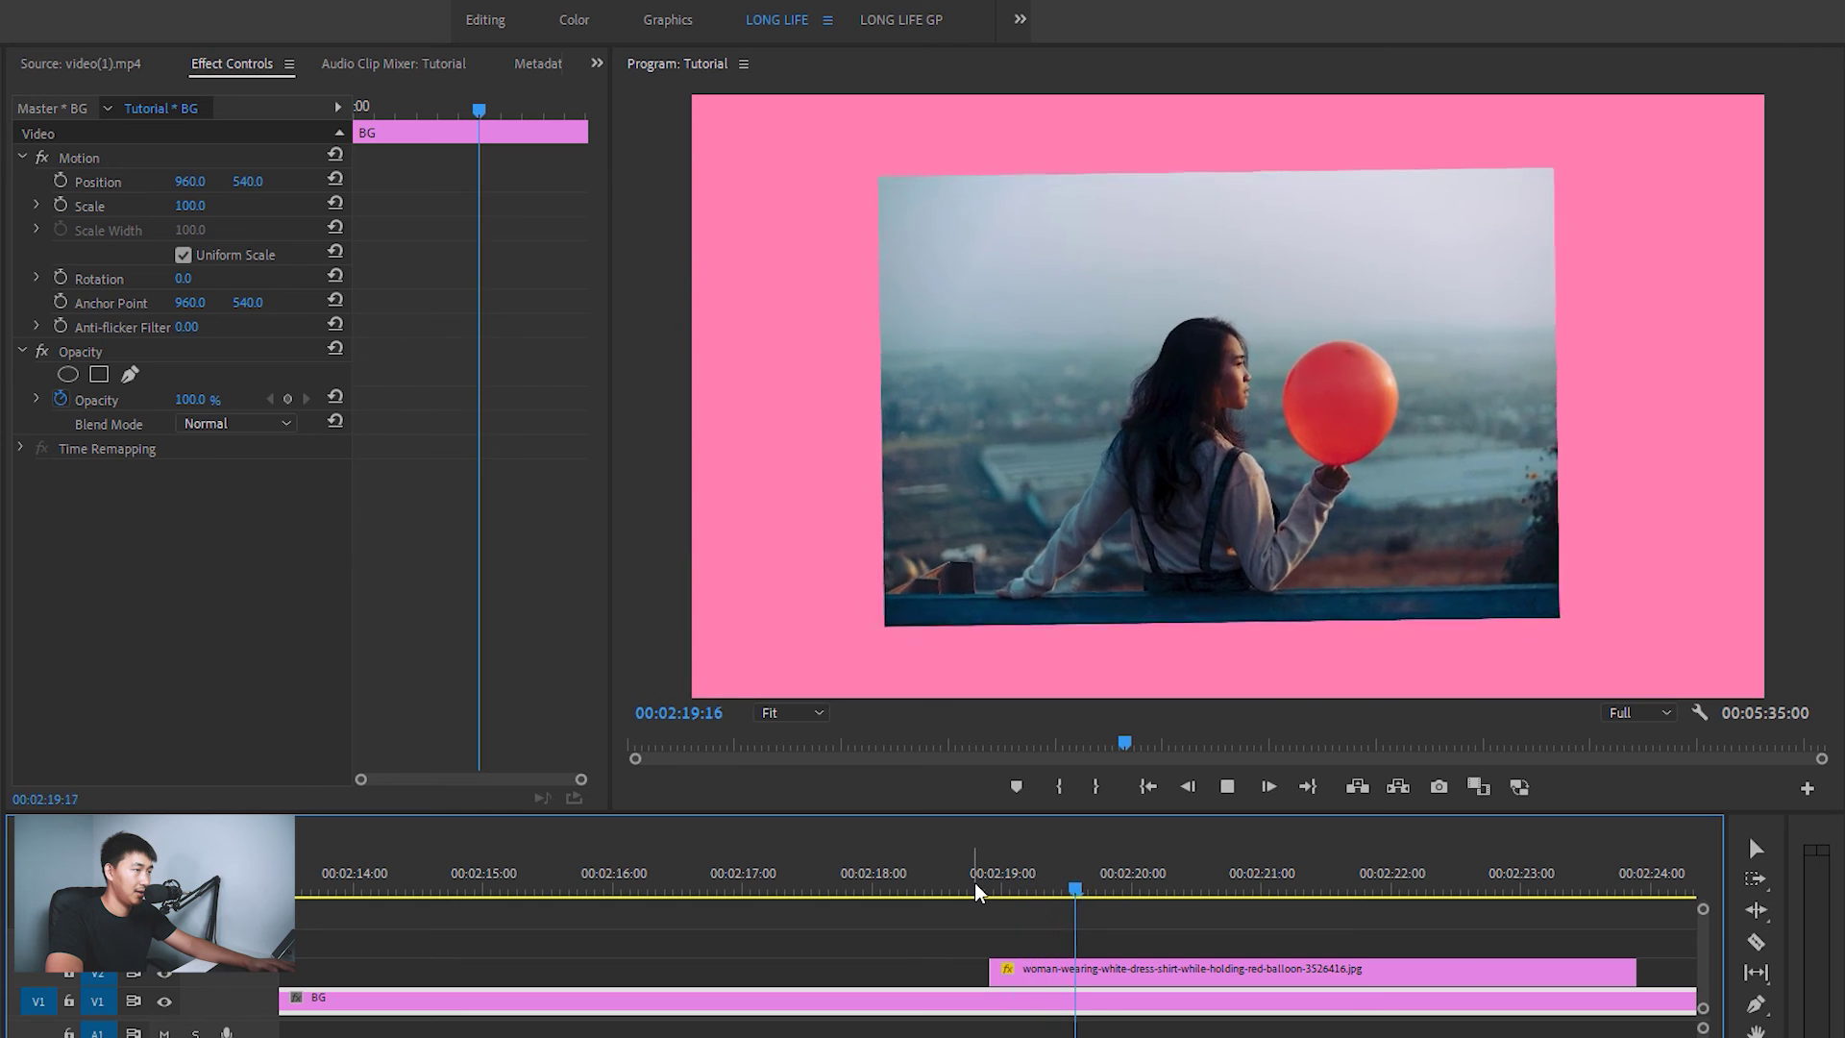
key(space)
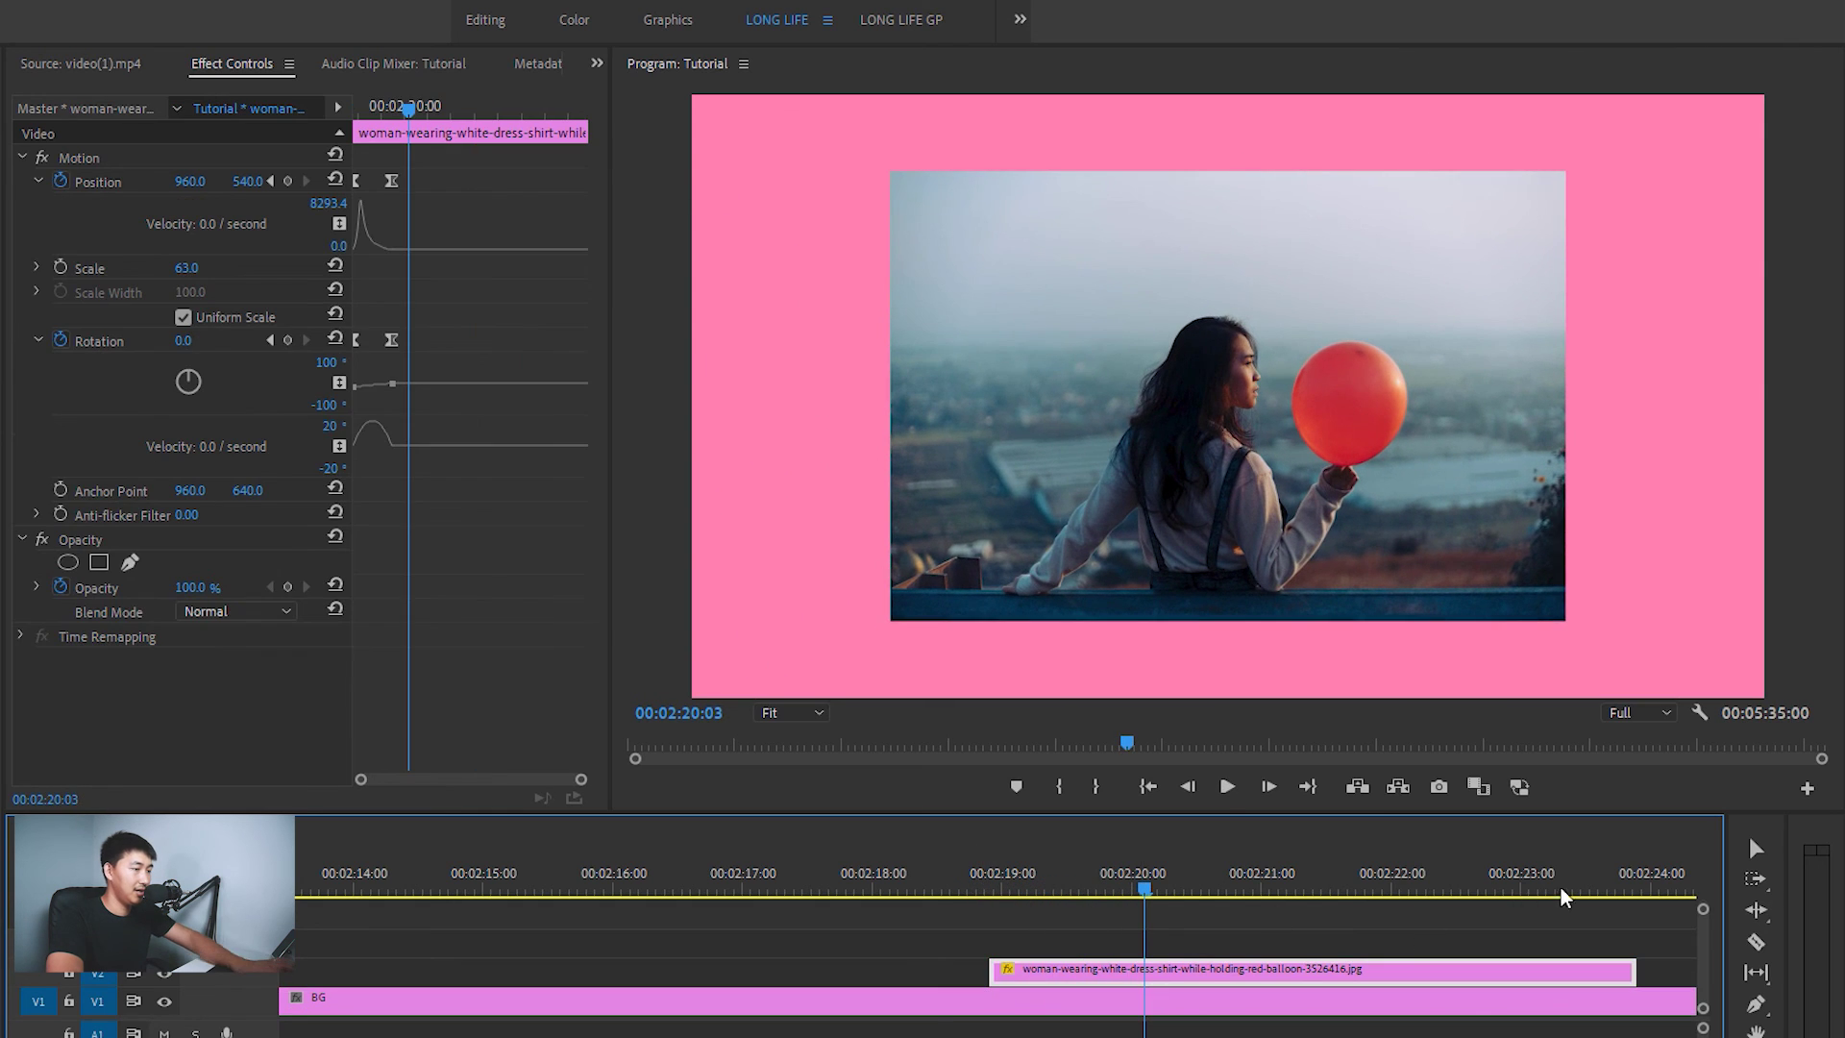
Trim the V2 photo clip shorter and park the playhead at 00:02:20:10
drag(1633, 969, 1230, 969)
click(532, 113)
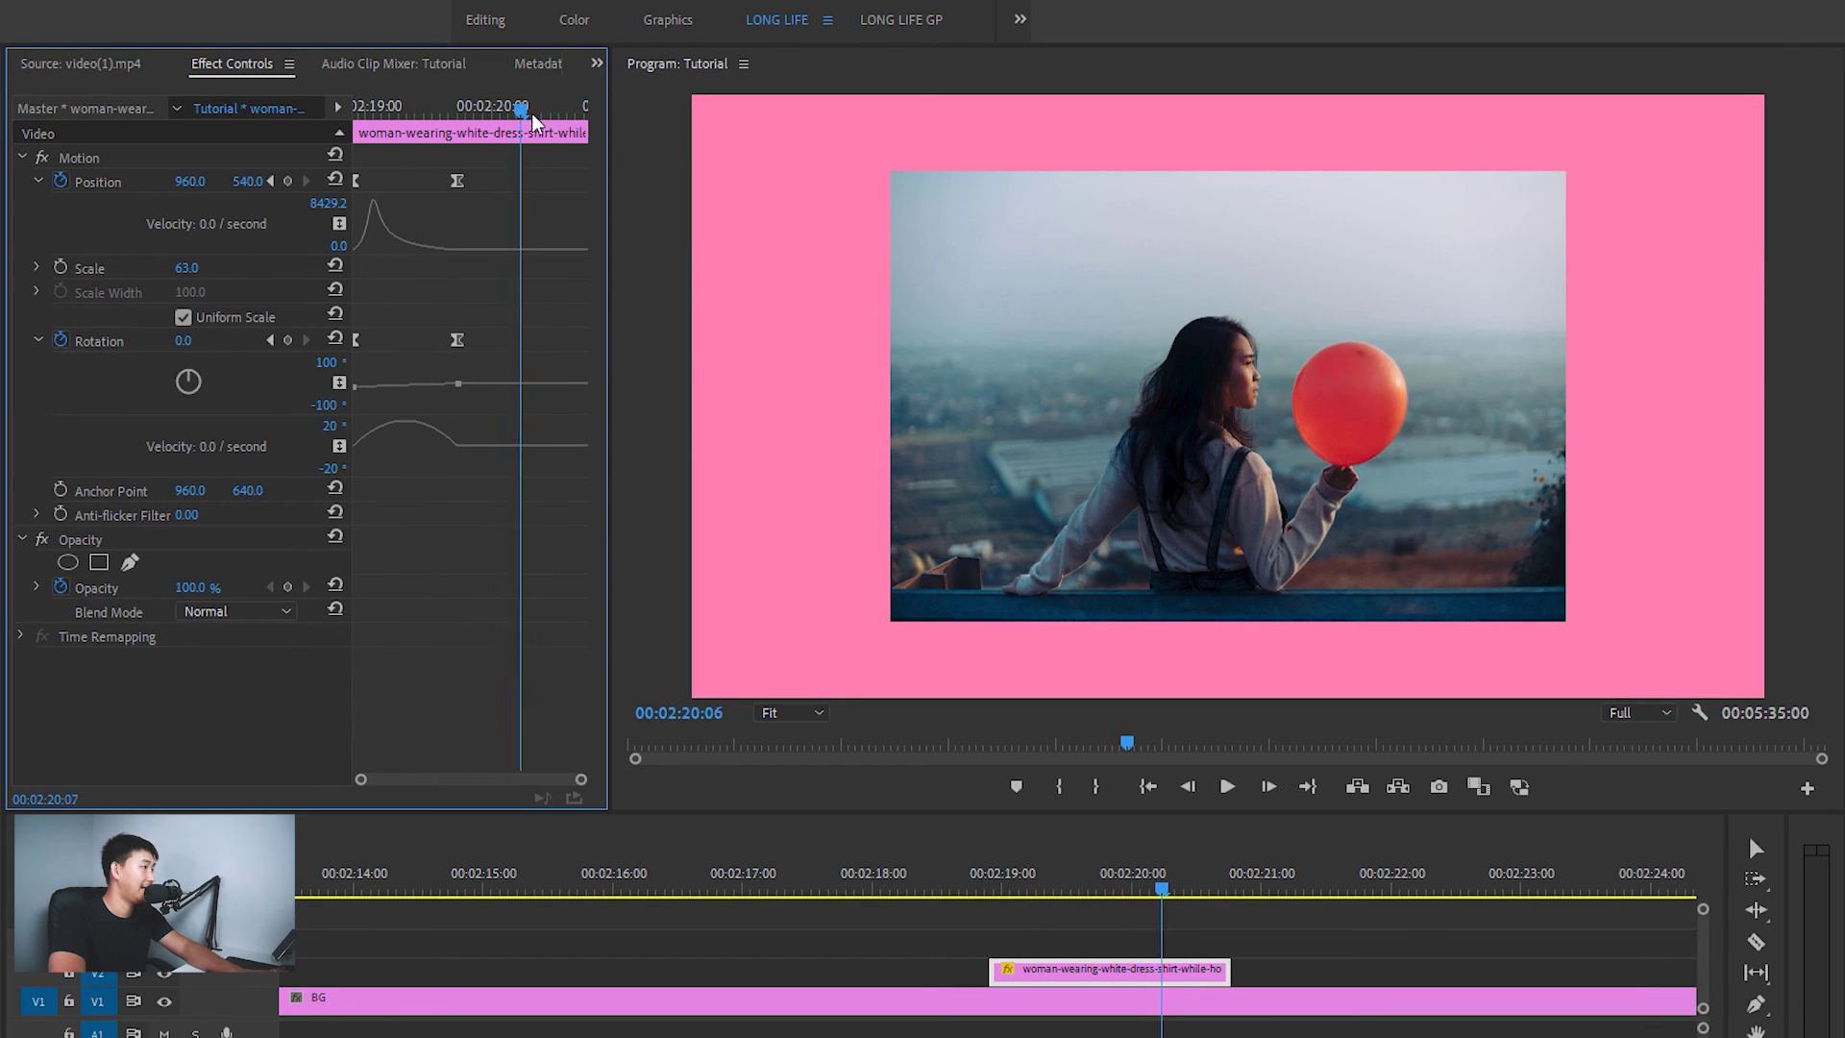
drag(533, 113, 536, 115)
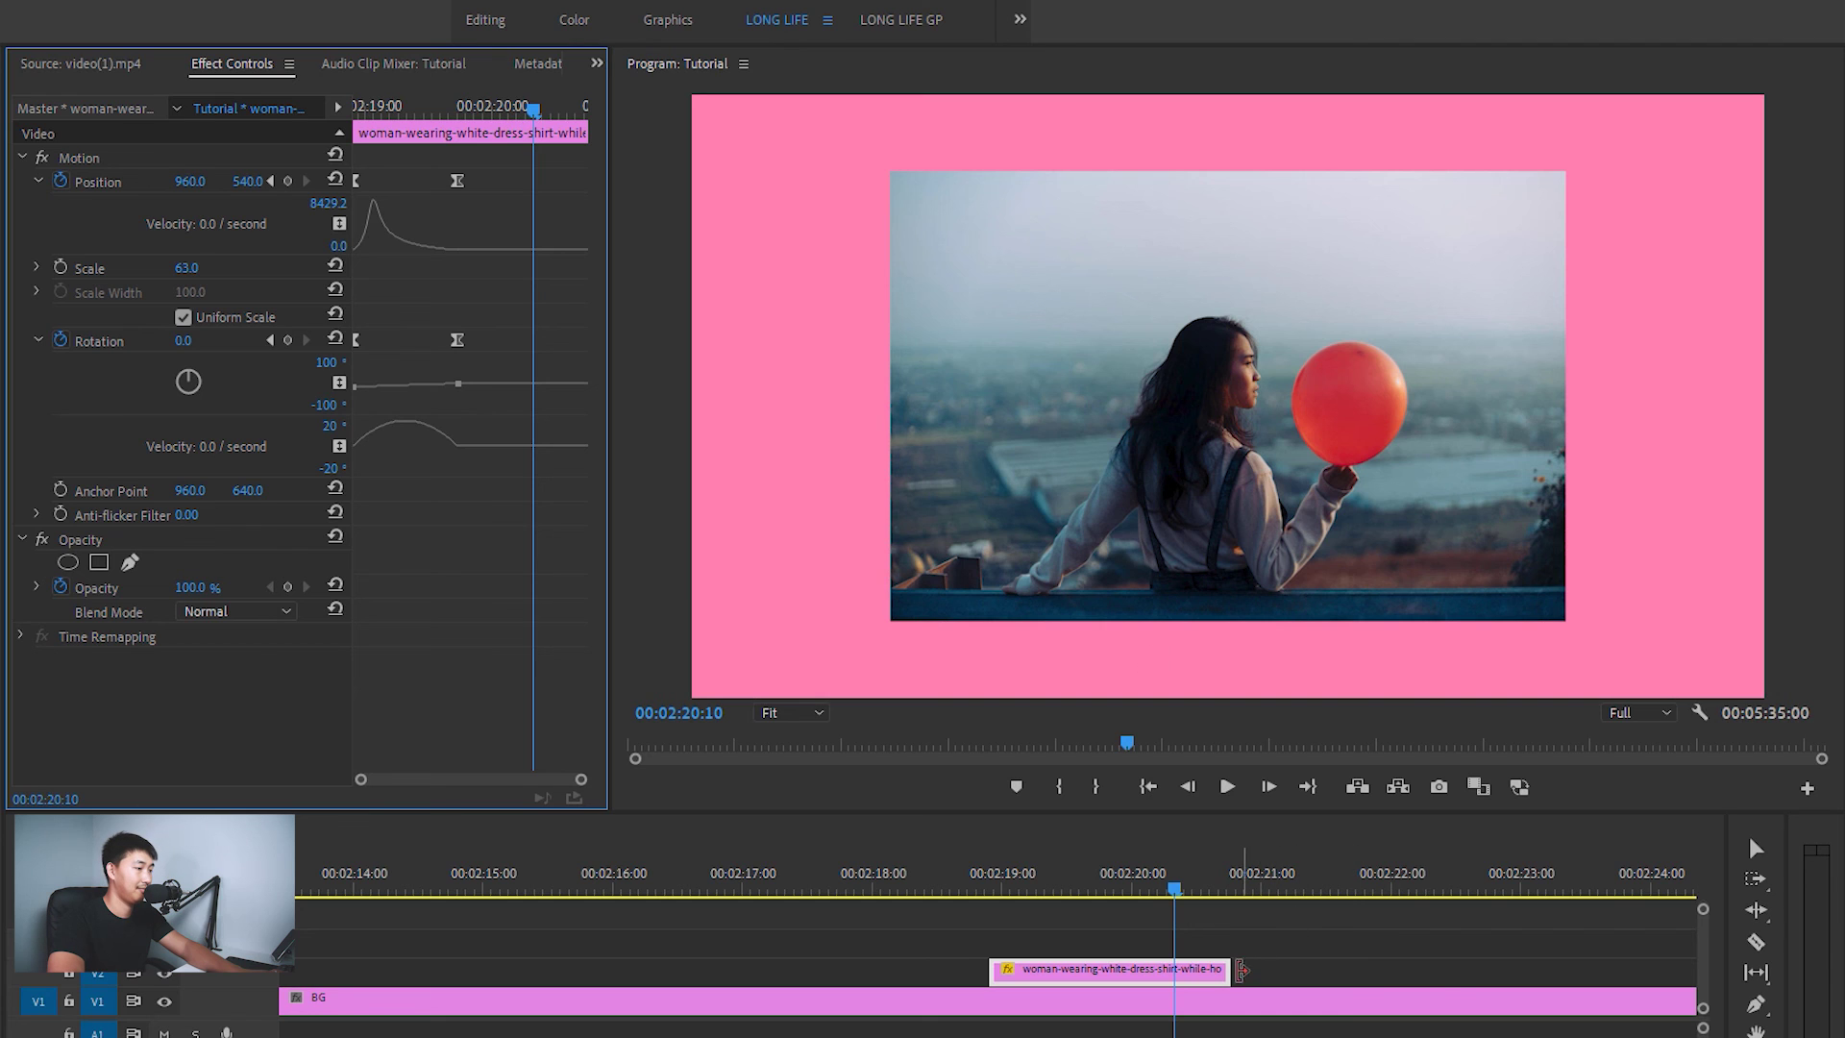
drag(1229, 969, 1286, 969)
Add a hold Position keyframe at 20:10 and an exit keyframe at X 2550 on the last frame
click(288, 180)
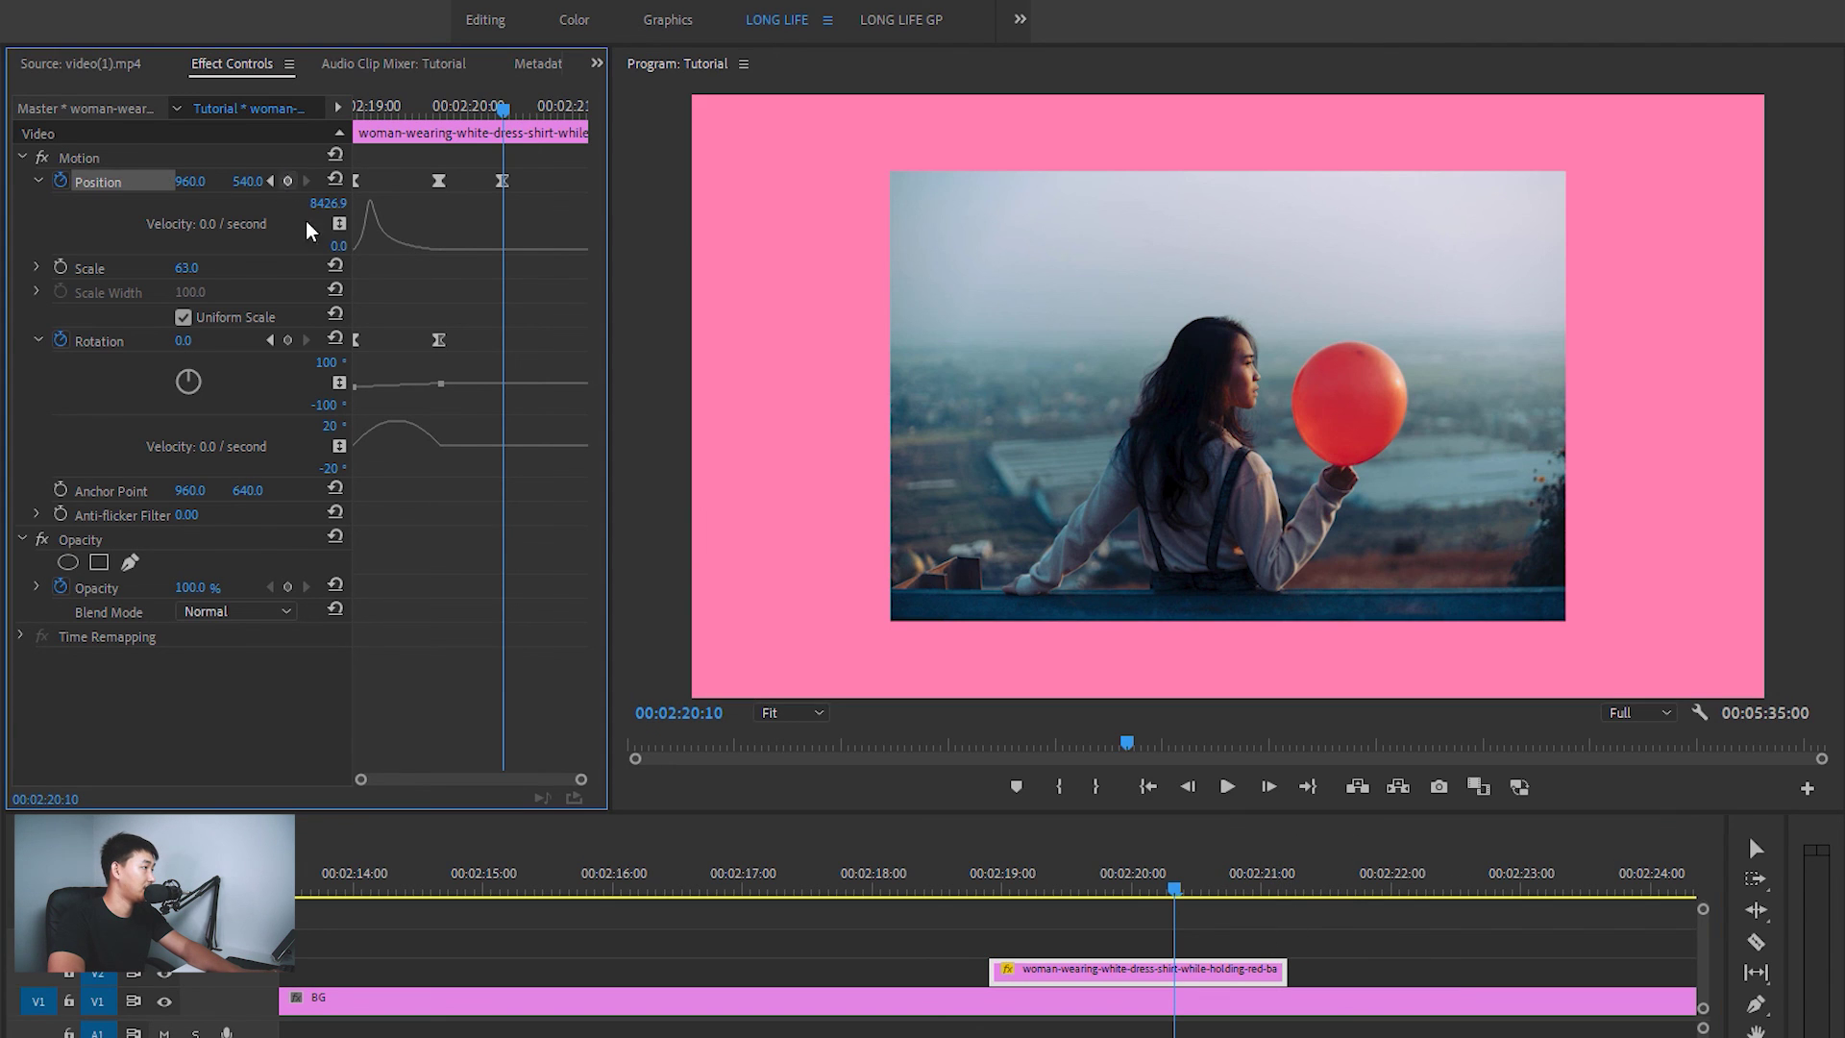
drag(533, 110, 568, 108)
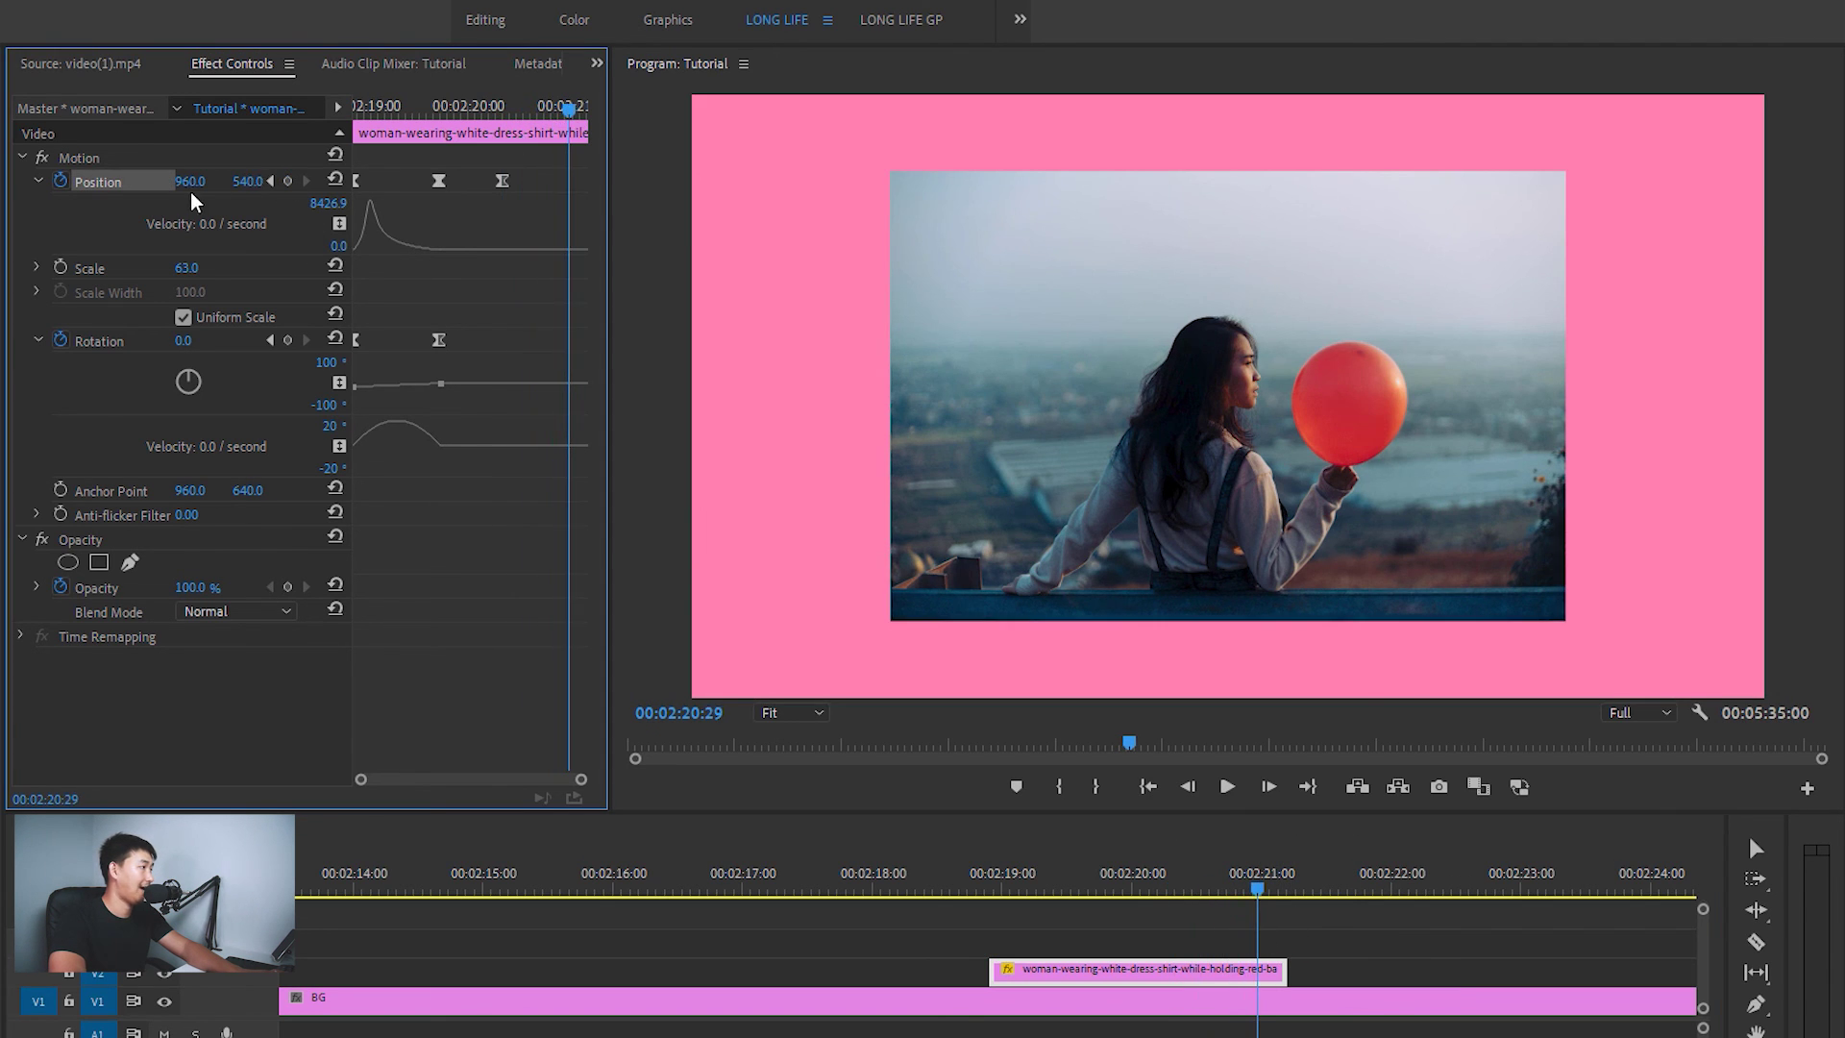
drag(188, 181, 336, 181)
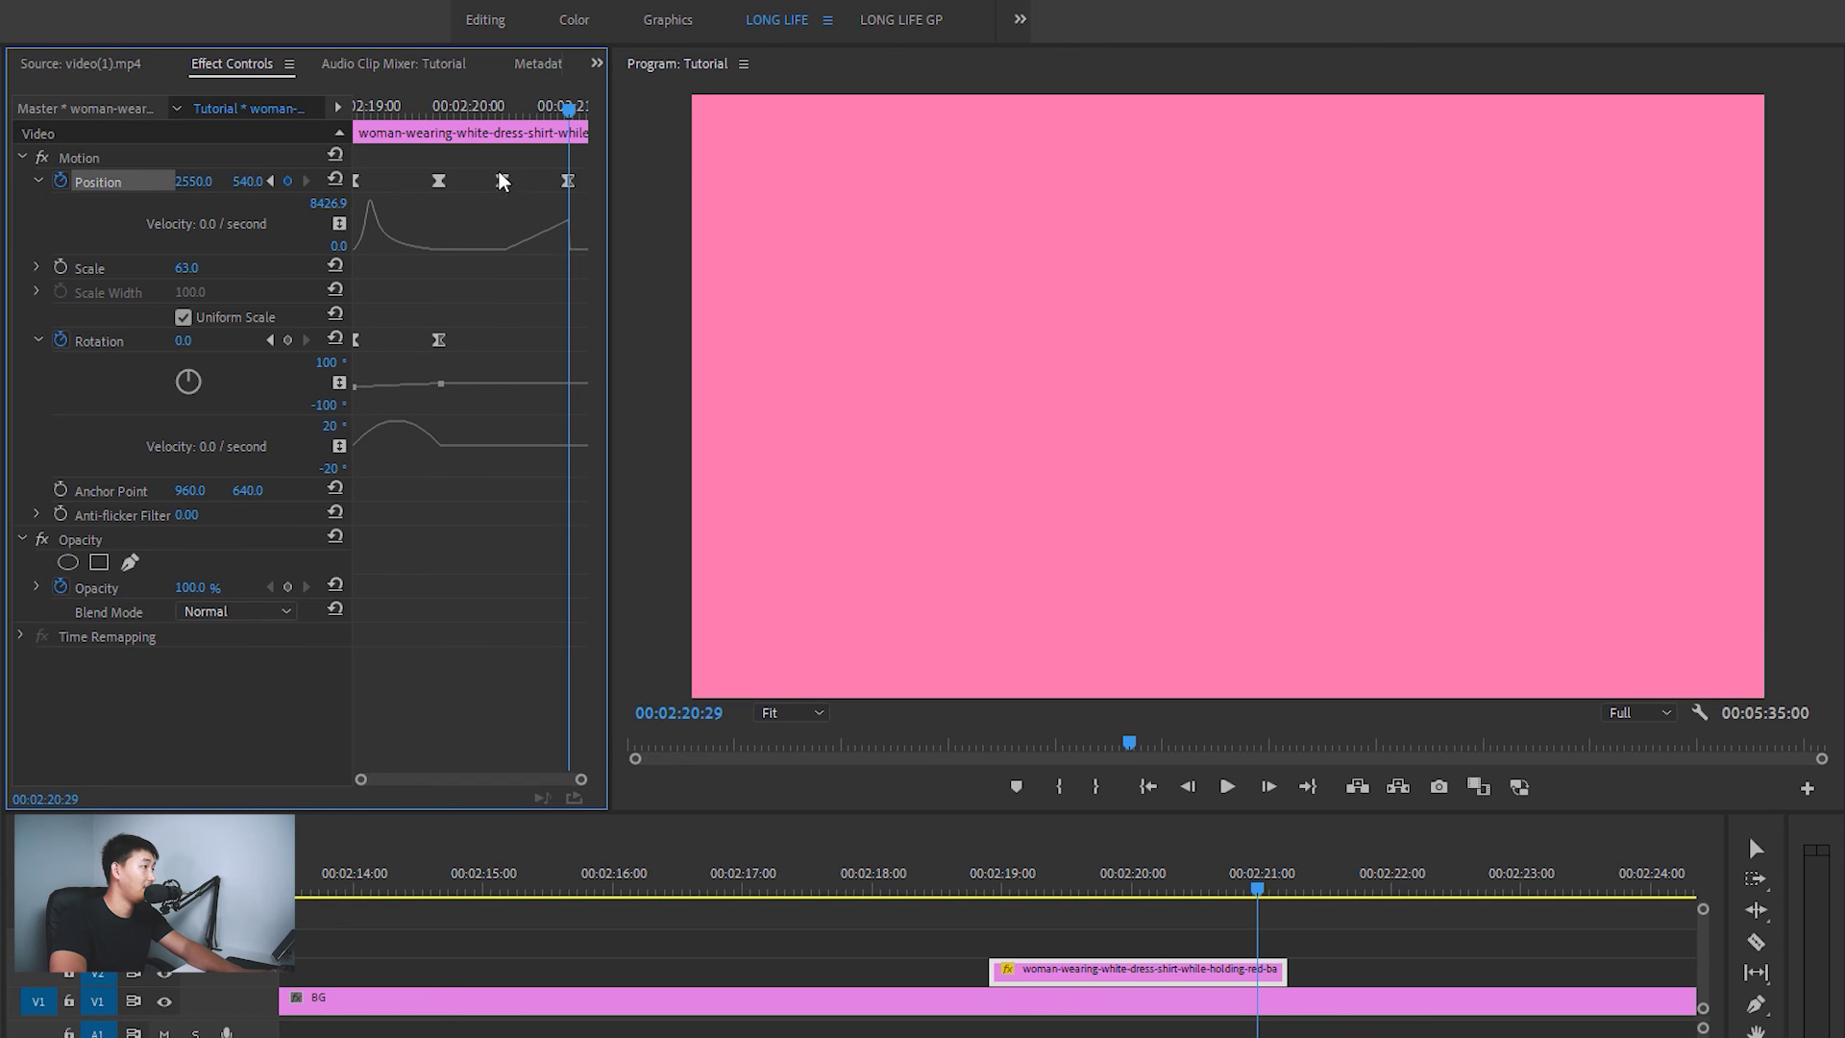
Apply Ease In to the exit keyframe and preview the full in-and-out animation
key(=)
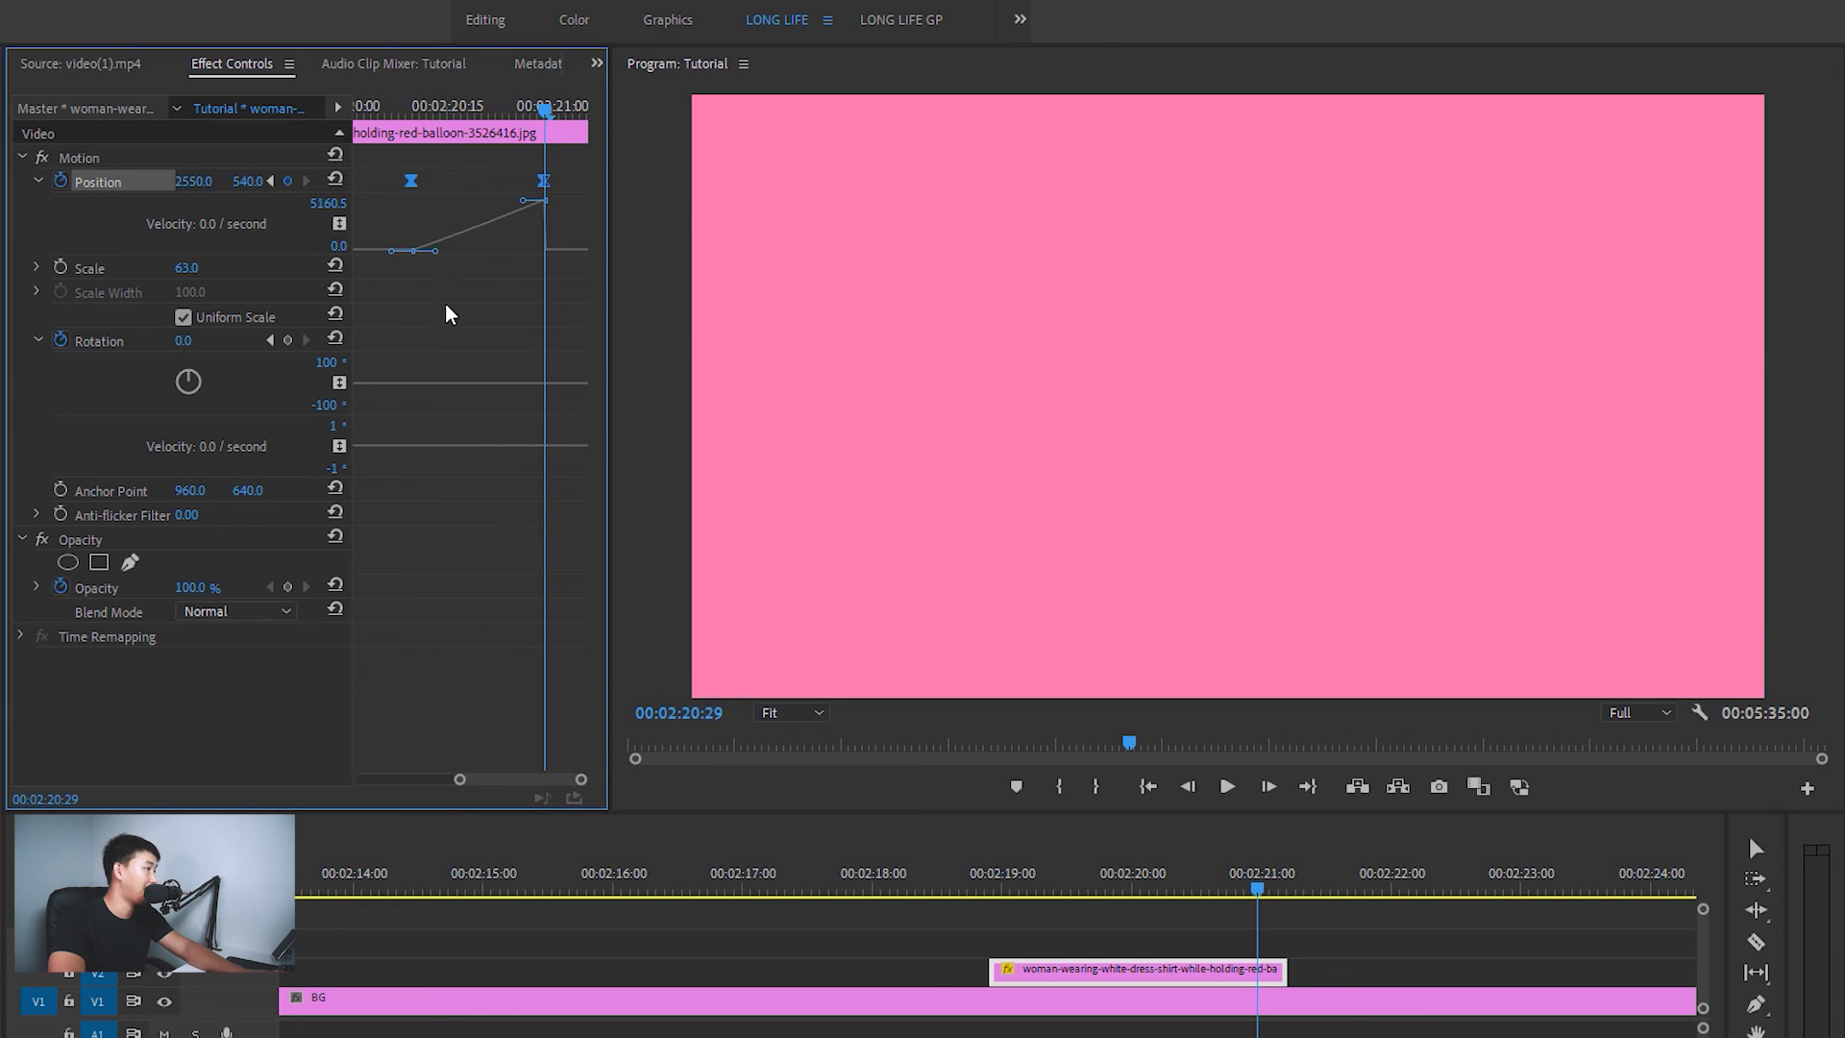
key(backslash)
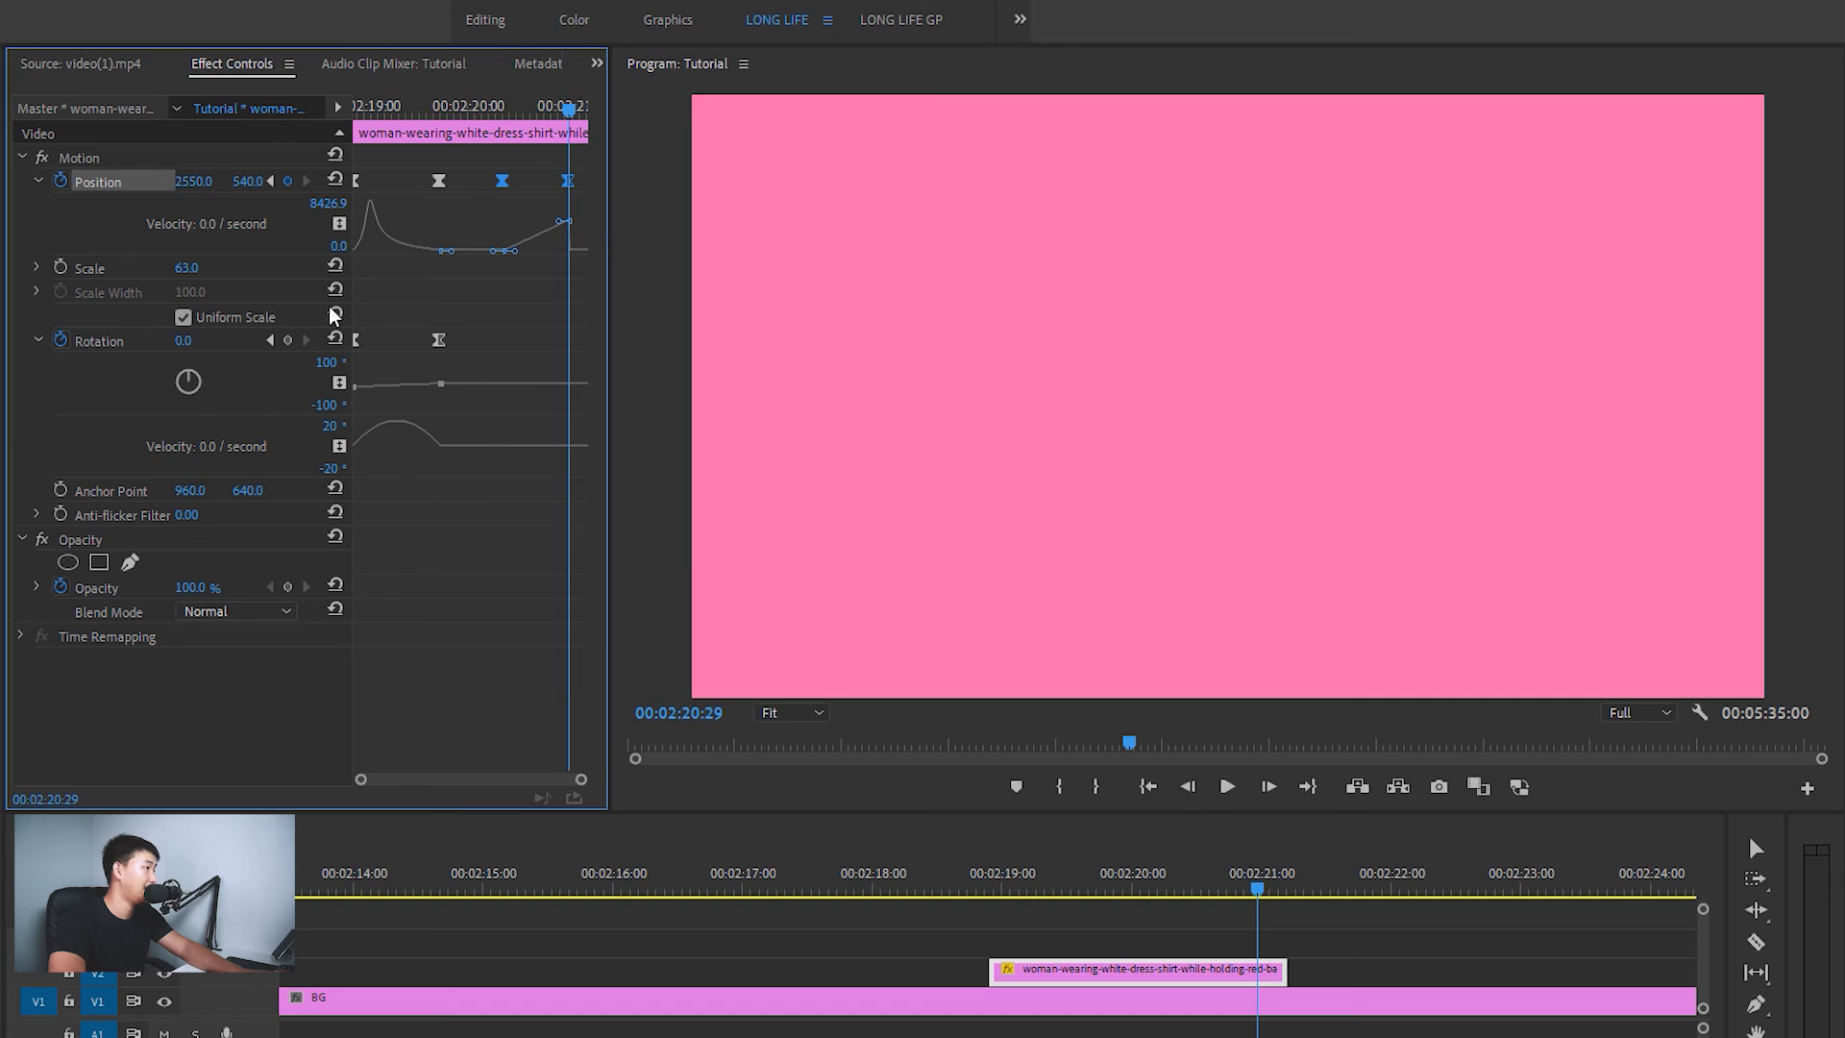
drag(610, 225, 684, 224)
right_click(636, 182)
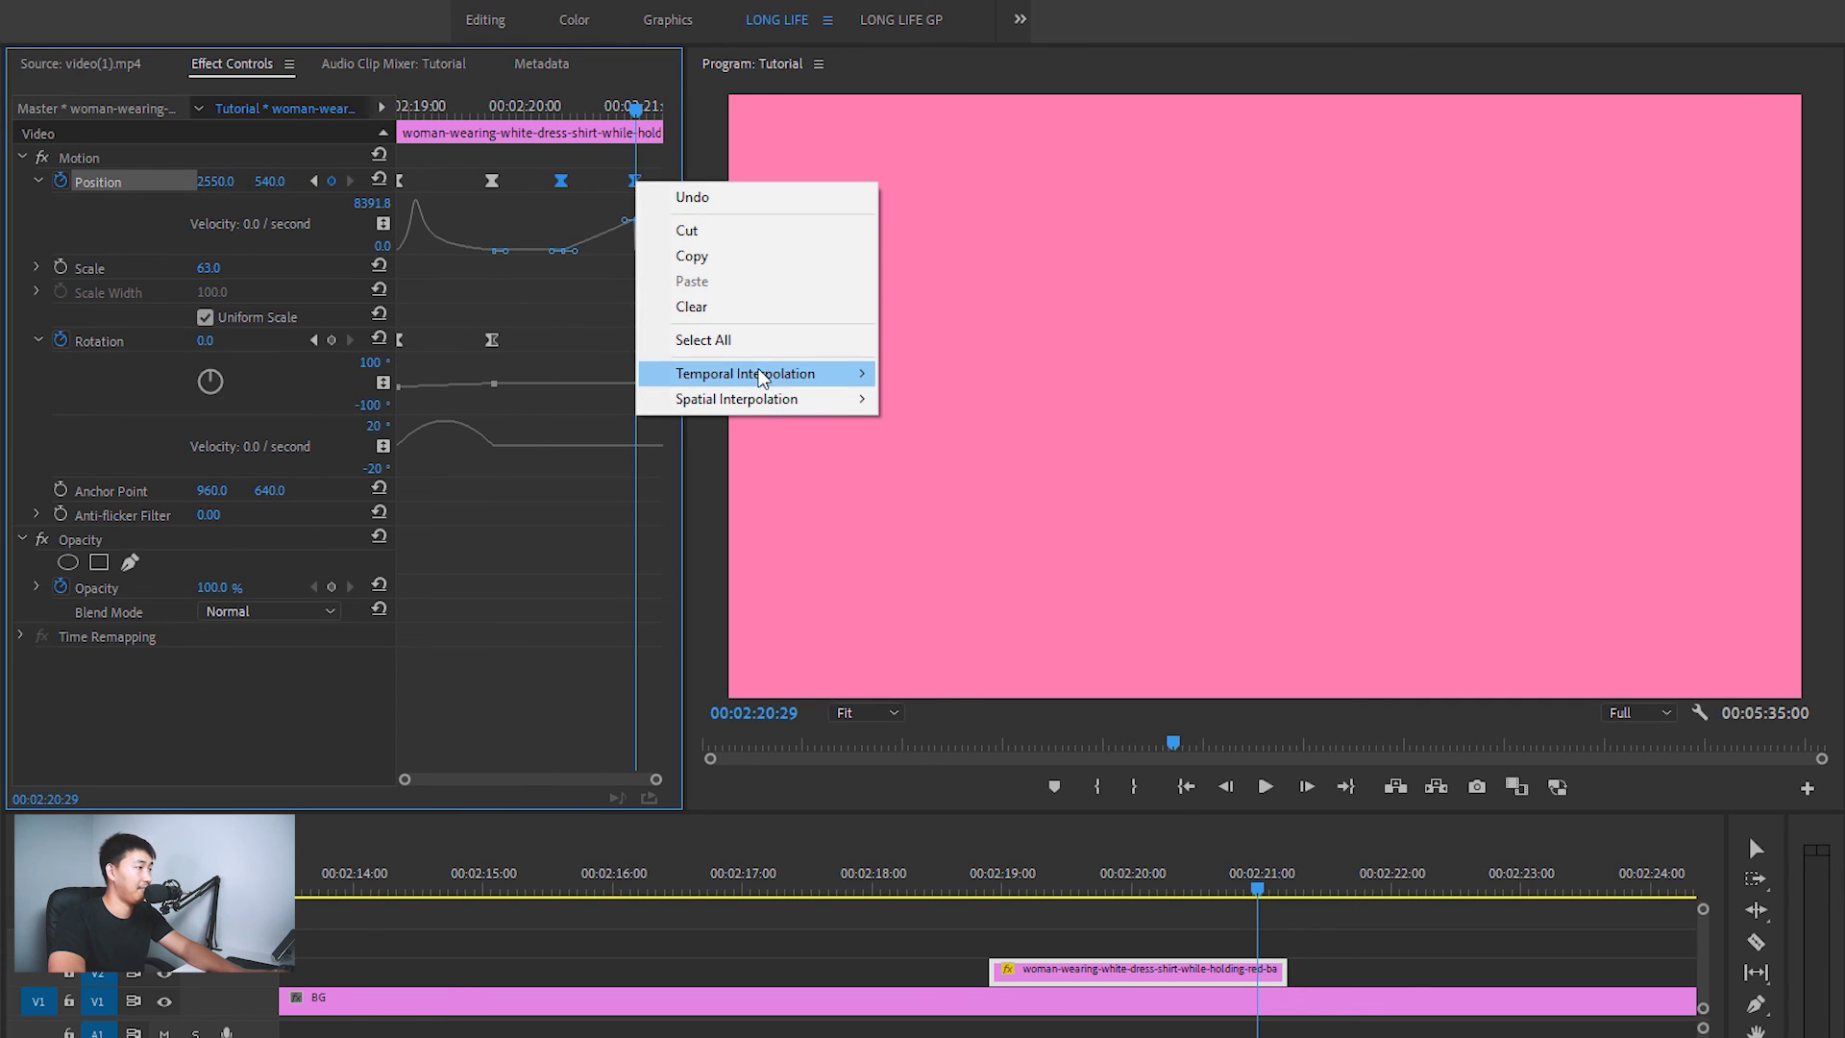
mouse_move(782, 375)
click(990, 508)
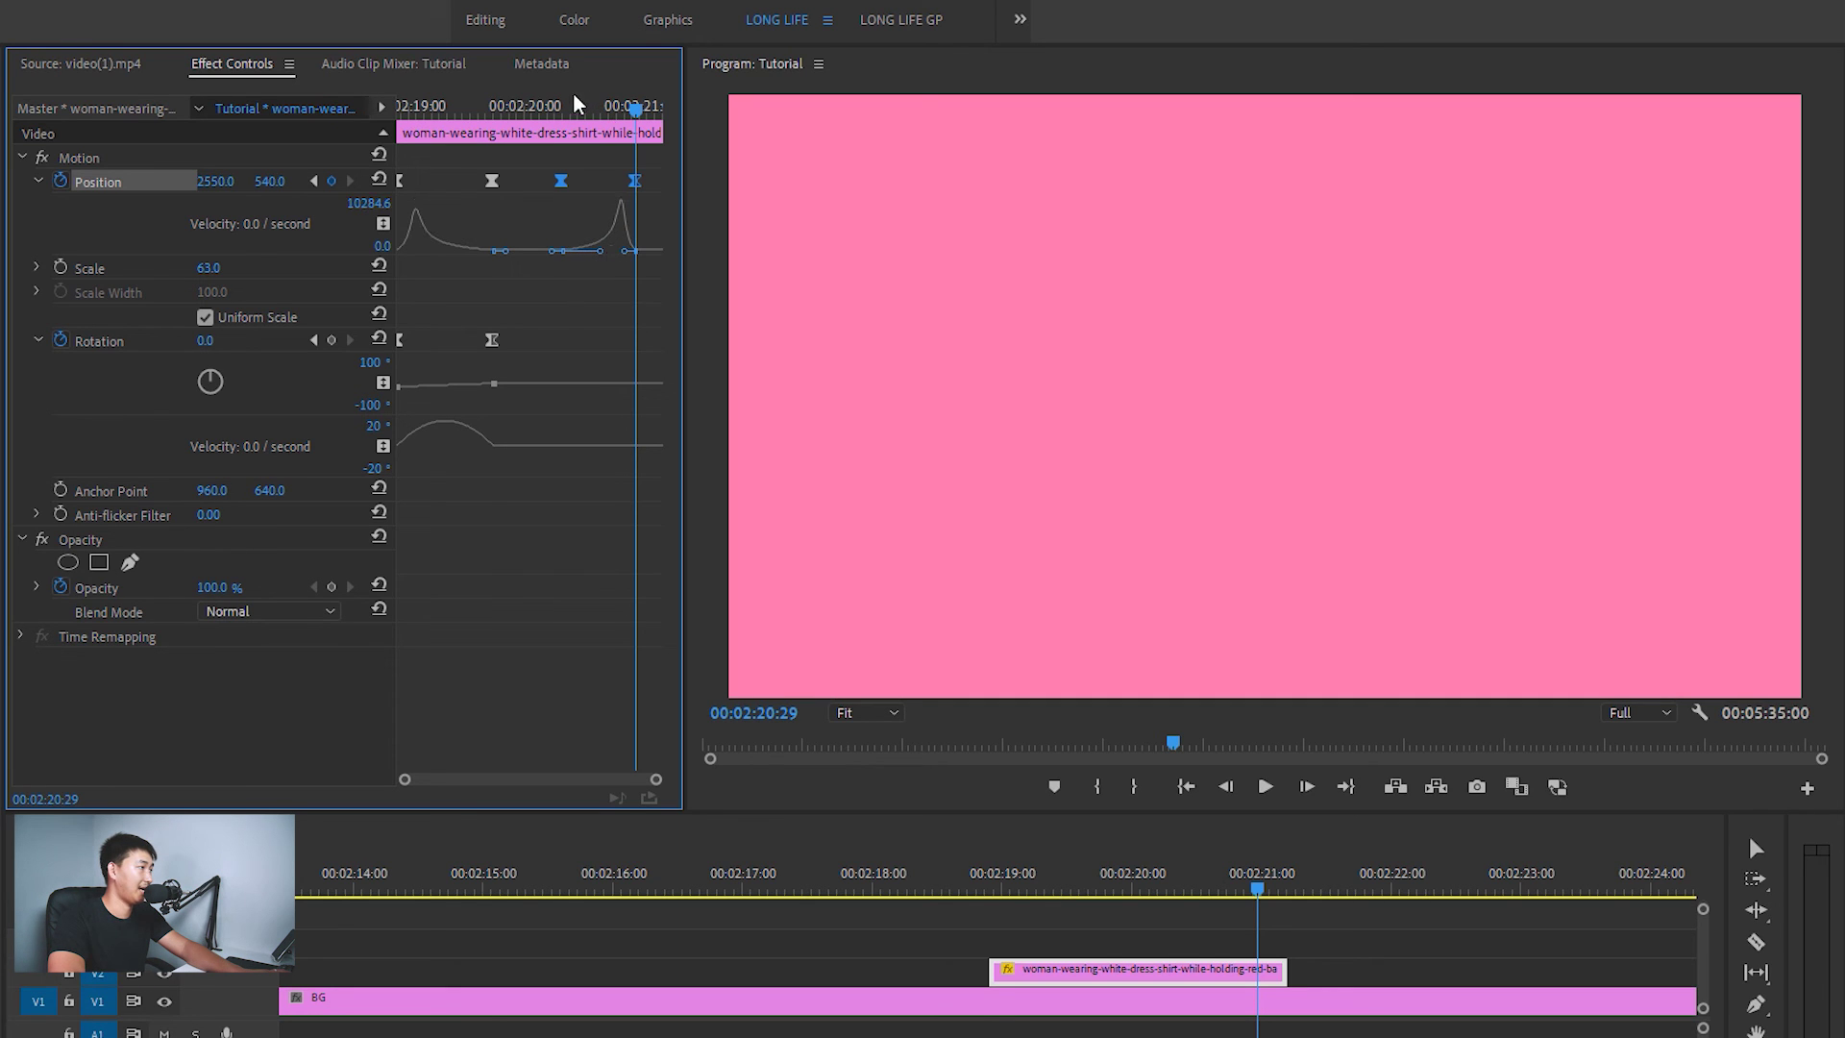
drag(577, 104, 389, 110)
key(space)
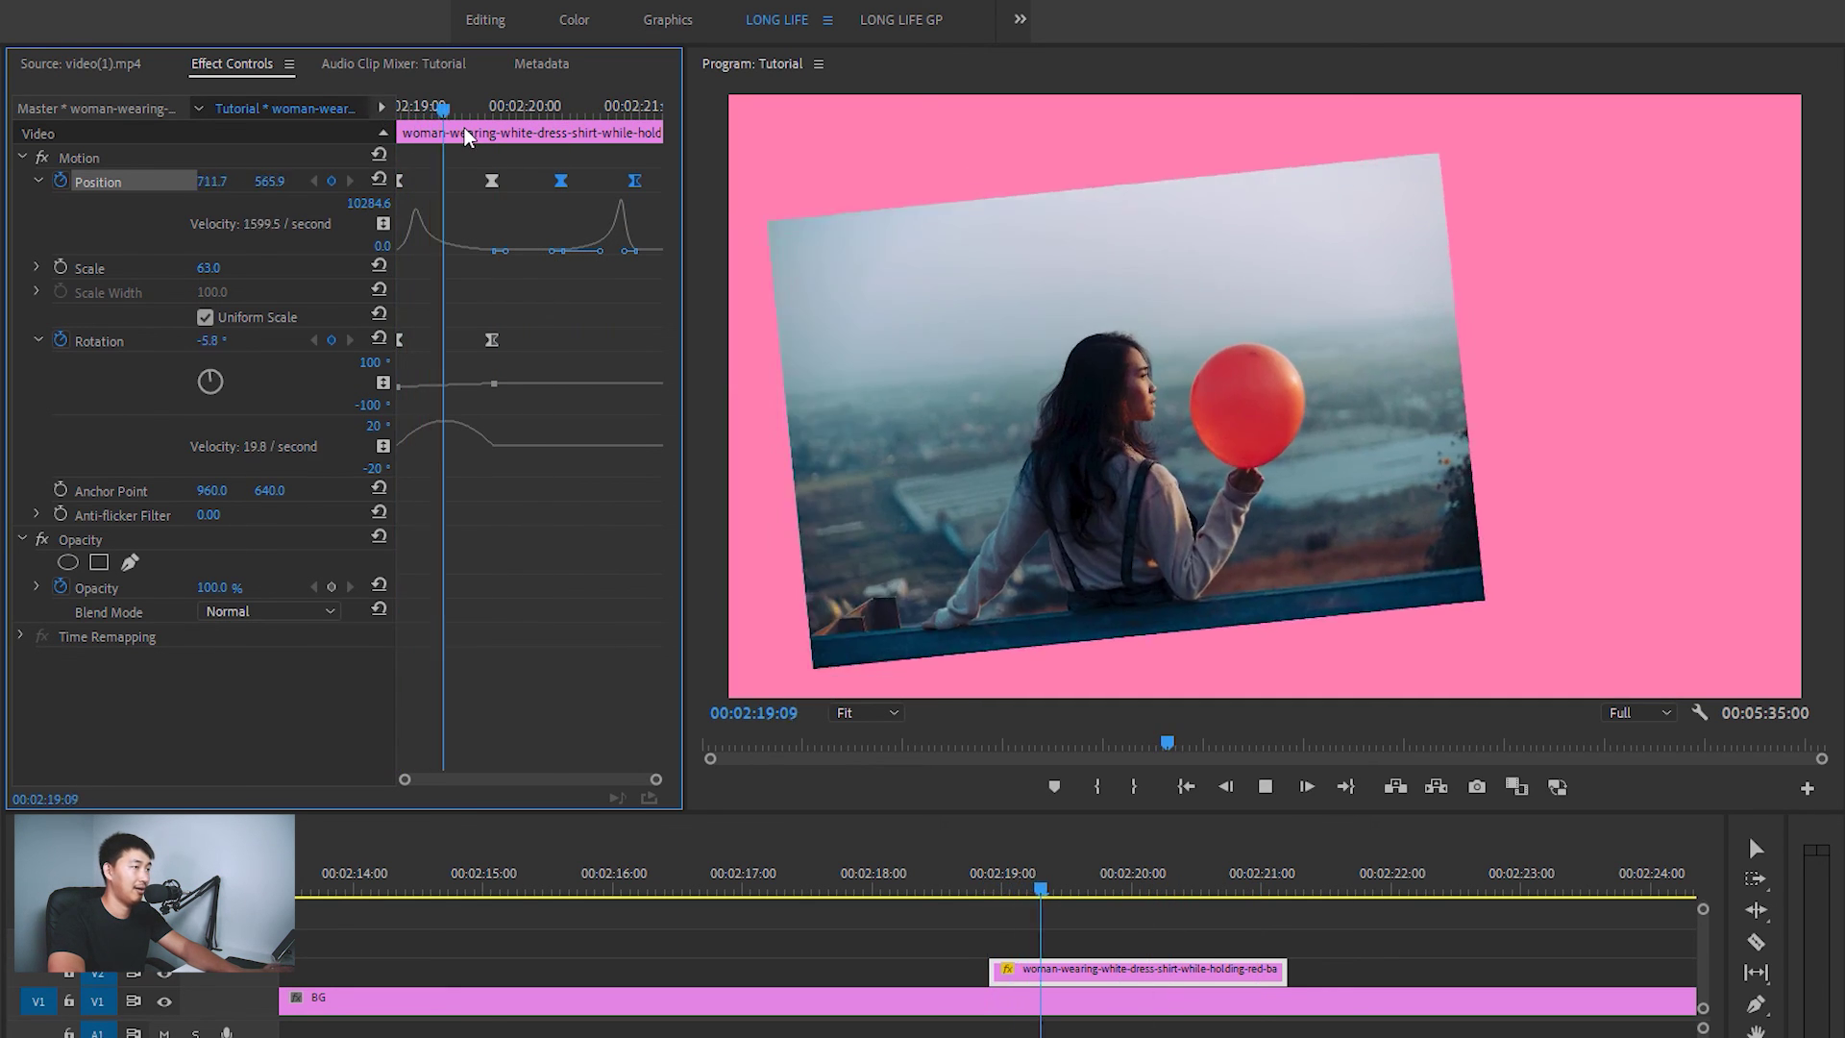
key(space)
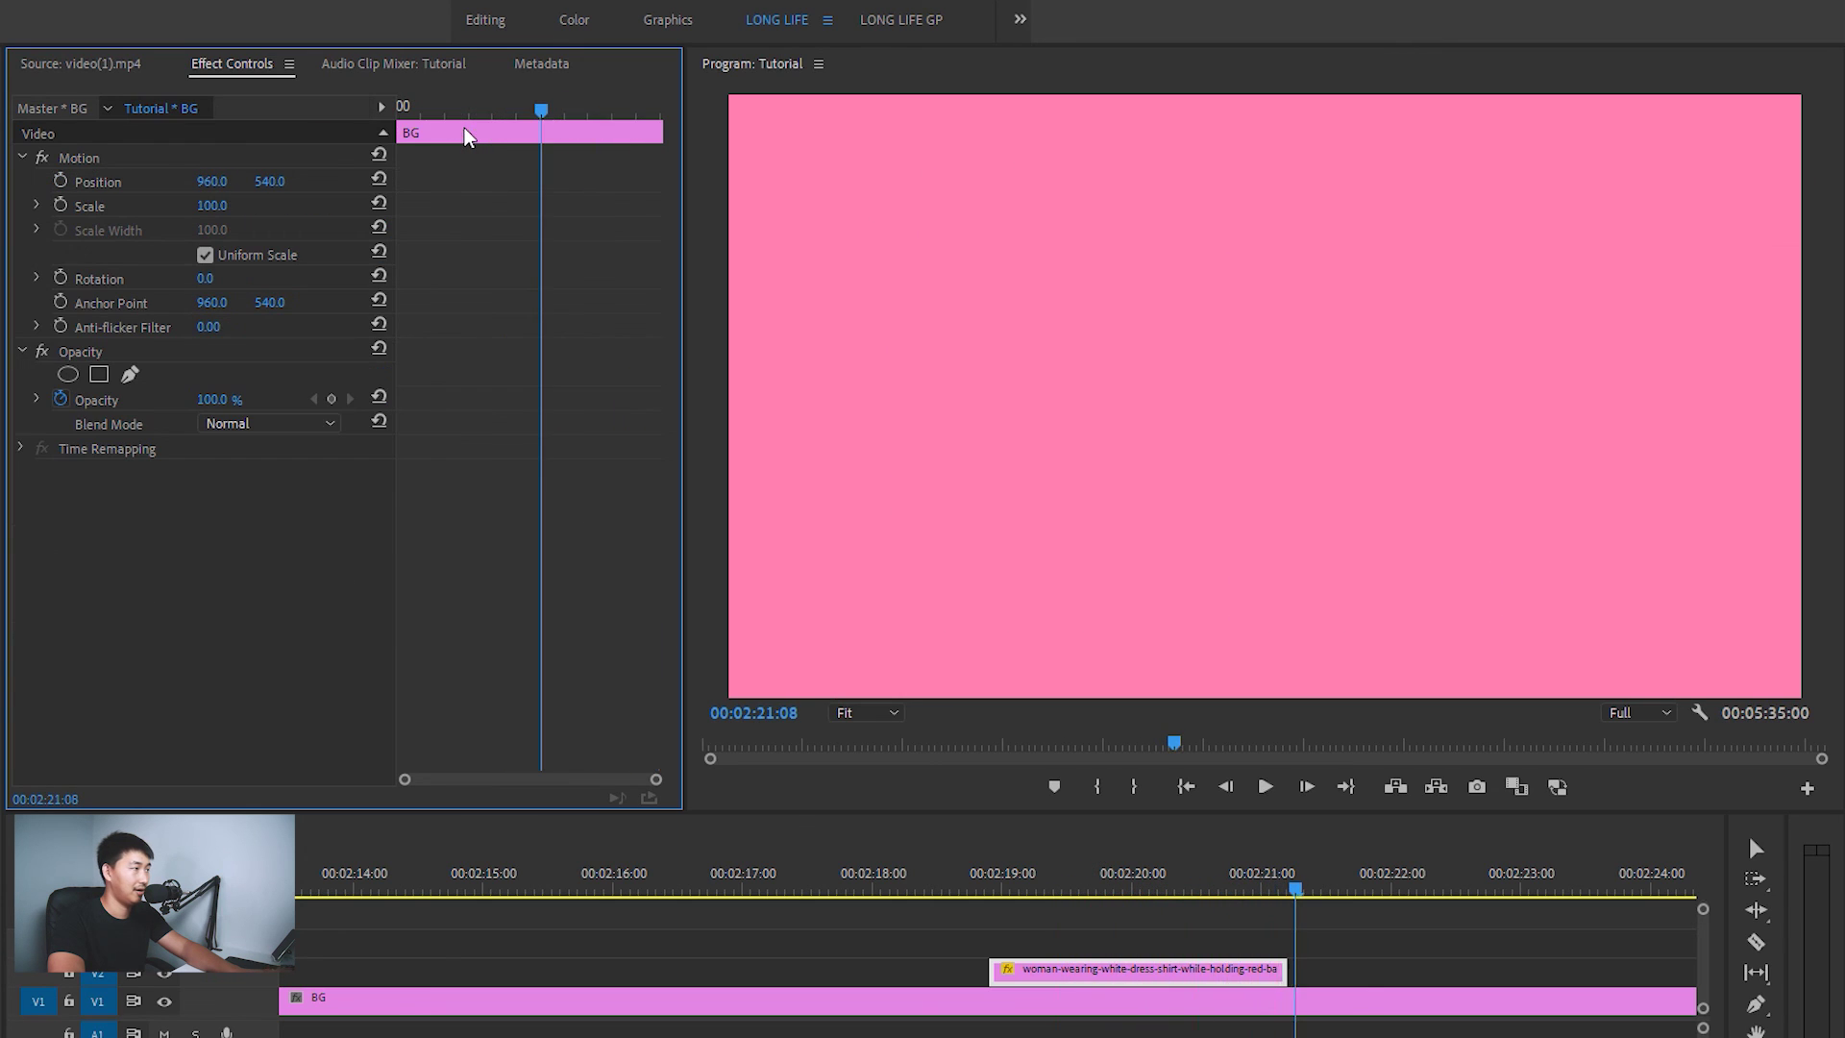
click(961, 877)
key(space)
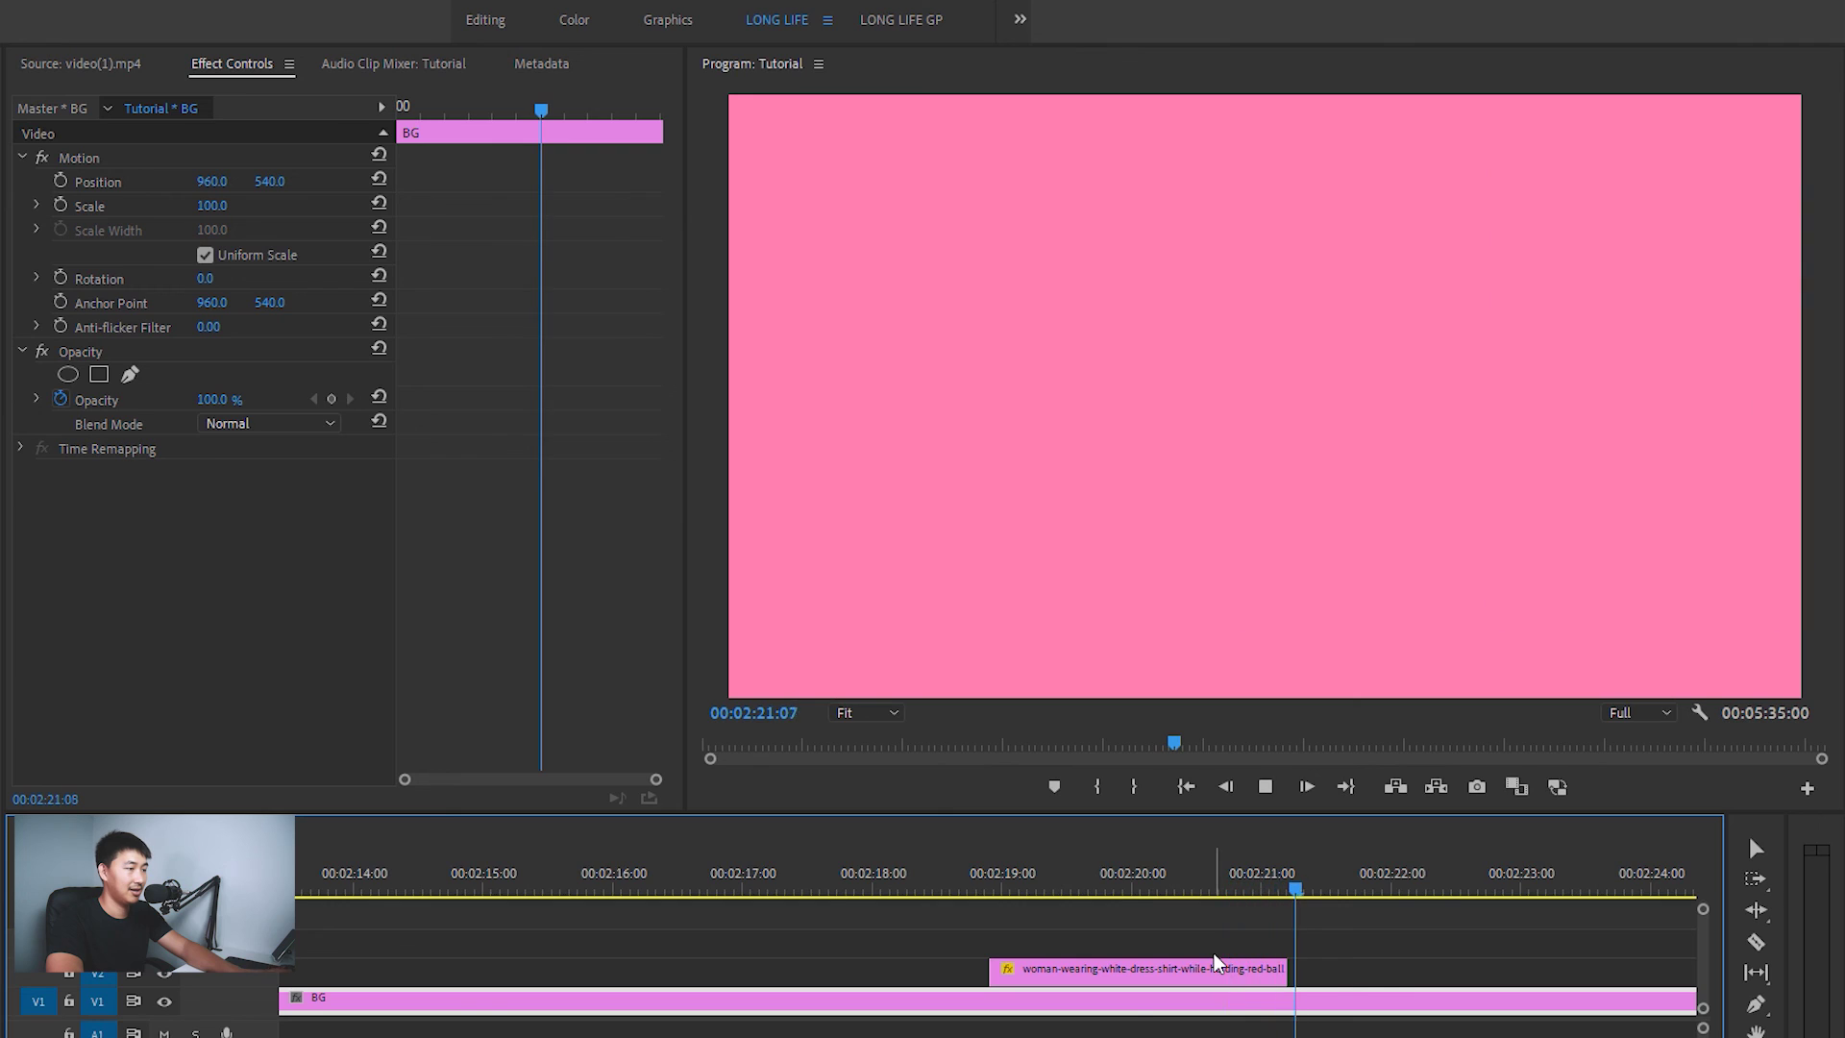
key(space)
key(minus)
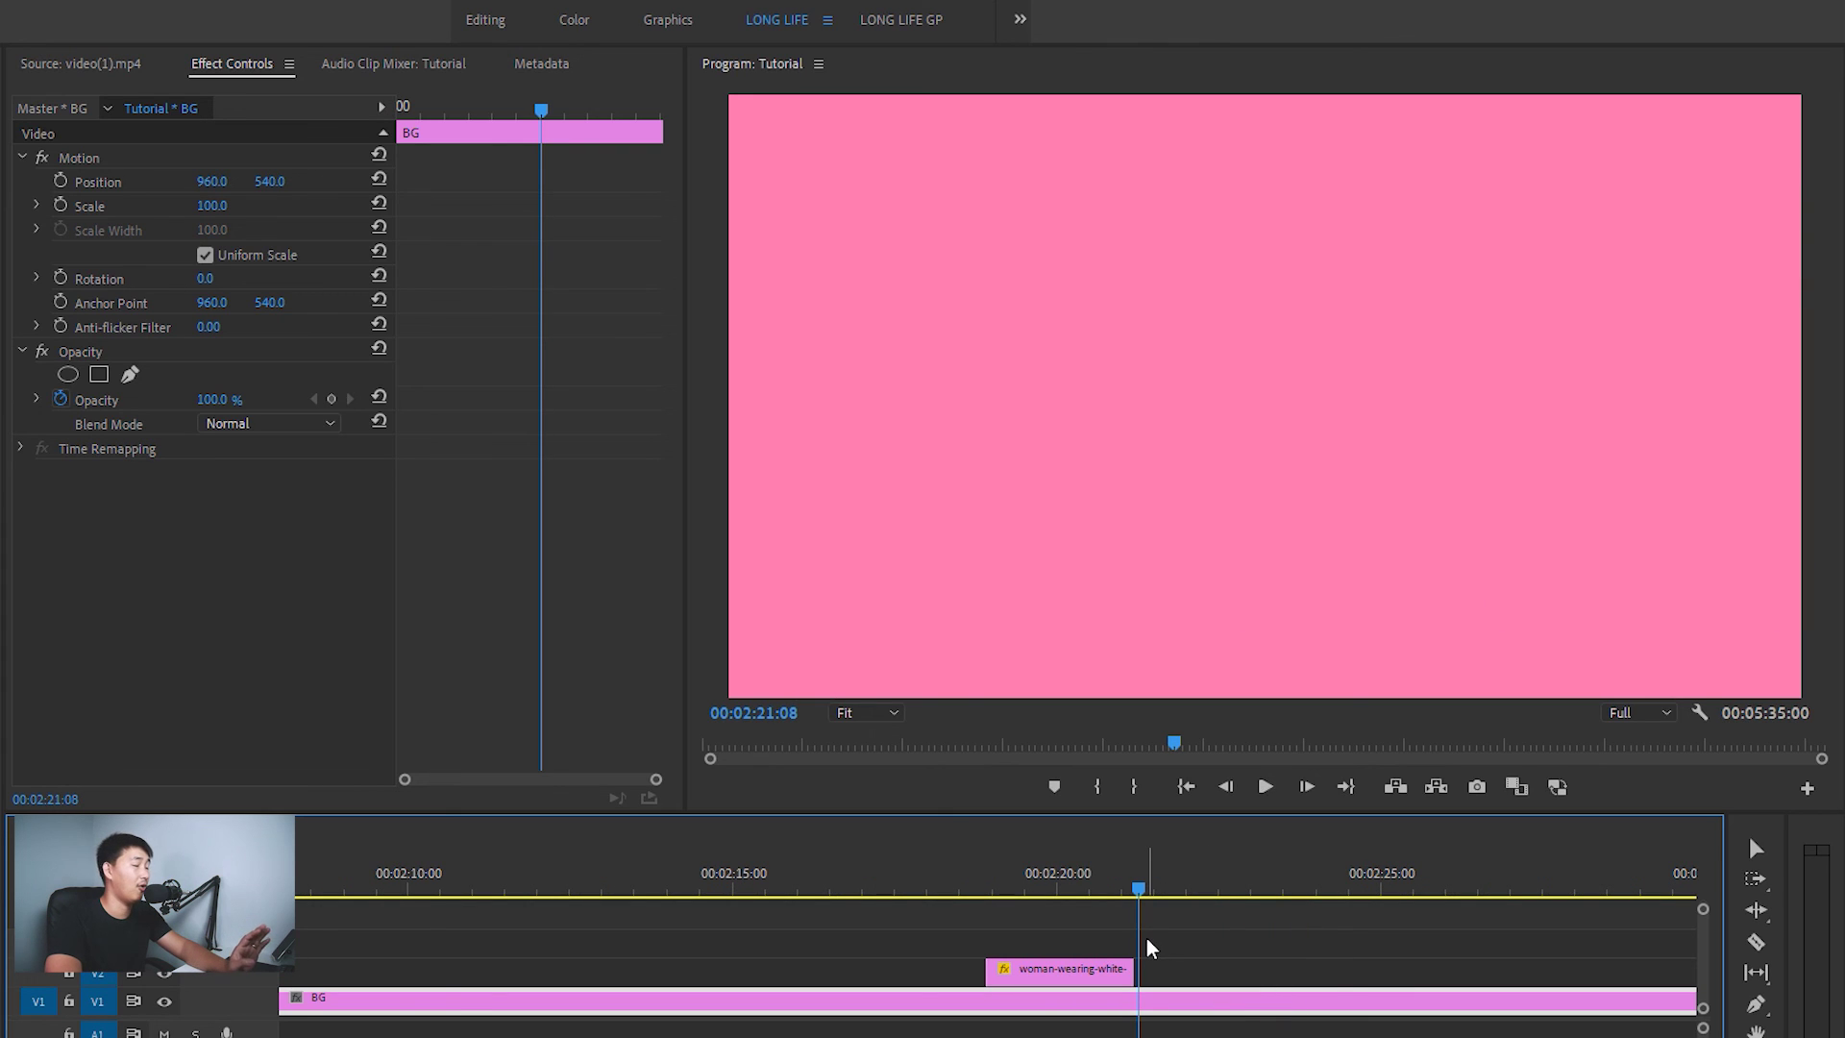
click(1204, 944)
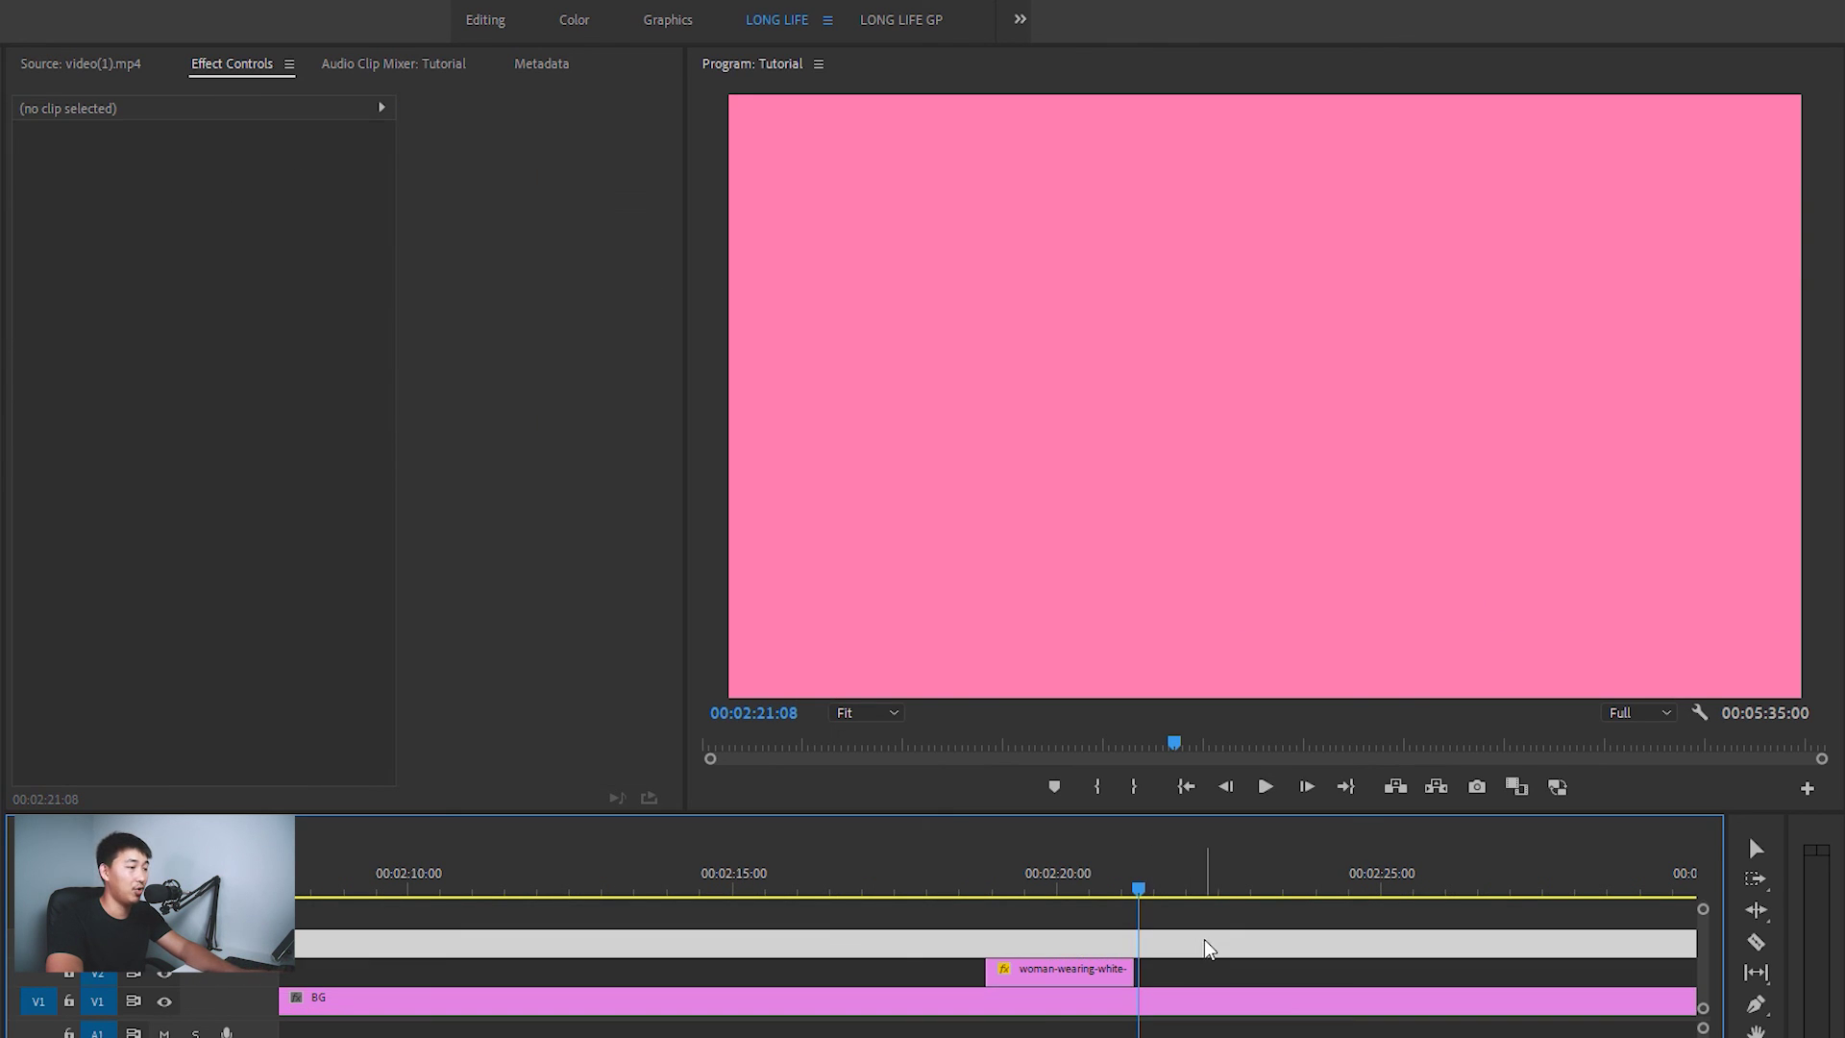
key(minus)
key(minus)
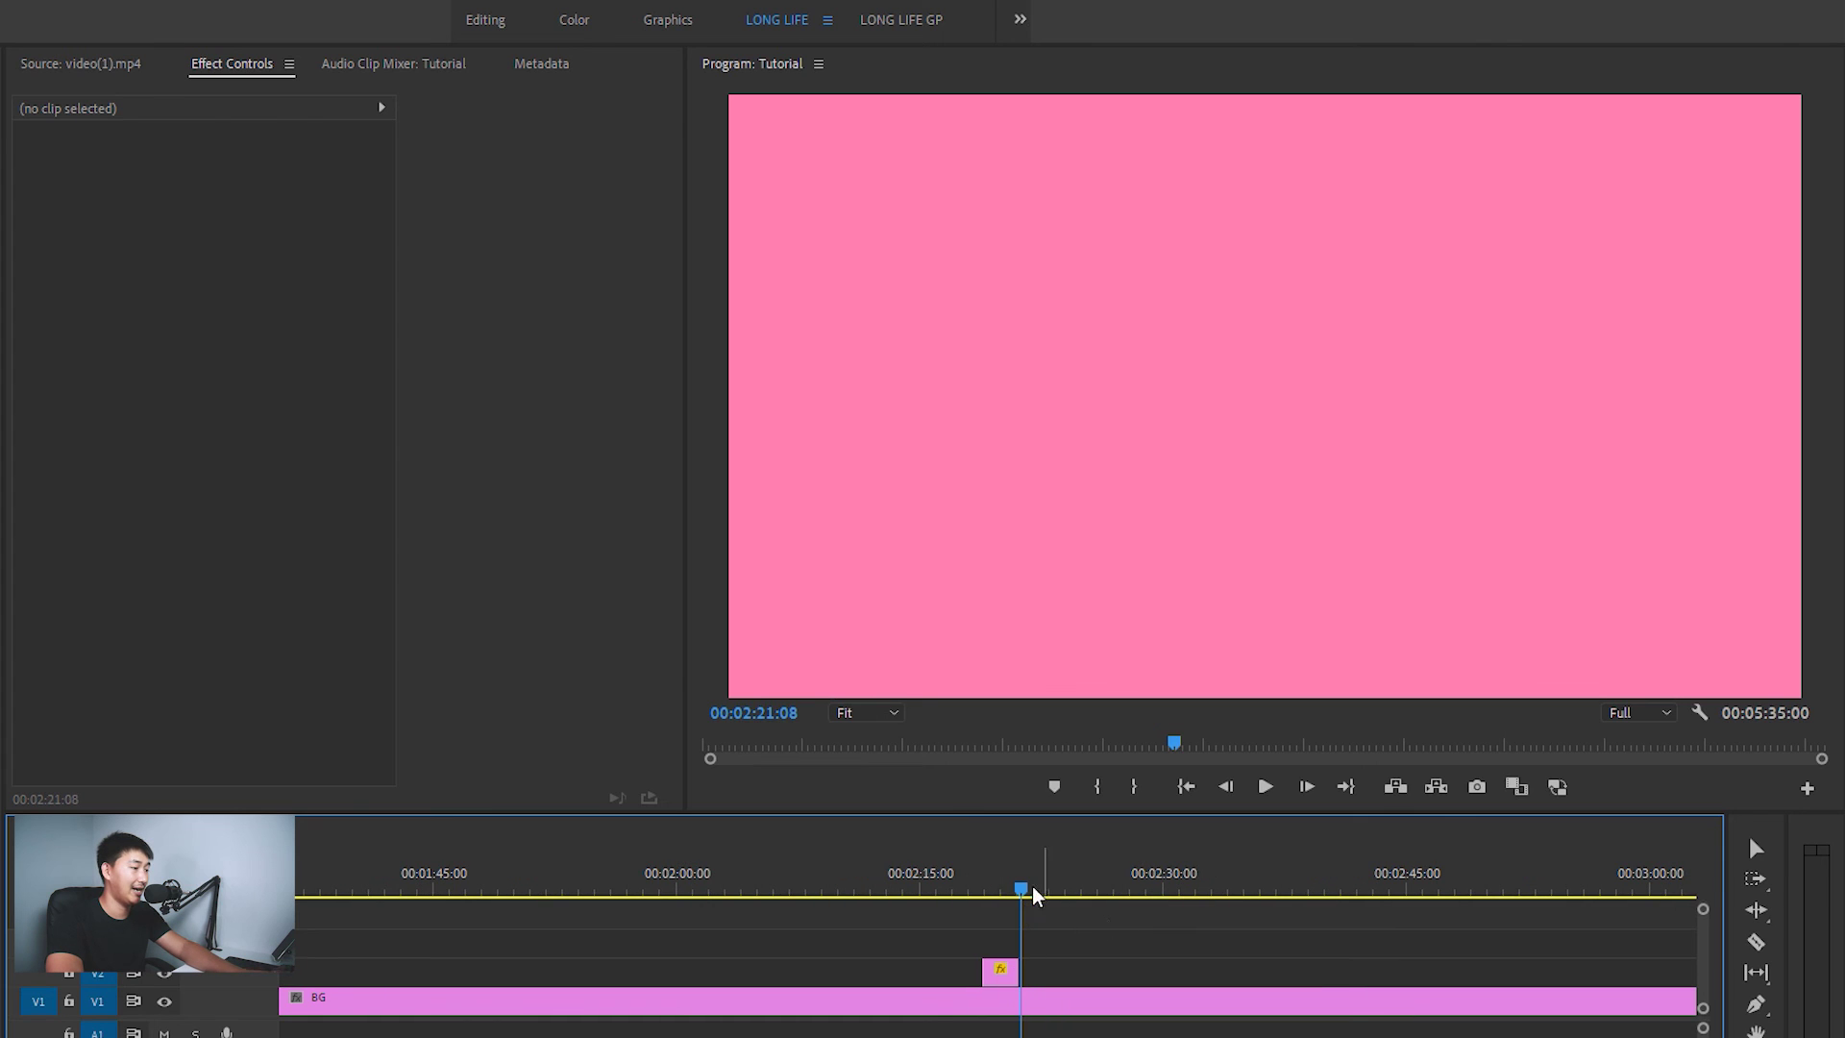
drag(1036, 886, 982, 892)
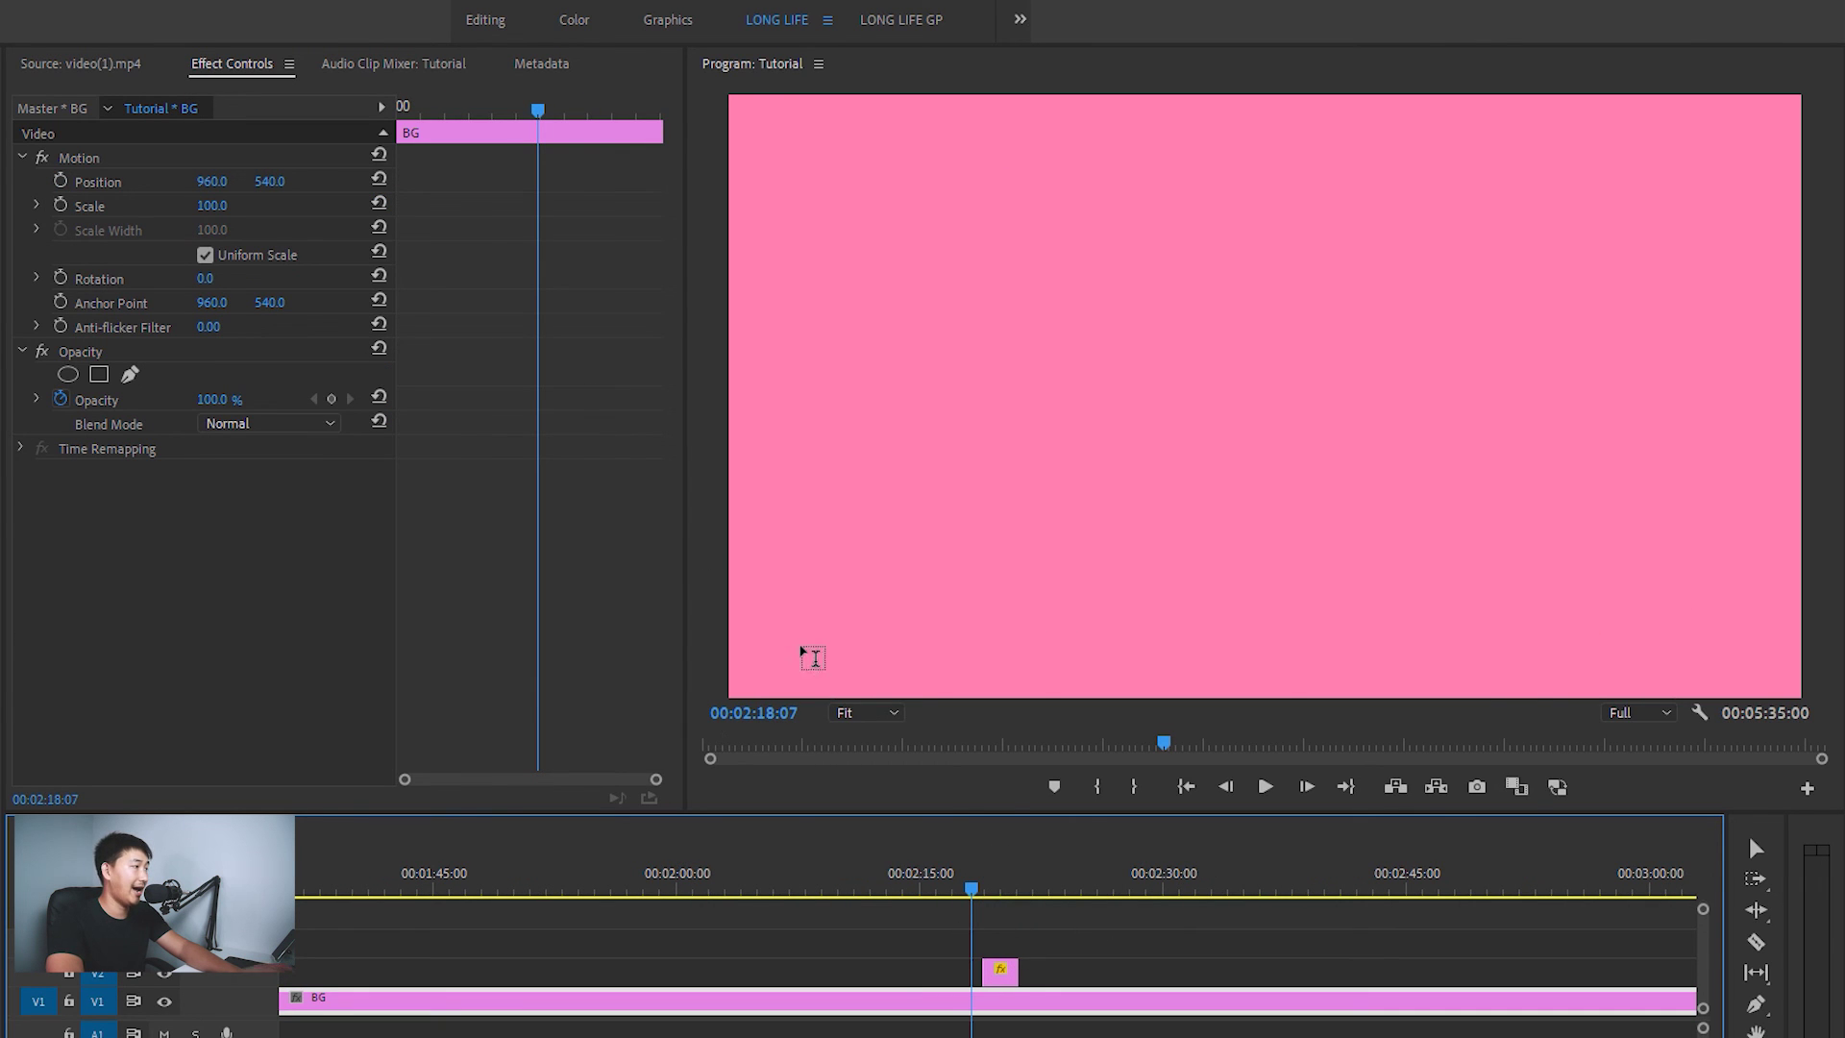